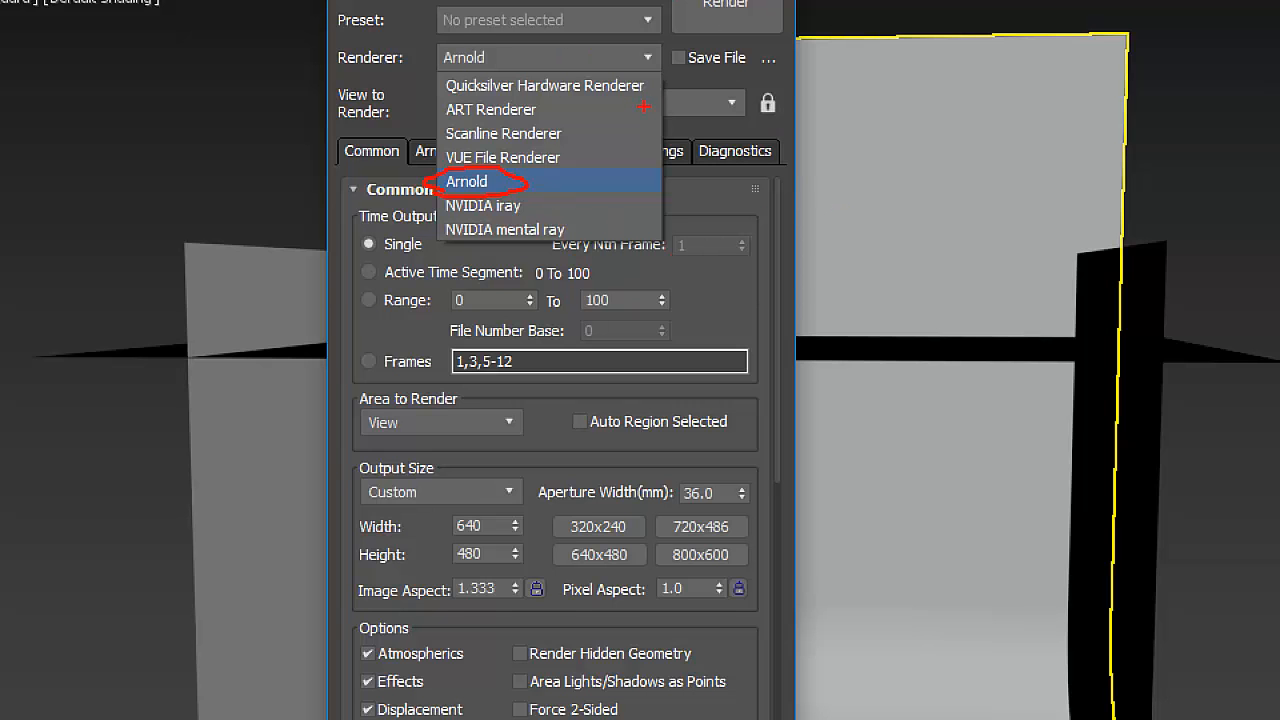
Keep Arnold as the production renderer and close the render settings
key("Escape")
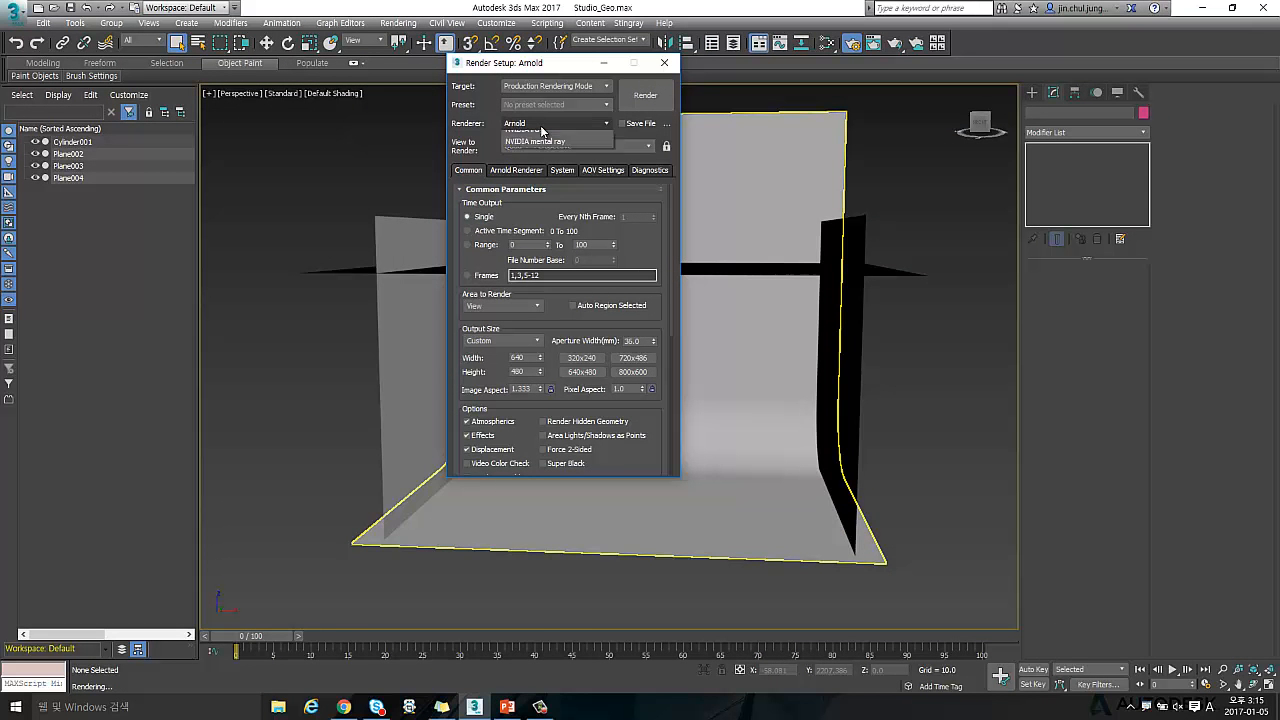
left_click(516, 65)
left_click(540, 188)
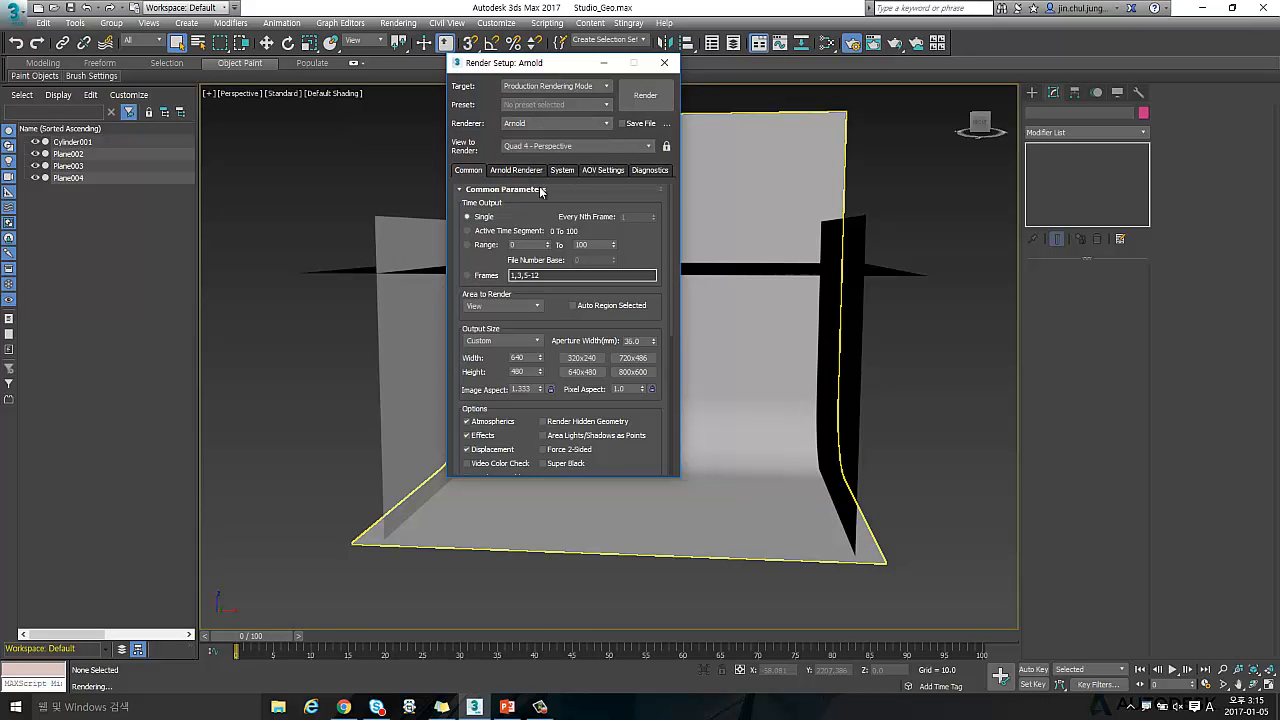
left_click(664, 62)
Render the empty studio set from the front in the perspective view, then close the rendered frame
middle_click_drag(634, 257, 471, 256, "alt")
mouse_move(689, 277)
middle_mouse_down("alt")
mouse_move(686, 297)
mouse_move(703, 297)
mouse_move(686, 301)
middle_mouse_up("alt")
middle_click_drag(920, 294, 938, 403, "alt")
left_click(857, 467)
middle_click_drag(857, 467, 763, 457, "alt")
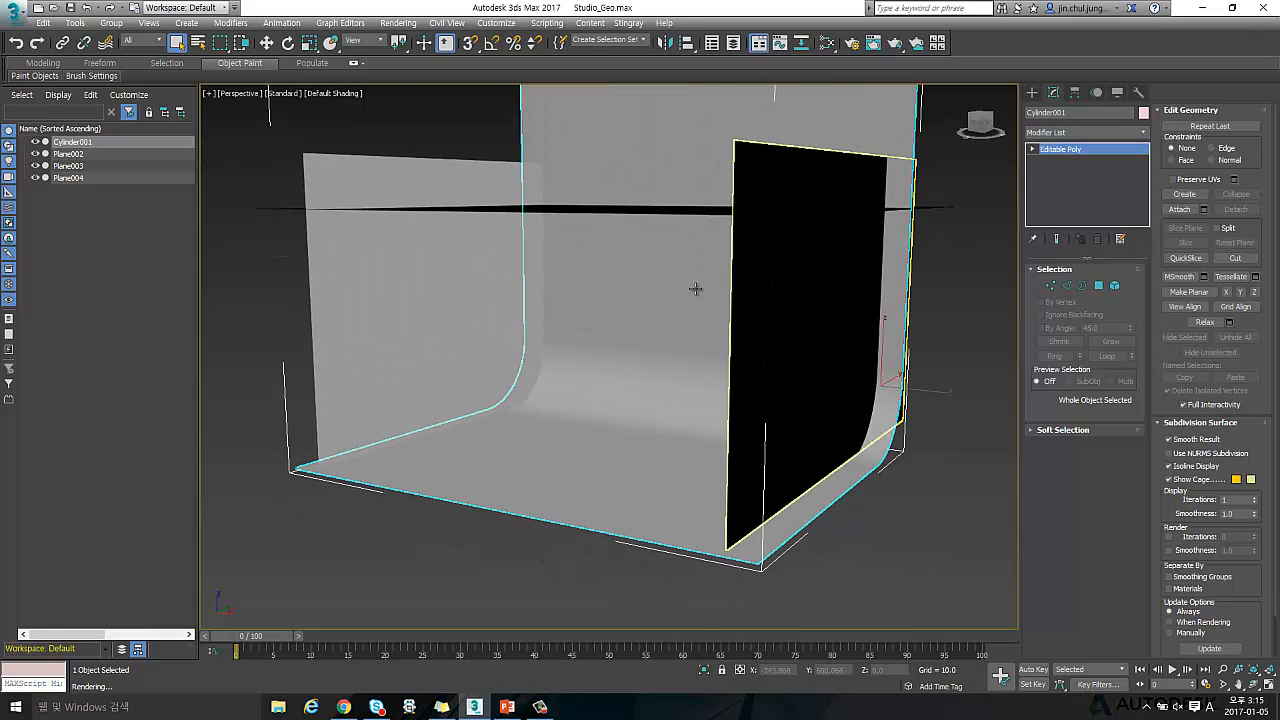
middle_click_drag(592, 262, 694, 336, "alt")
scroll(691, 249, "up", 3)
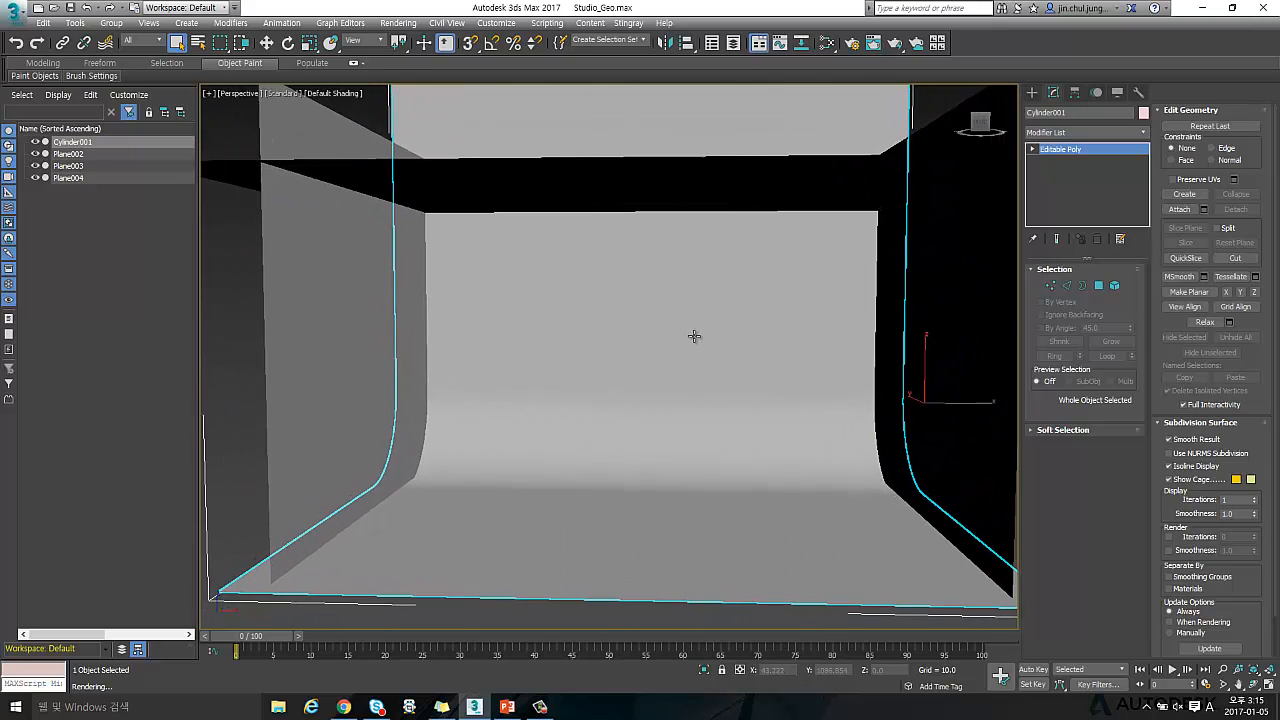
left_click(894, 46)
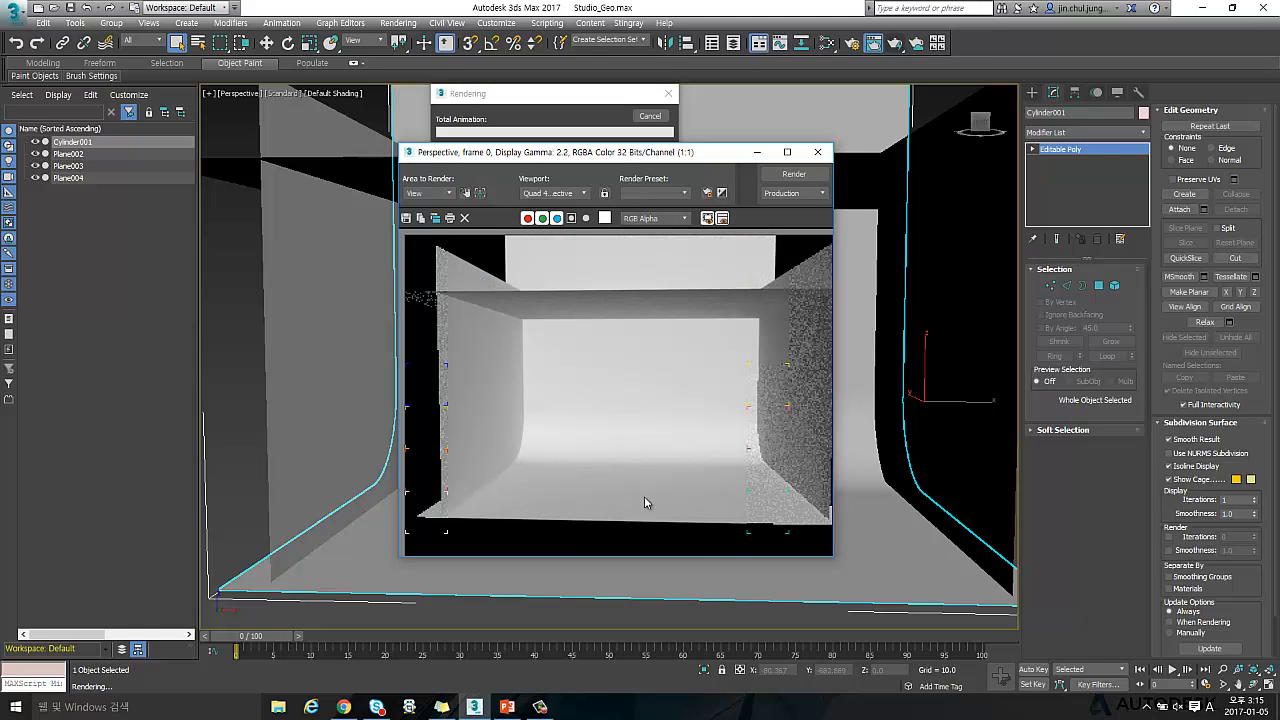
left_click(817, 152)
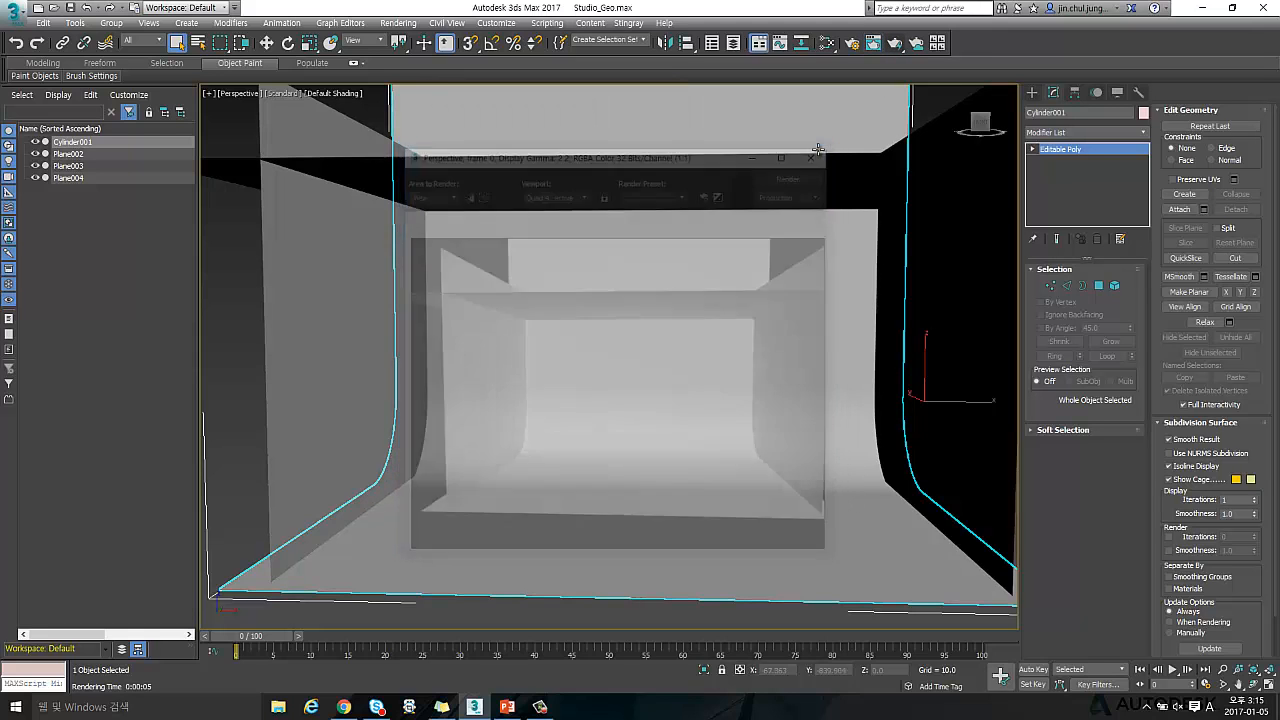
Create a sphere at the middle of the studio floor and raise it to about Z 14.8 so it rests on the floor
scroll(726, 226, "up", 2)
scroll(711, 212, "up", 1)
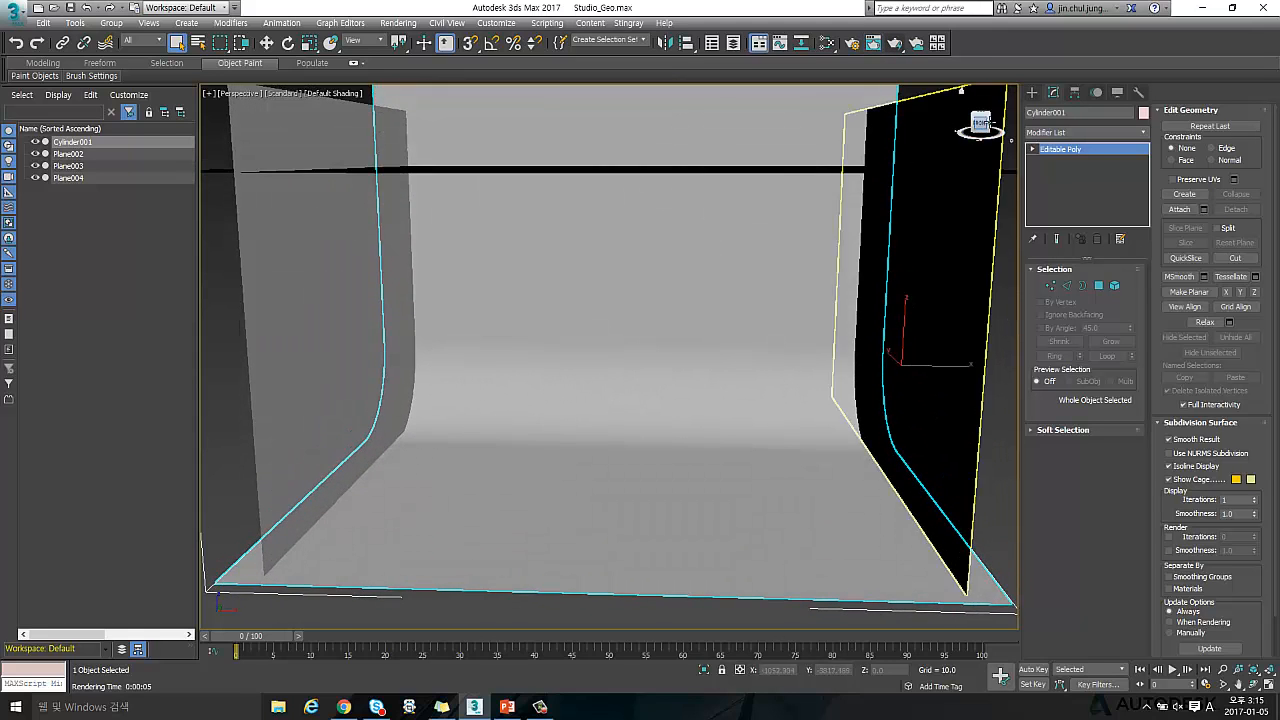
left_click(1032, 92)
left_click(1032, 112)
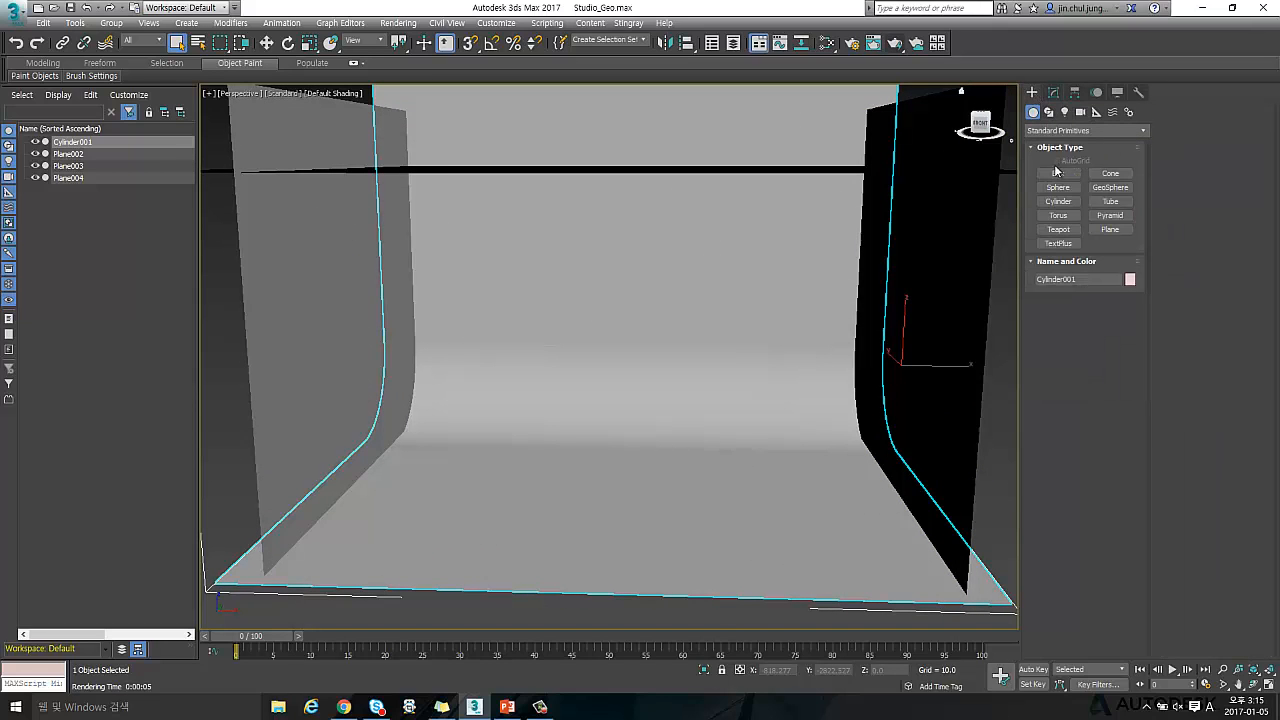
left_click(1058, 187)
left_click_drag(619, 492, 649, 510)
key("w")
left_click_drag(620, 450, 612, 394)
middle_click_drag(661, 399, 891, 354, "alt")
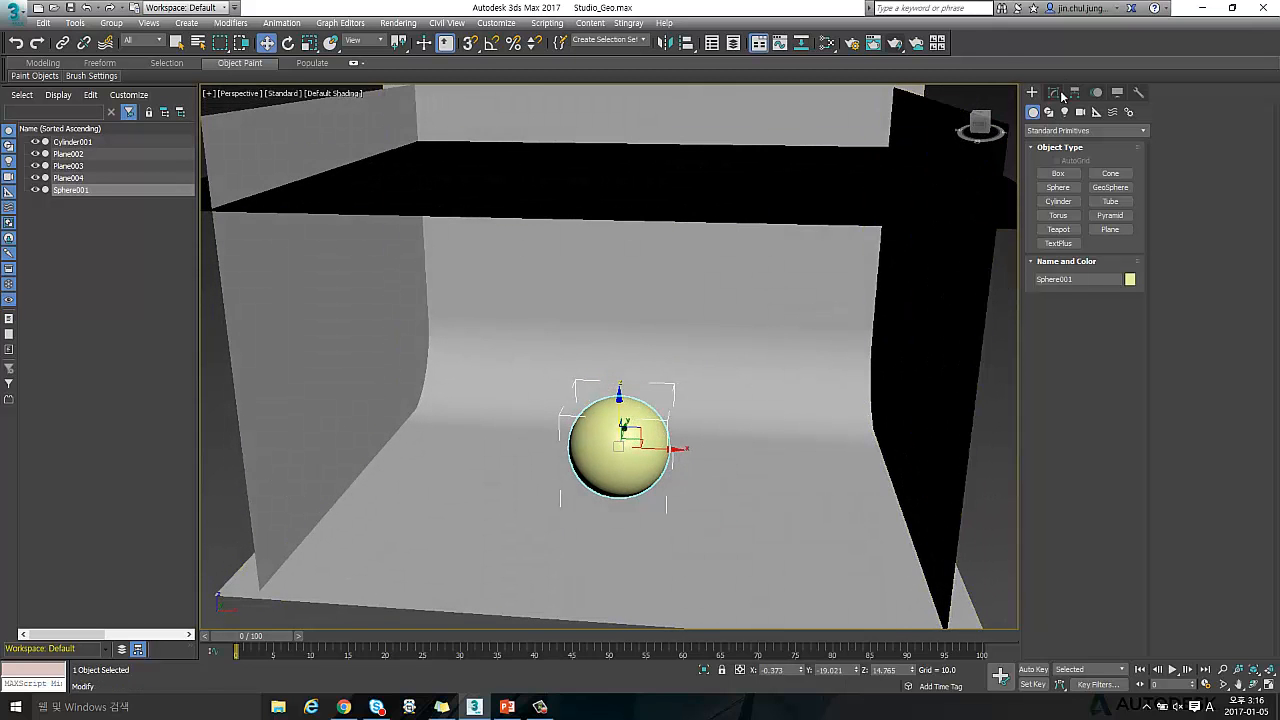
Create an Arnold light in the front view near the set's right wall, with its target on the sphere
left_click(1064, 111)
left_click(1085, 130)
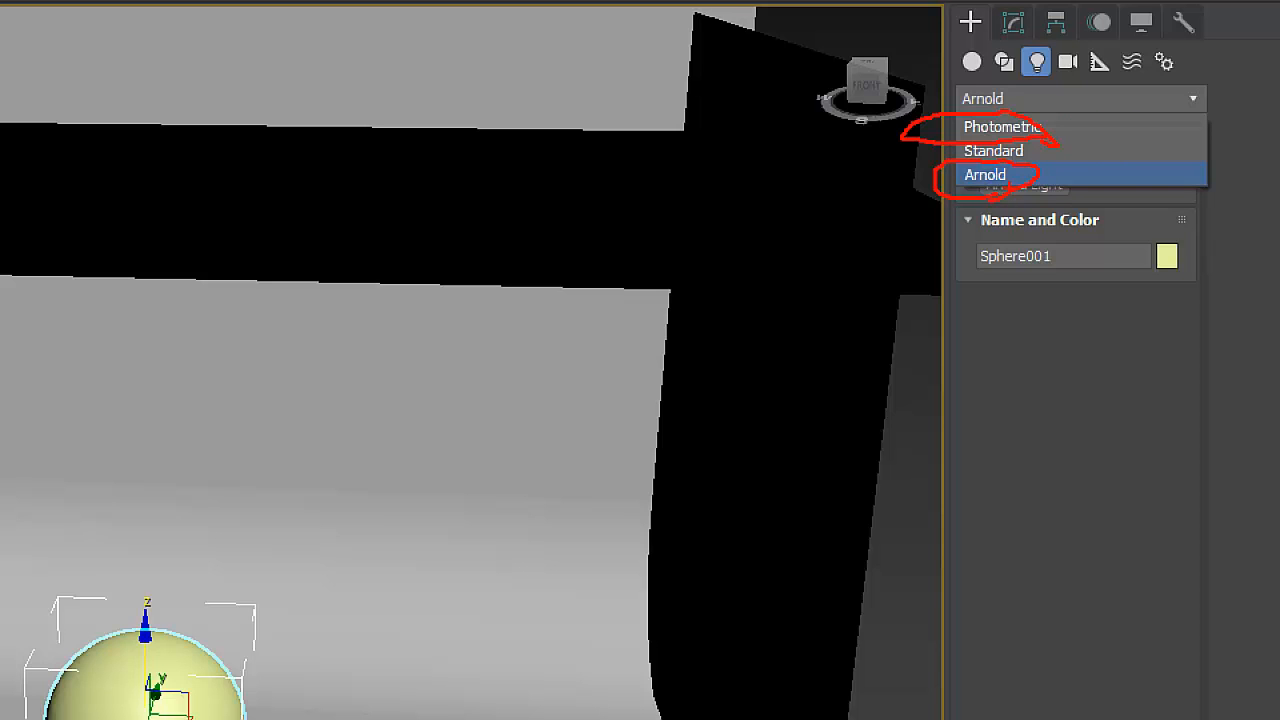
key("Escape")
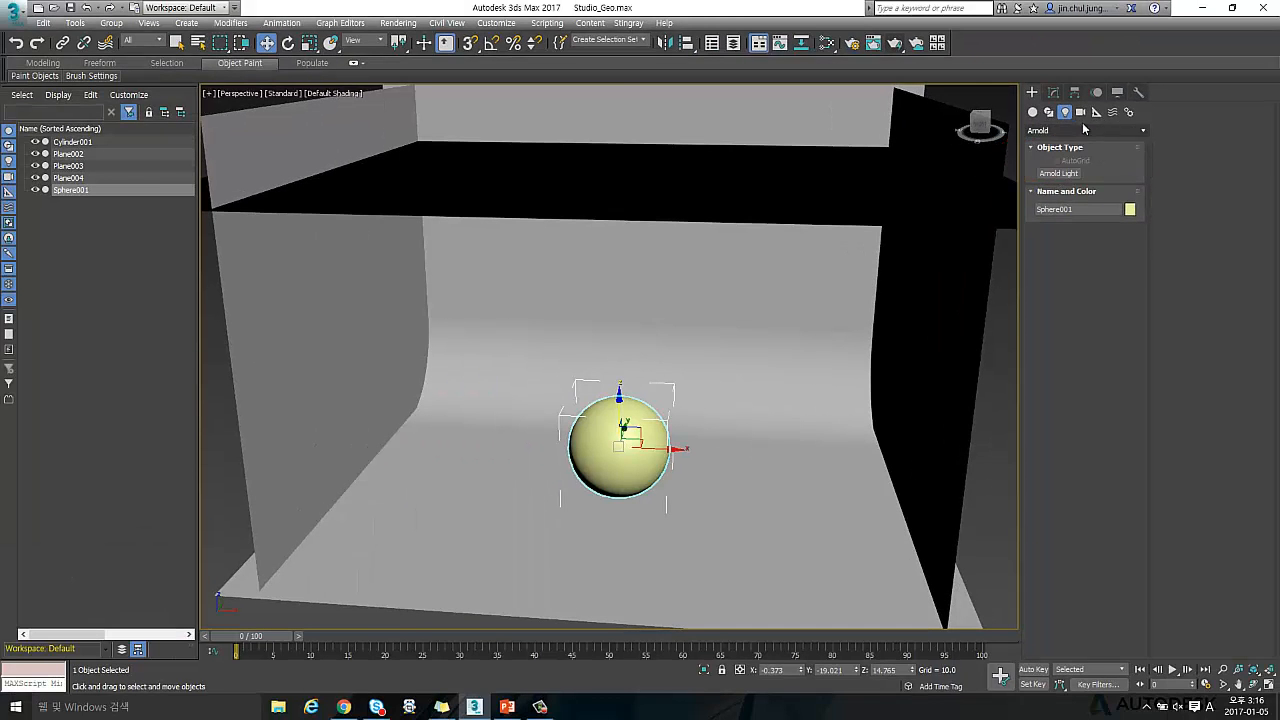
left_click(1069, 174)
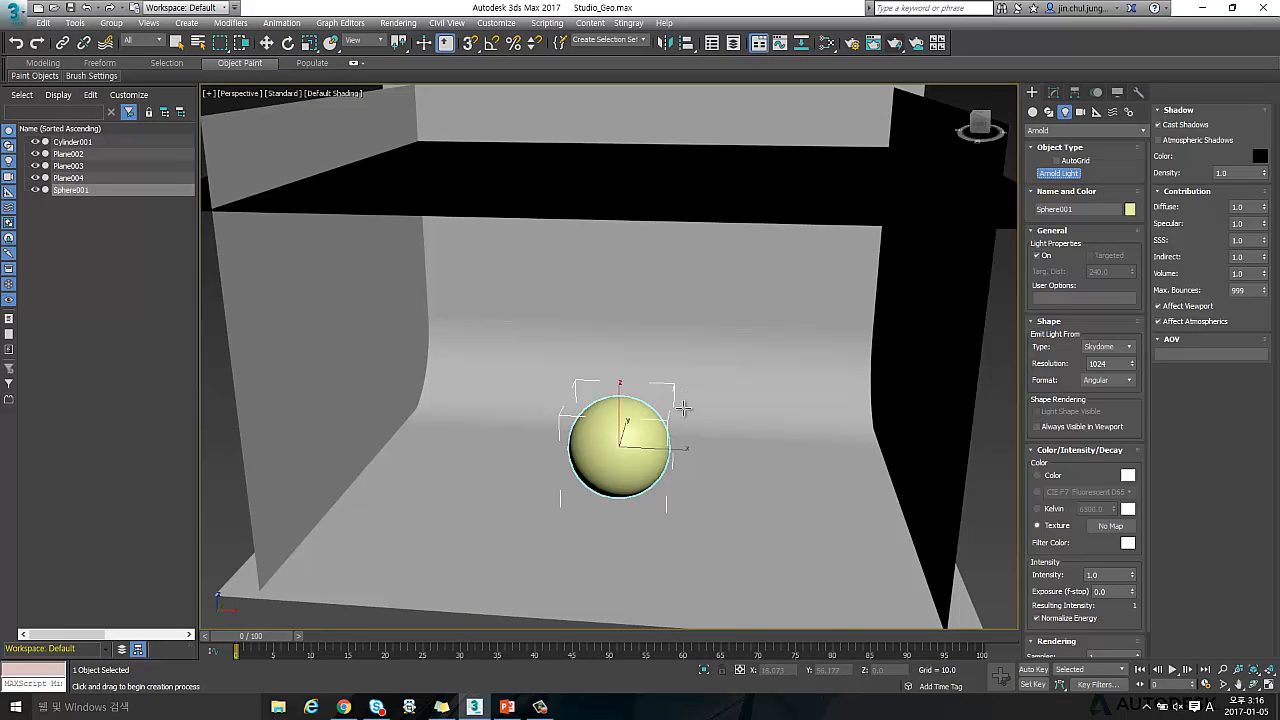
key("alt+w")
middle_click_drag(530, 242, 569, 220)
middle_click_drag(477, 491, 445, 503)
middle_click_drag(924, 175, 897, 217)
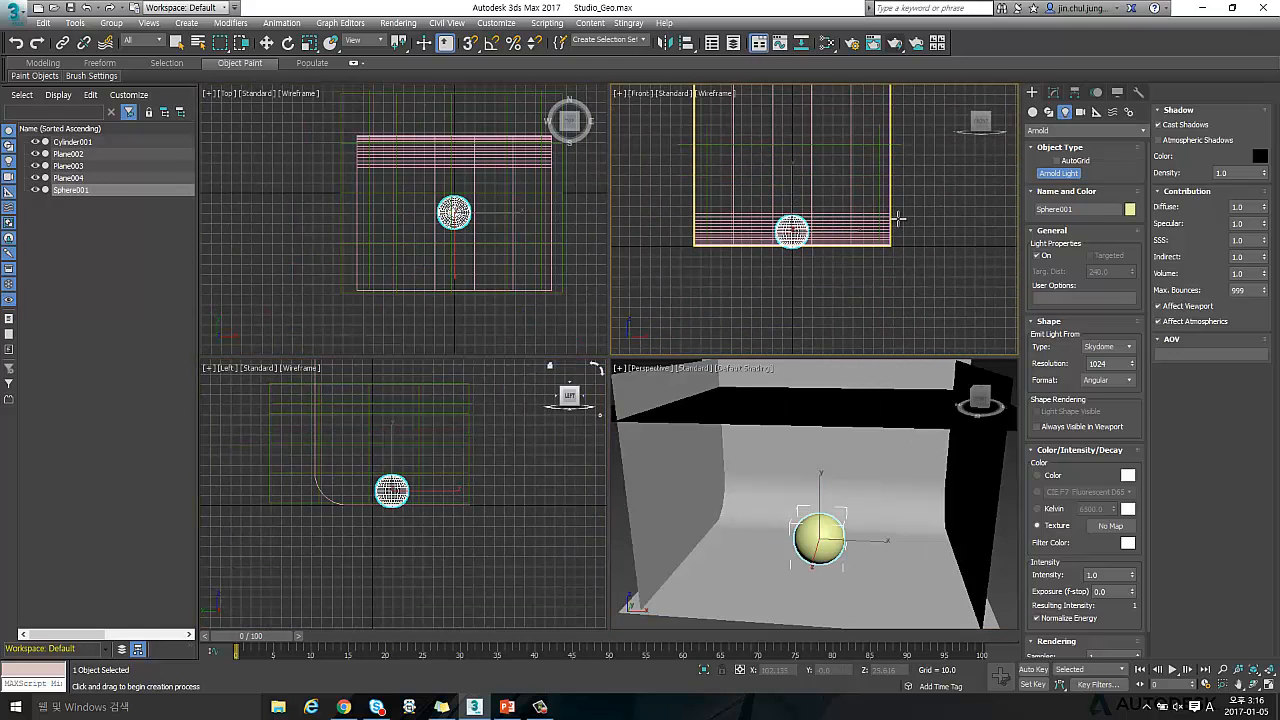
left_click(878, 222)
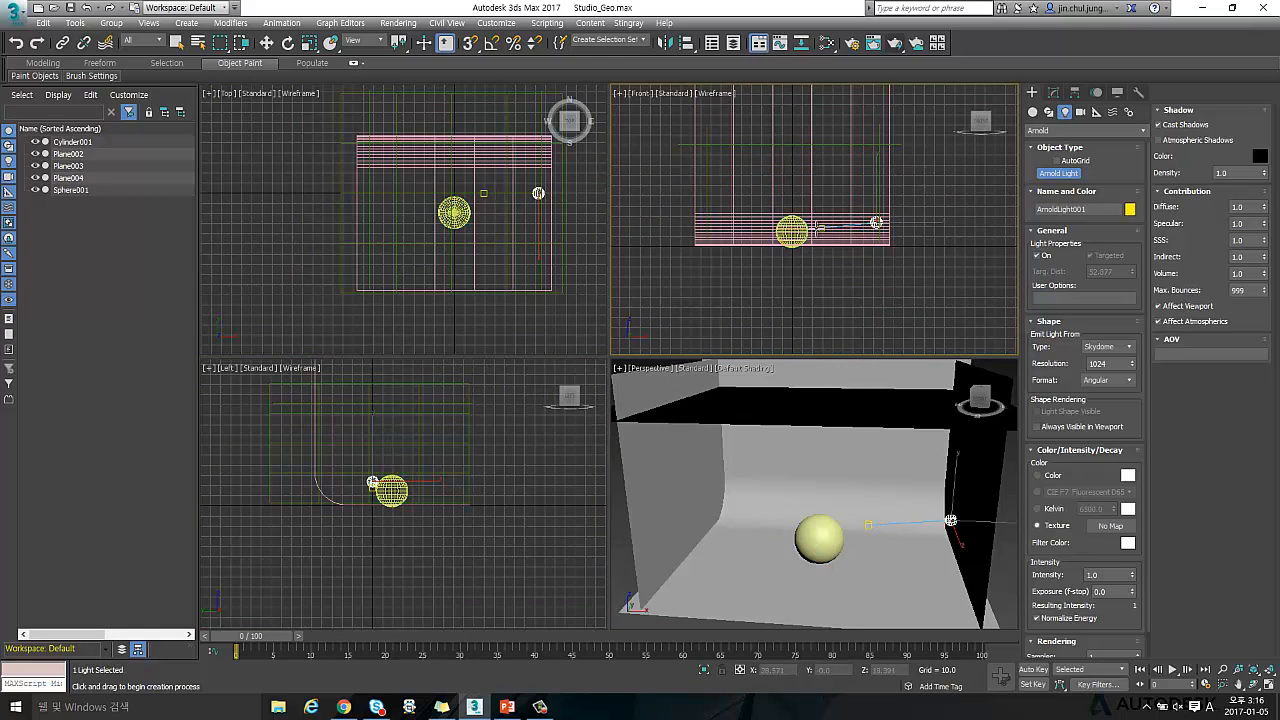
left_click_drag(793, 228, 794, 228)
Lower the Arnold light level with its target at about Z 17.5 and shift it slightly inward to about X 81.6
key("w")
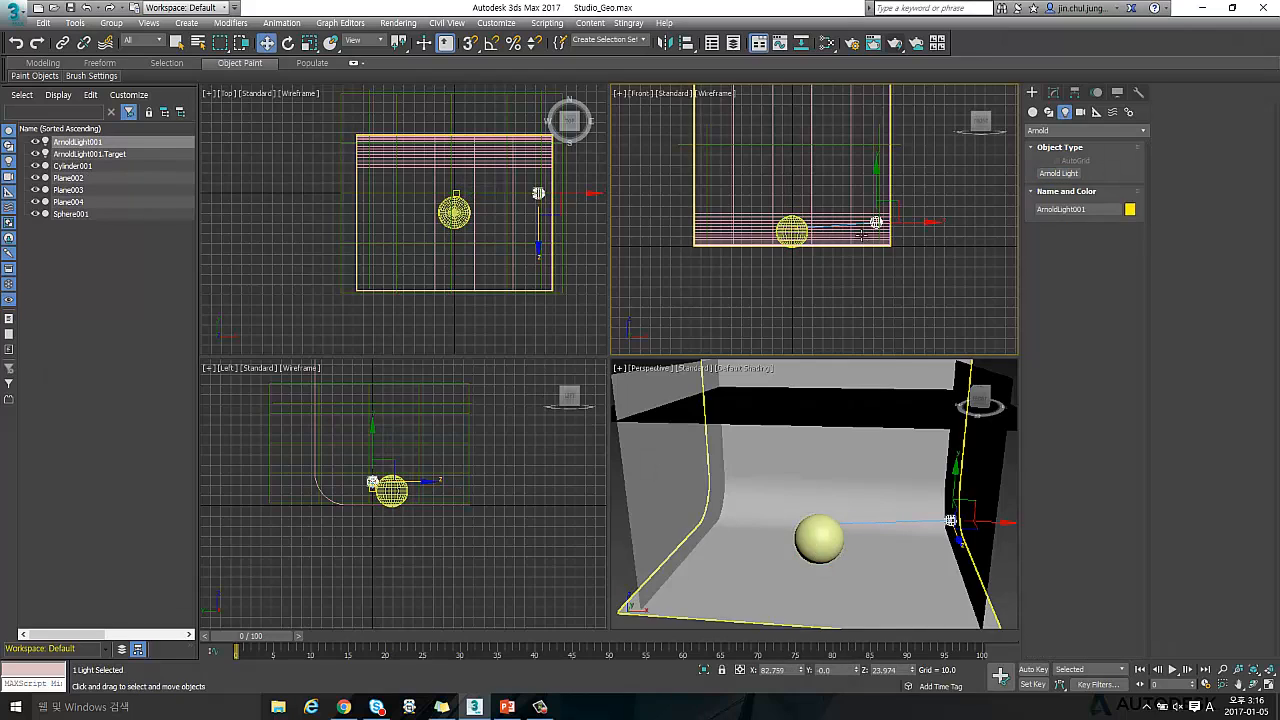
key("alt+w")
scroll(700, 328, "up", 5)
middle_click_drag(700, 328, 743, 300)
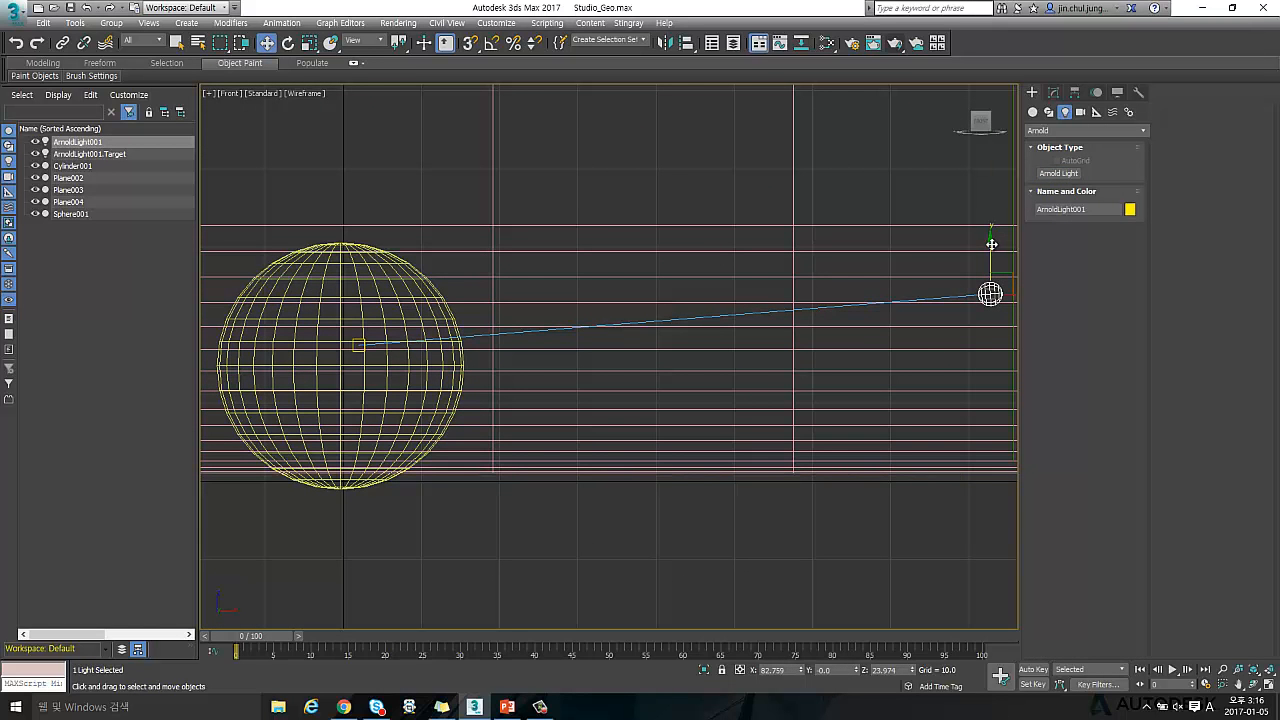
left_click_drag(989, 243, 996, 294)
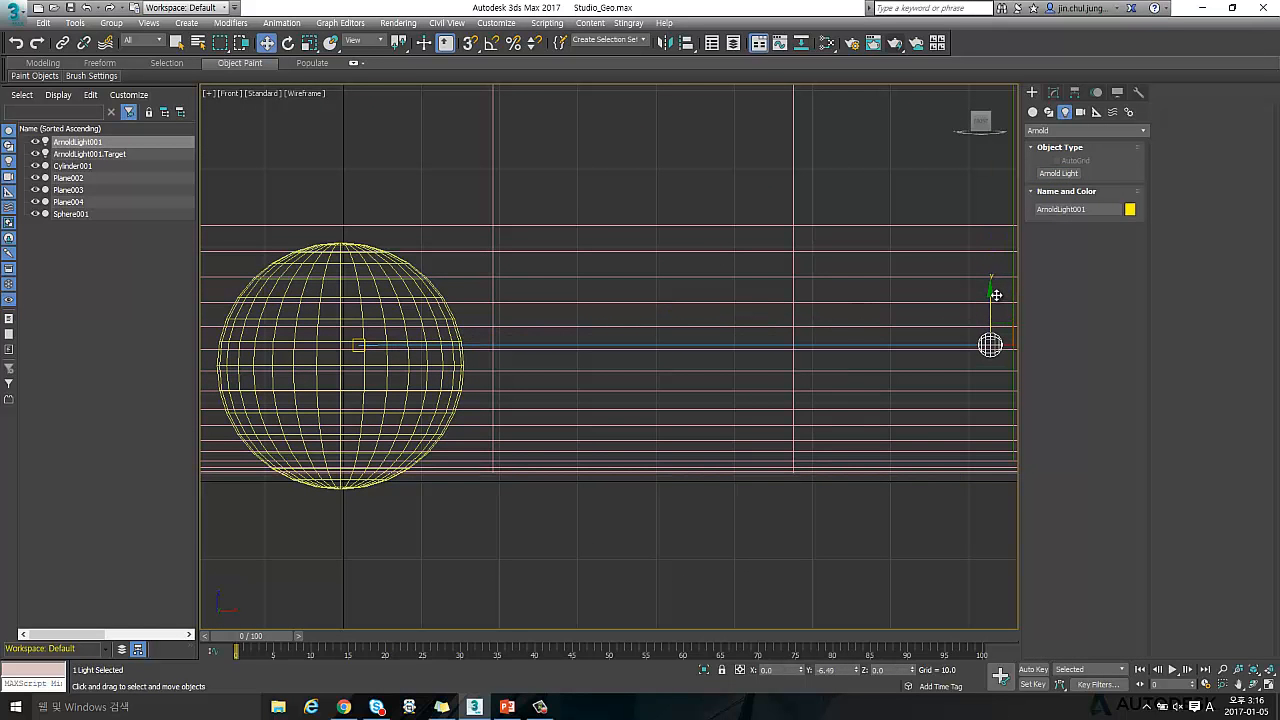
middle_click_drag(843, 334, 780, 319)
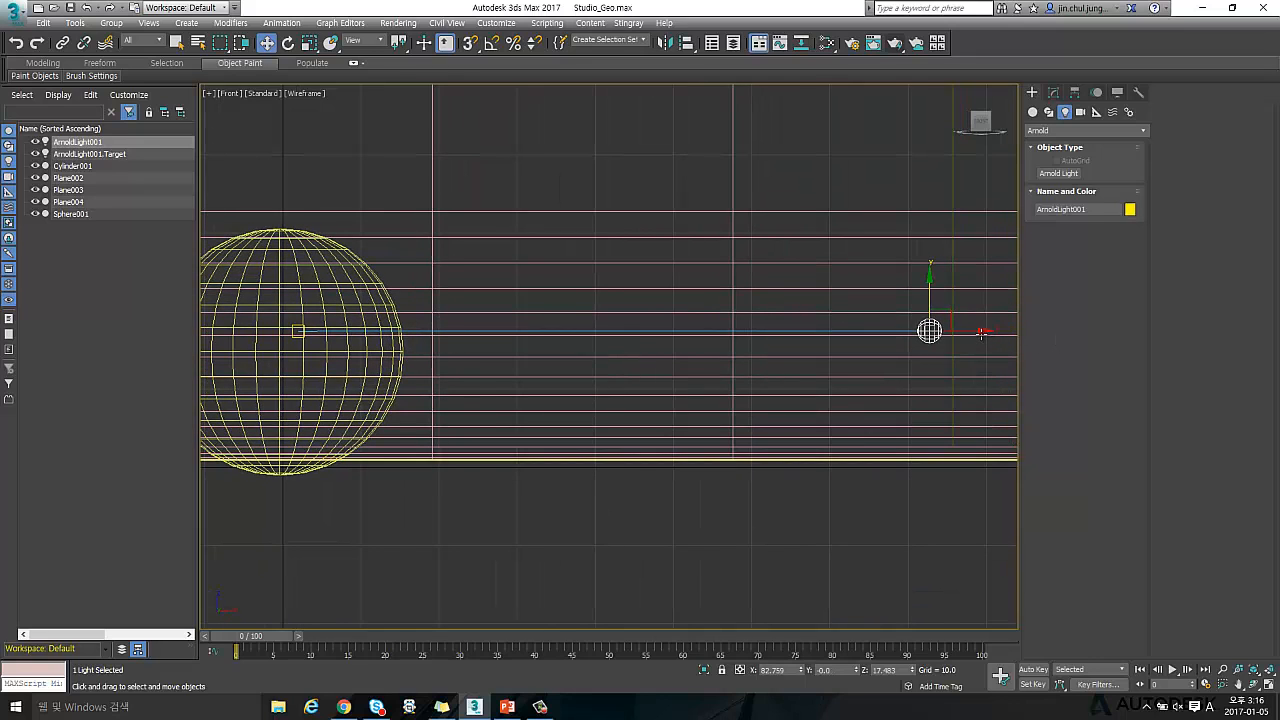
left_click_drag(983, 333, 973, 332)
scroll(960, 331, "down", 3)
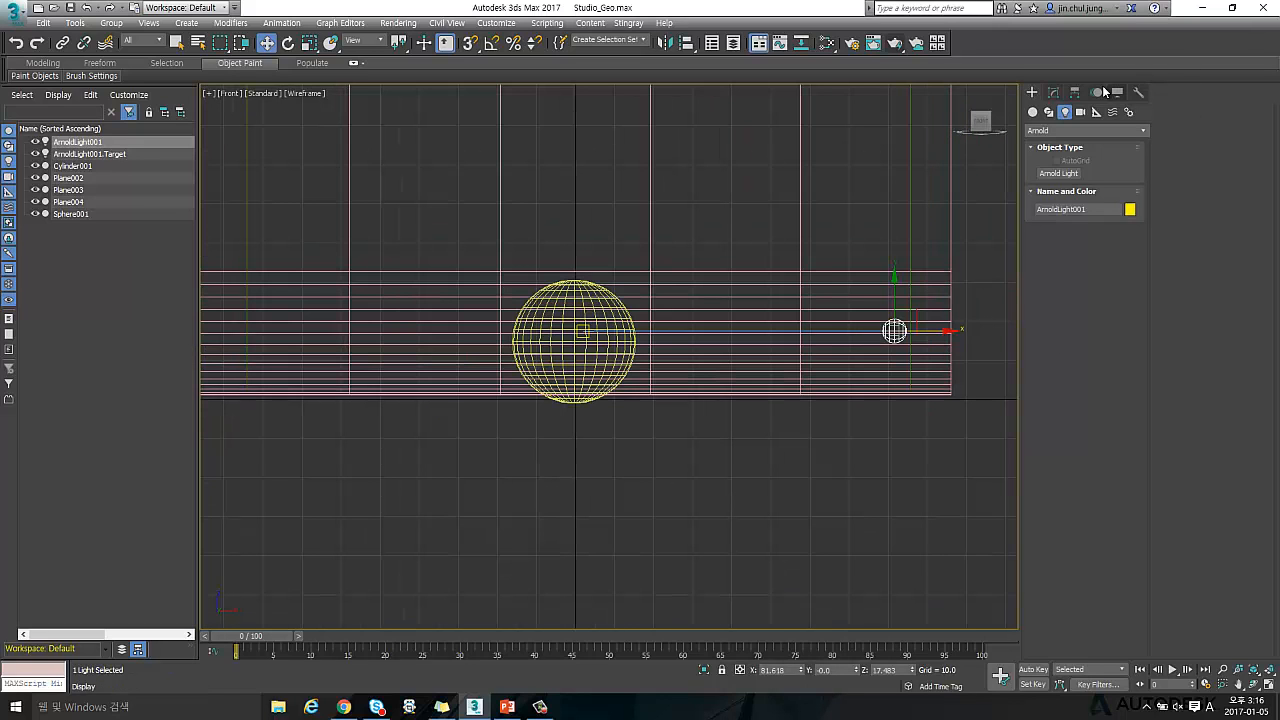
Switch the Arnold light's color source from Texture to plain Color
left_click(1054, 93)
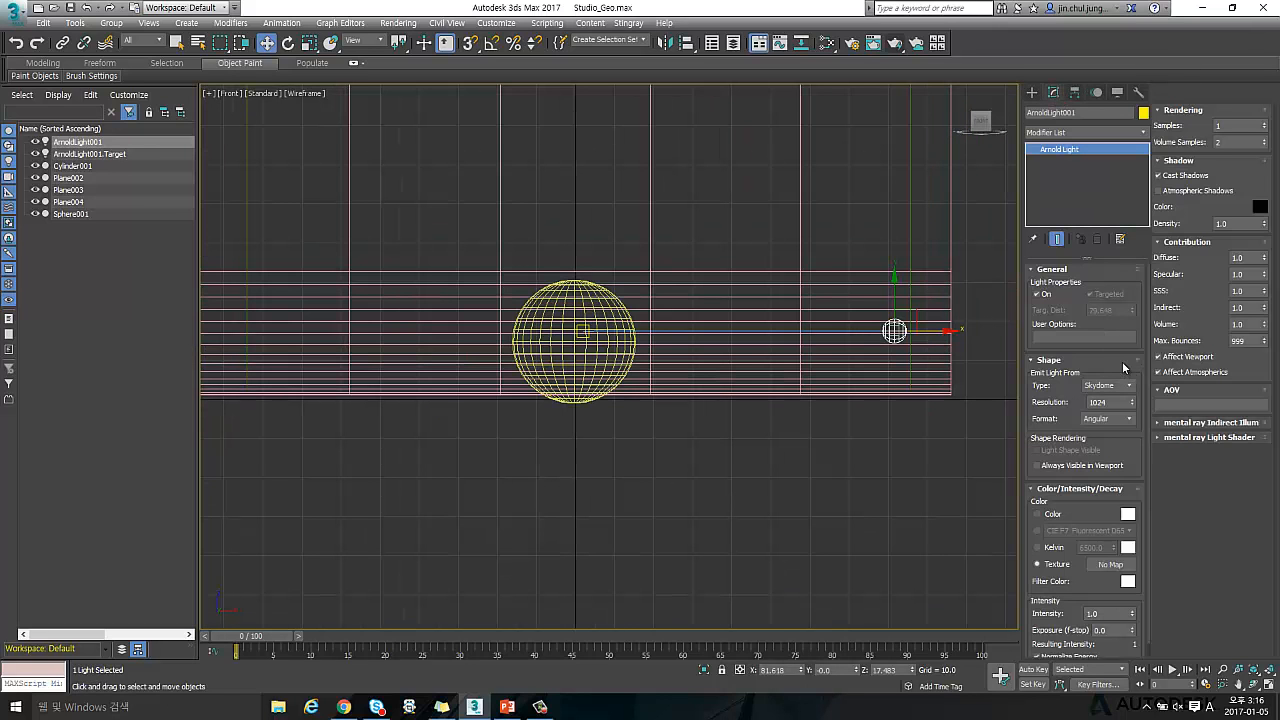
scroll(1060, 309, "down", 2)
scroll(1060, 309, "up", 1)
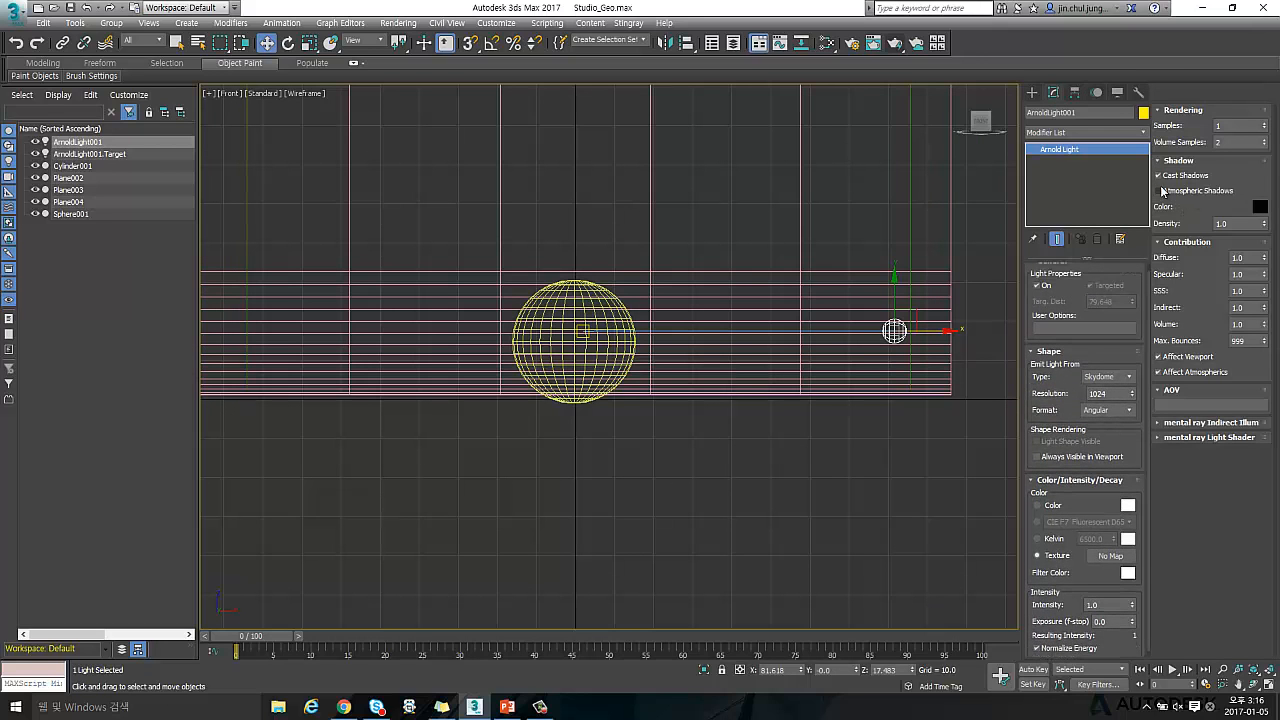
scroll(1044, 388, "down", 1)
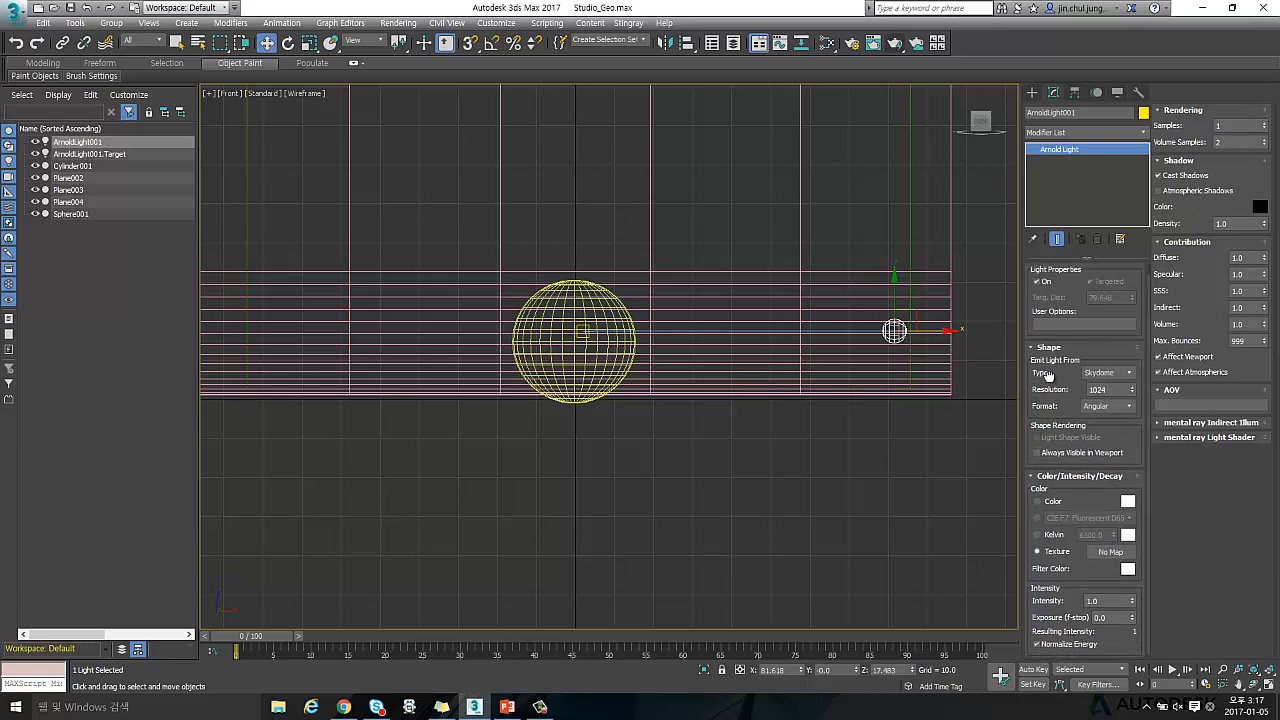
left_click(1049, 501)
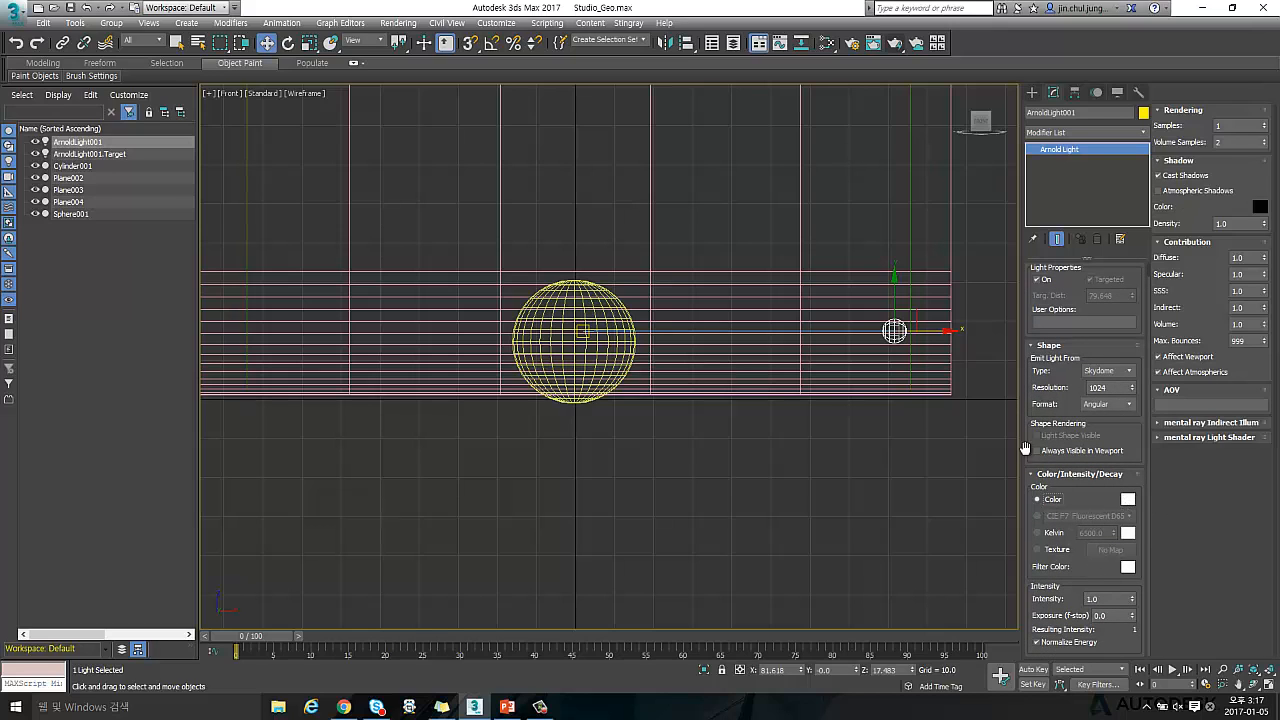
Set the Arnold light's emission shape type to Quad
left_click(1108, 371)
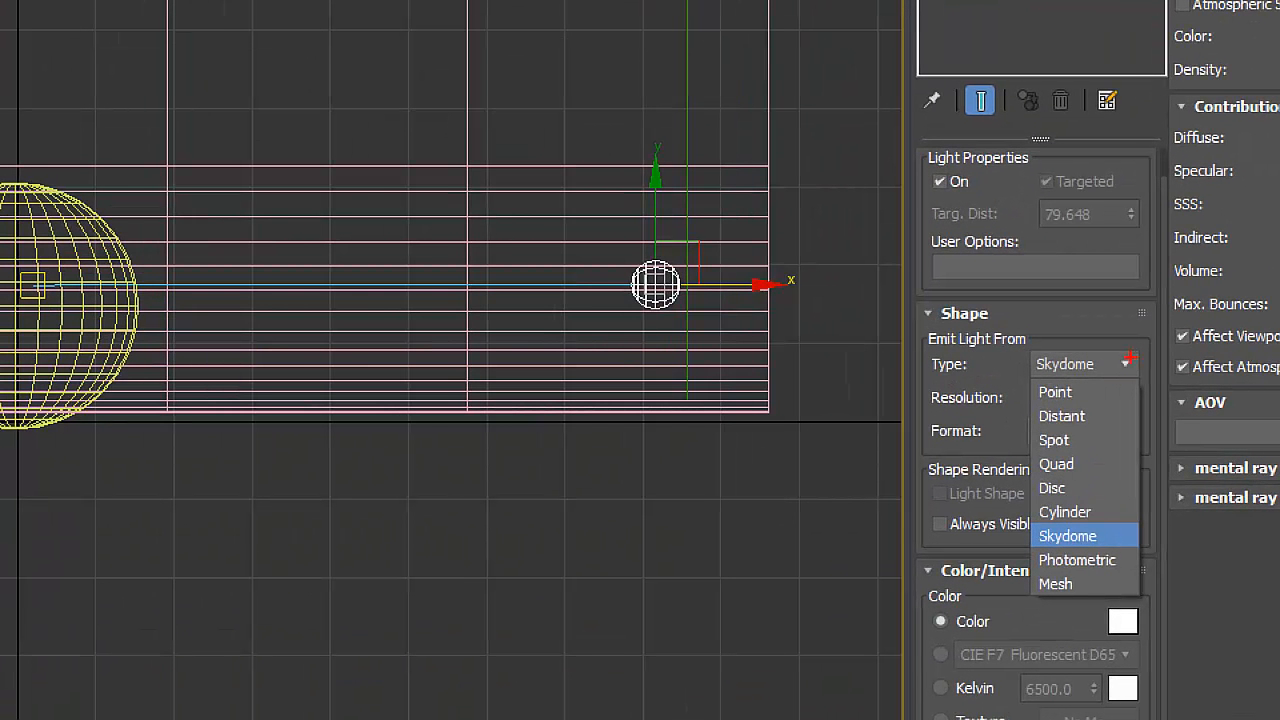
left_click_drag(1102, 363, 1060, 367)
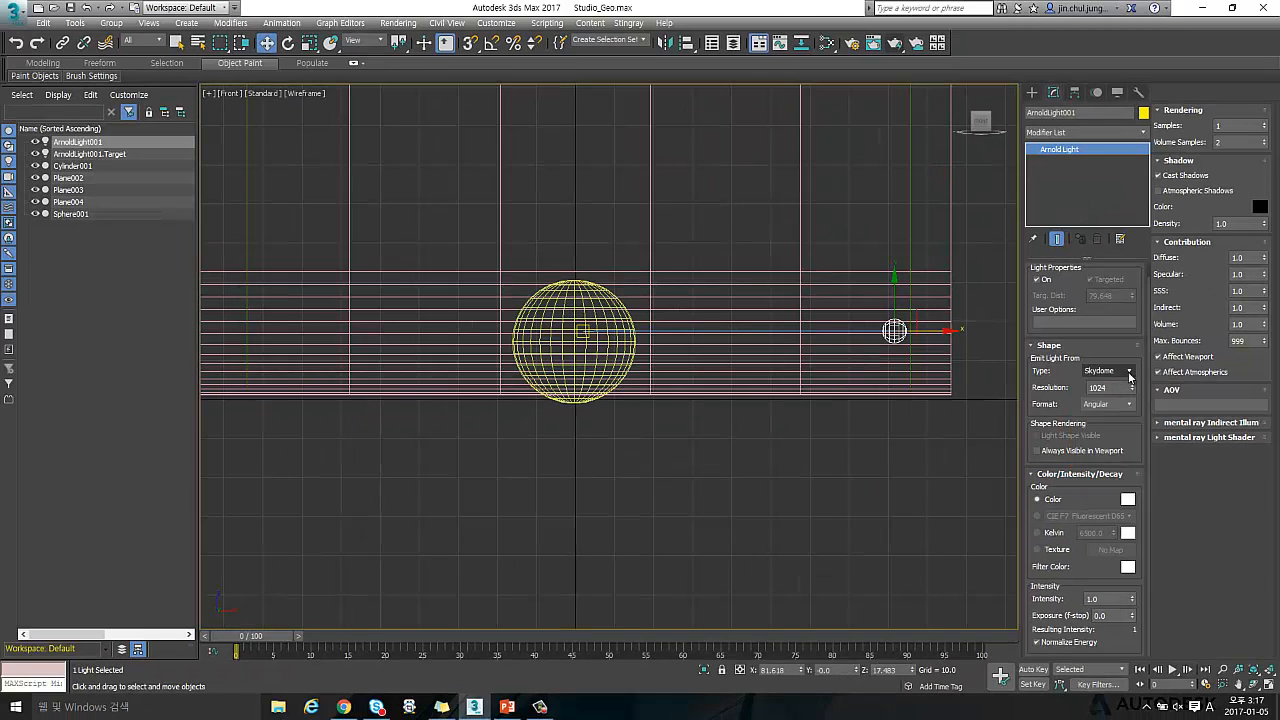
left_click(1125, 364)
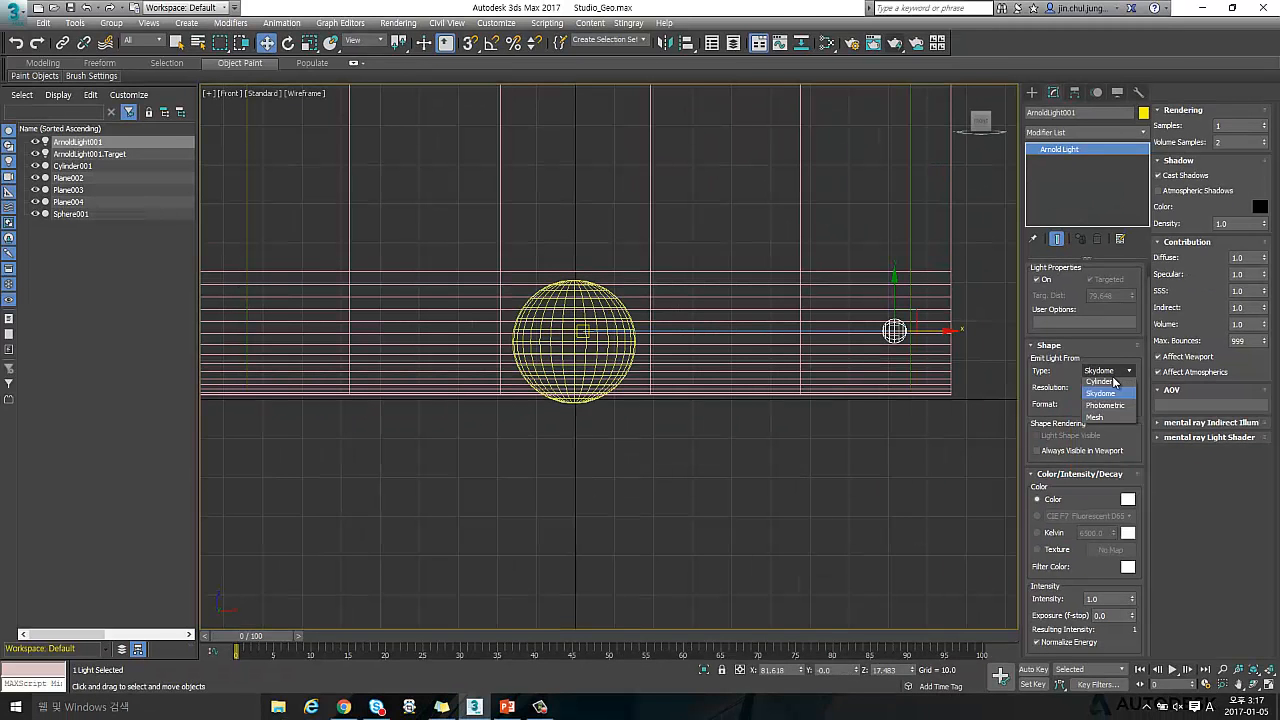
left_click(1111, 424)
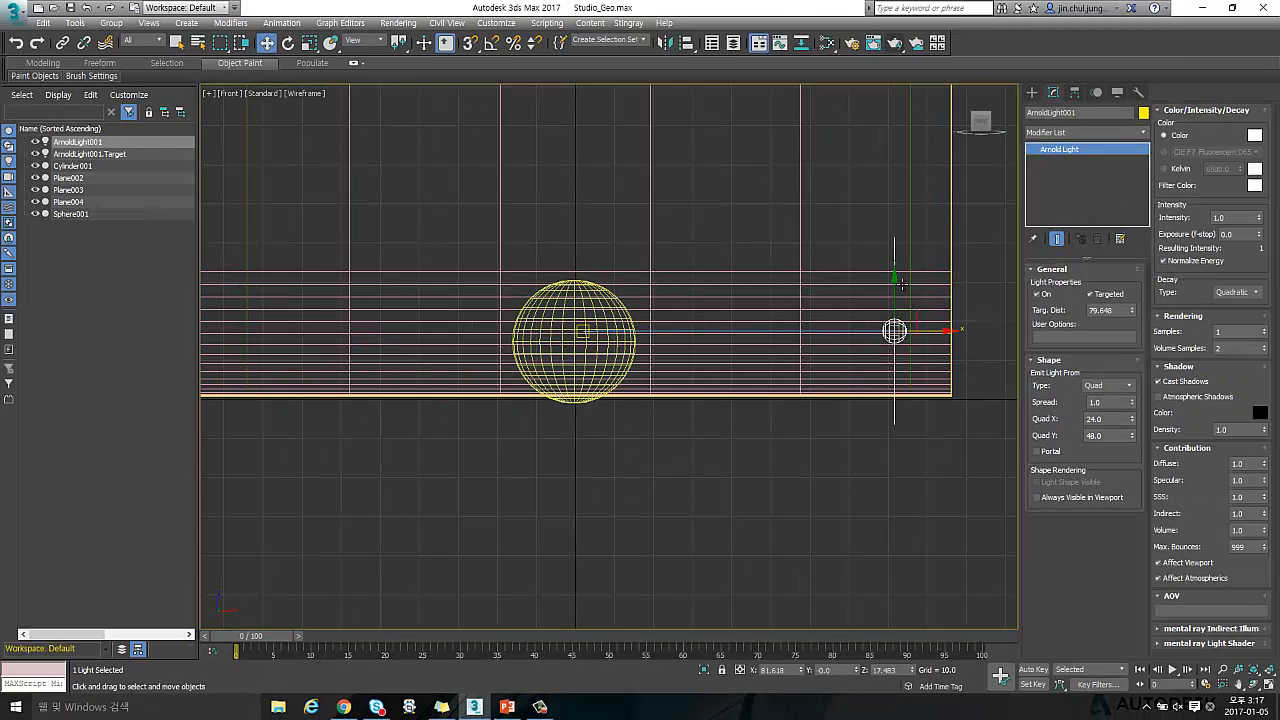
Resize the quad light to 48 in Quad X and 28 in Quad Y, working in the perspective view
left_click(842, 426)
key("alt+w")
key("alt+w")
middle_click_drag(763, 440, 875, 391, "alt")
left_click(853, 385)
left_click(1110, 418)
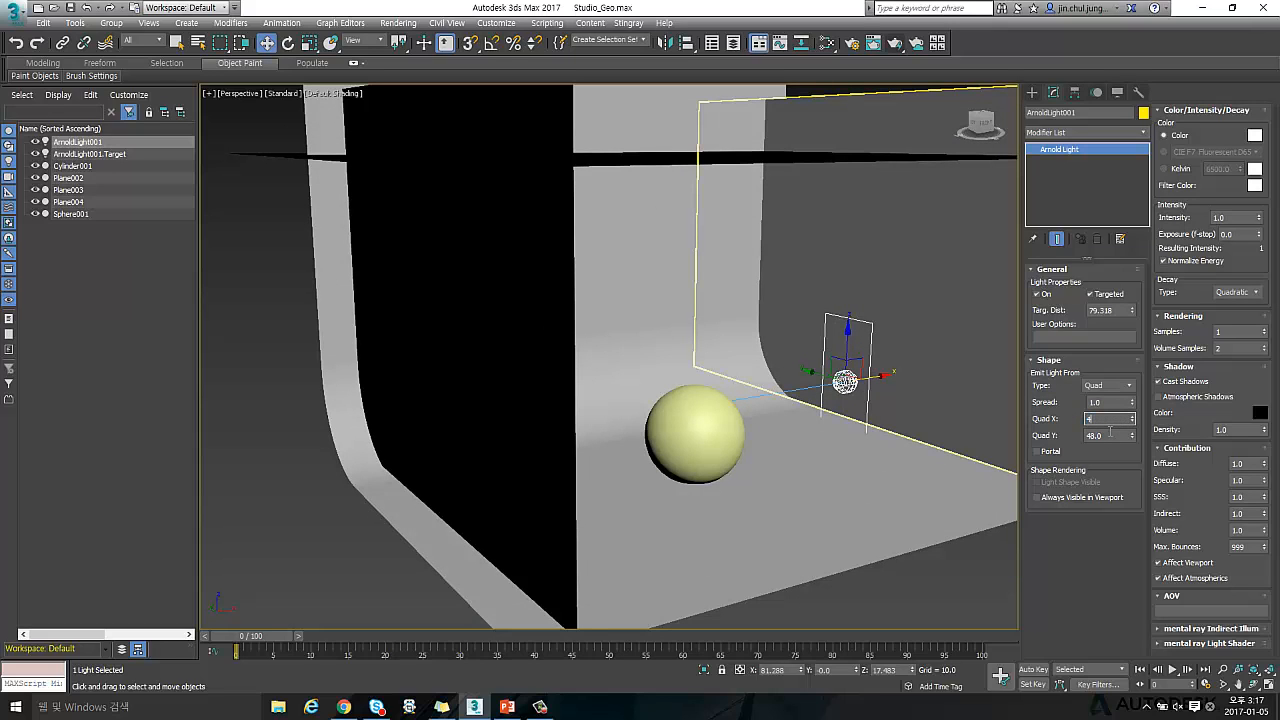
type("48")
key("Tab")
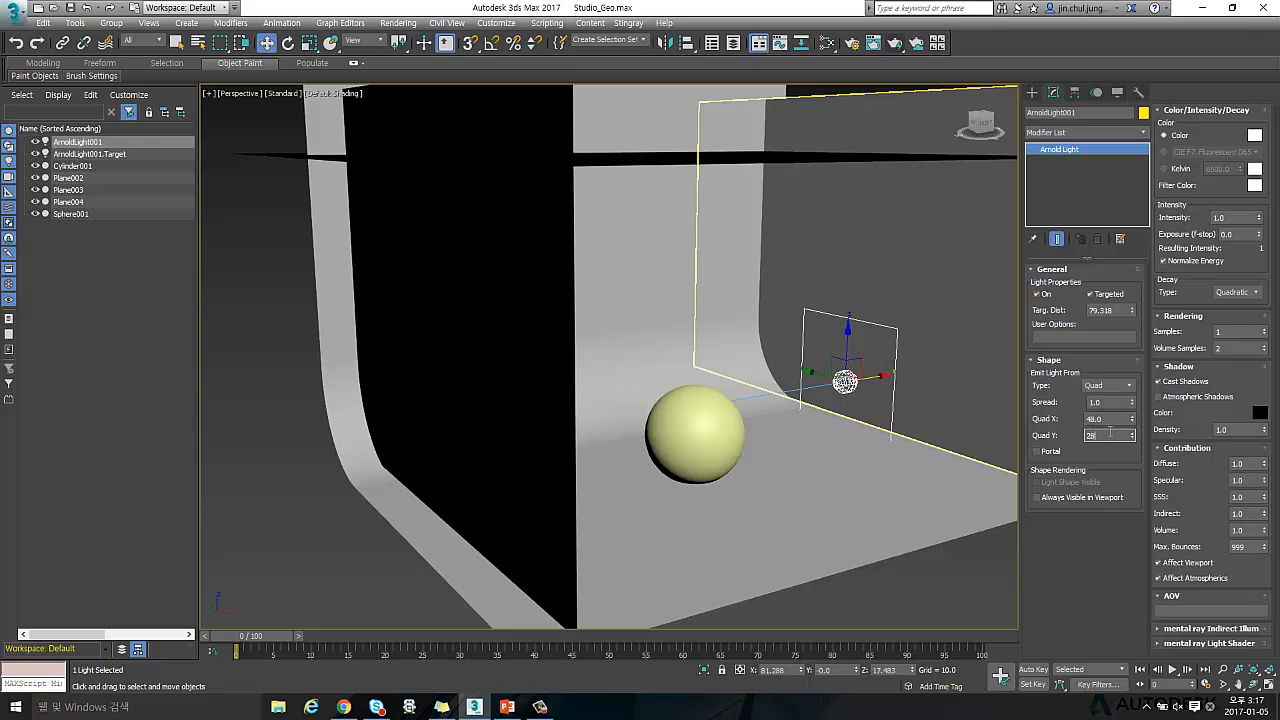
type("28")
key("Return")
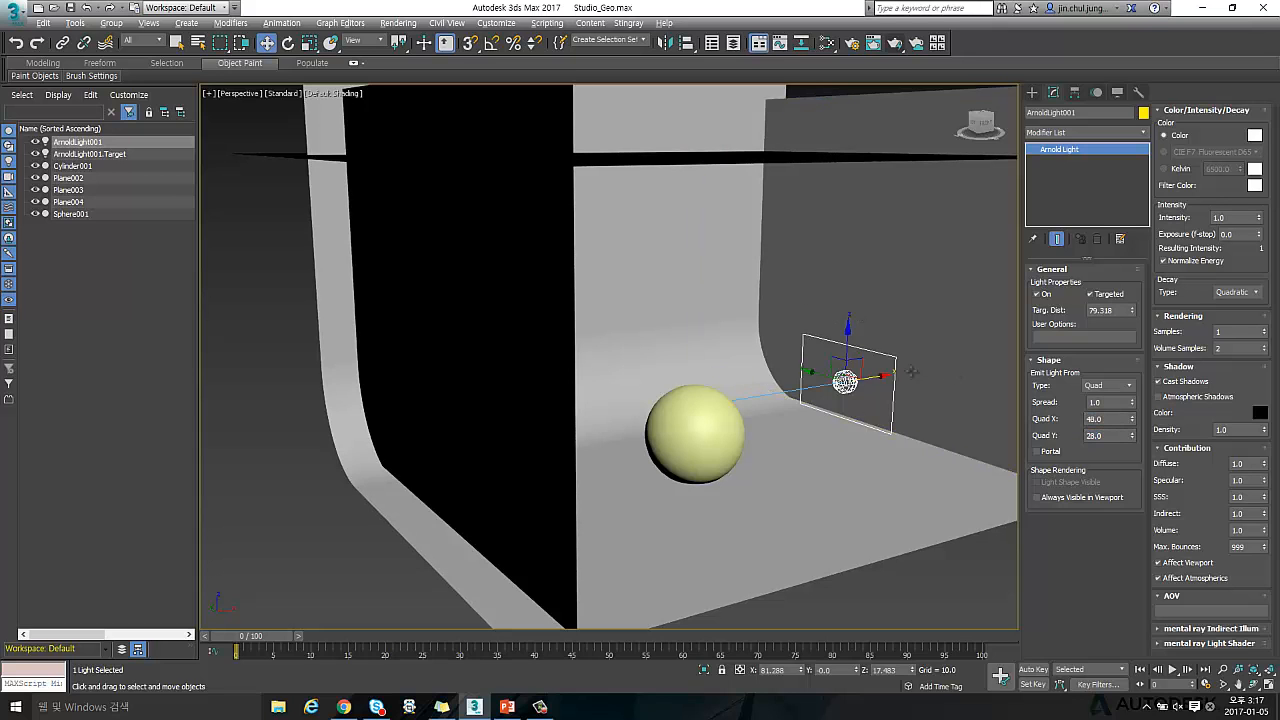
Render the perspective view from the front, framing the sphere and the quad light's wall
middle_click_drag(880, 395, 806, 403, "alt")
scroll(764, 405, "up", 3)
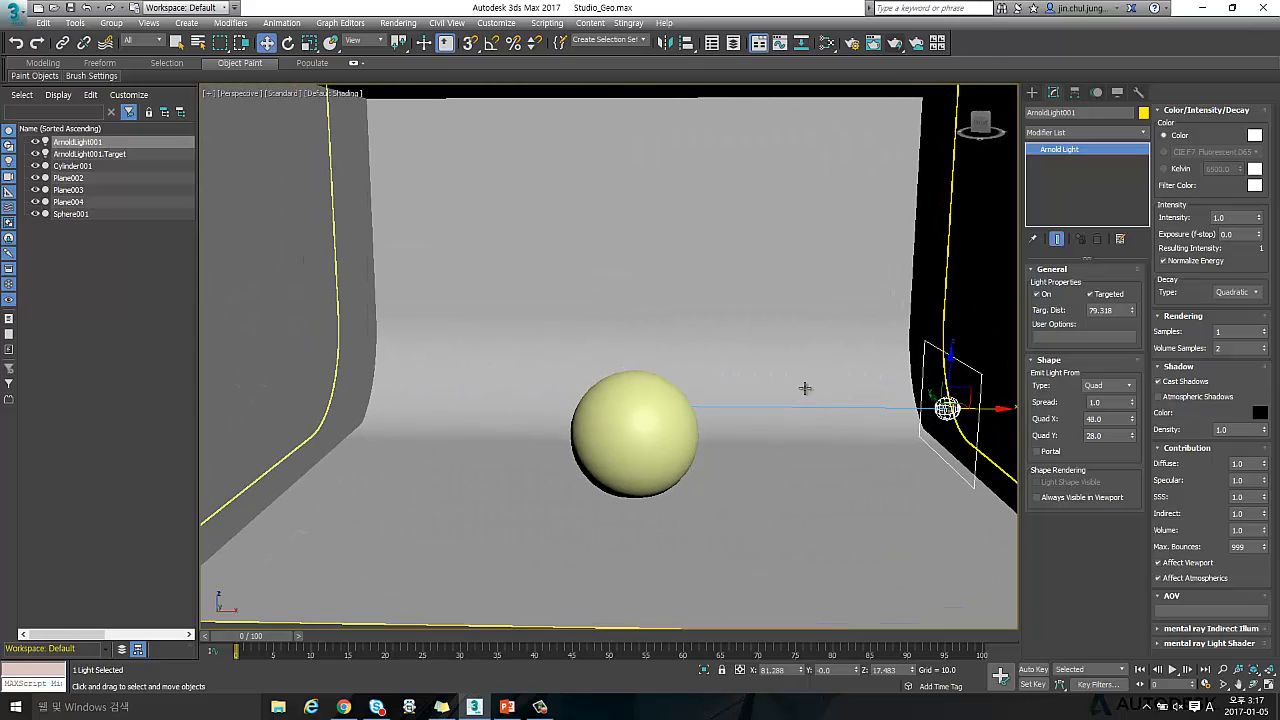
left_click(895, 43)
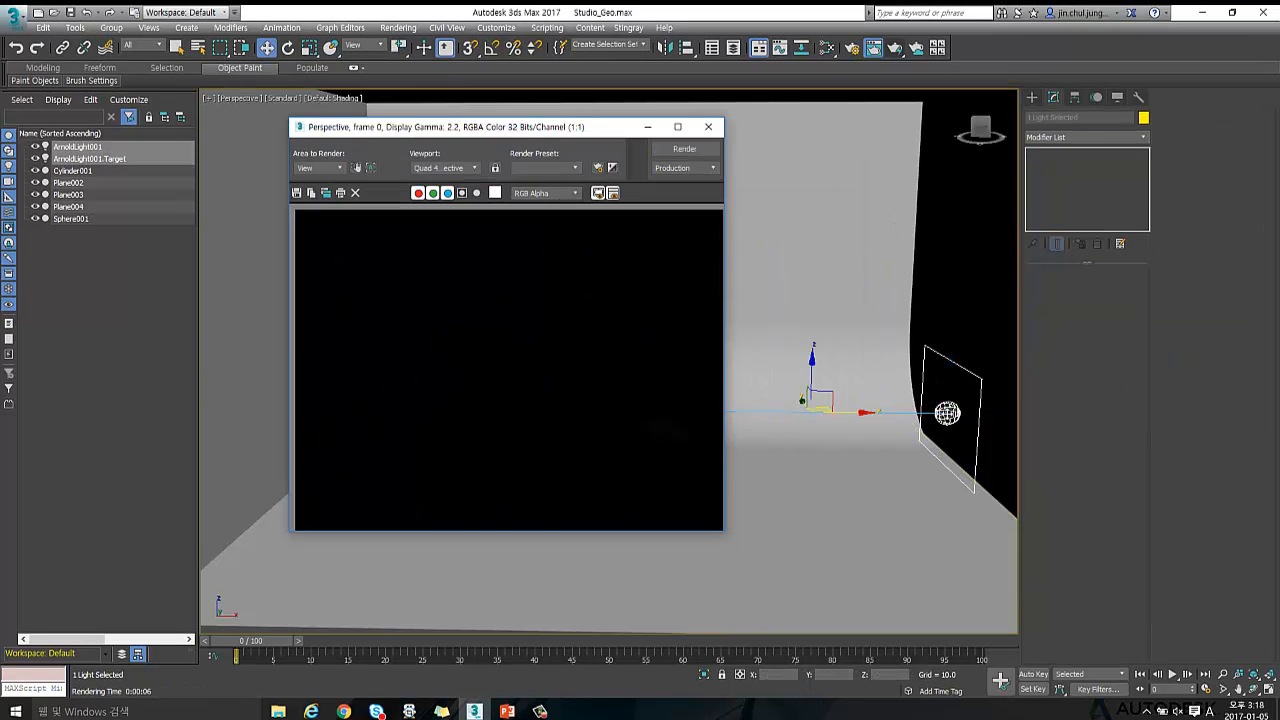
Set the Arnold quad light's exposure to 8 f-stops and render the perspective view again
left_click(963, 387)
left_click(960, 418)
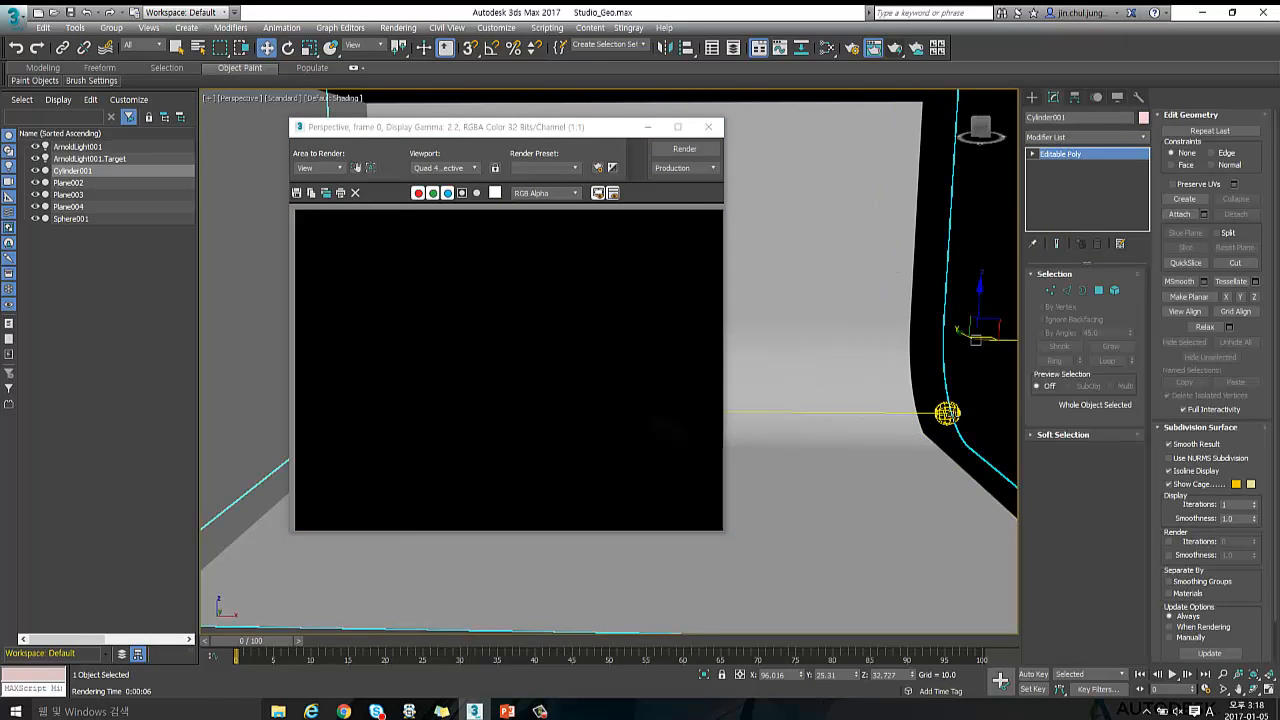
left_click(1229, 239)
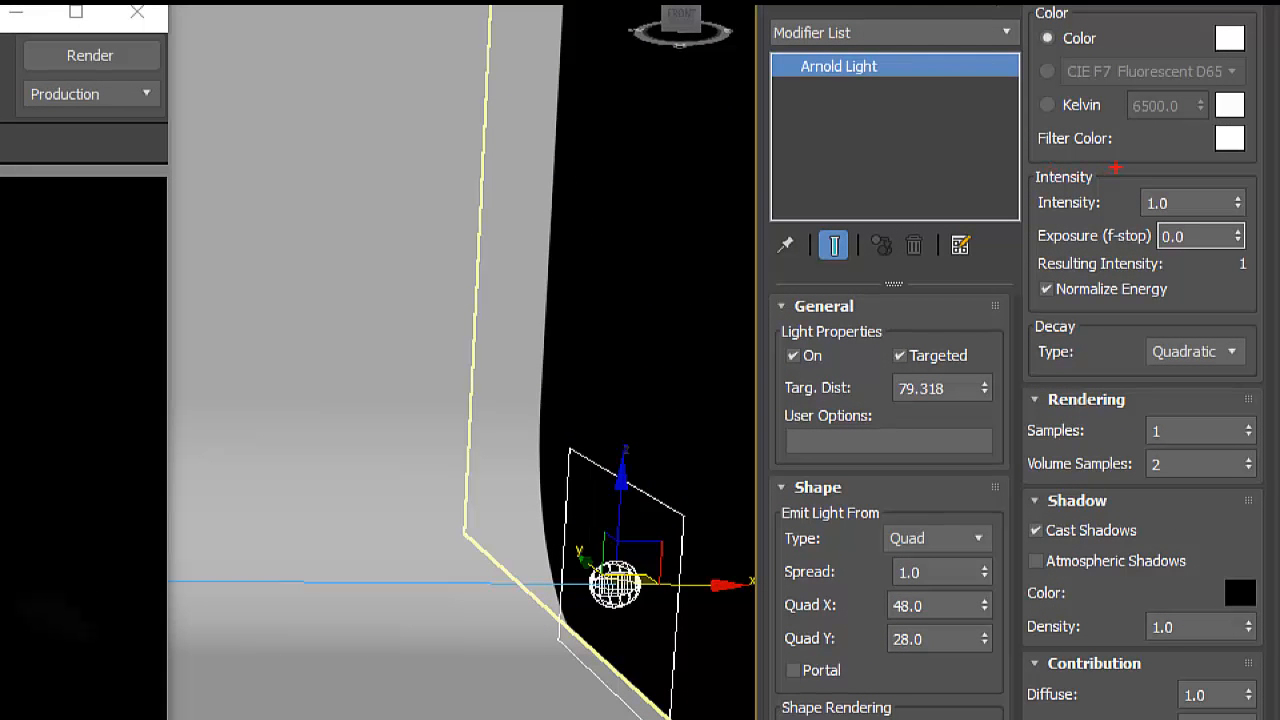
left_click_drag(1115, 168, 1000, 184)
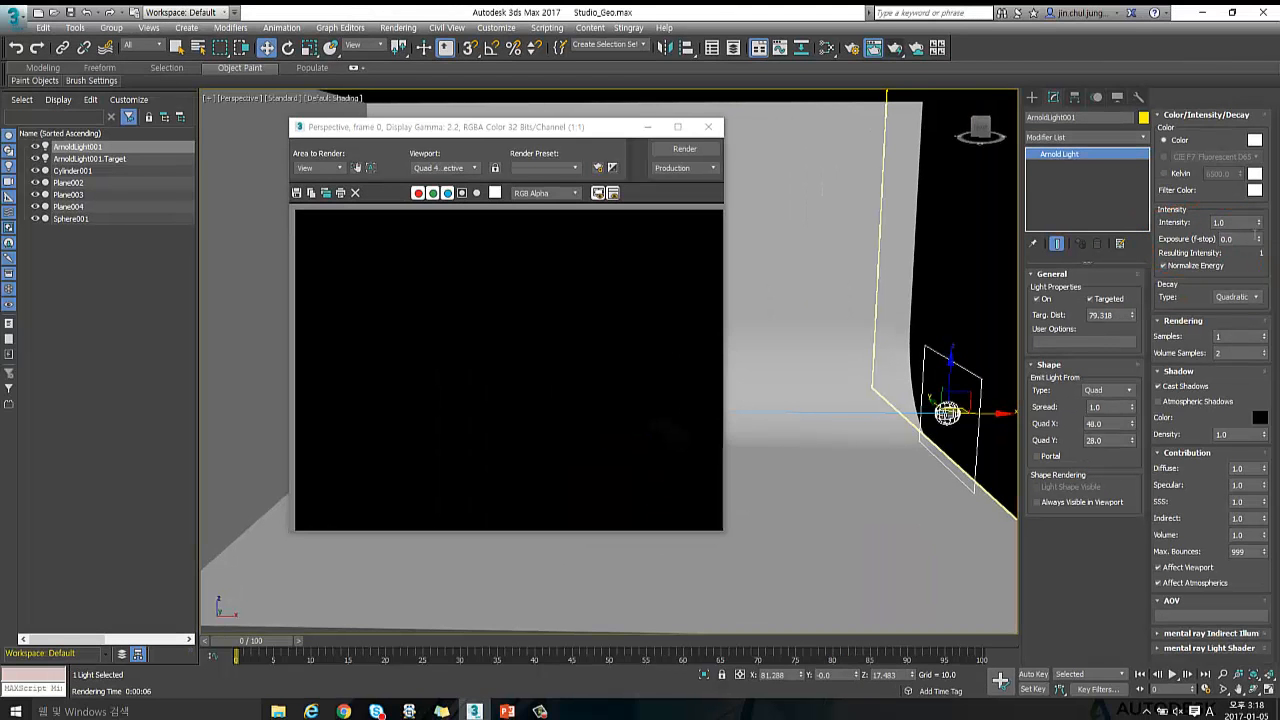
double_click(1206, 237)
left_click(688, 150)
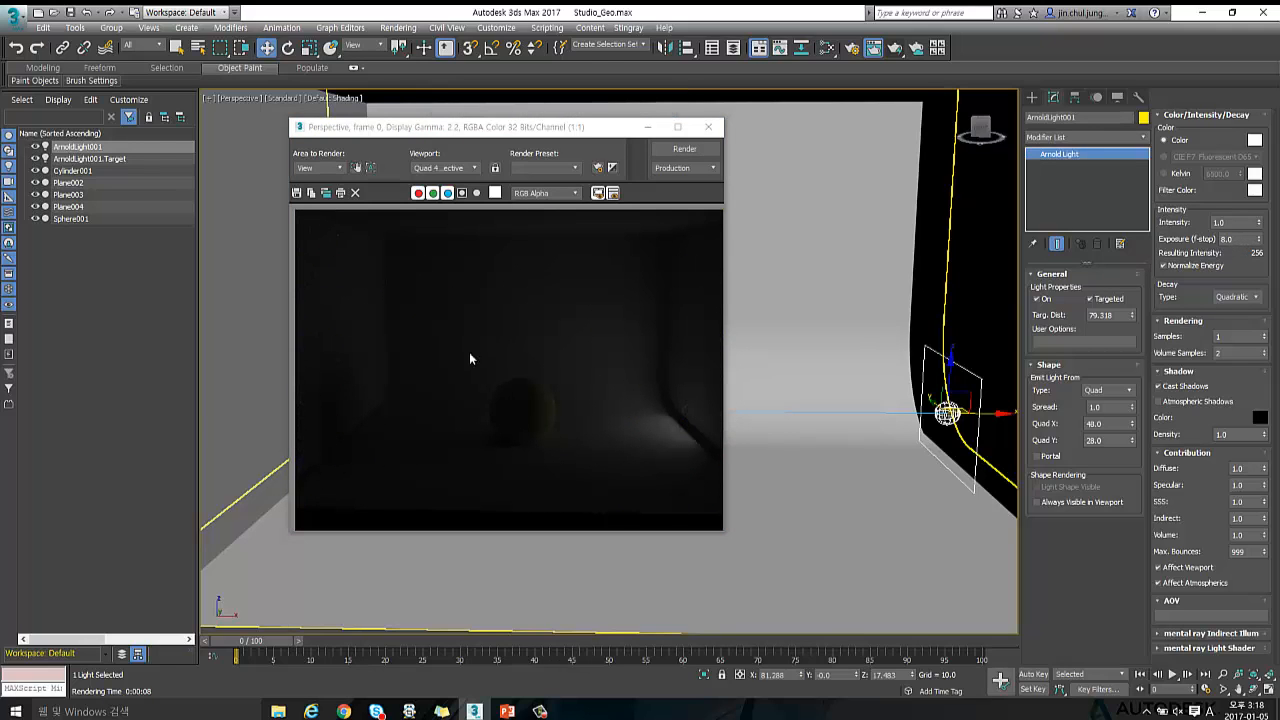
left_click(708, 126)
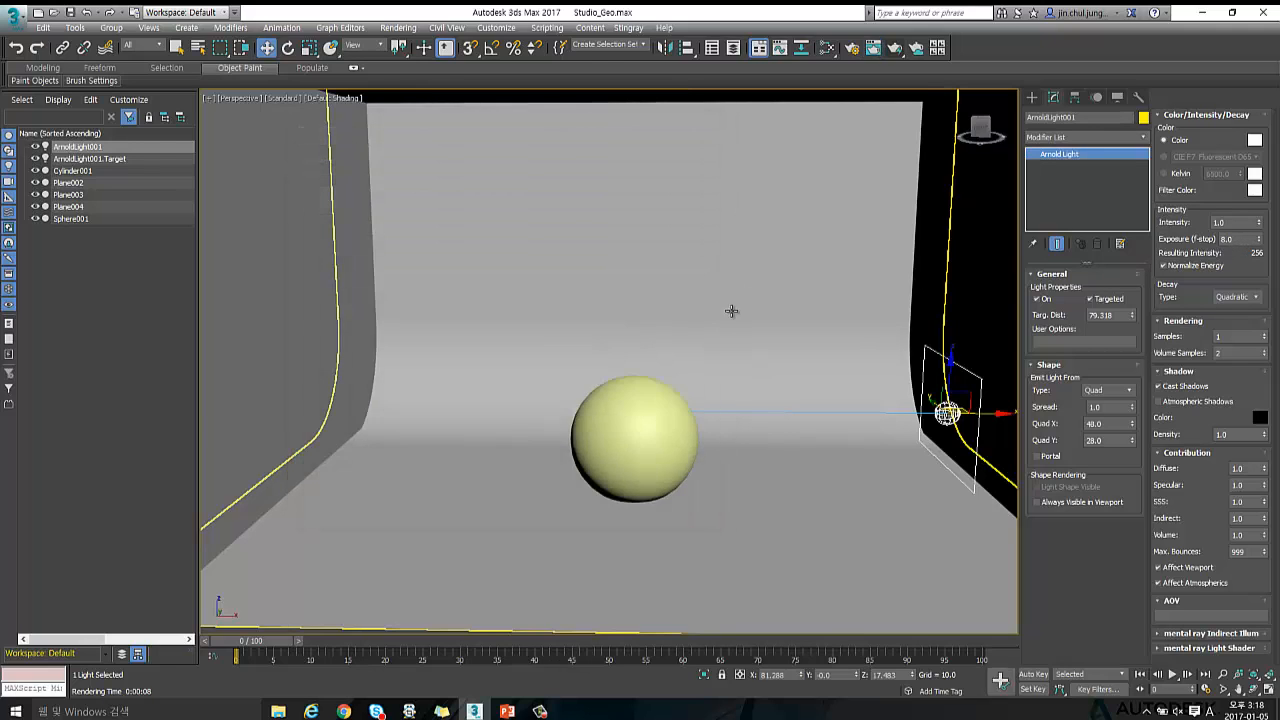
Copy the quad light in the front view to the opposite side of the sphere, at about X -83
scroll(734, 309, "up", 3)
scroll(713, 278, "down", 3)
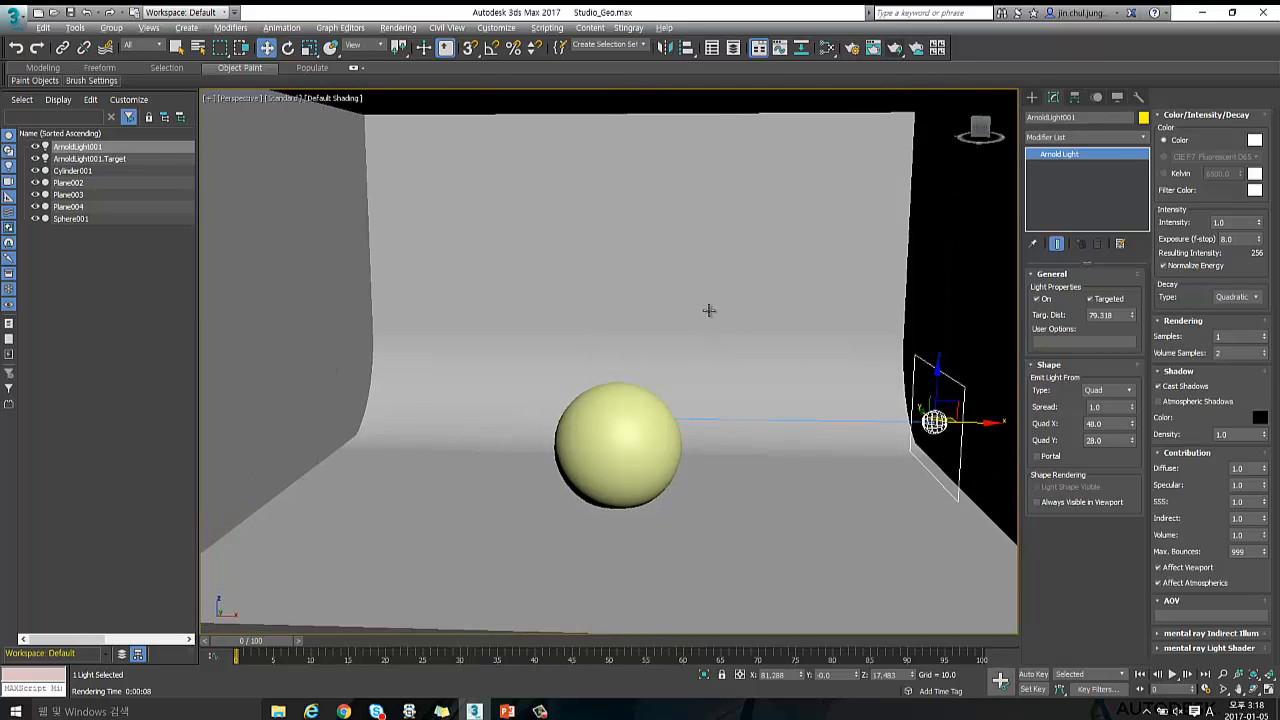
key("alt+w")
key("alt+w")
scroll(709, 266, "down", 3)
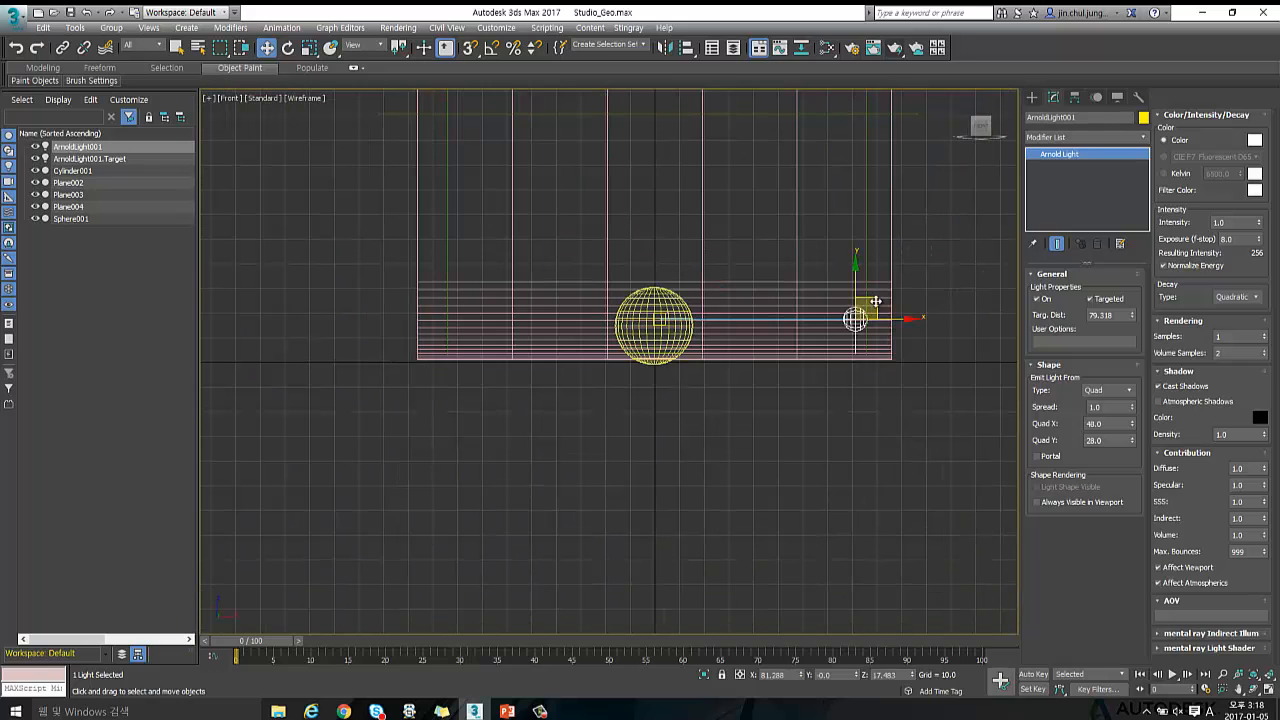
mouse_move(856, 316)
left_mouse_down()
mouse_move(720, 243)
mouse_move(498, 258)
mouse_move(468, 301)
mouse_move(494, 320)
left_mouse_up()
left_click(650, 416)
middle_click_drag(604, 259, 571, 353)
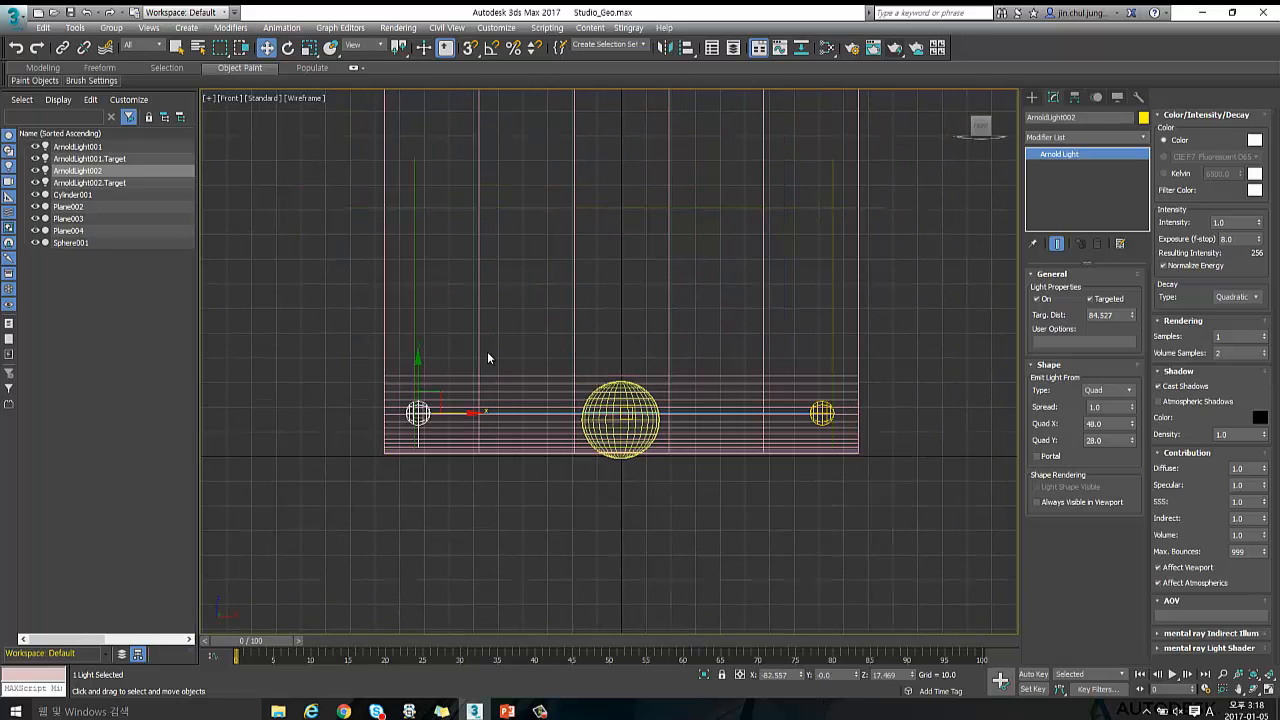
Clone the second quad light as a single copy above the sphere, at about X 2, Z 98
mouse_move(438, 397)
left_mouse_down()
mouse_move(645, 212)
mouse_move(645, 197)
left_mouse_up()
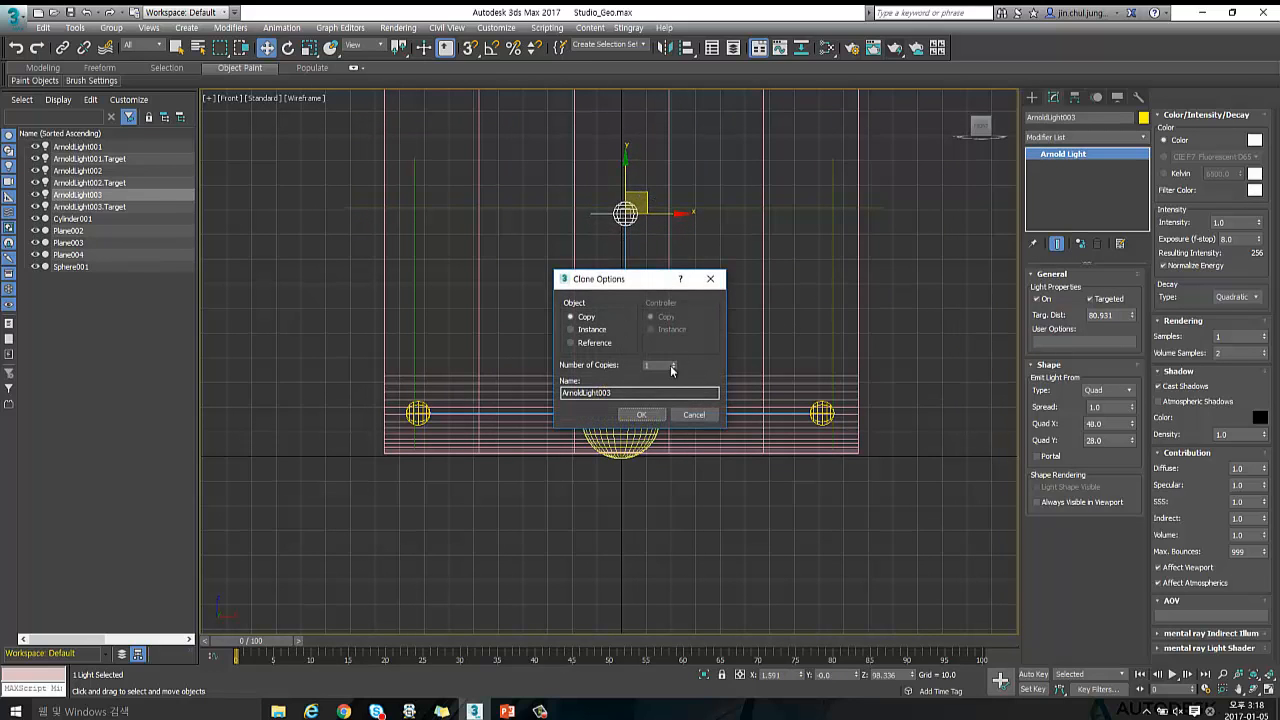
left_click(636, 413)
key("alt+w")
right_click(801, 486)
key("alt+w")
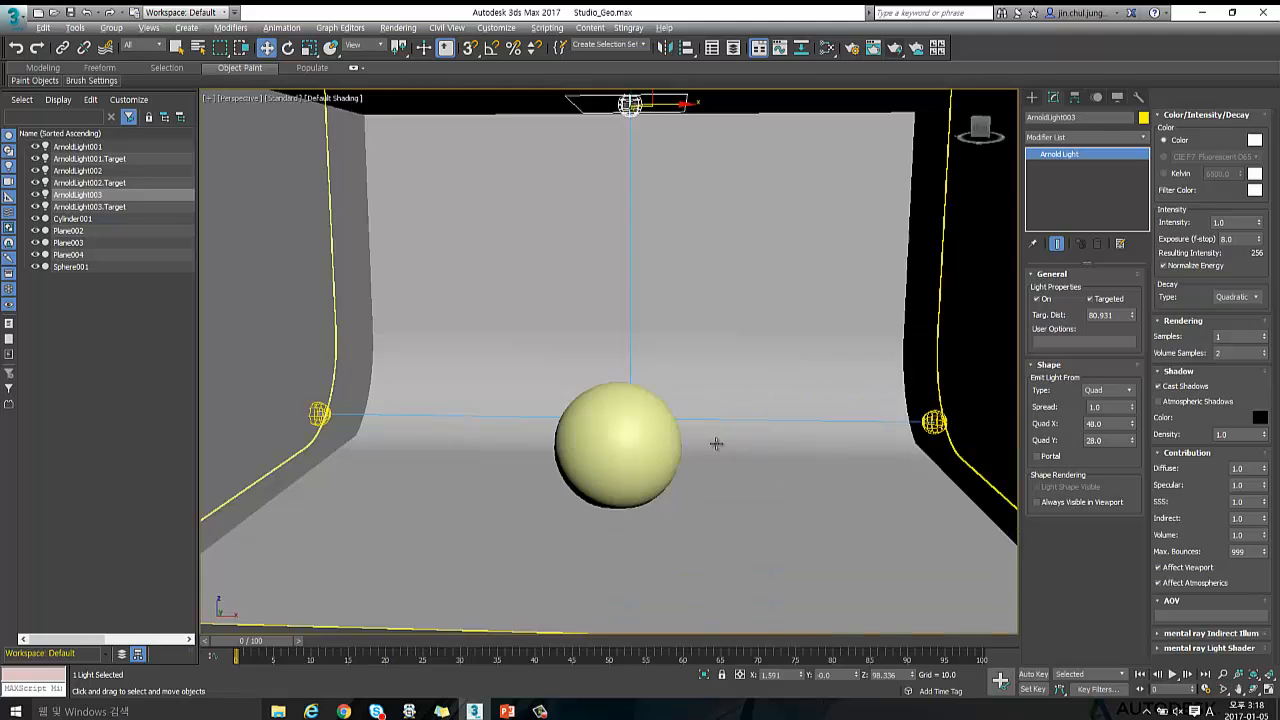
Frame the sphere closely in the perspective view and render it with the three quad lights
middle_click_drag(614, 377, 648, 318, "alt")
scroll(611, 398, "up", 1)
scroll(617, 375, "up", 1)
left_click(623, 485)
key("c")
left_click(668, 407)
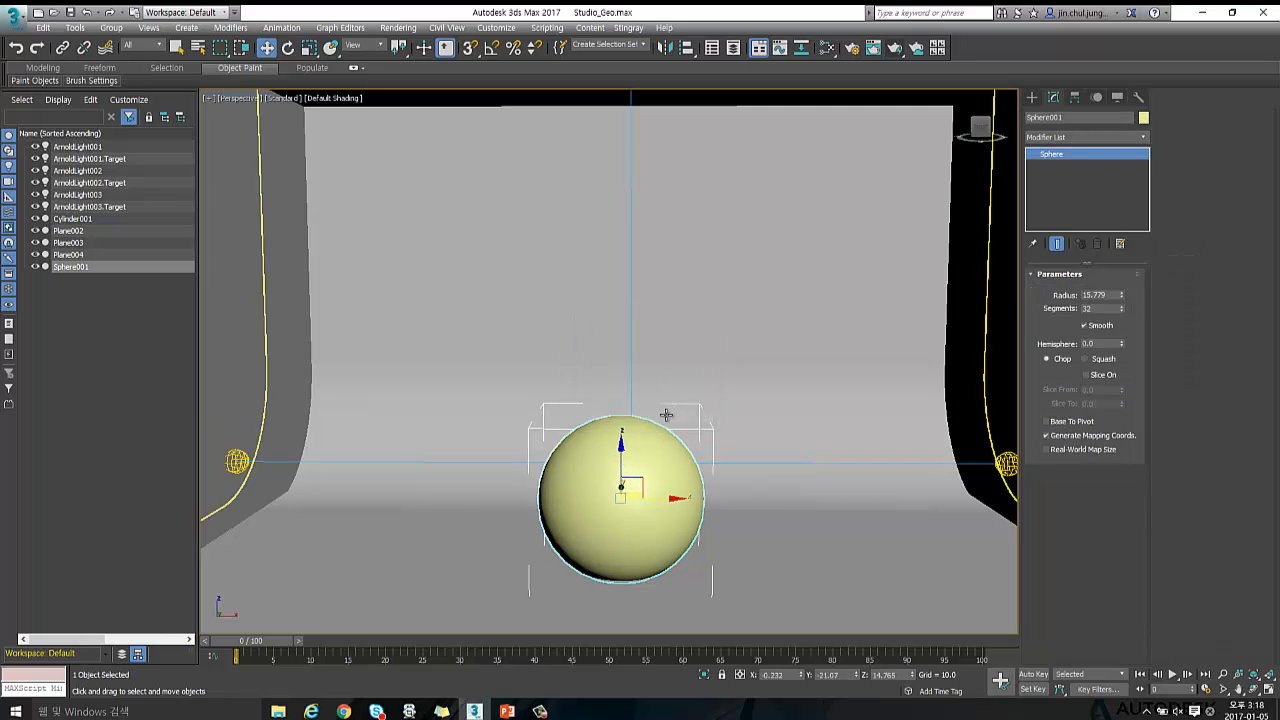
key("z")
scroll(698, 342, "down", 5)
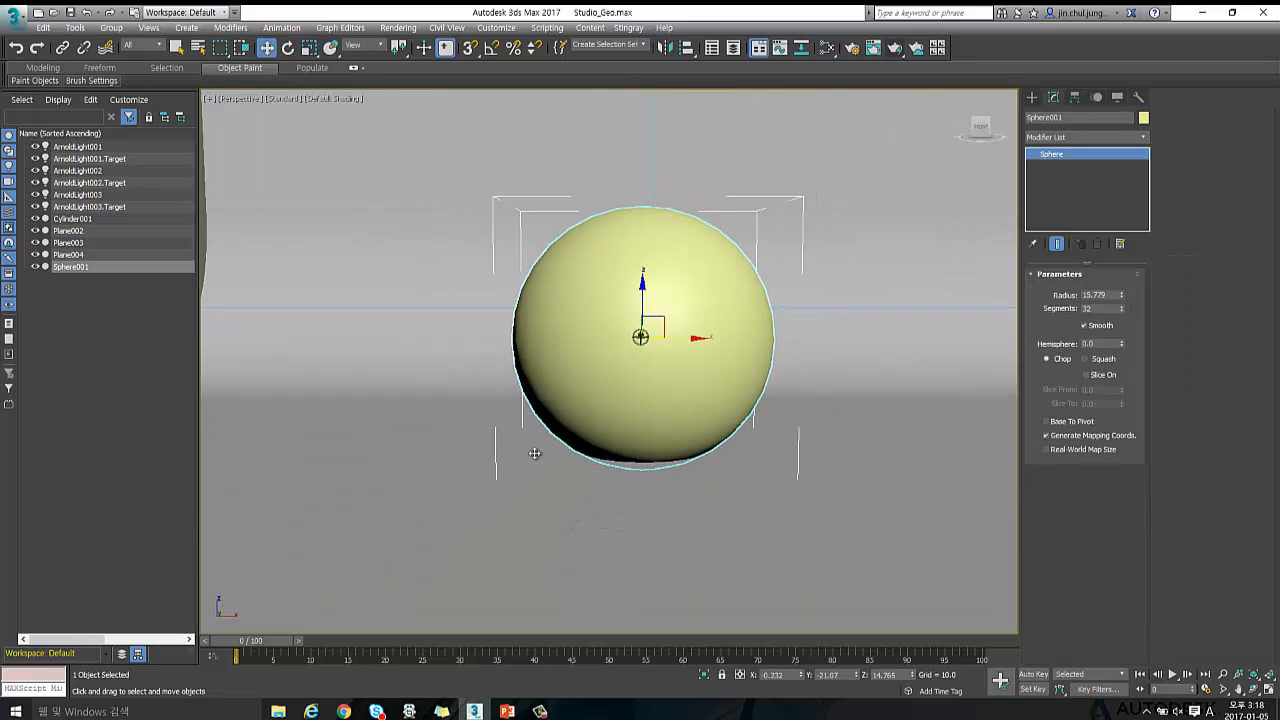
middle_click_drag(703, 340, 652, 475)
scroll(660, 428, "up", 1)
mouse_move(666, 417)
middle_mouse_down()
mouse_move(654, 471)
mouse_move(677, 423)
middle_mouse_up()
left_click(895, 47)
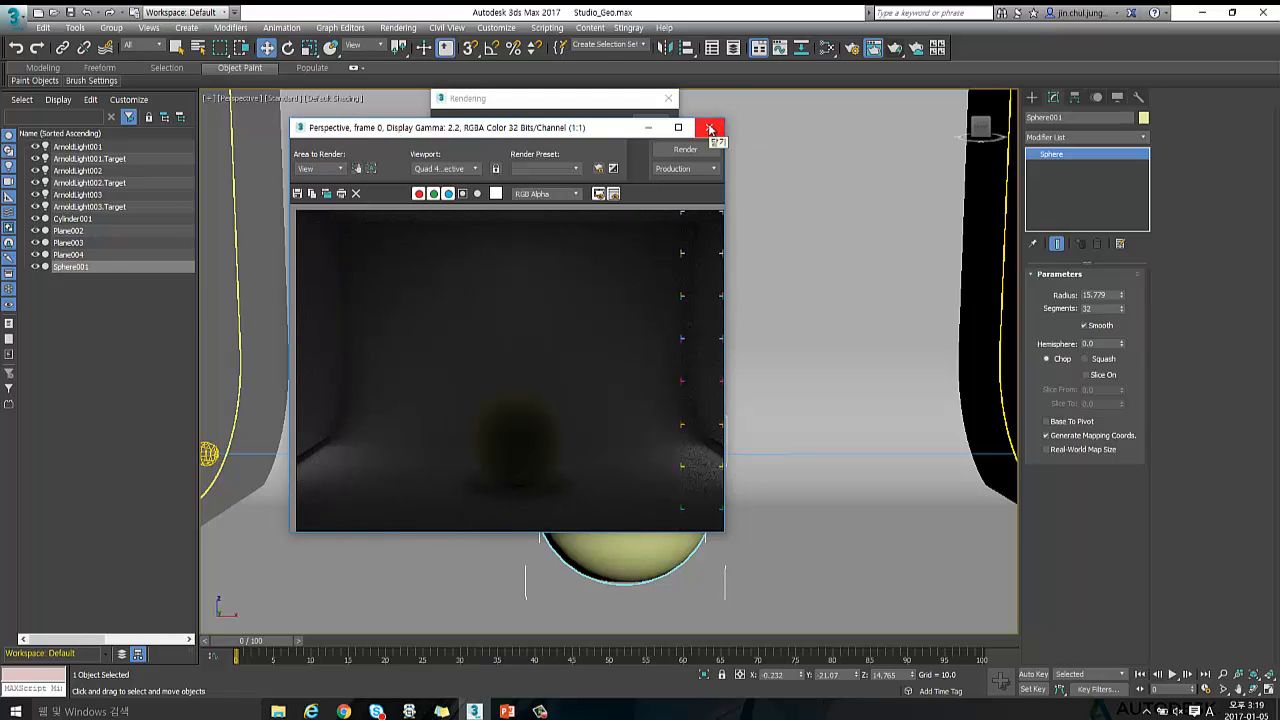
left_click(709, 128)
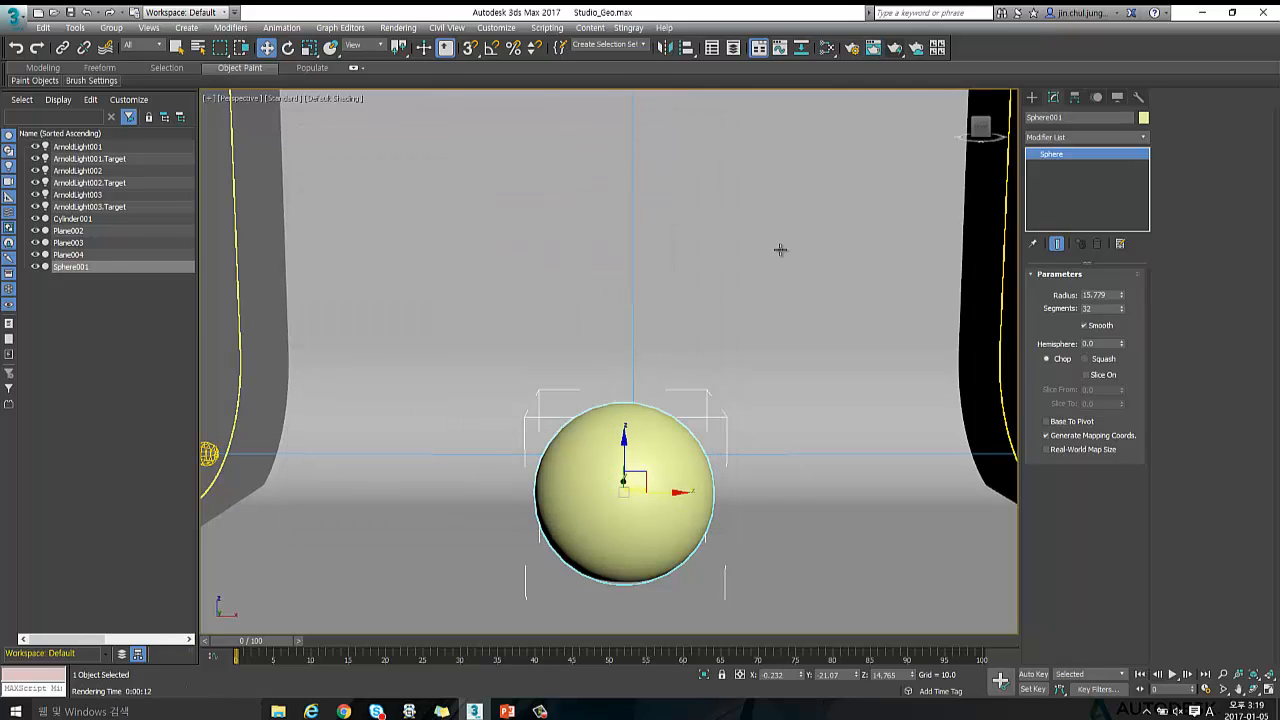
Create a targeted physical camera aimed at the sphere in the left view and place it at about Y -125, Z 32
scroll(654, 397, "down", 5)
middle_click_drag(638, 380, 680, 428, "alt")
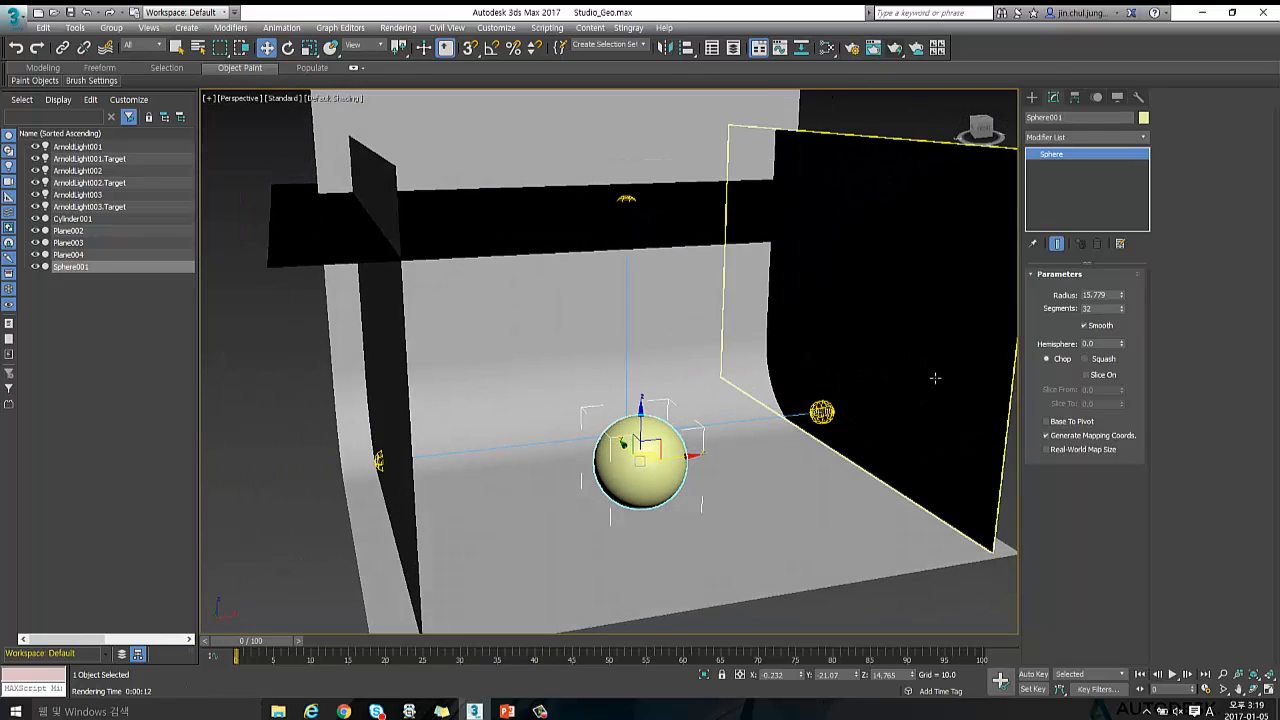
left_click(1003, 614)
left_click(1032, 97)
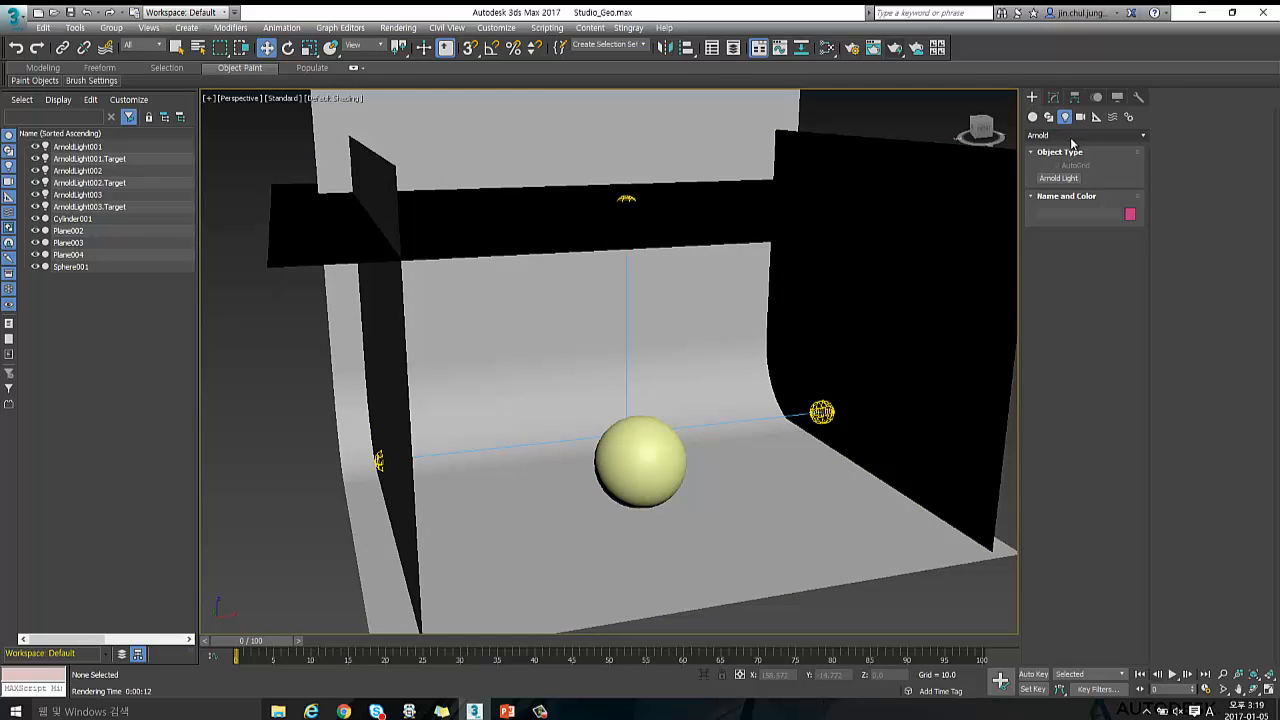
left_click(1066, 117)
left_click(1080, 117)
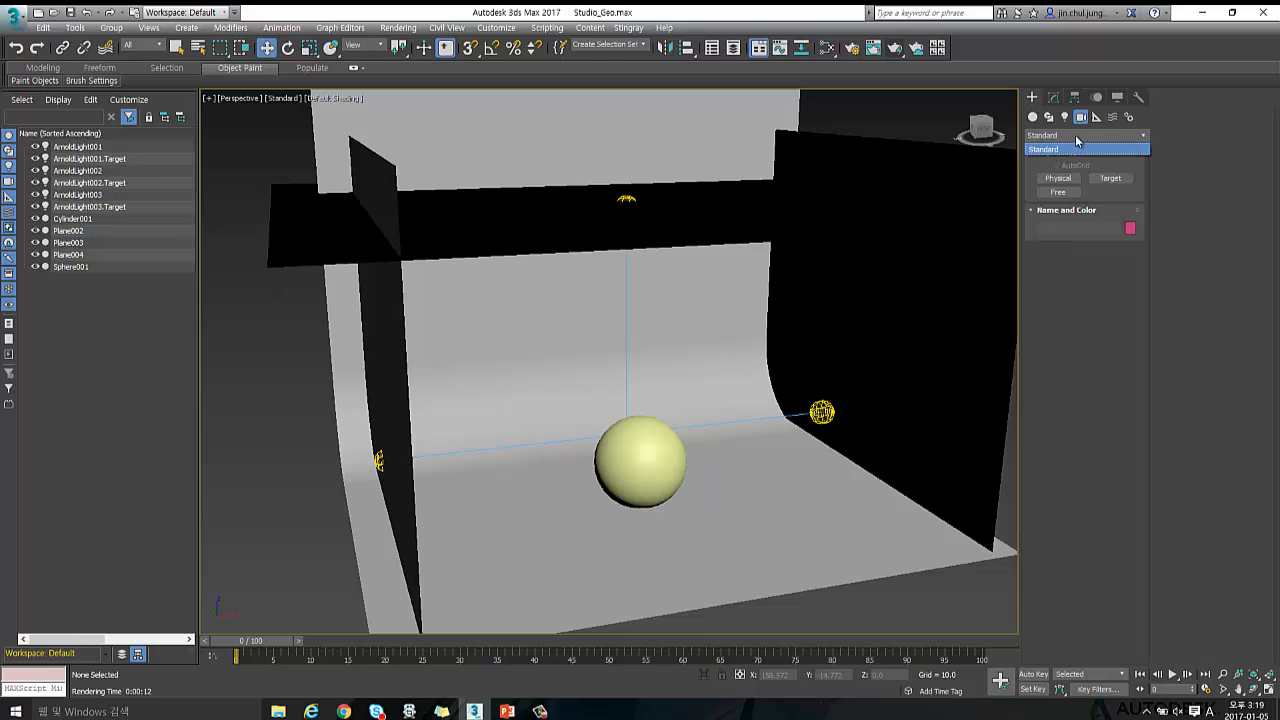
left_click(1058, 178)
key("alt+w")
middle_click_drag(518, 301, 505, 257)
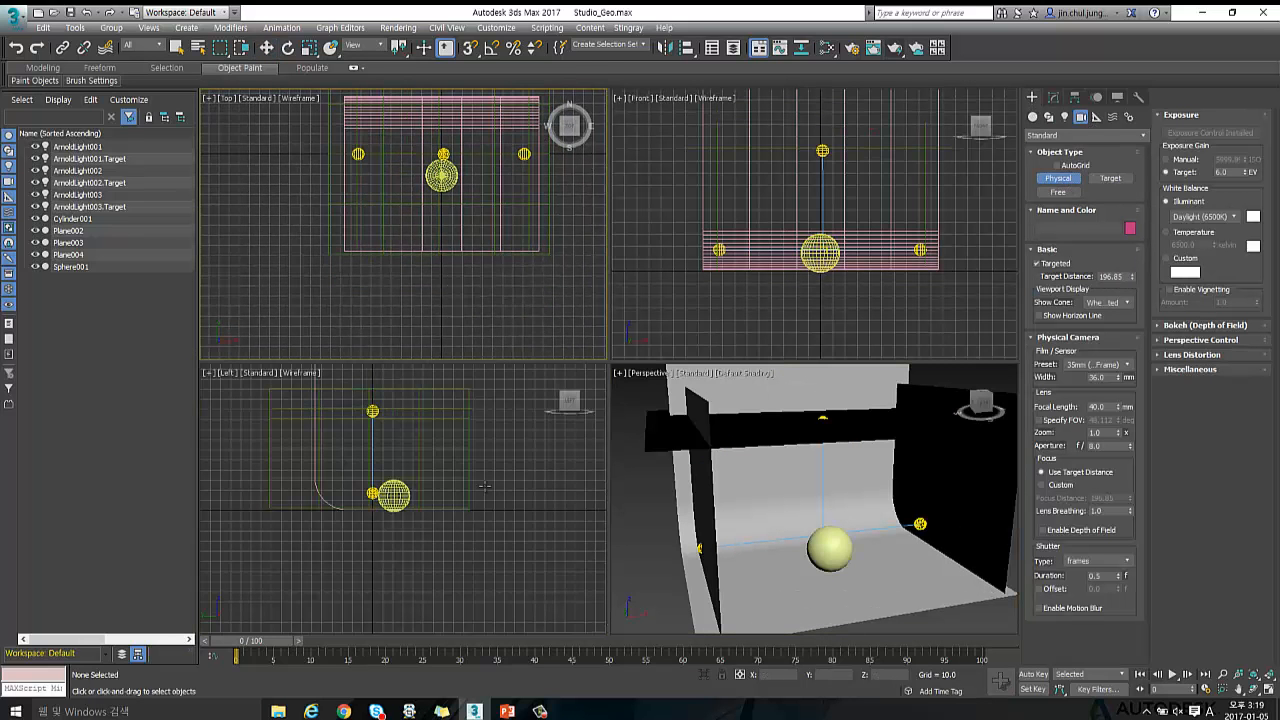
middle_click_drag(497, 494, 464, 496)
left_click_drag(505, 481, 376, 486)
key("w")
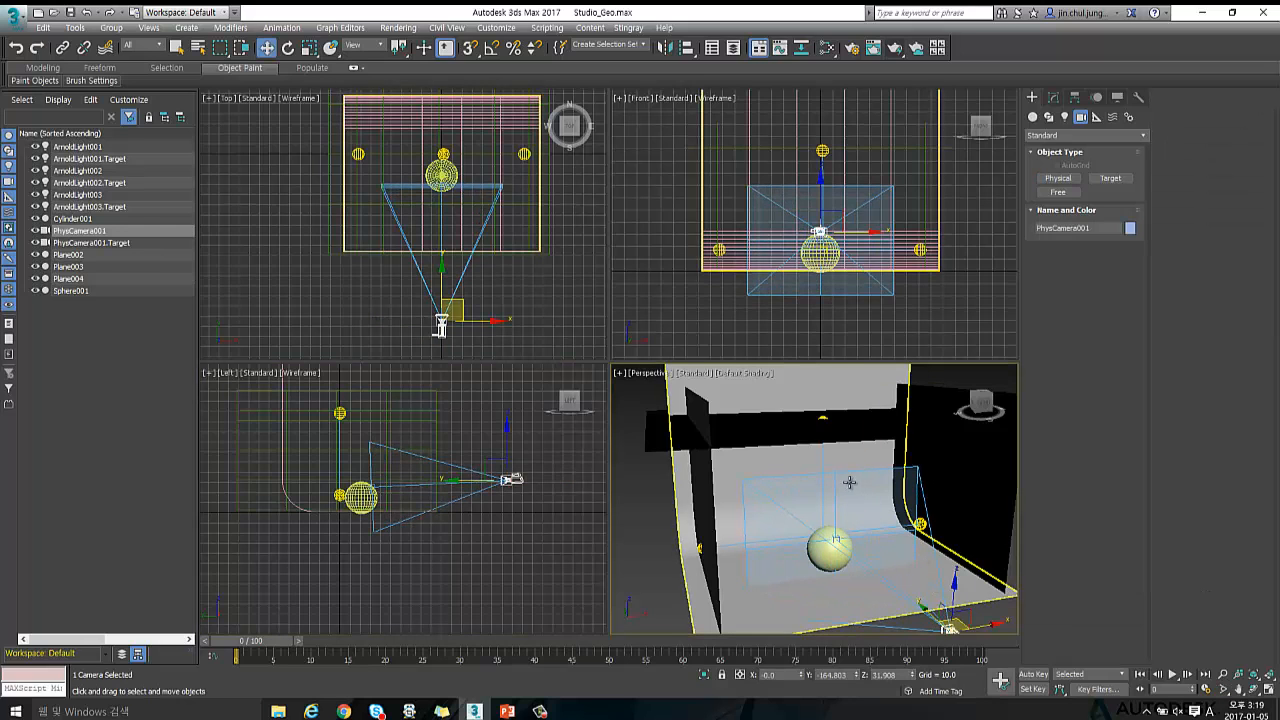
middle_click_drag(914, 582, 901, 517)
left_click_drag(901, 517, 850, 490)
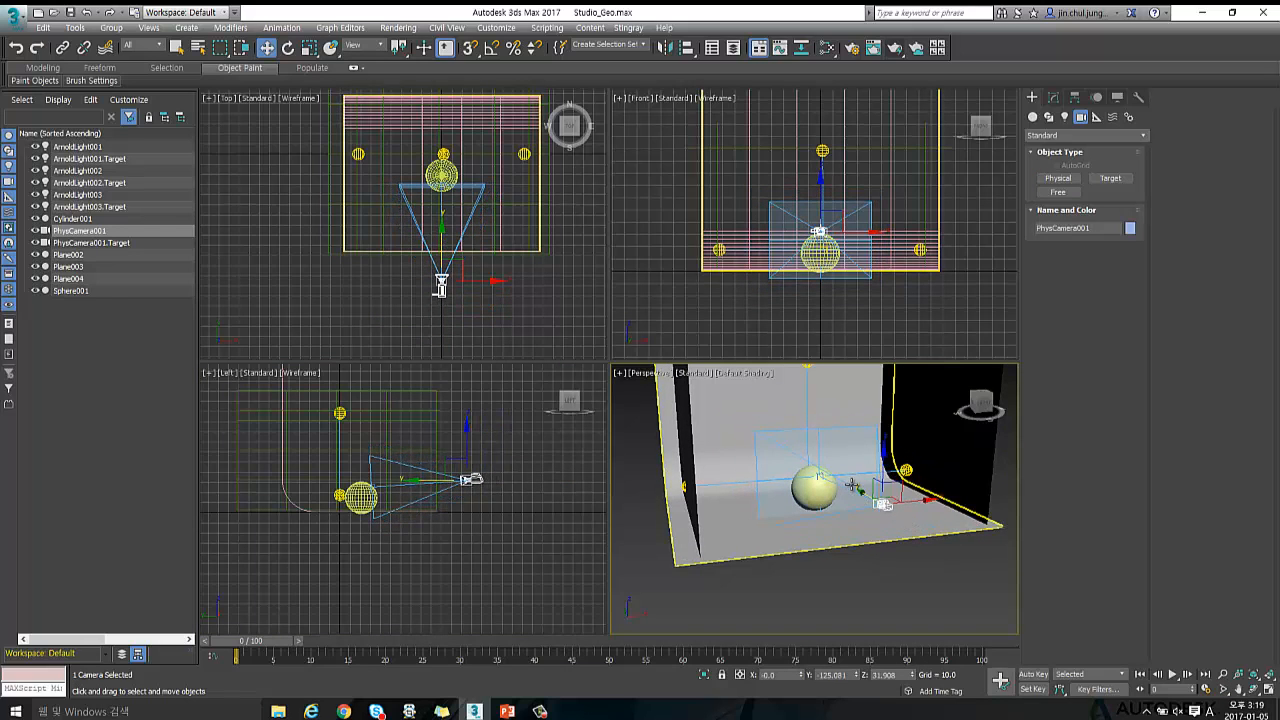
Look through the physical camera with safe frames shown and render the camera view
key("c")
key("alt+w")
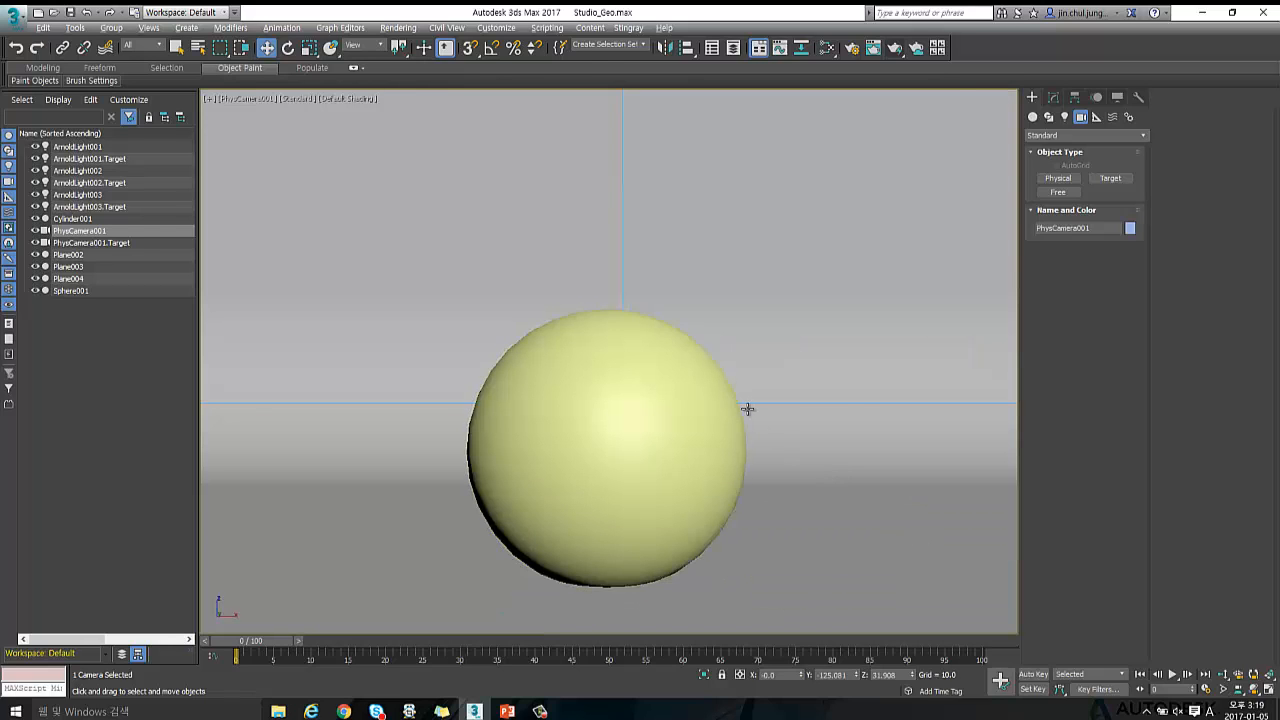
key("shift+f")
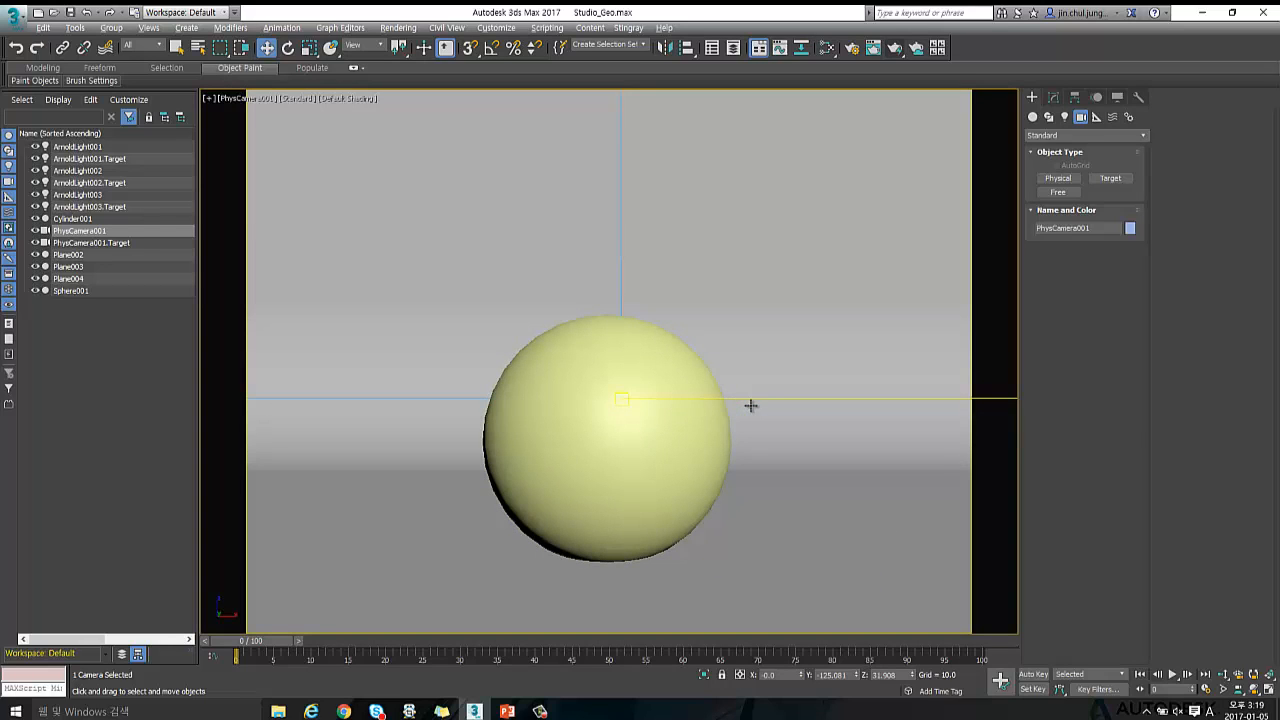
left_click(895, 49)
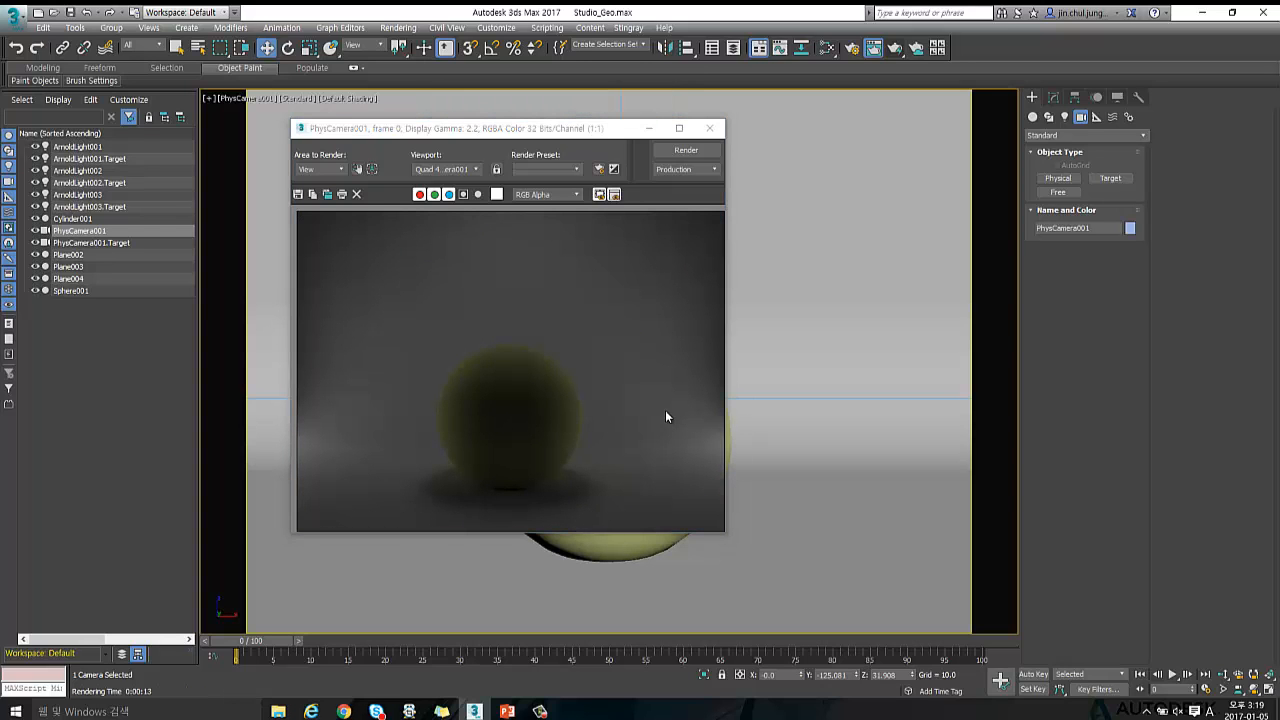
left_click_drag(577, 135, 516, 135)
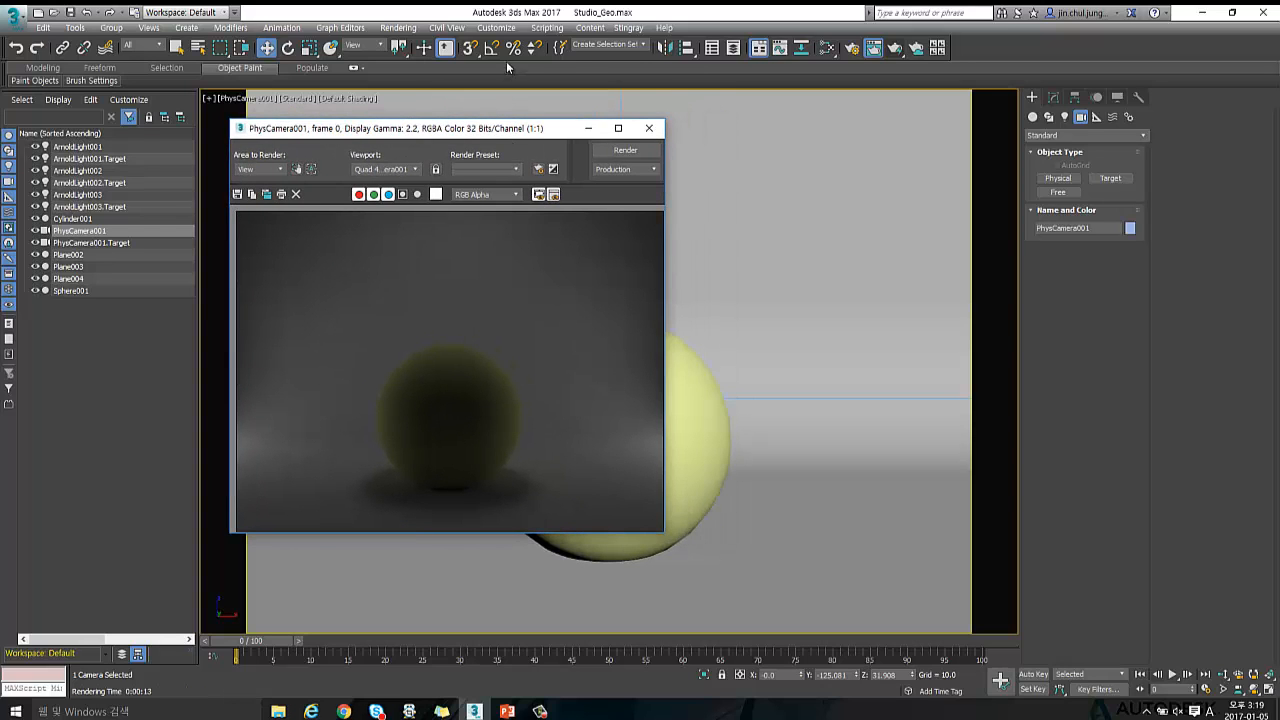
Examine the scene's exposure control settings in Environment and Effects
left_click(398, 27)
left_click(437, 217)
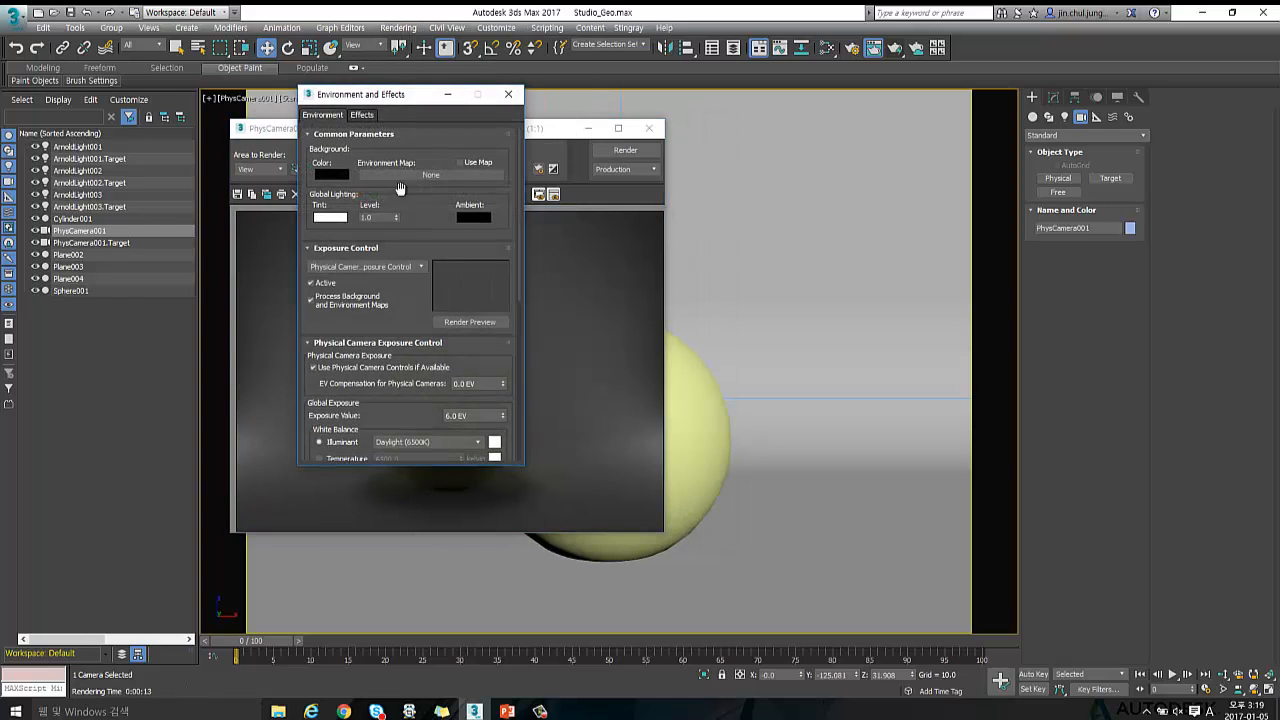
left_click_drag(409, 100, 816, 81)
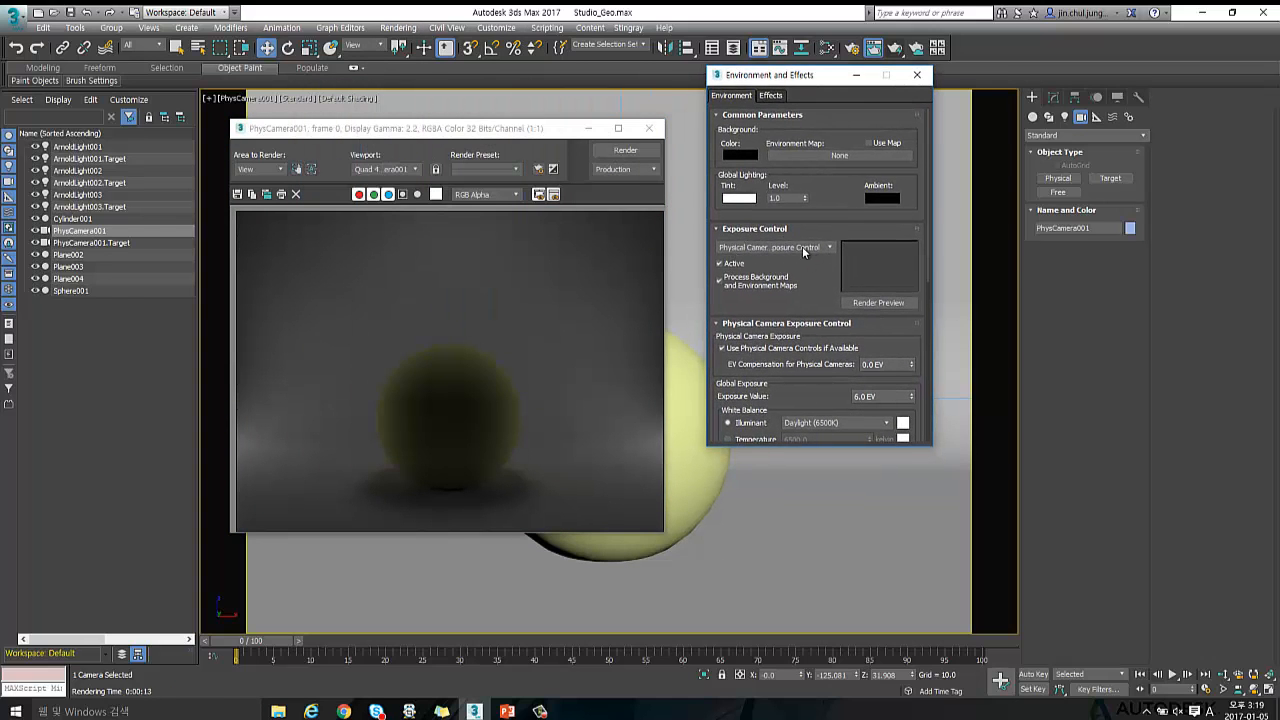
left_click(915, 76)
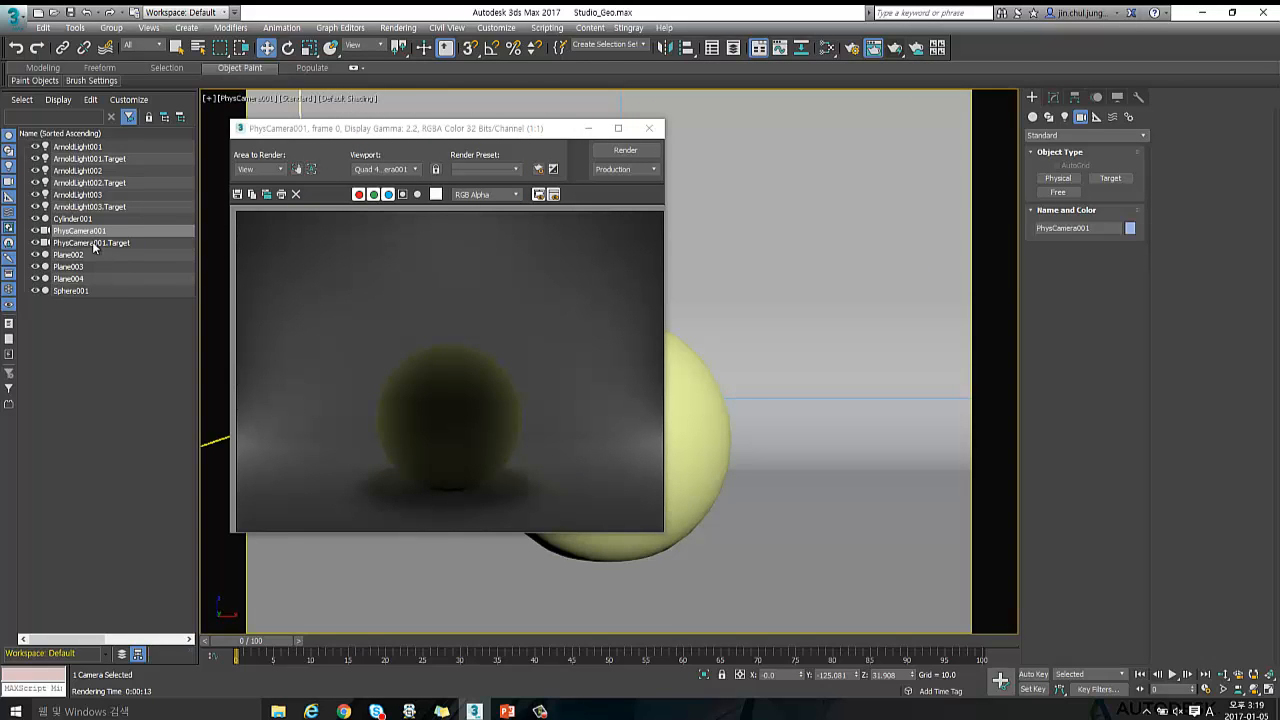
Set the physical camera's exposure gain target to 4 EV and render the camera view
left_click(1053, 97)
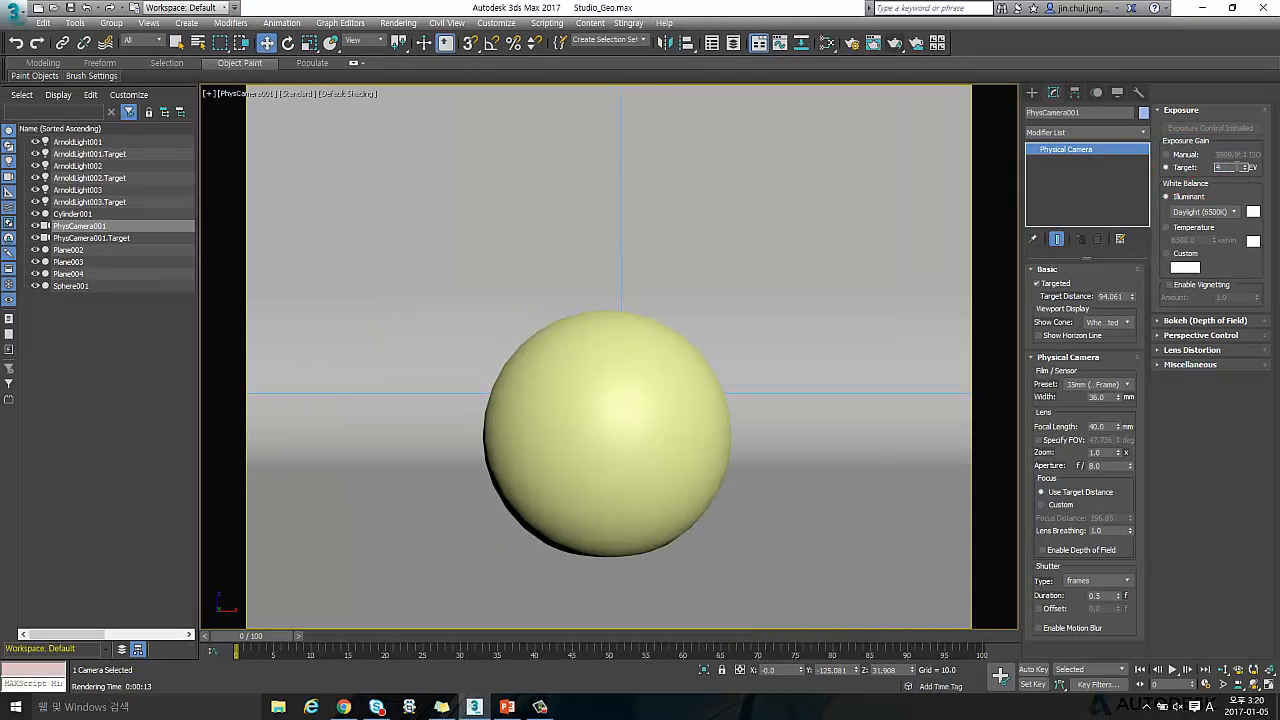
left_click(894, 44)
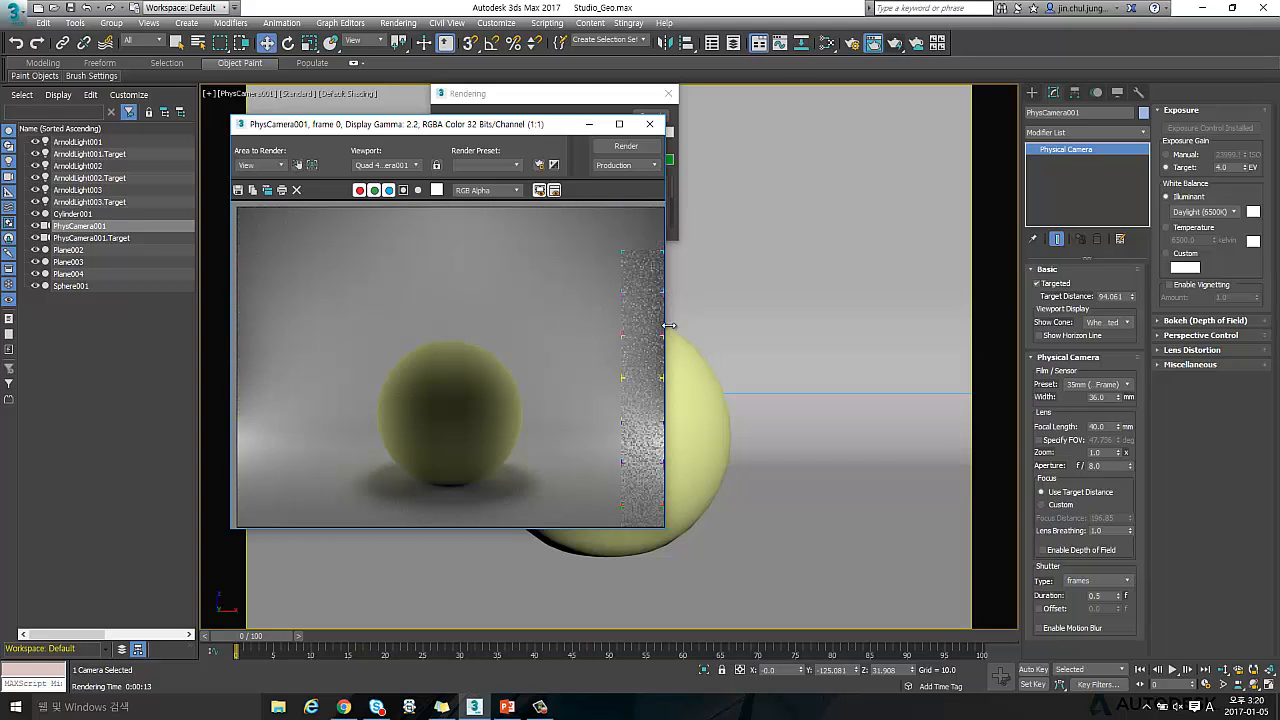
left_click_drag(511, 127, 363, 100)
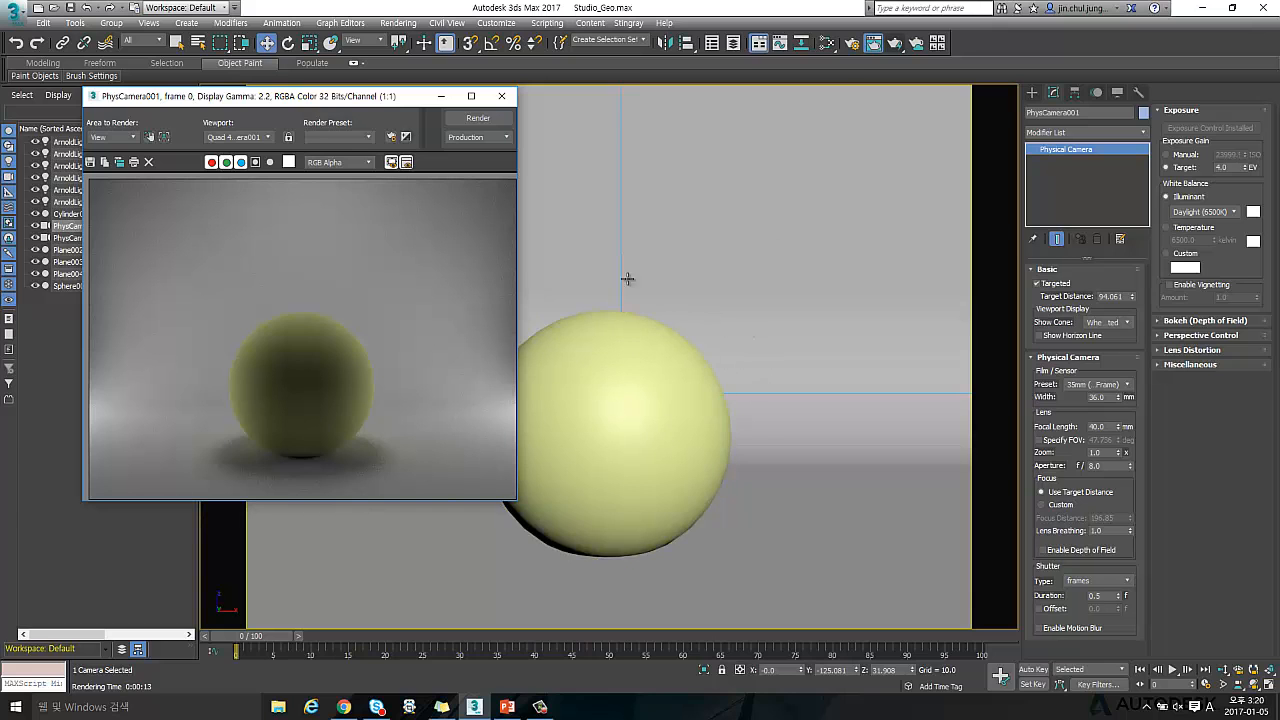
Switch the render setup target to ActiveShade Mode and start an interactive render of the camera view
left_click(851, 43)
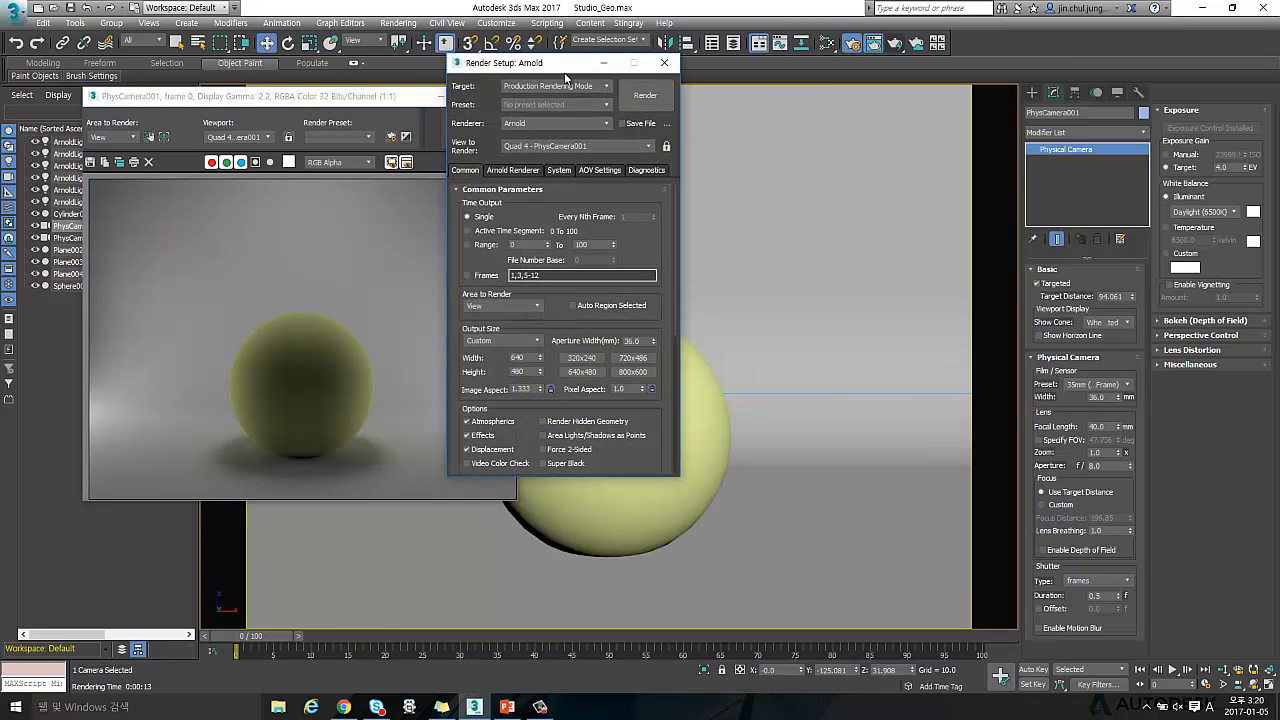
left_click_drag(560, 62, 835, 57)
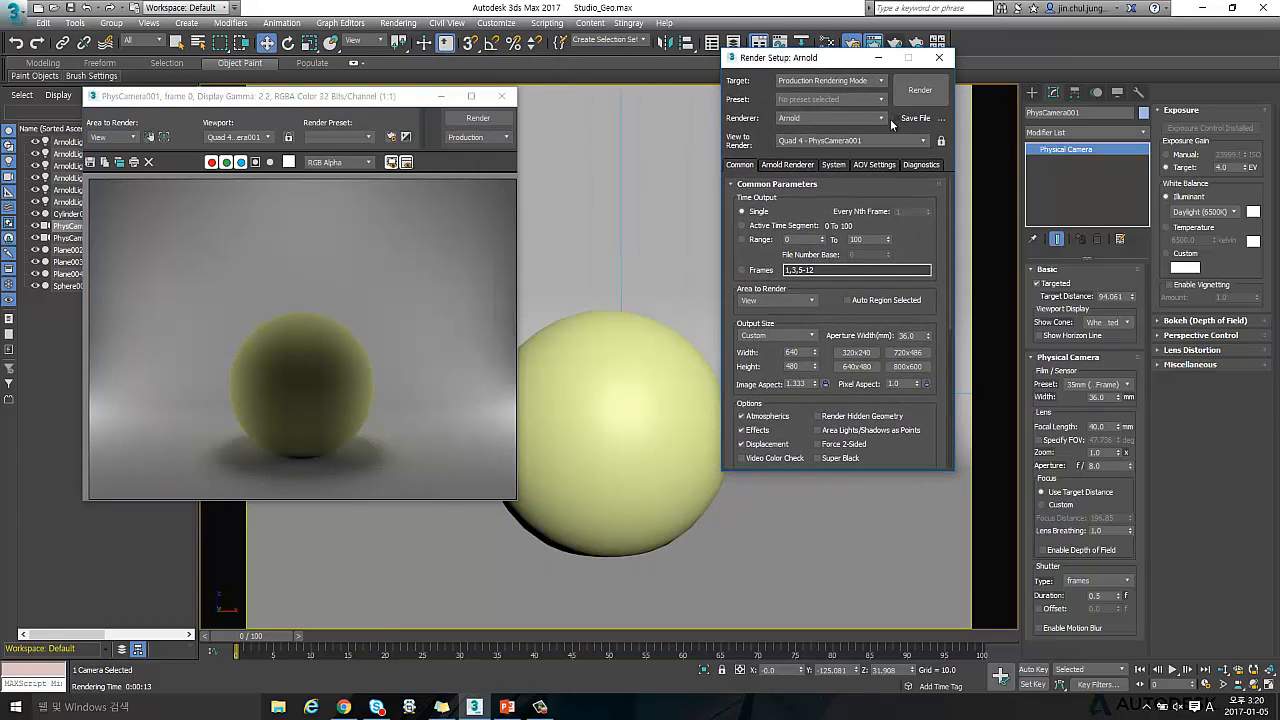
left_click(832, 81)
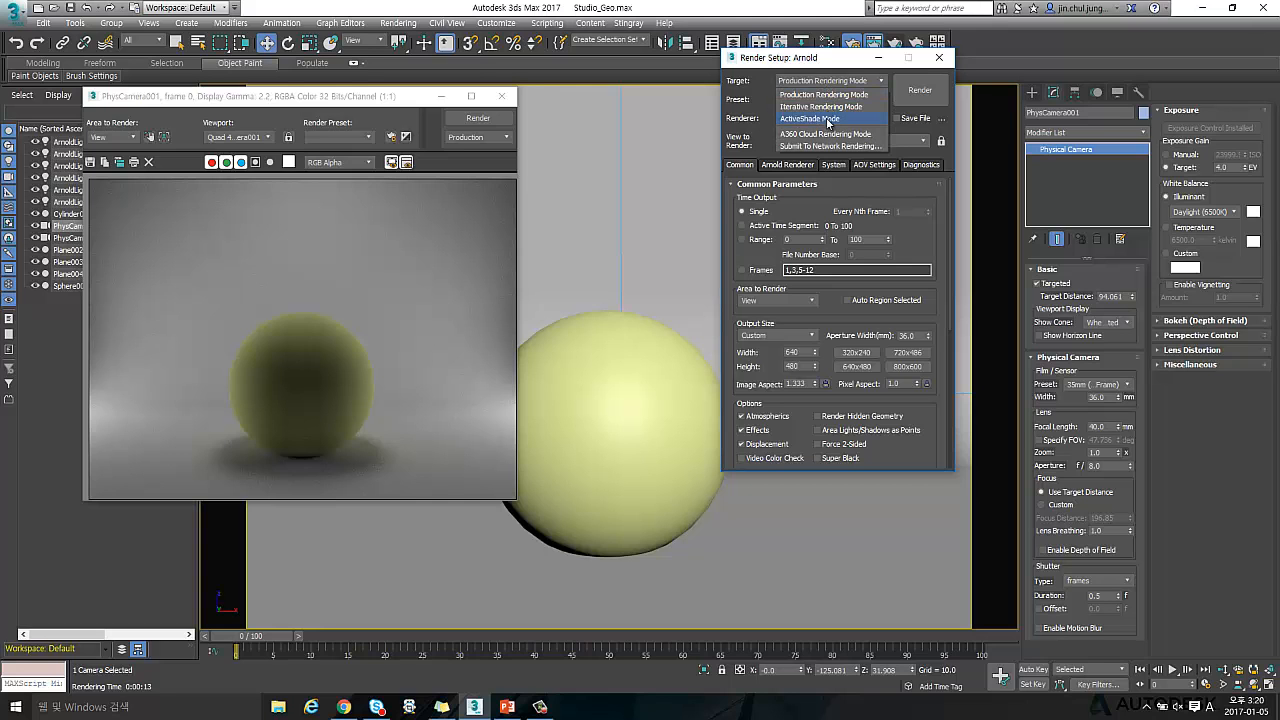
left_click(827, 119)
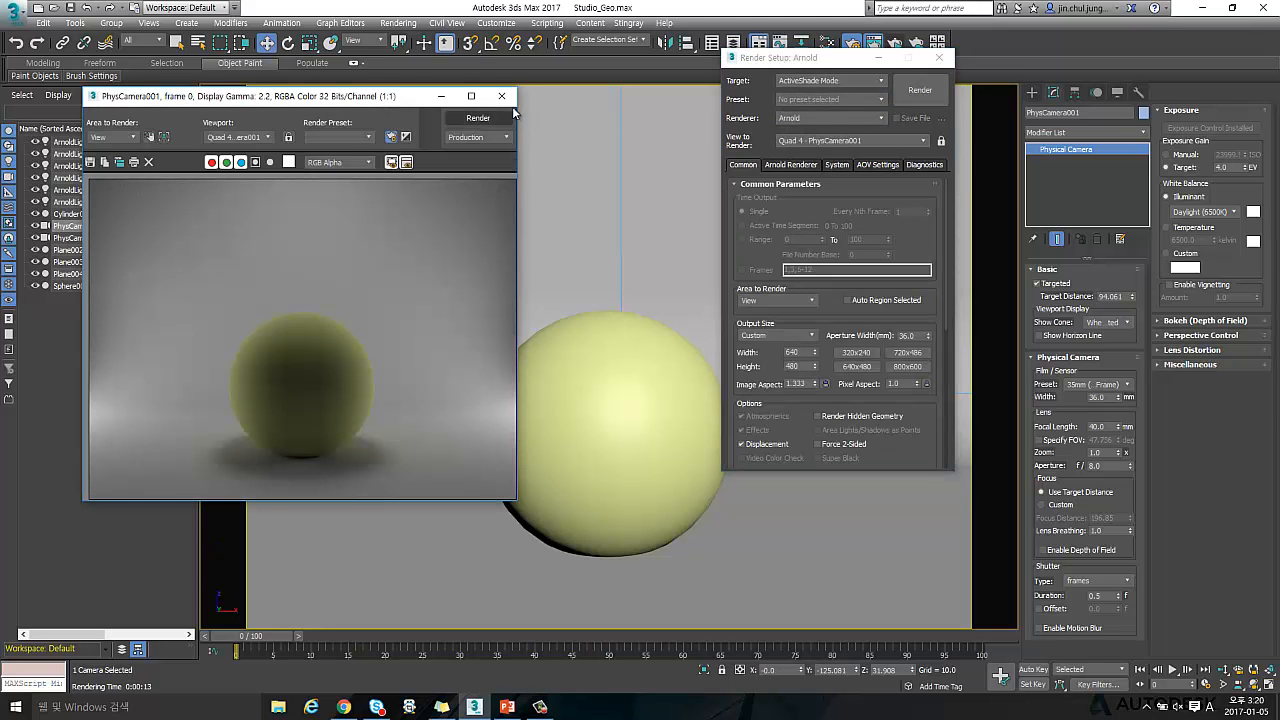
left_click(501, 96)
left_click(918, 90)
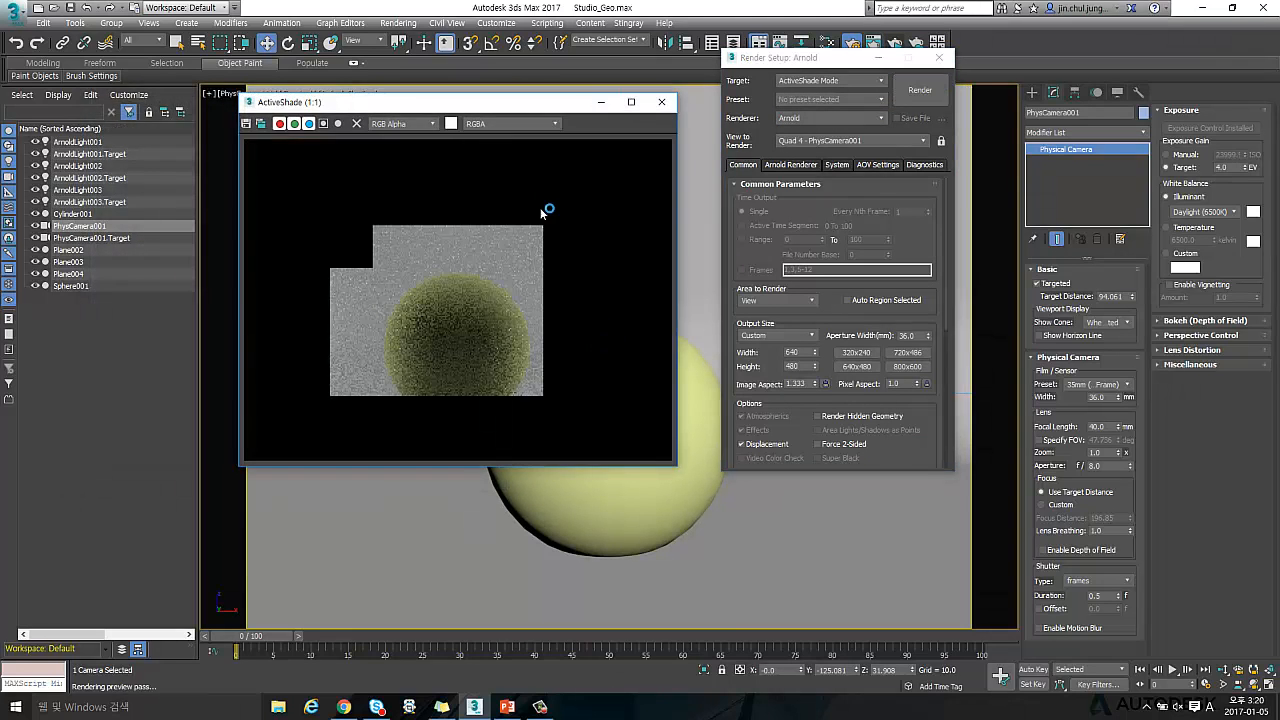
Try an exposure gain target of 2 EV on the physical camera, and settle on 3 EV with the interactive render running
left_click_drag(508, 103, 380, 80)
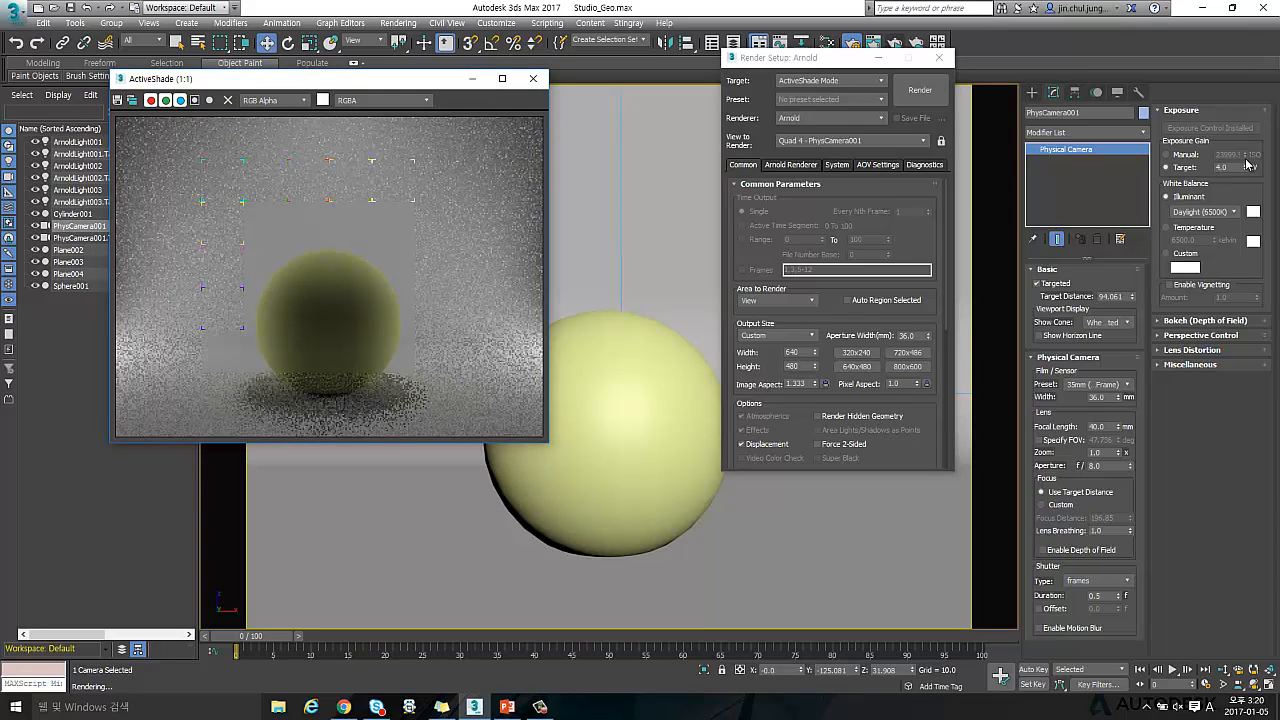
left_click(1233, 167)
double_click(1231, 167)
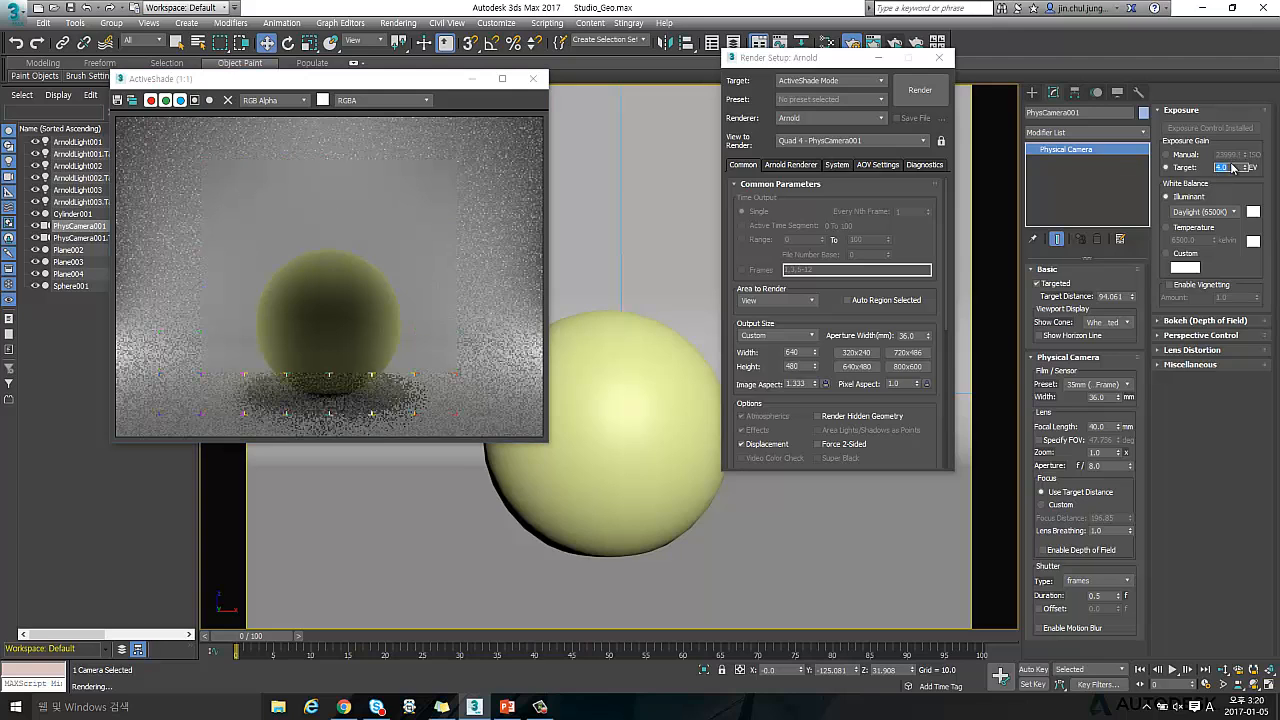
type("2")
key("Return")
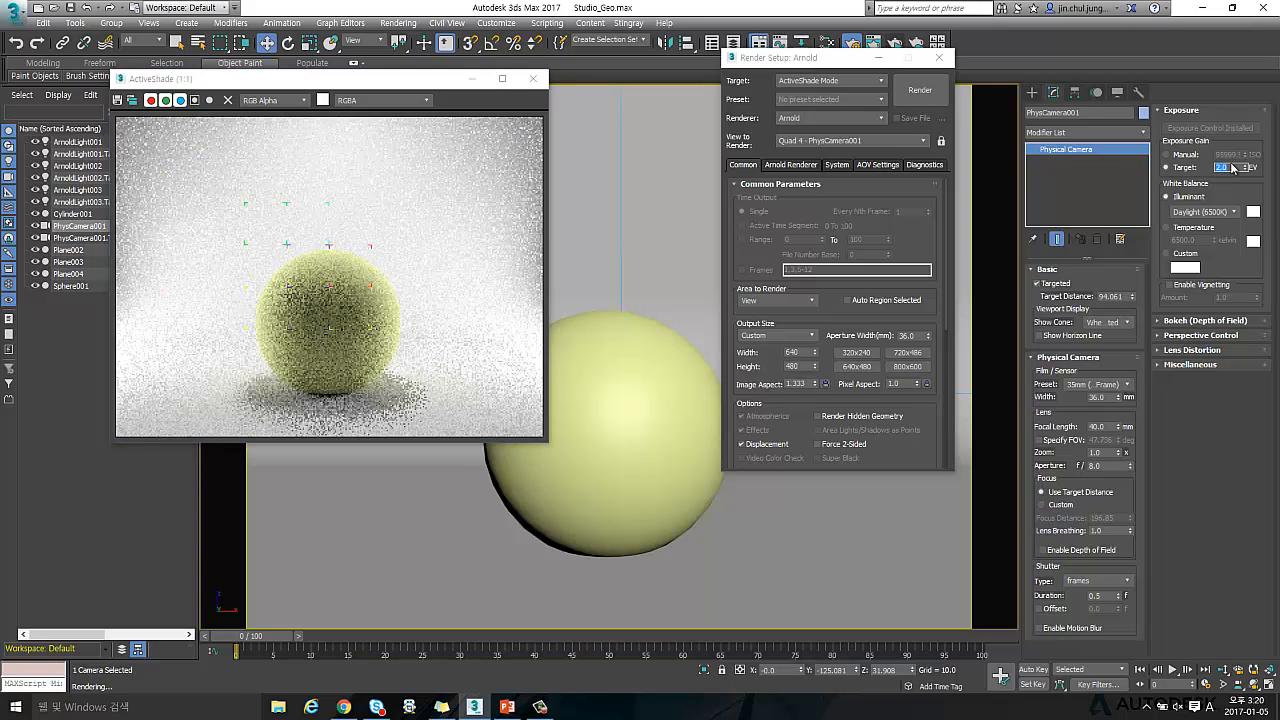
type("3")
key("Return")
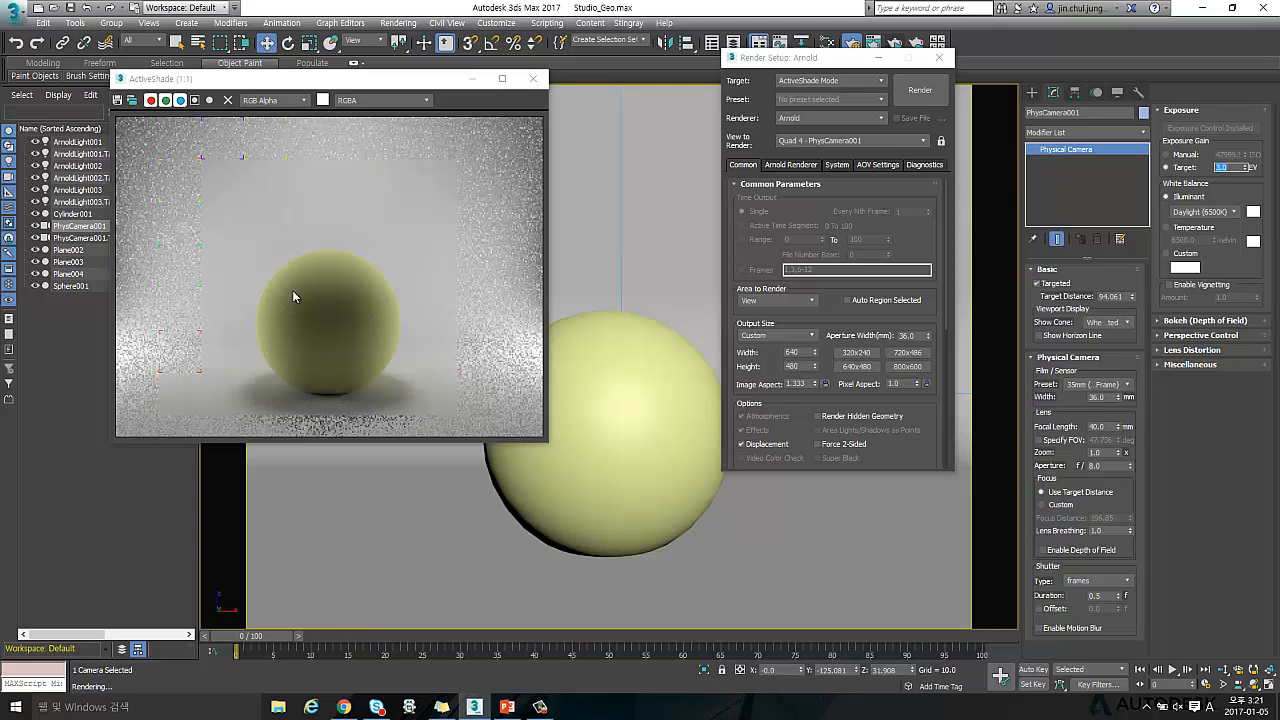
left_click_drag(356, 80, 370, 65)
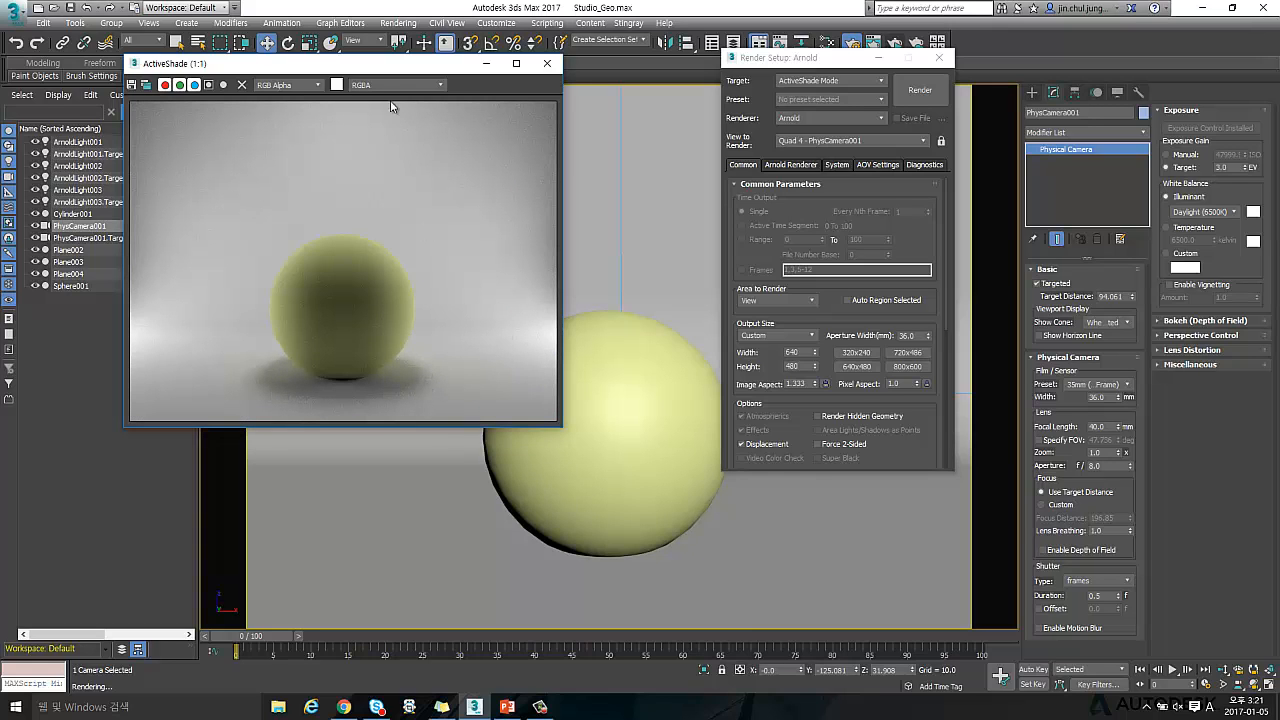
left_click_drag(364, 76, 419, 83)
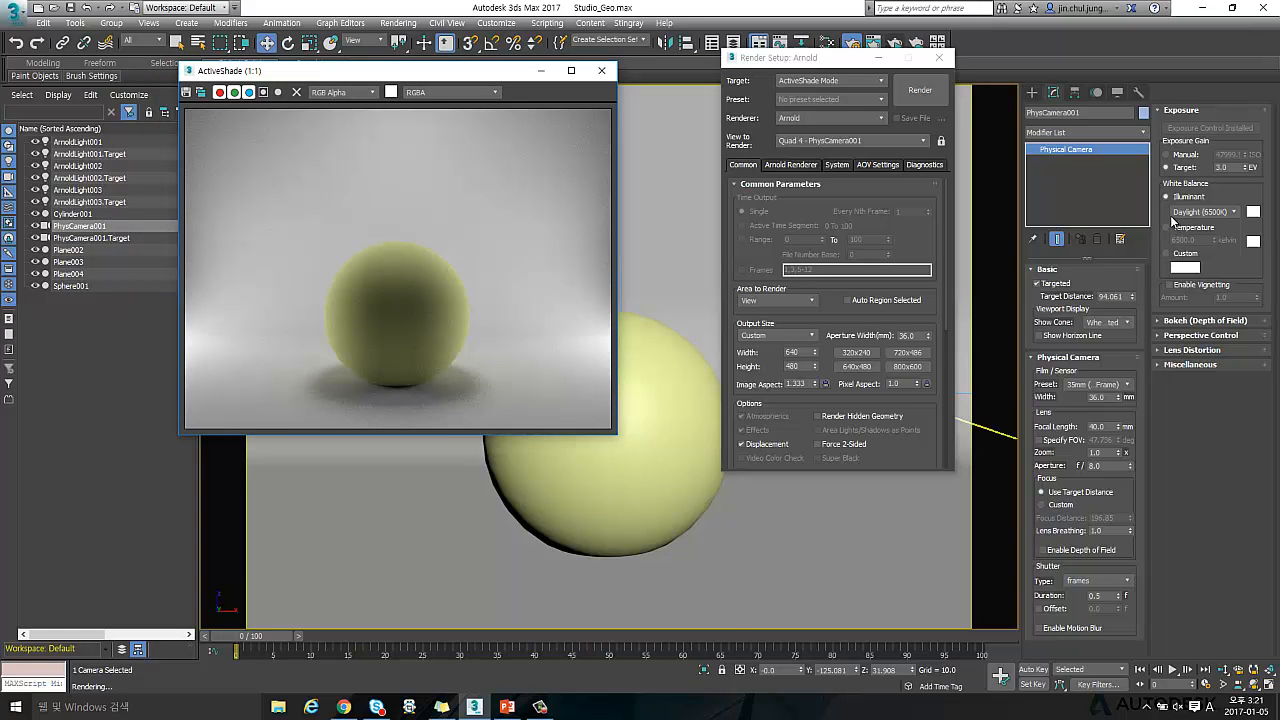
mouse_move(1180, 232)
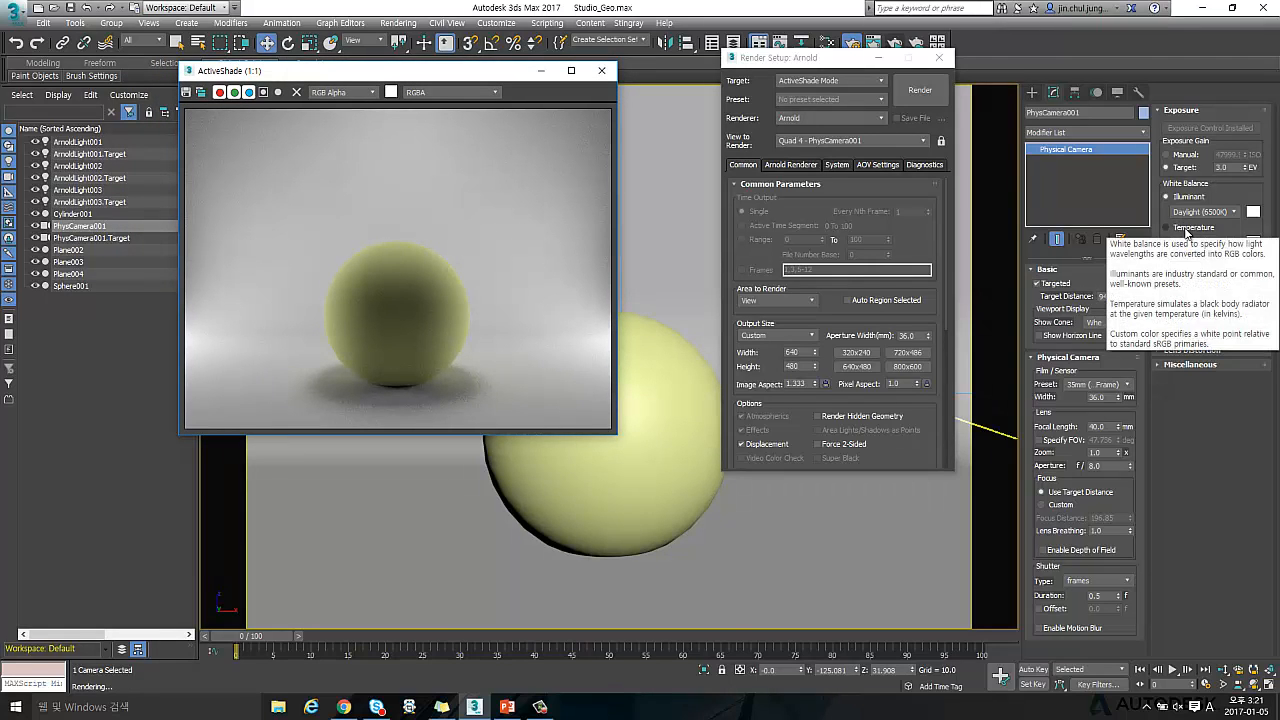
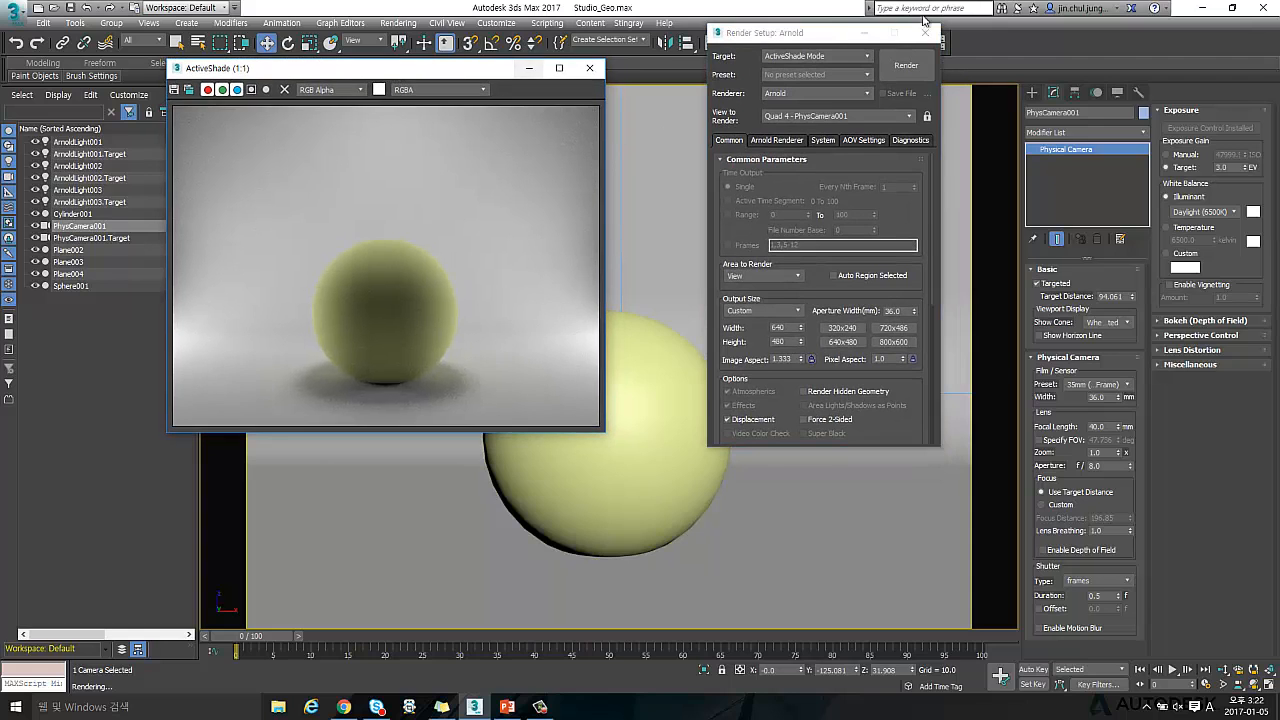
Switch the render setup target back to Production Rendering Mode and render the camera view
left_click_drag(817, 36, 804, 89)
left_click(308, 404)
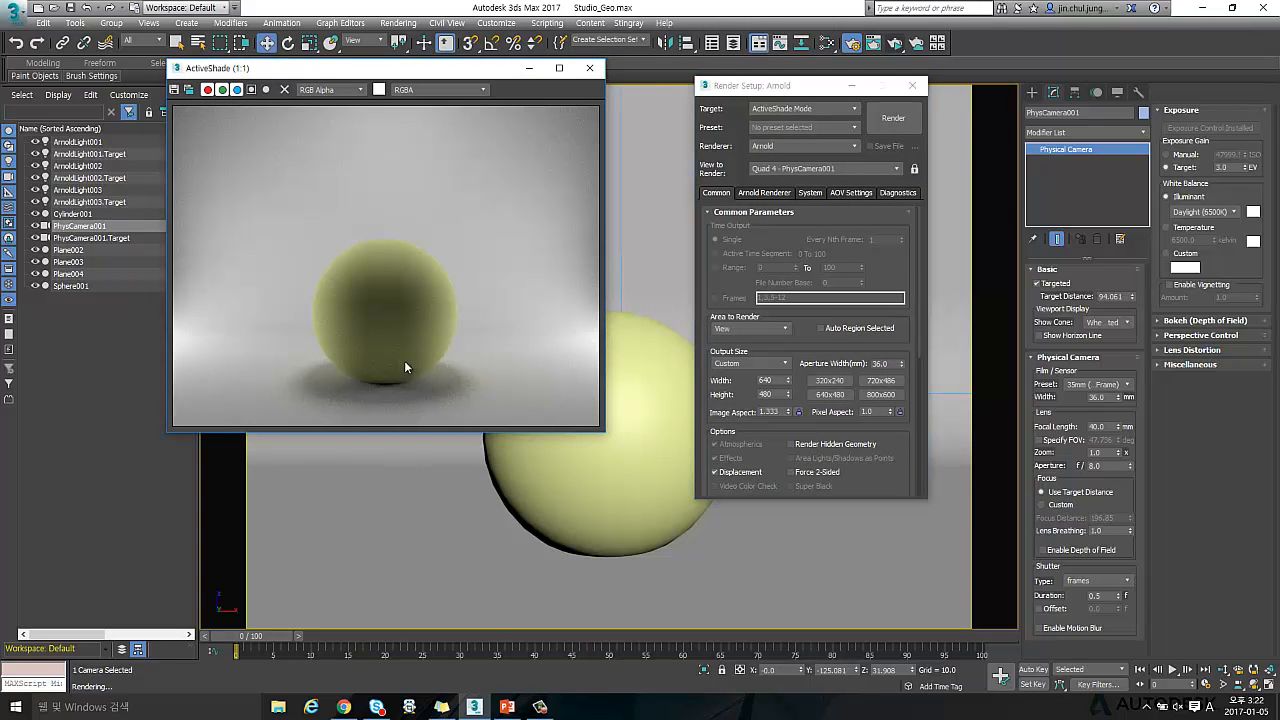
scroll(458, 387, "up", 4)
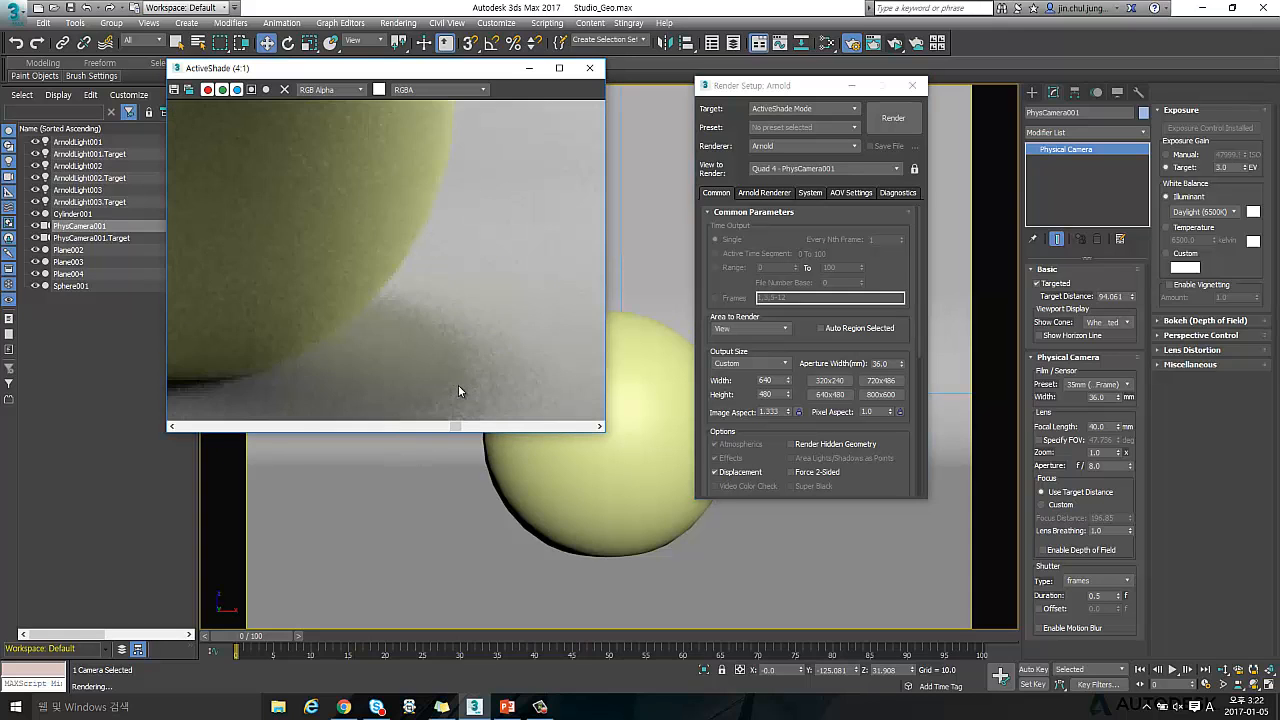
middle_click_drag(497, 349, 446, 307)
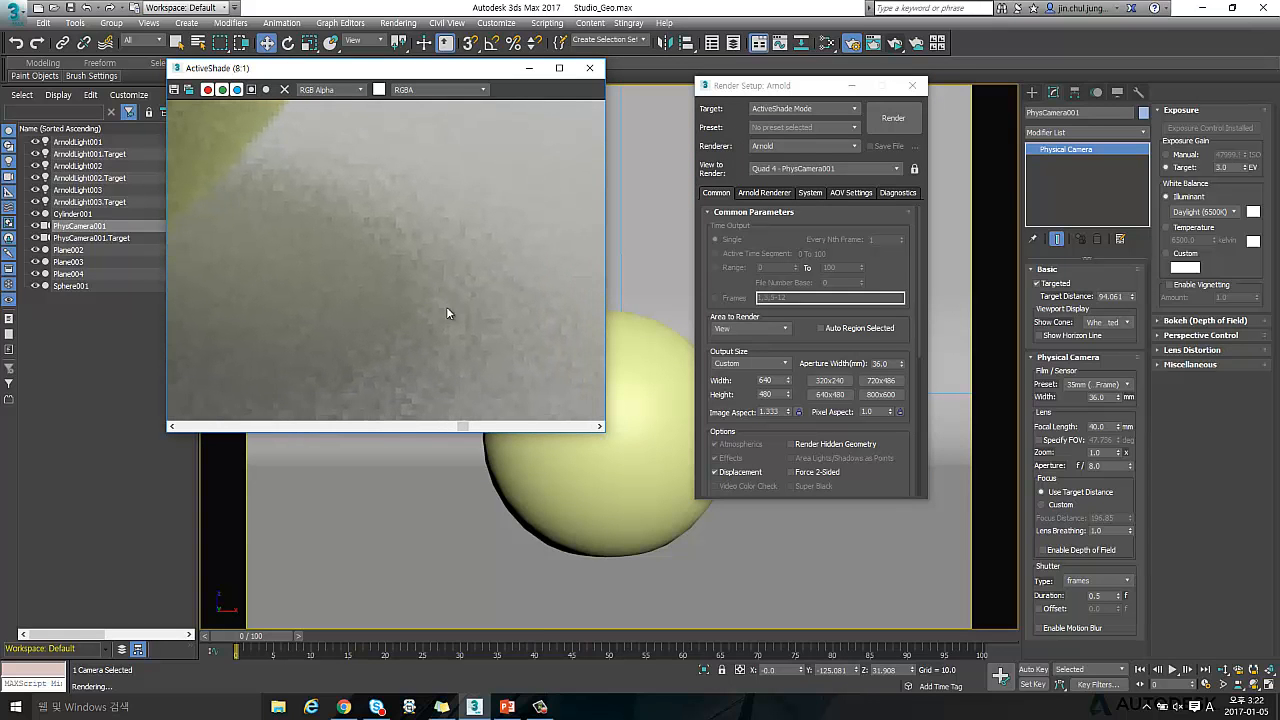
scroll(455, 302, "down", 4)
left_click(805, 108)
left_click(806, 124)
key("shift+q")
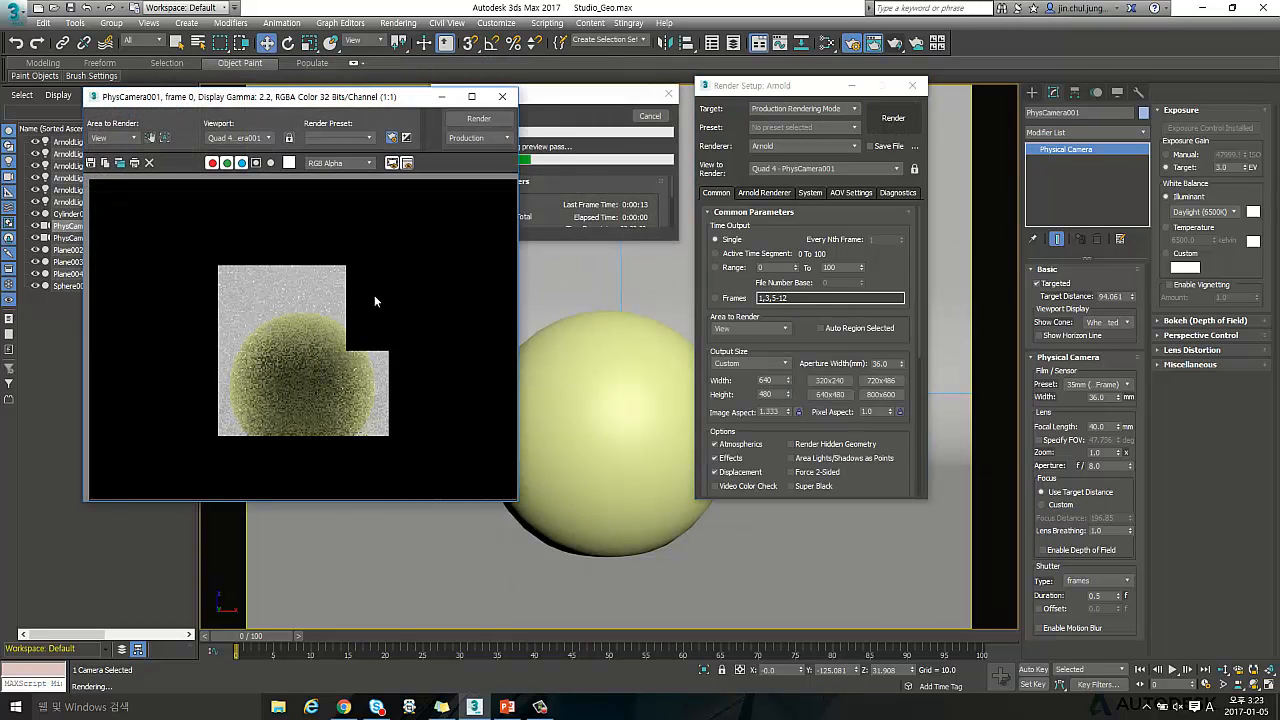
left_click_drag(361, 97, 485, 53)
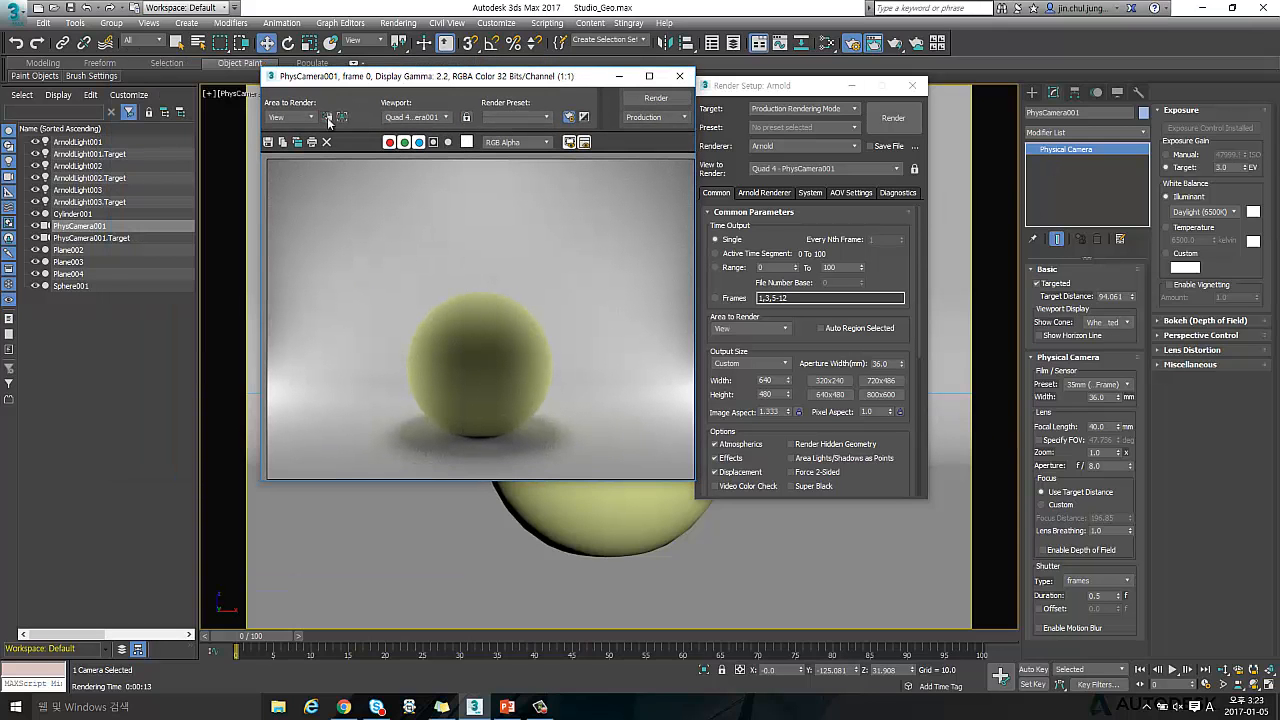
Select ArnoldLight003, clone the rendered frame window and place the clone beside the original for comparison
left_click(100, 190)
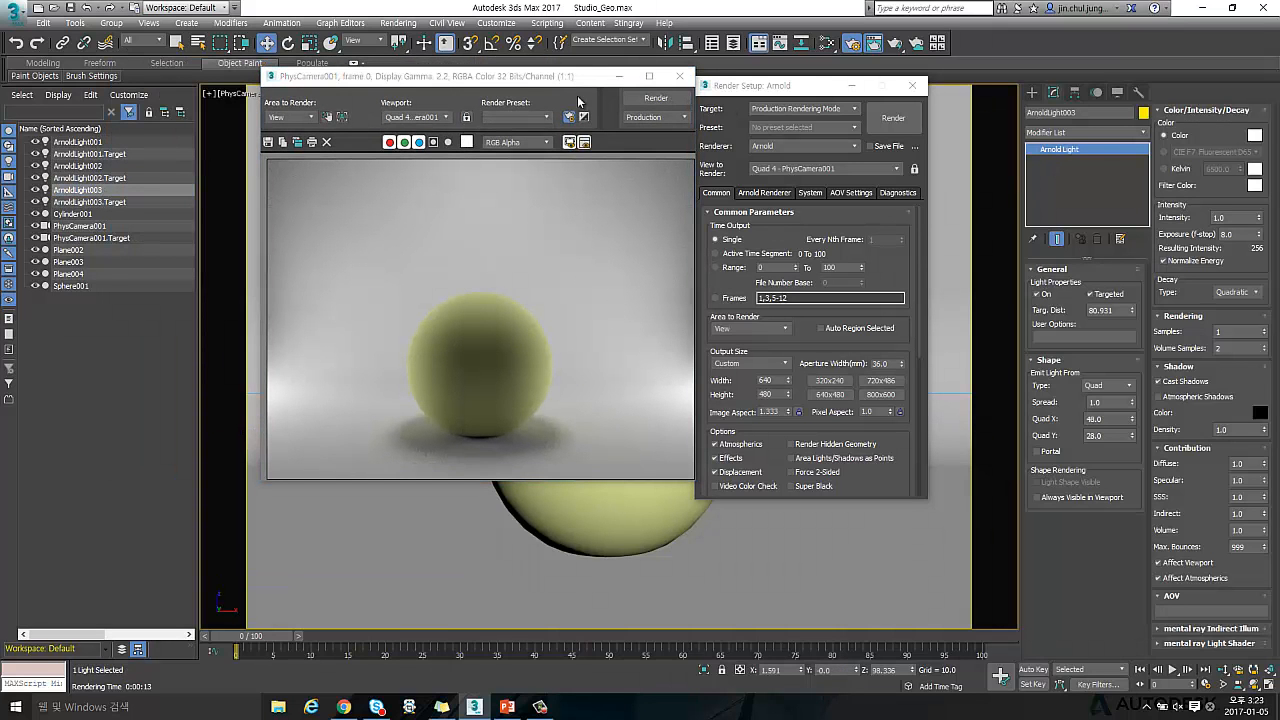
left_click_drag(811, 85, 805, 179)
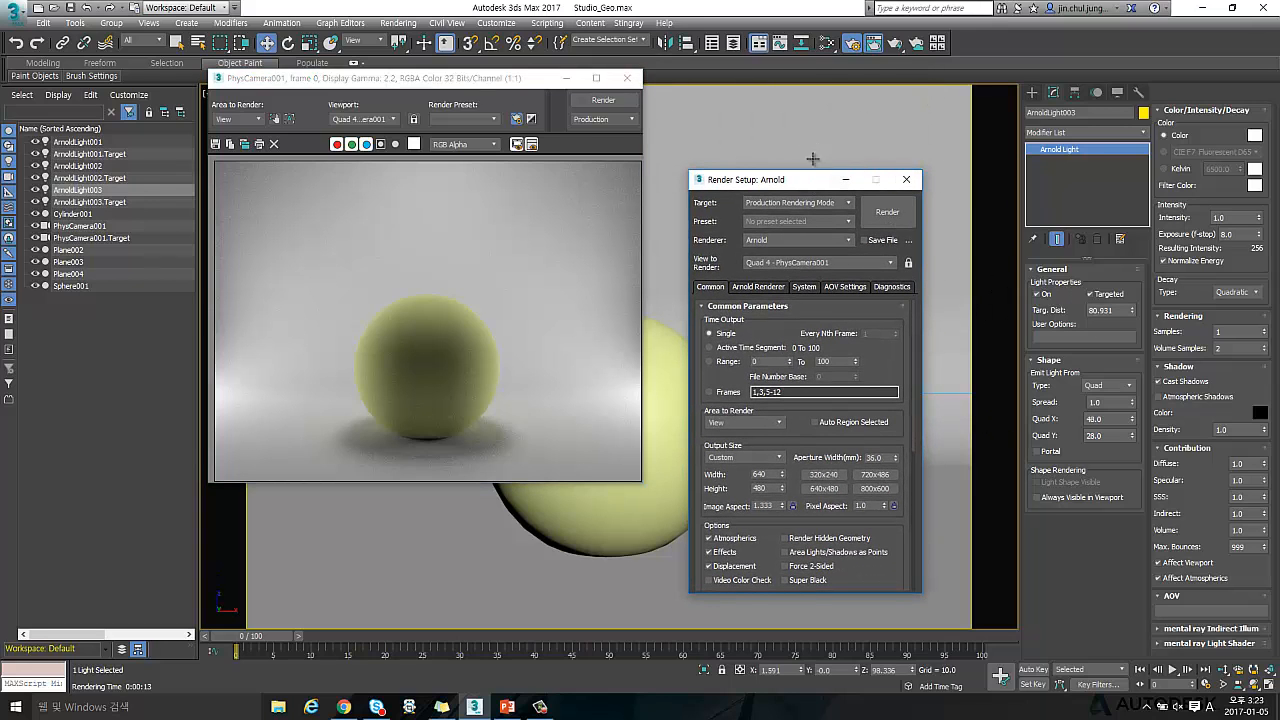
left_click_drag(808, 189, 821, 126)
left_click(245, 144)
left_click_drag(538, 180, 692, 247)
left_click_drag(481, 80, 412, 48)
Set ArnoldLight003's rendering samples to 3 and render the camera view again
mouse_move(843, 252)
left_mouse_down()
mouse_move(797, 316)
mouse_move(864, 281)
mouse_move(874, 294)
left_mouse_up()
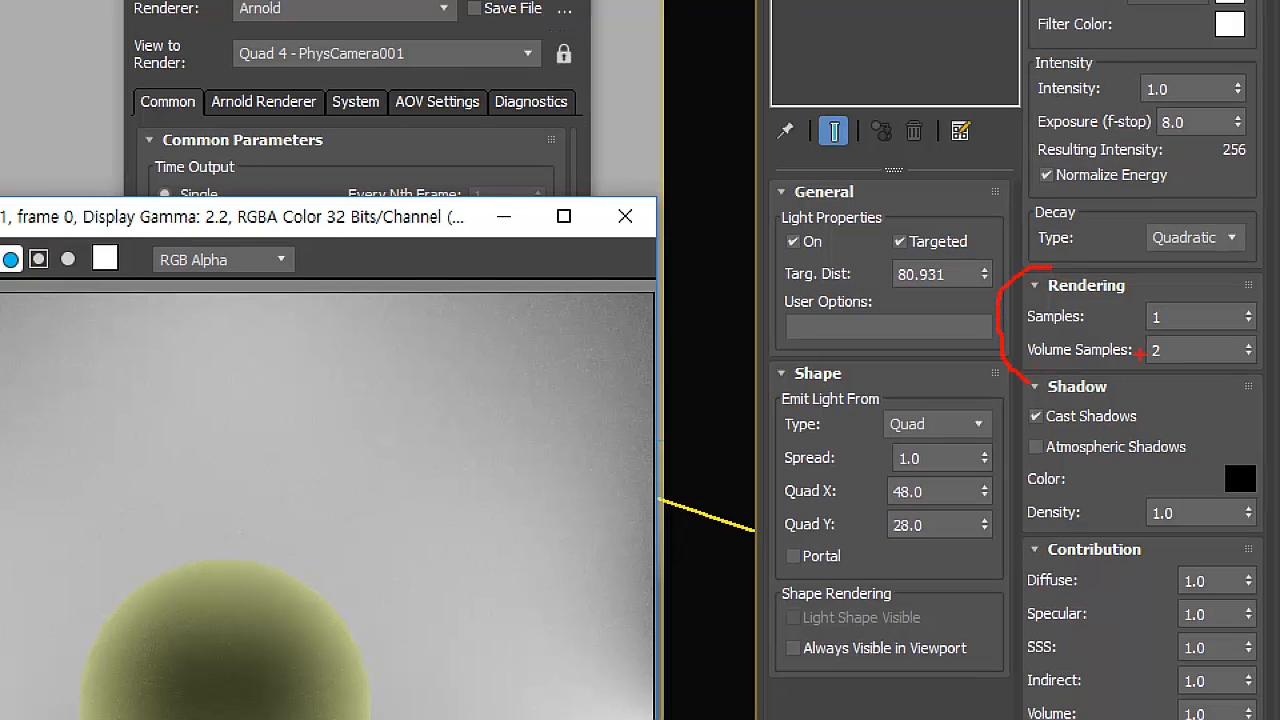
key("Escape")
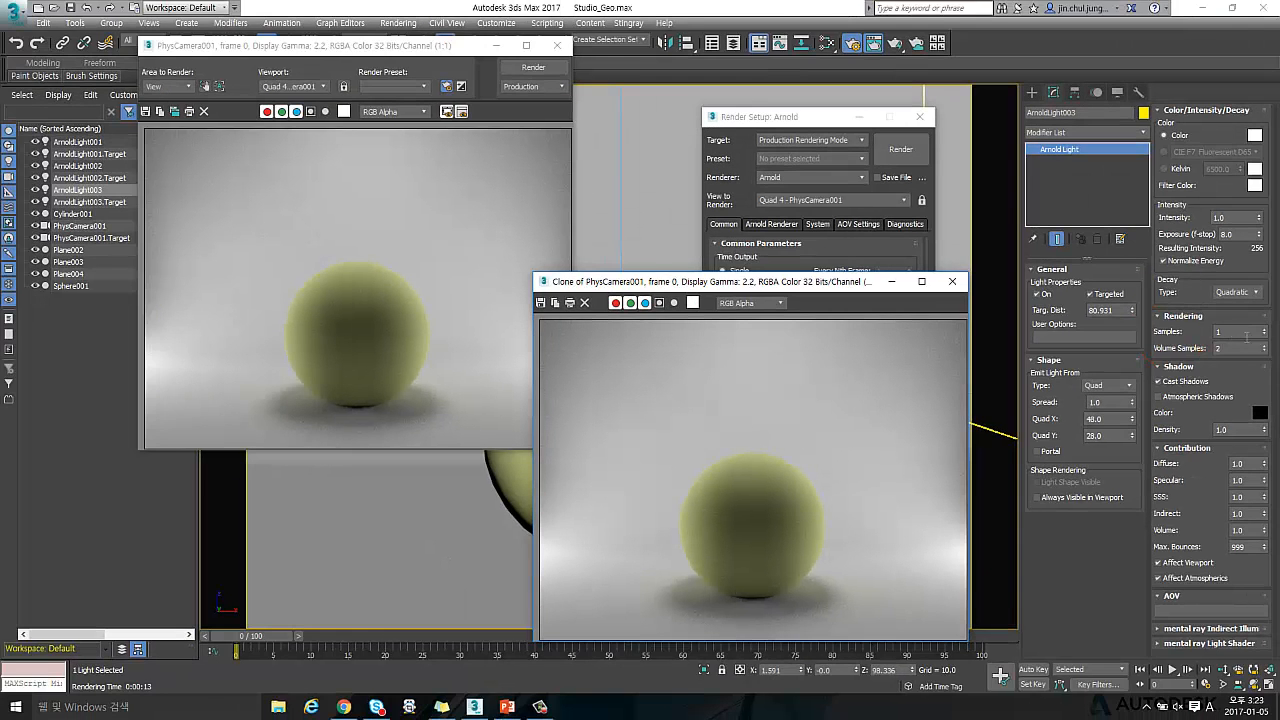
double_click(1202, 317)
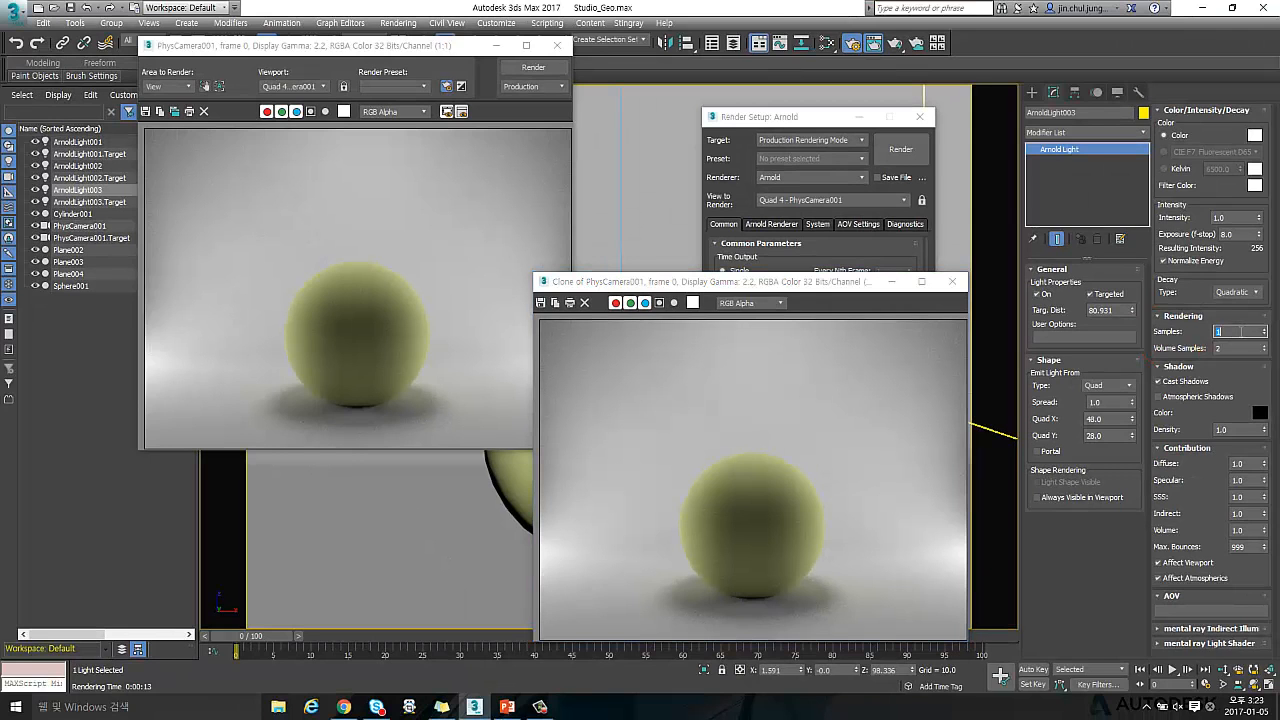
type("3")
left_click(546, 69)
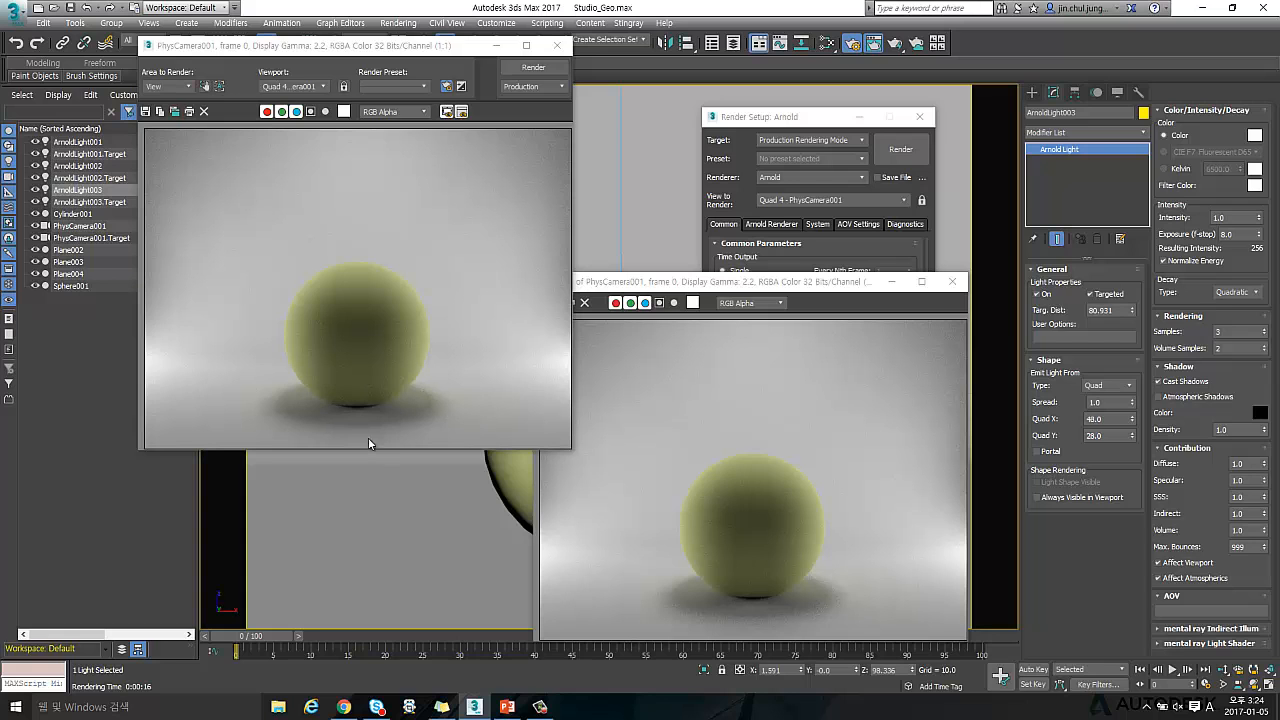
Compare the cloned frame with the new render, and close the clone and the render setup
mouse_move(771, 287)
left_mouse_down()
mouse_move(768, 115)
mouse_move(702, 94)
left_mouse_up()
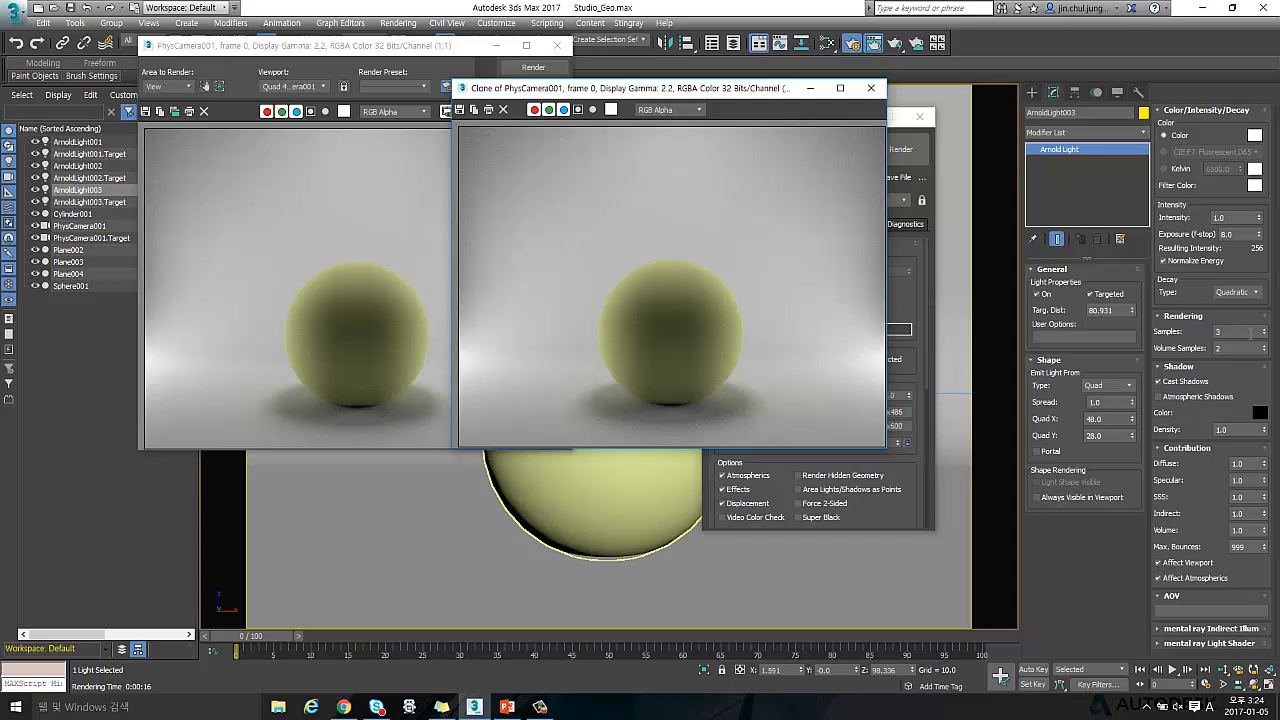
type("3")
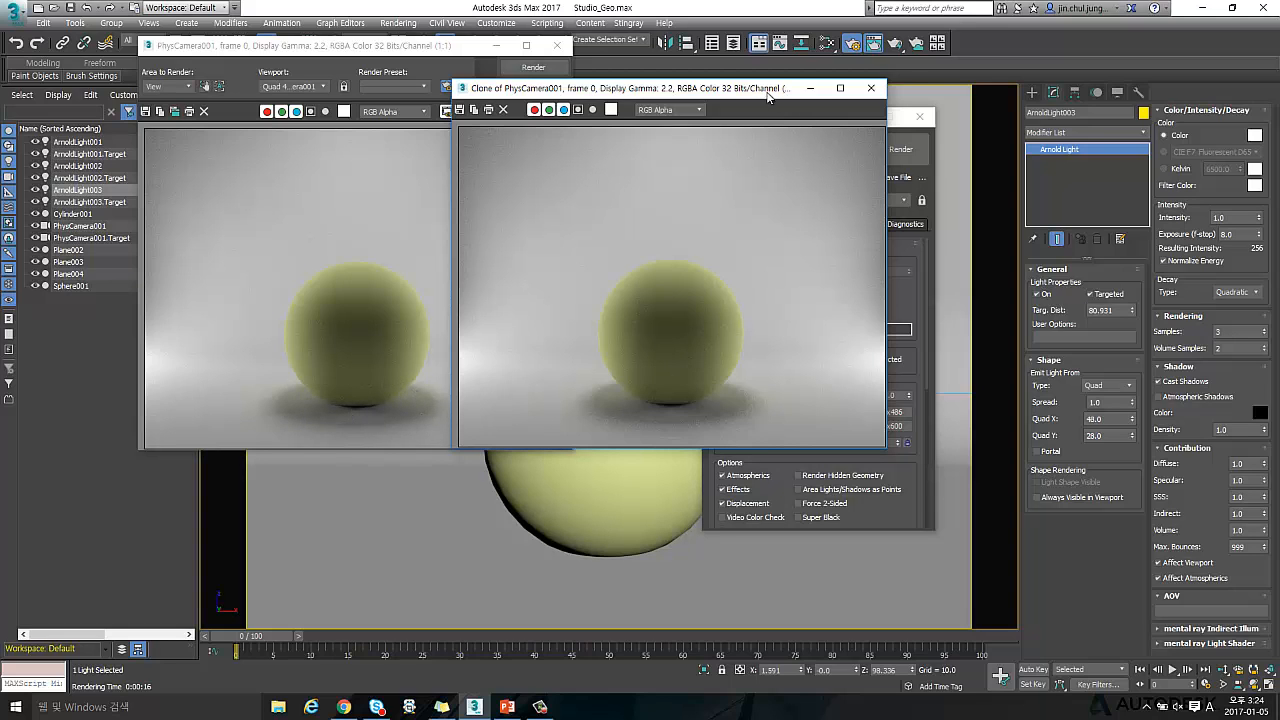
left_click_drag(766, 92, 824, 135)
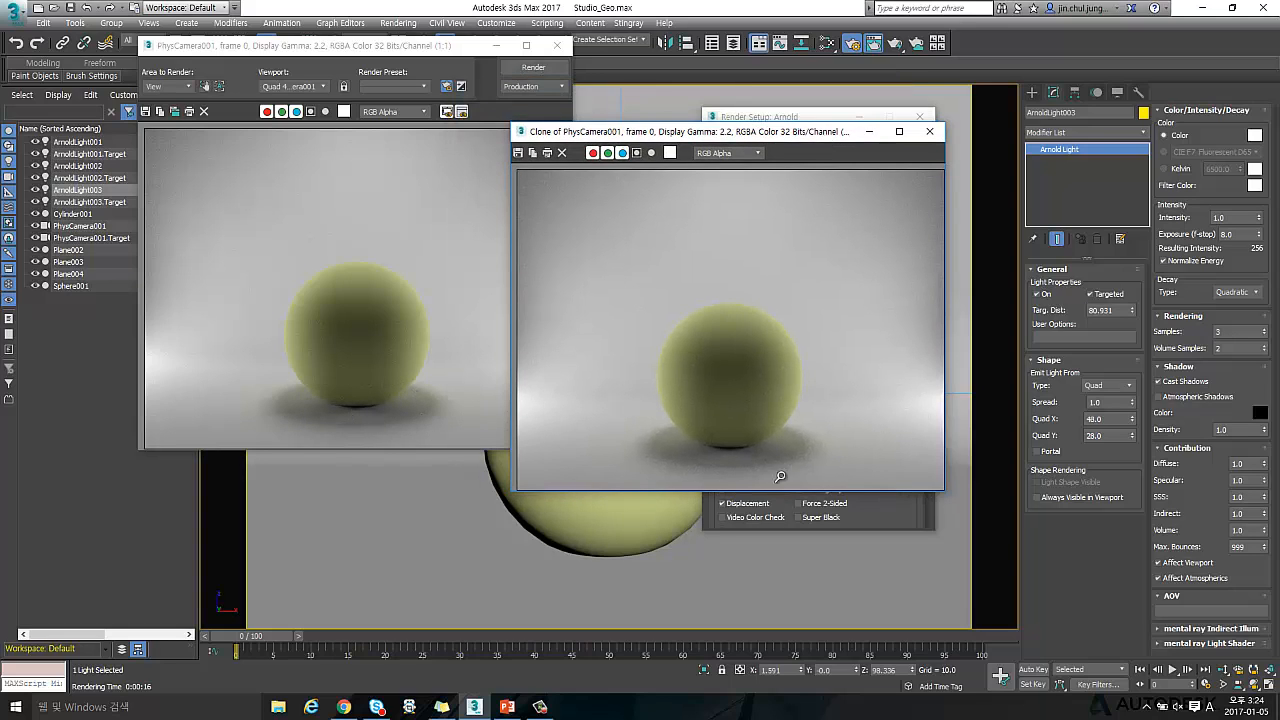
left_click(930, 132)
mouse_move(800, 118)
left_mouse_down()
mouse_move(778, 123)
mouse_move(811, 123)
left_mouse_up()
left_click(403, 390)
left_click_drag(453, 45, 612, 92)
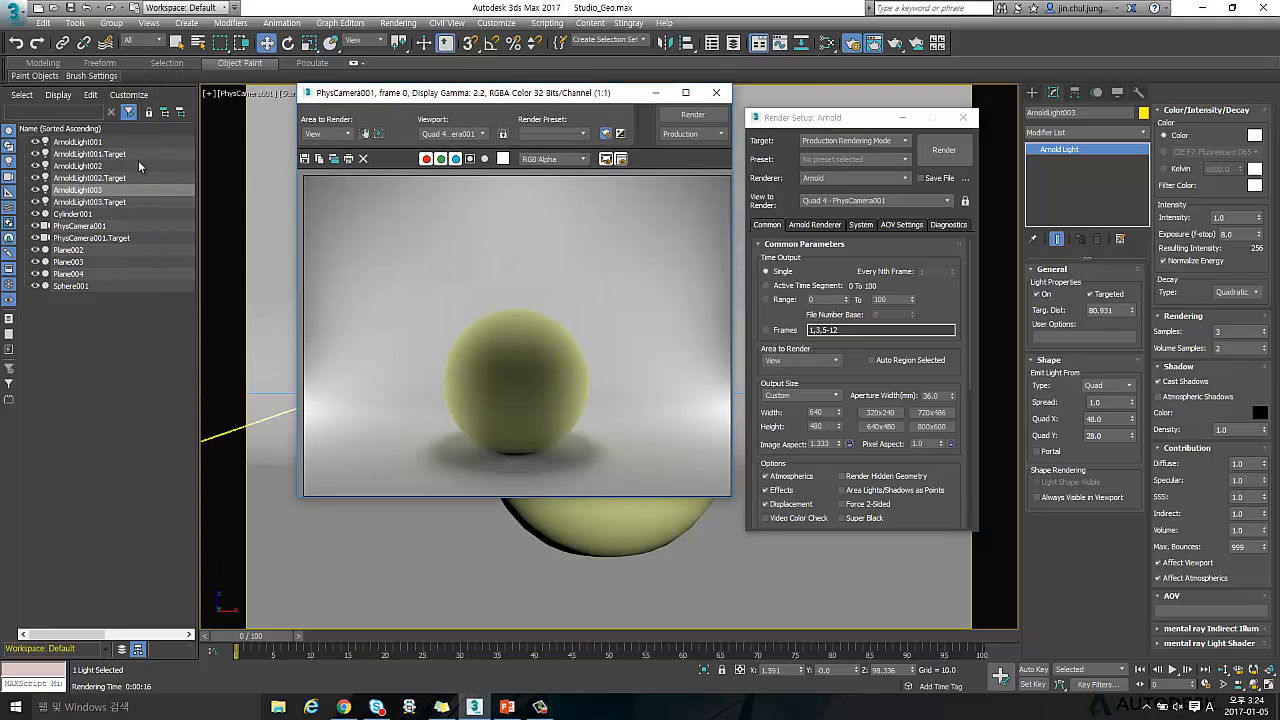
key("F10")
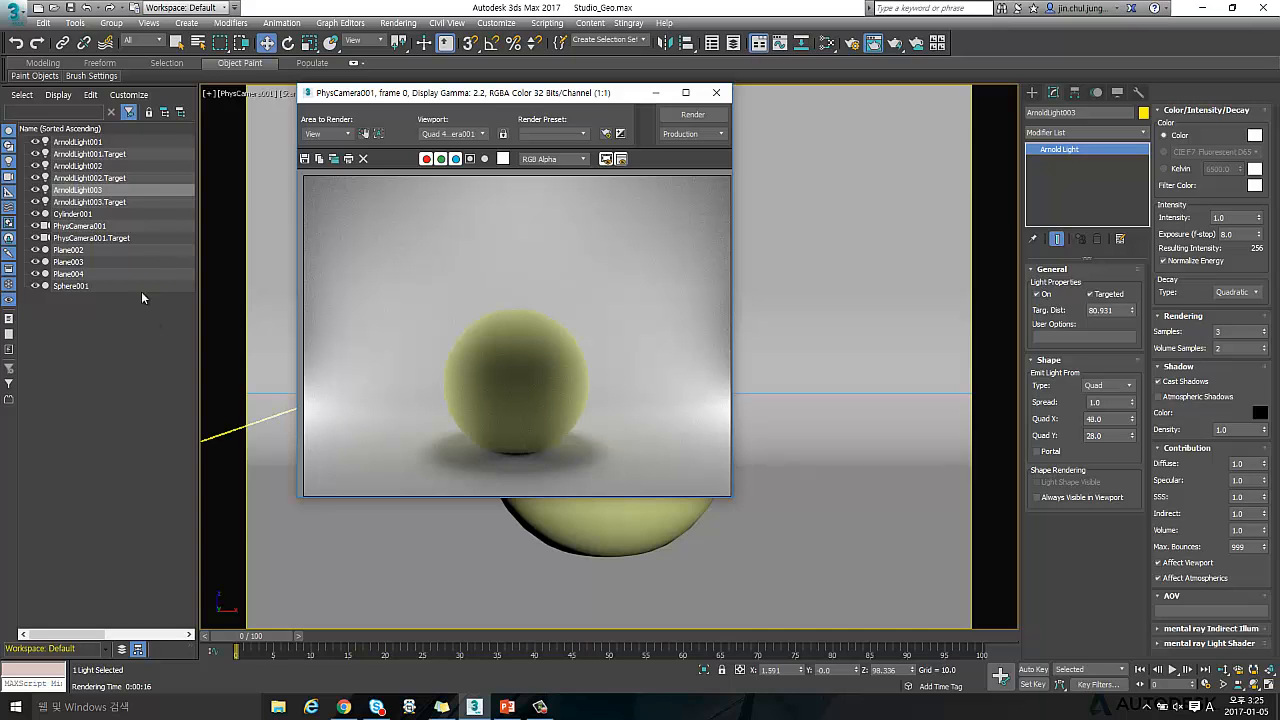
Switch ArnoldLight001's color to a Kelvin temperature of 2500 and close the rendered frame window
left_click(95, 142)
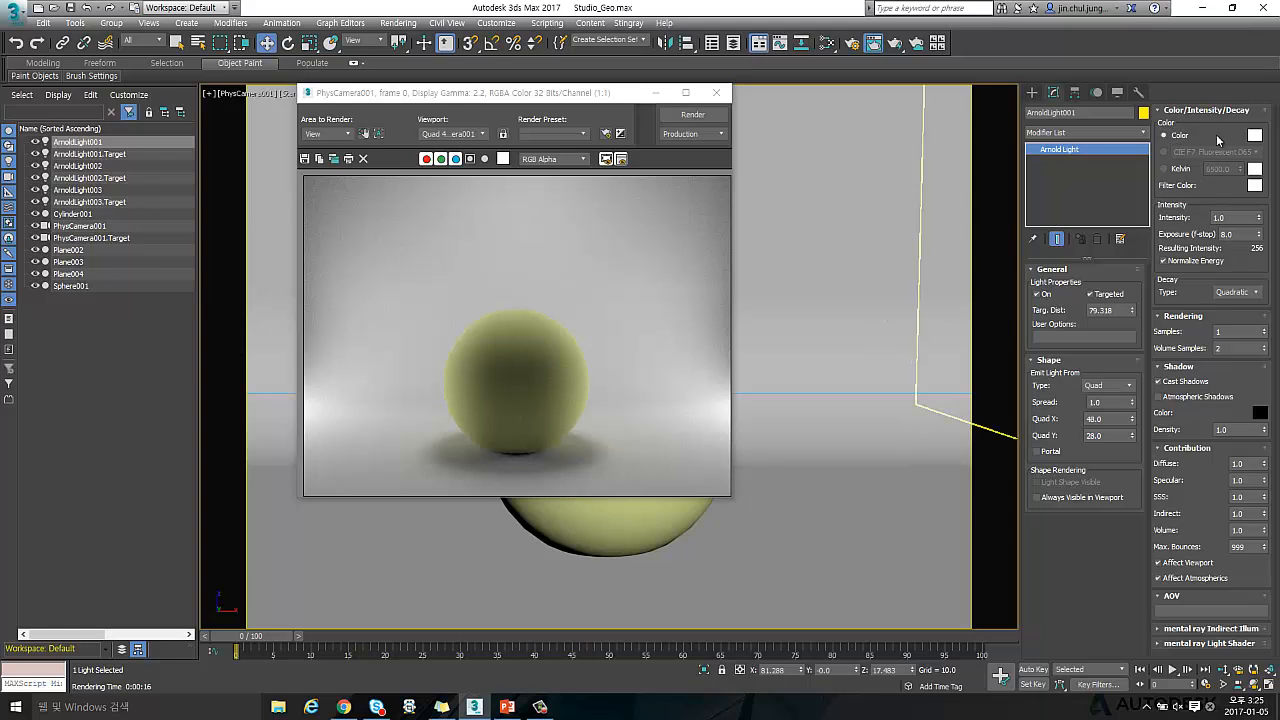
left_click(1165, 169)
left_click(1236, 169)
type("2500")
key("Return")
left_click(716, 92)
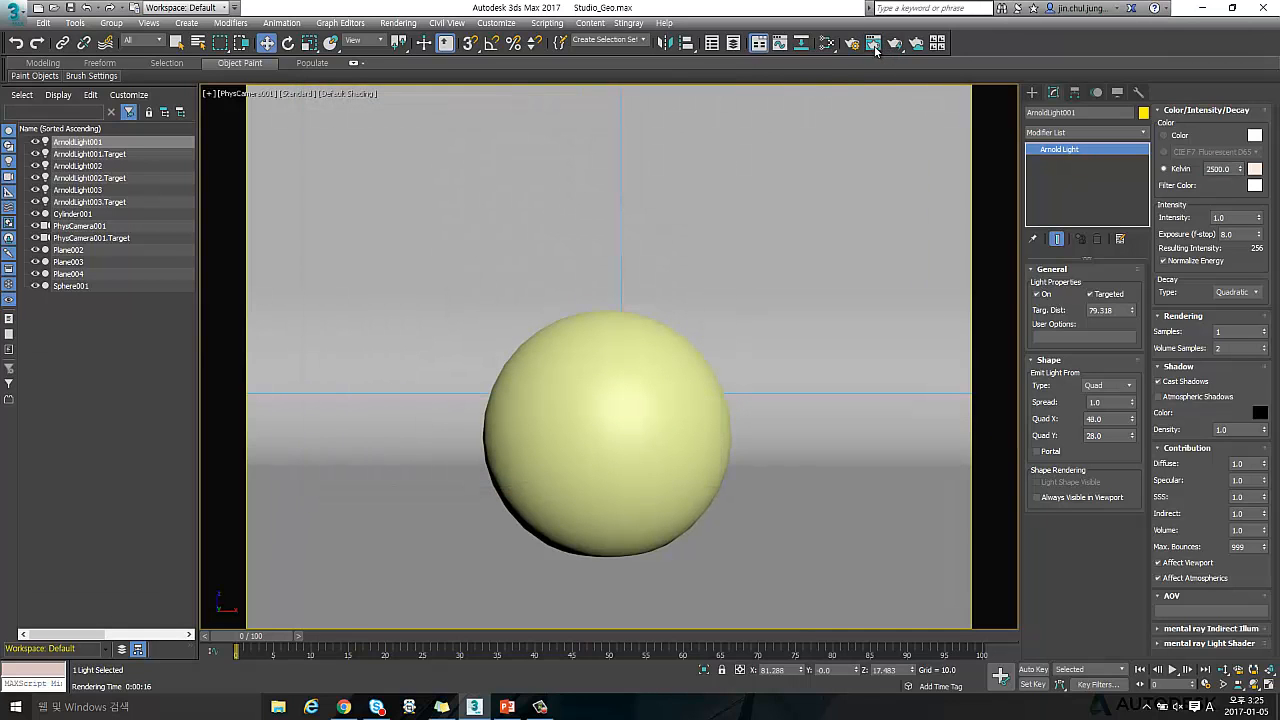
Set the render setup target to ActiveShade Mode and start an interactive render of the camera view
left_click(852, 43)
left_click(853, 141)
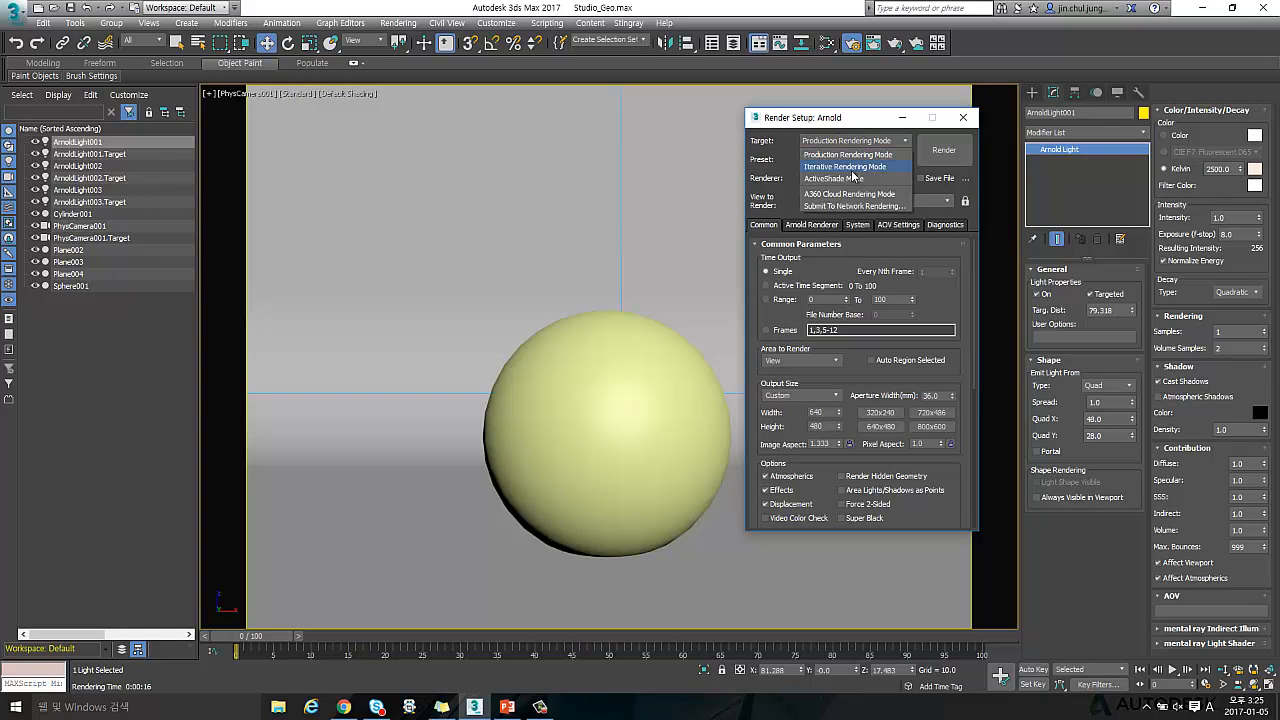
left_click(852, 179)
left_click(950, 152)
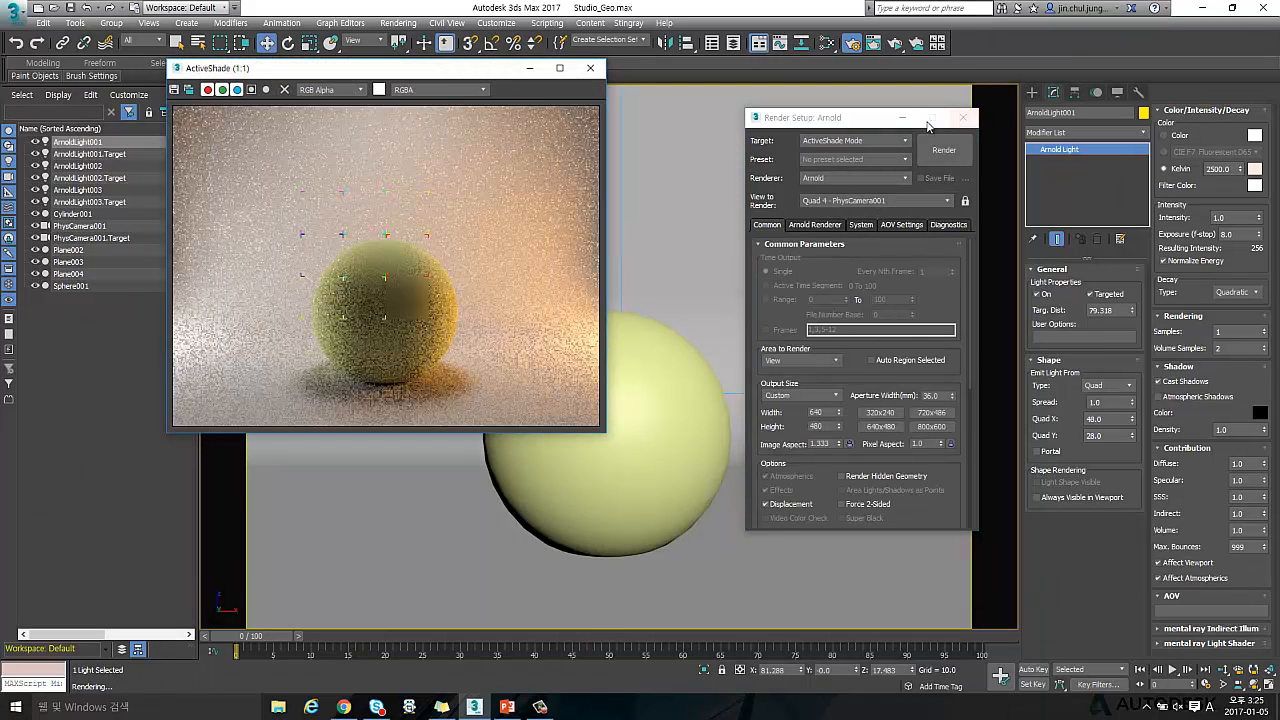
left_click(963, 117)
left_click_drag(505, 72, 727, 68)
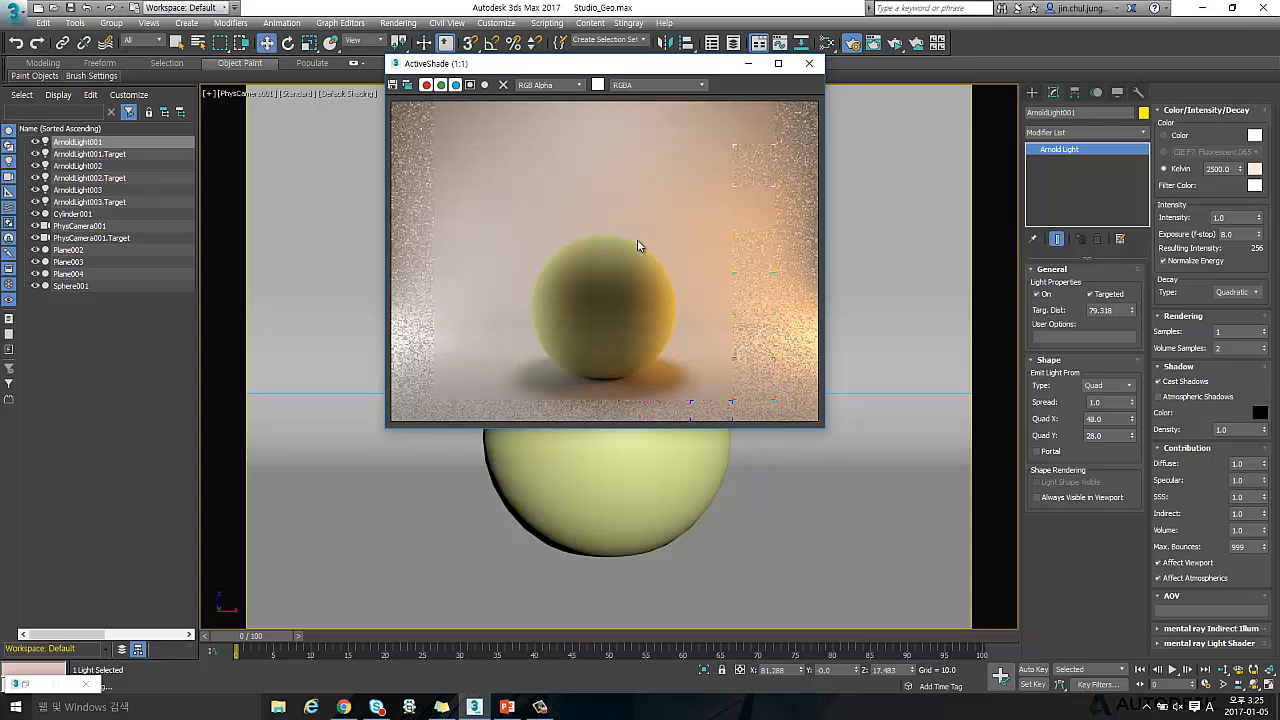
Switch ArnoldLight002's color to a Kelvin temperature of 20000
left_click(90, 166)
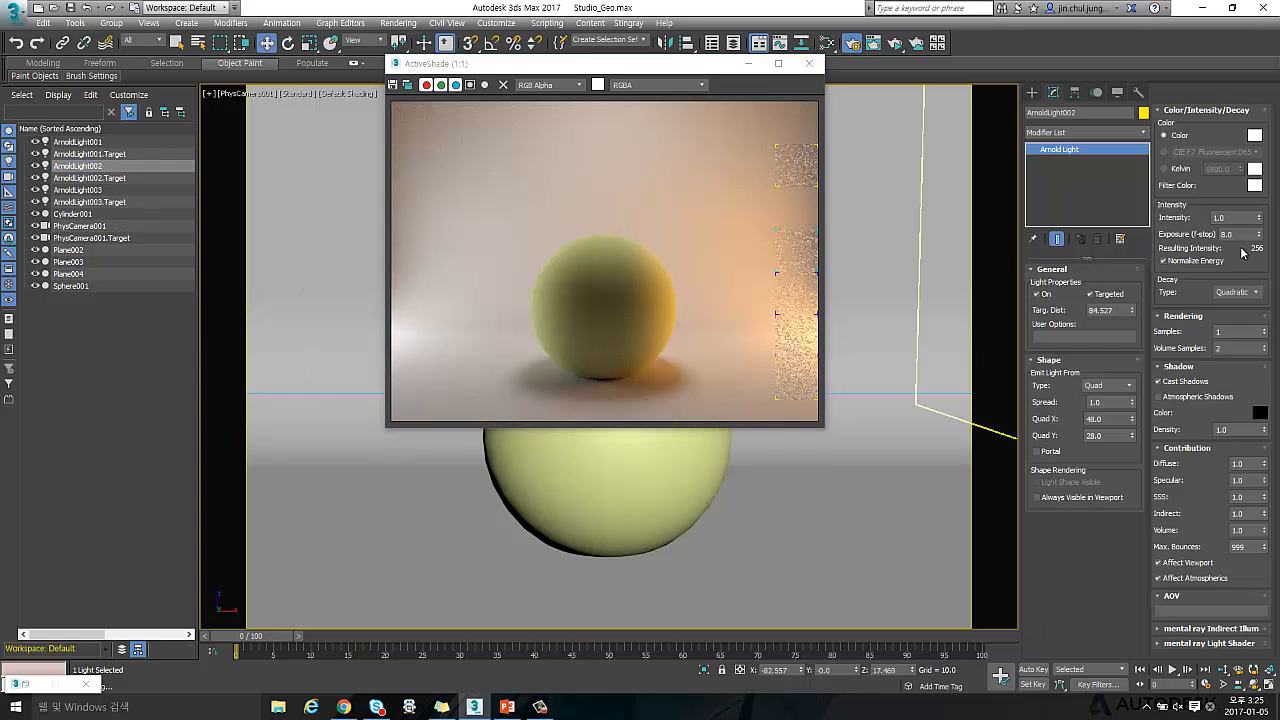
left_click(1184, 170)
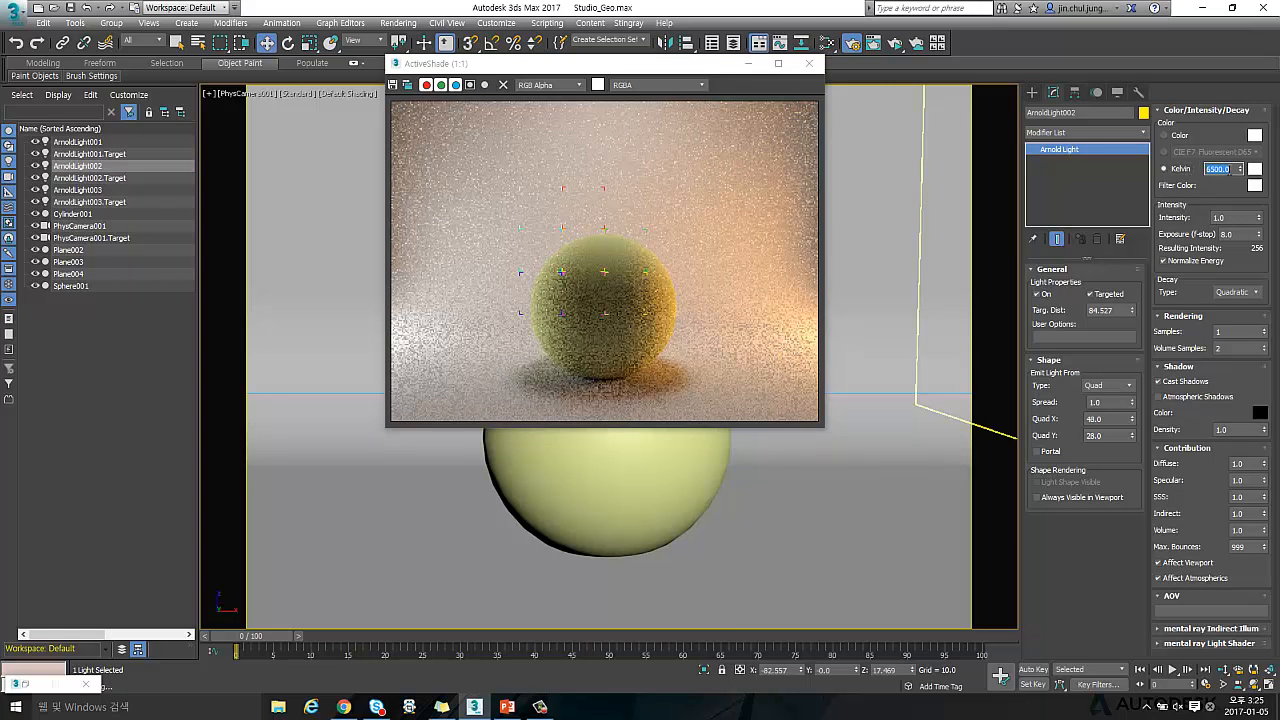
type("12")
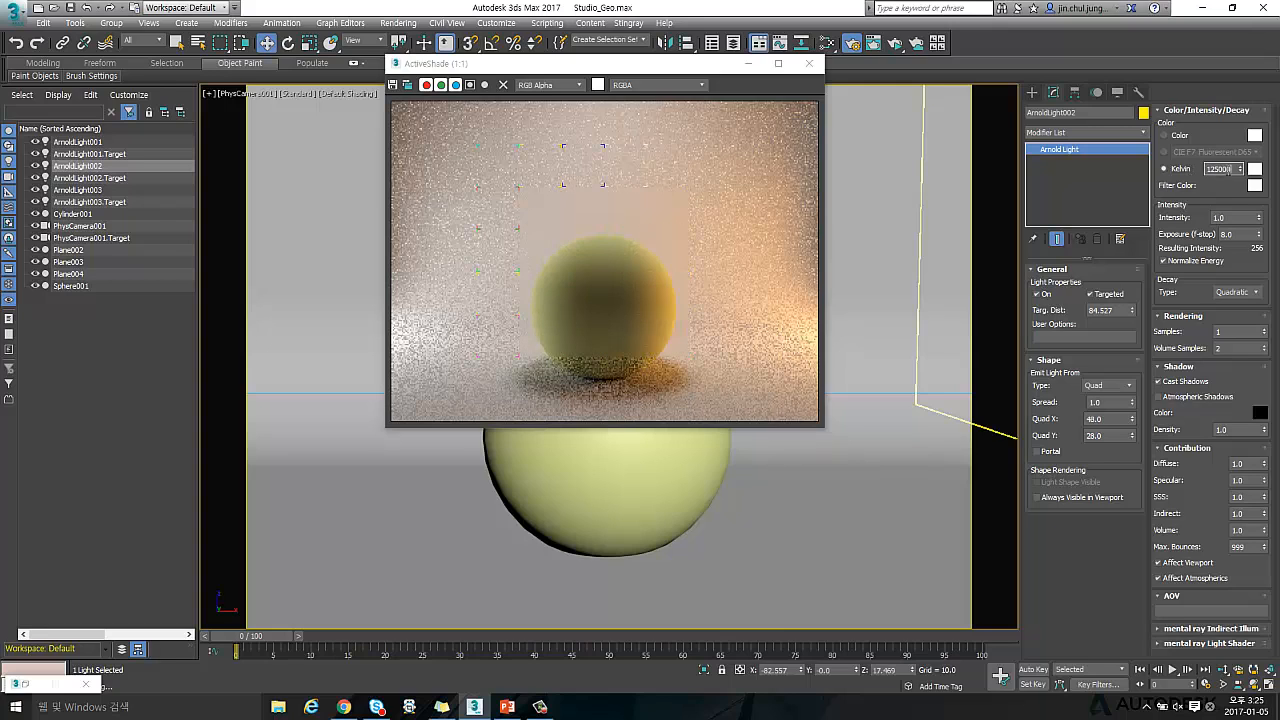
key("Return")
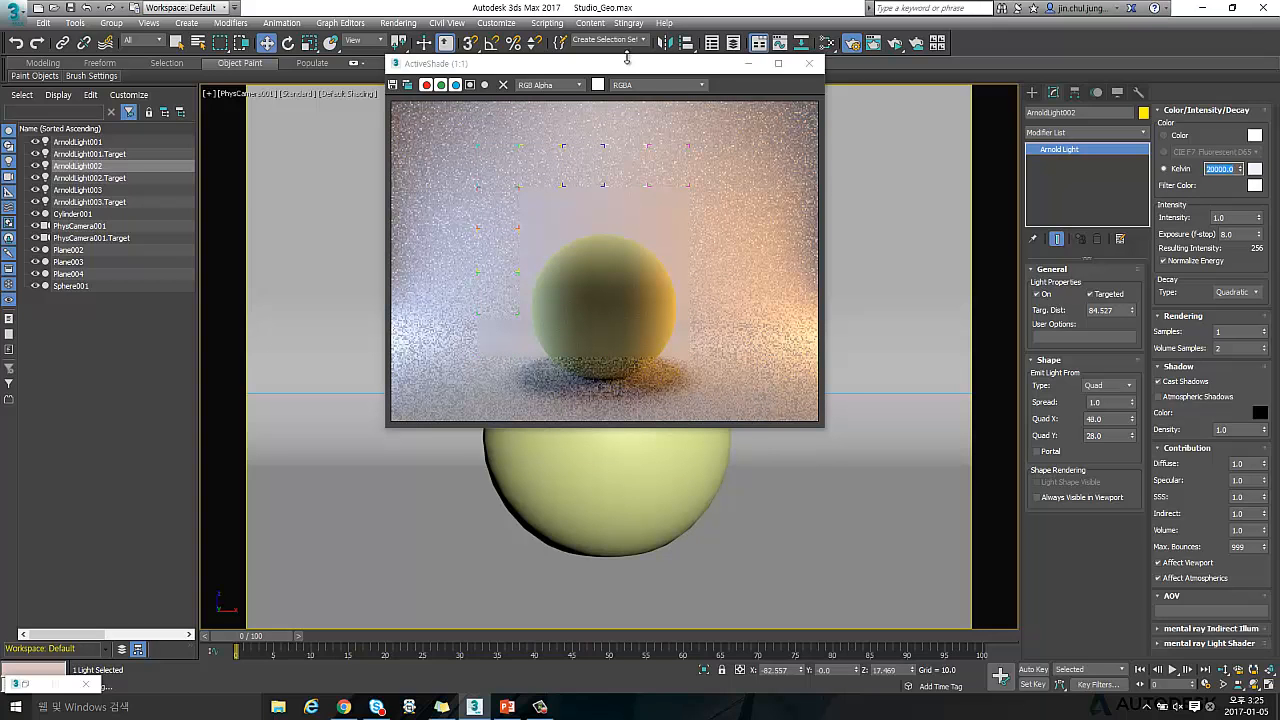
left_click_drag(627, 63, 532, 72)
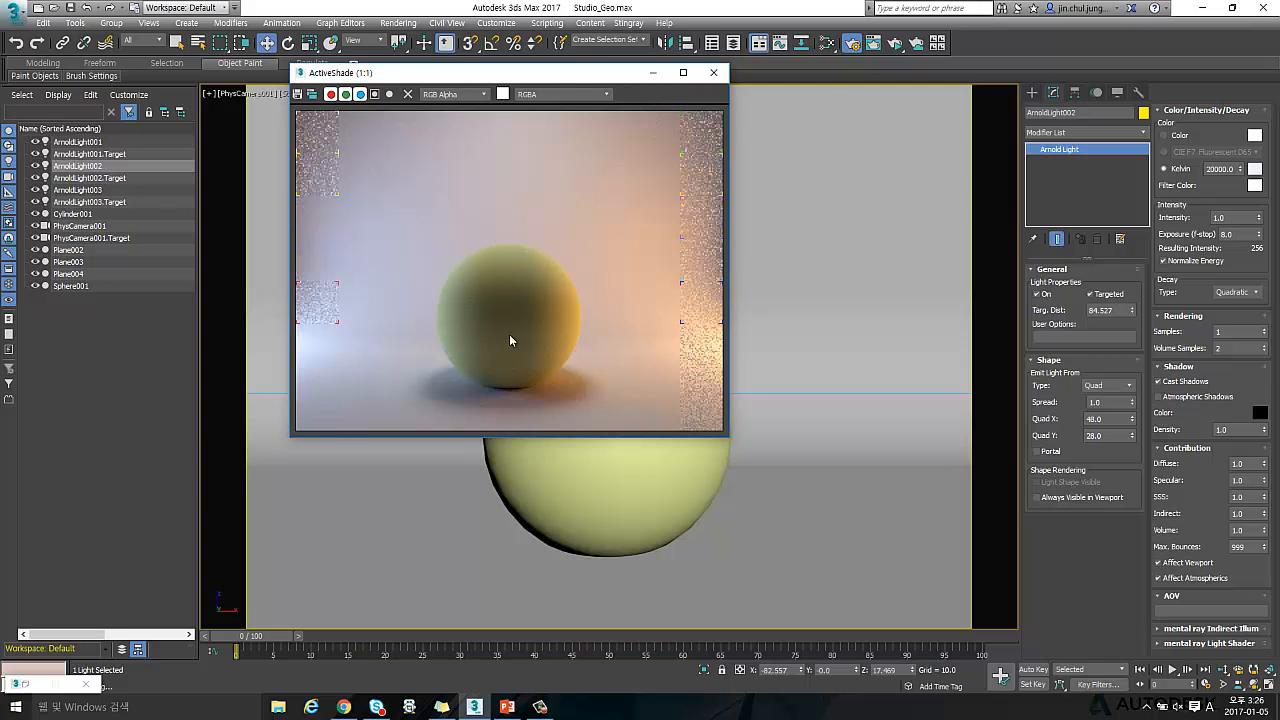
Select the sphere and open the Slate Material Editor beside the repositioned ActiveShade window
left_click_drag(470, 72, 251, 65)
left_click(596, 319)
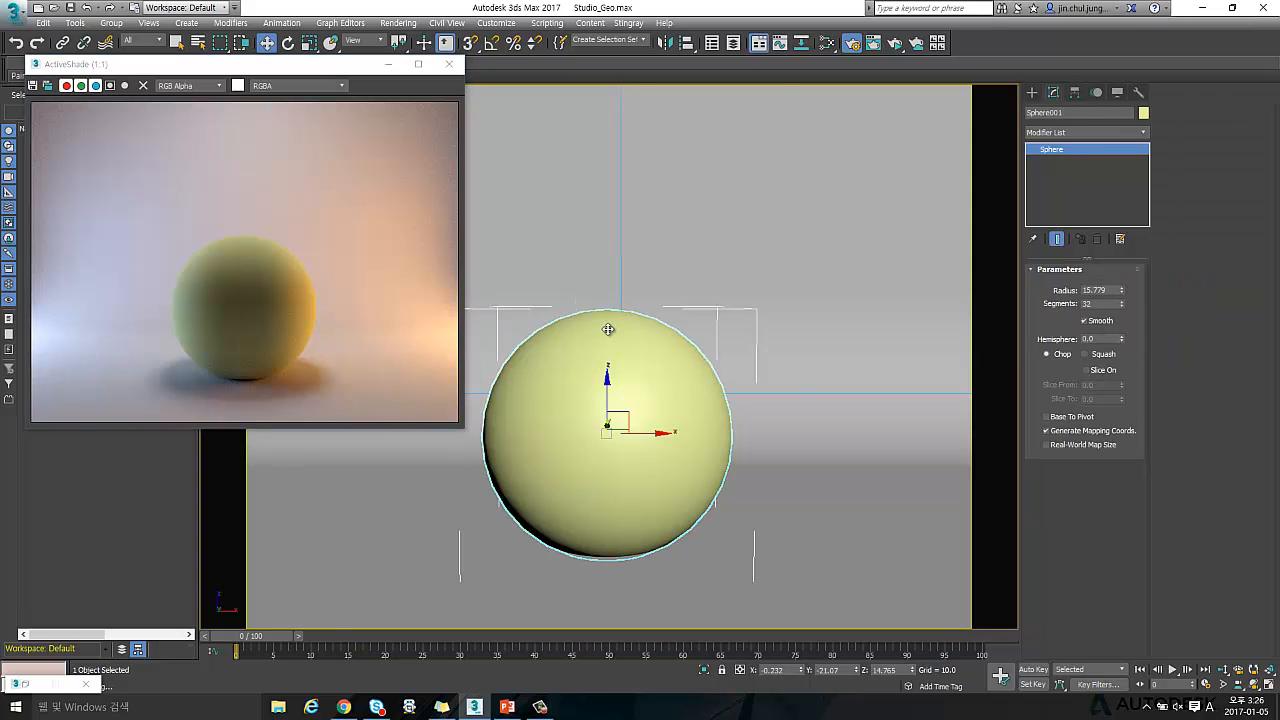
key("m")
left_click_drag(520, 103, 882, 35)
middle_click_drag(674, 437, 578, 180)
middle_click_drag(662, 321, 527, 223)
scroll(480, 138, "up", 5)
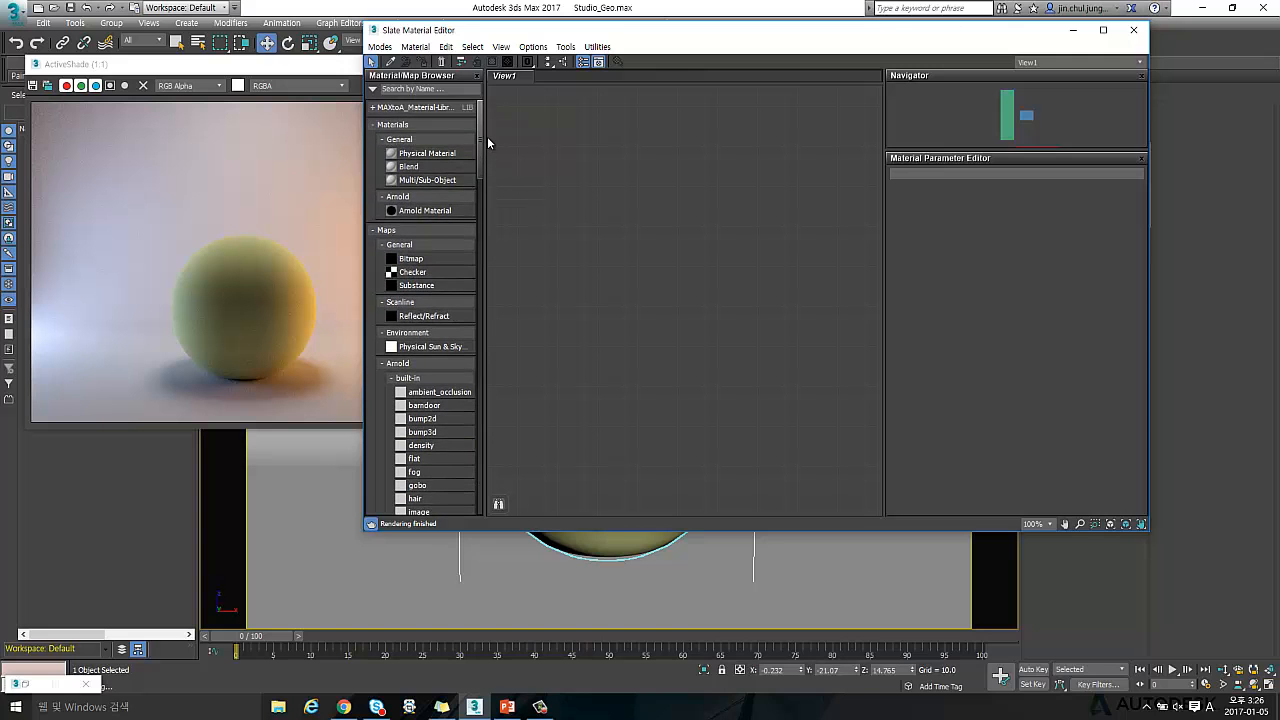
left_click_drag(434, 37, 515, 27)
left_click_drag(444, 10, 520, 6)
left_click_drag(636, 107, 641, 286)
scroll(632, 103, "up", 5)
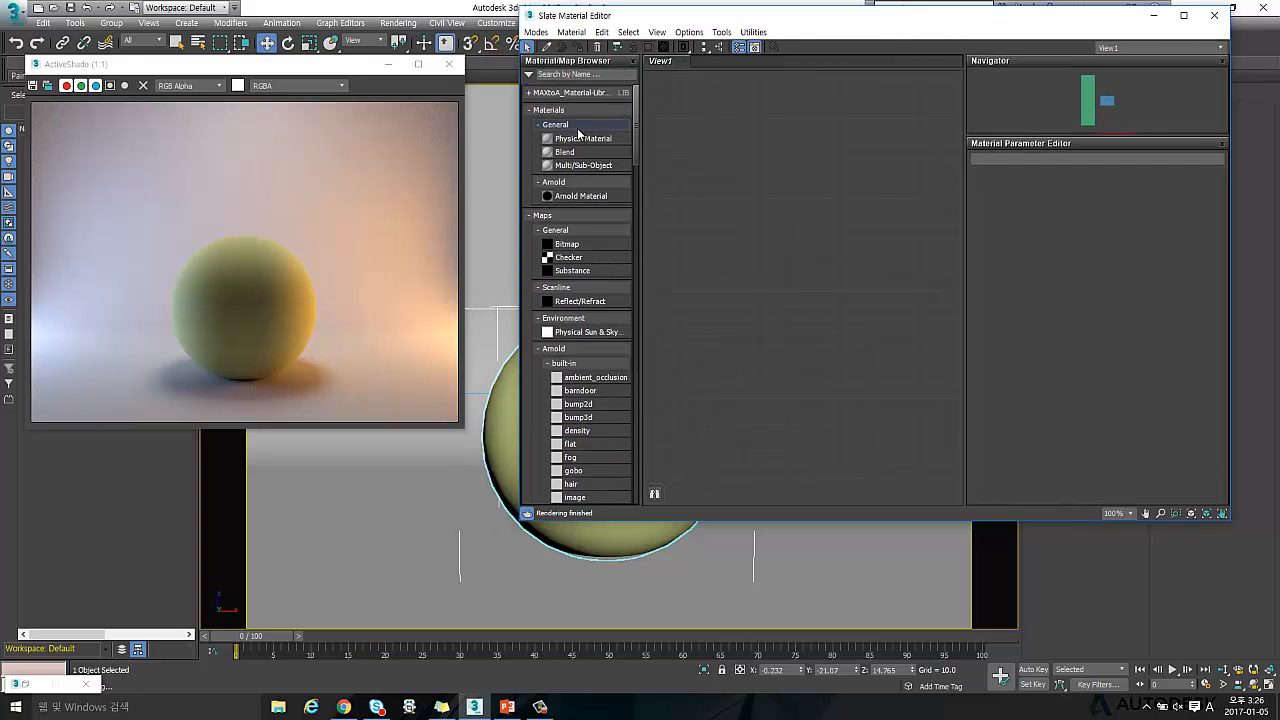
Collapse the Maps and Scene Materials groups in the material browser to review the General and Arnold material types
left_click(529, 216)
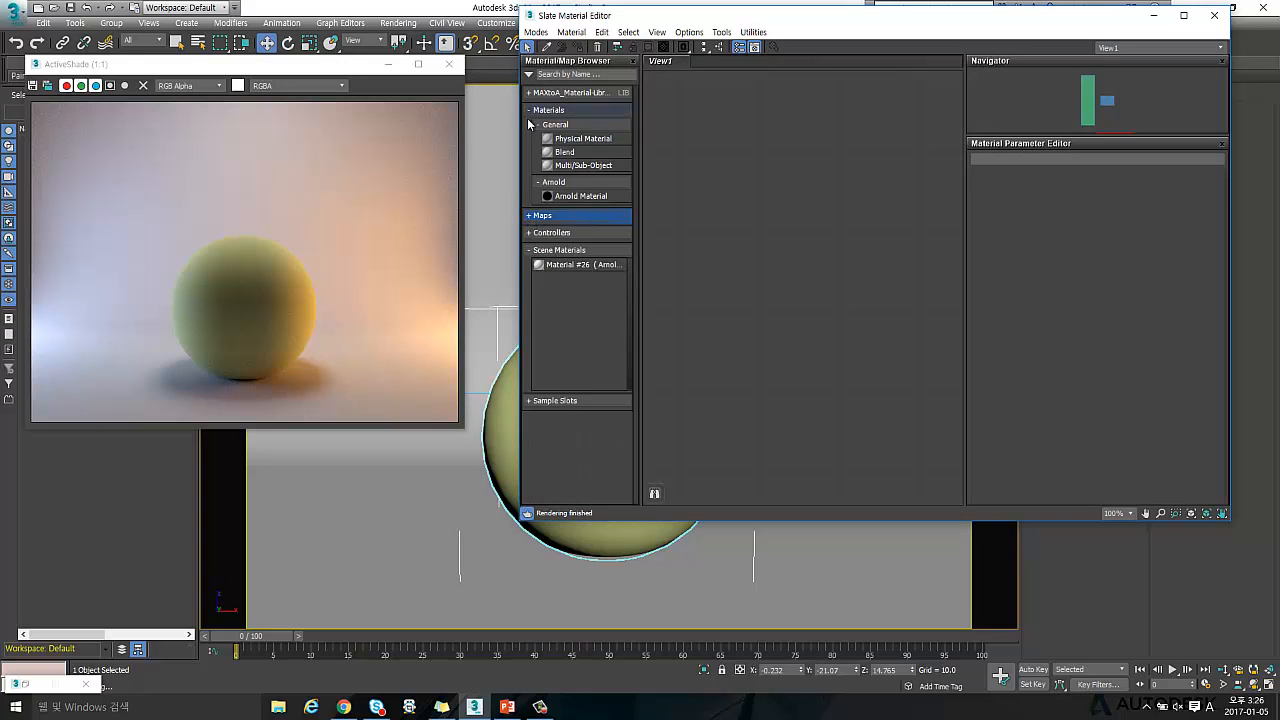
left_click(529, 250)
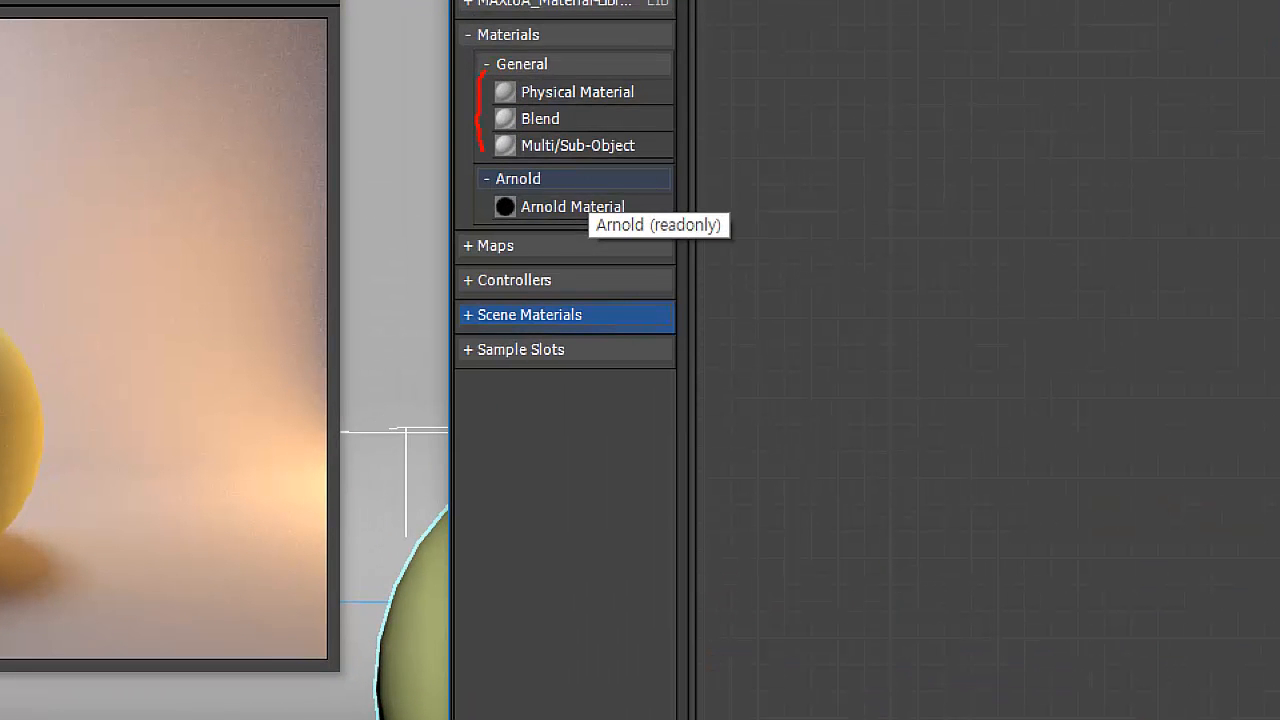
mouse_move(473, 214)
left_mouse_down()
mouse_move(550, 225)
mouse_move(688, 210)
left_mouse_up()
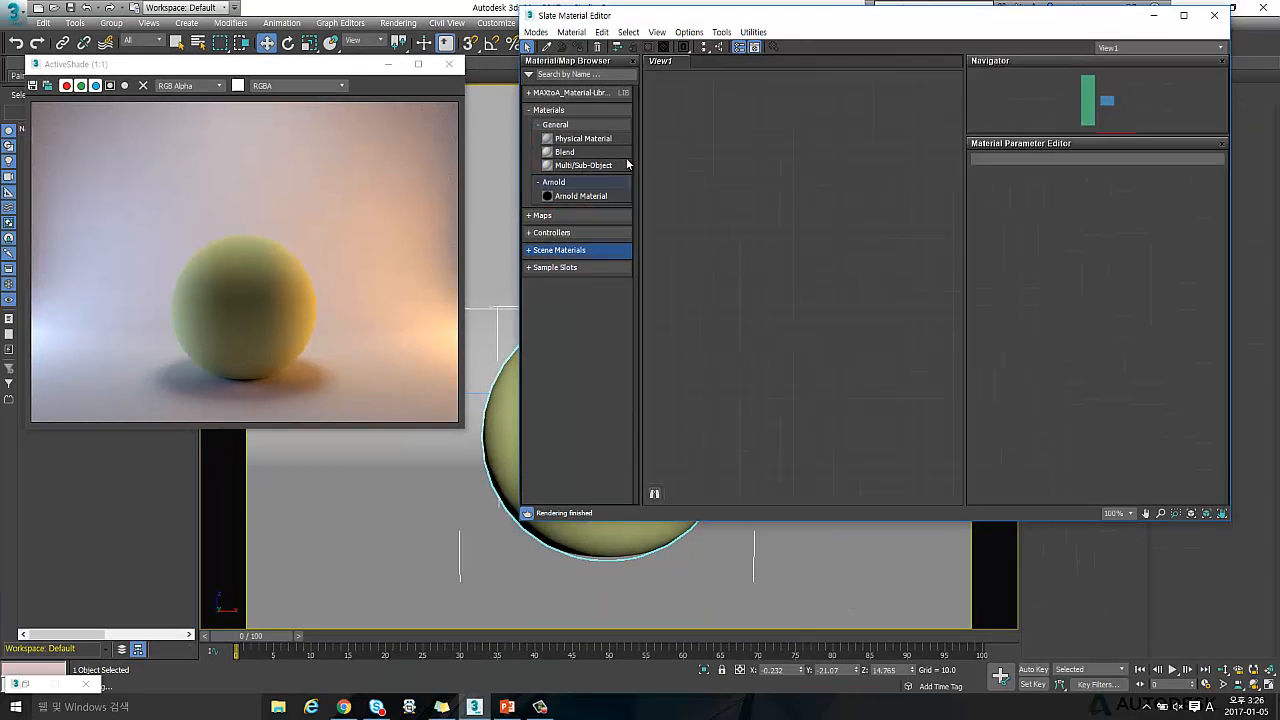
Examine the Arnold presets in the MAXtoA material library and collapse the library again
left_click(558, 95)
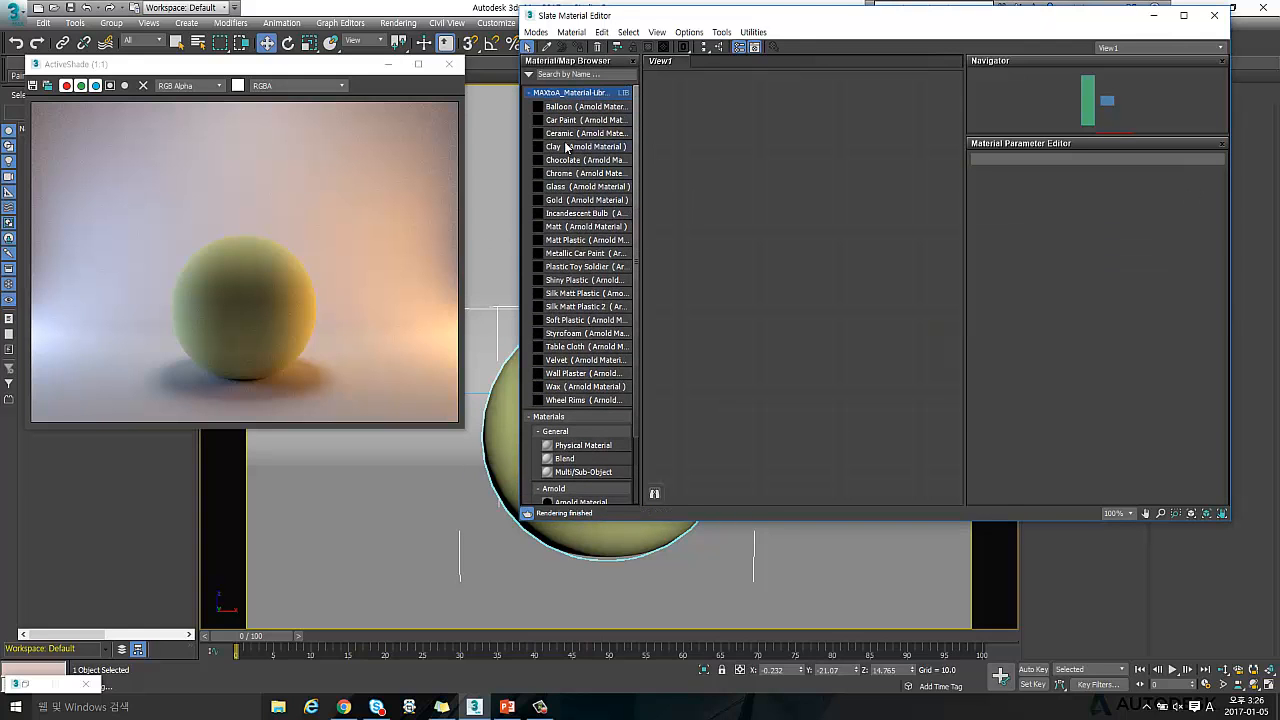
left_click_drag(635, 229, 634, 183)
left_click_drag(769, 8, 756, 35)
mouse_move(622, 183)
left_mouse_down()
mouse_move(627, 228)
mouse_move(621, 175)
left_mouse_up()
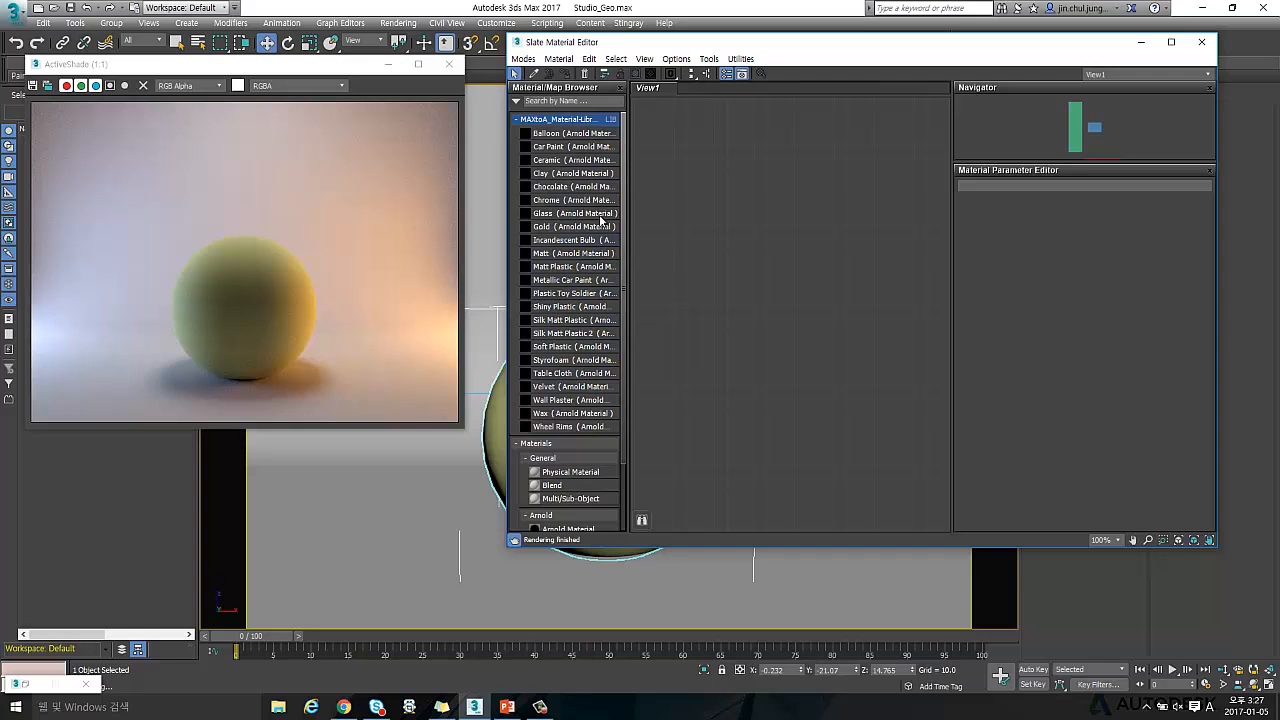
left_click(516, 120)
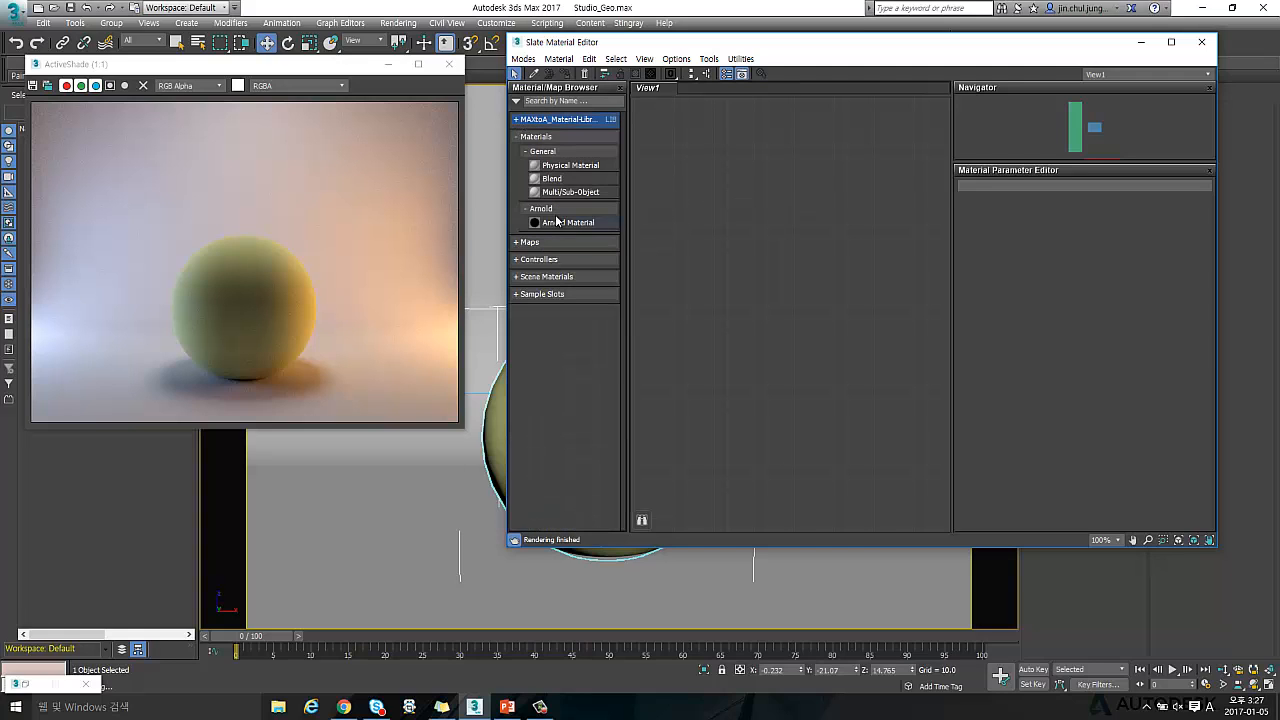
Add an Arnold Material node to View1 and display its parameters
left_click_drag(714, 43, 704, 38)
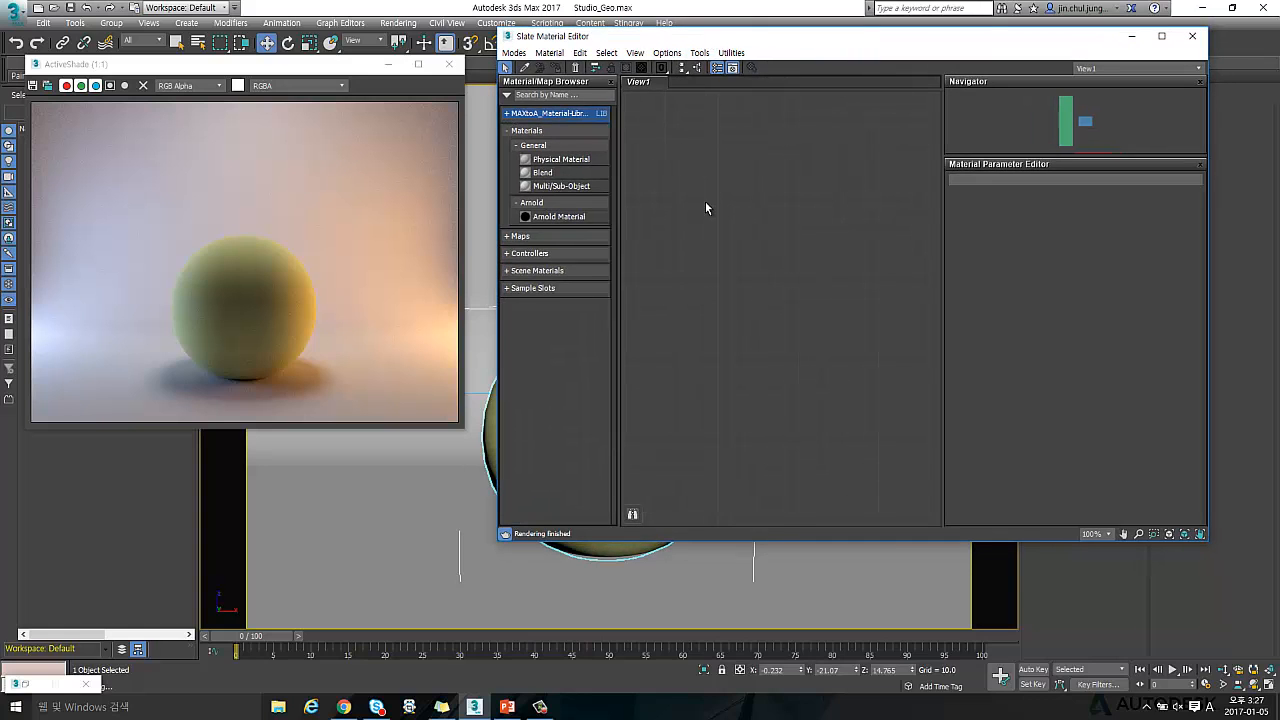
left_click_drag(567, 220, 810, 209)
left_click(820, 359)
double_click(812, 211)
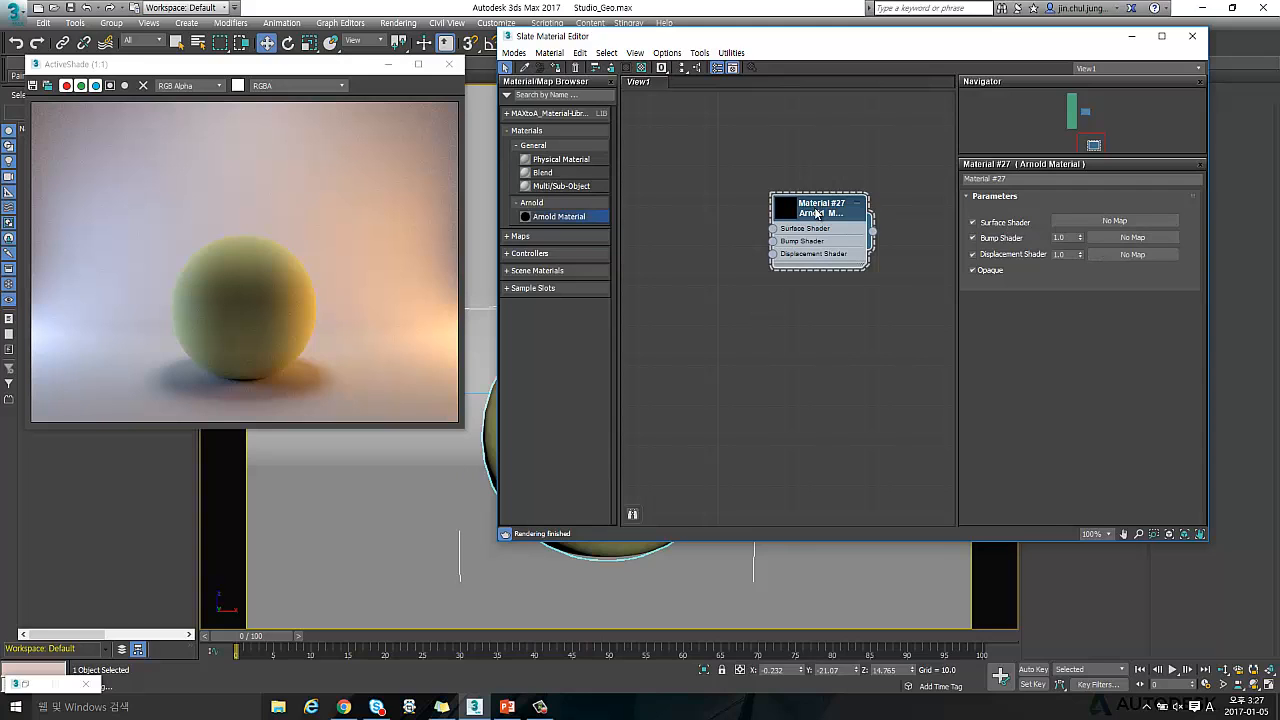
left_click_drag(817, 213, 786, 229)
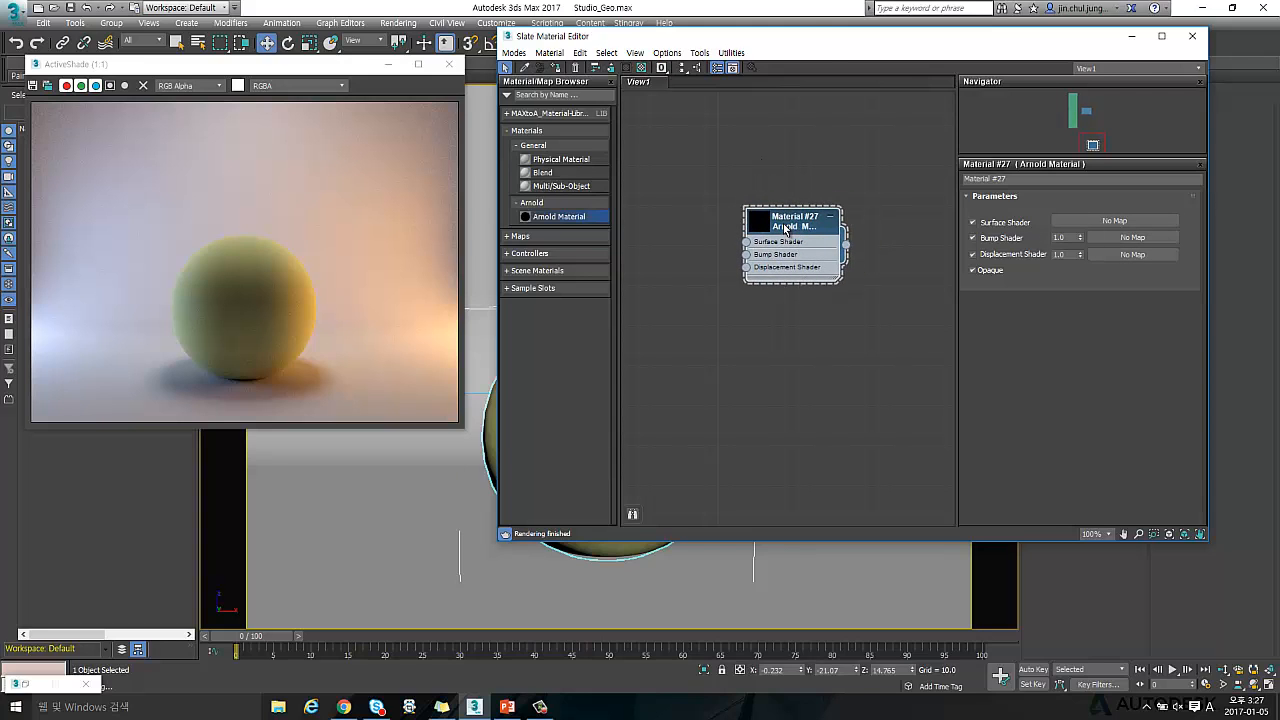
left_click_drag(836, 40, 908, 33)
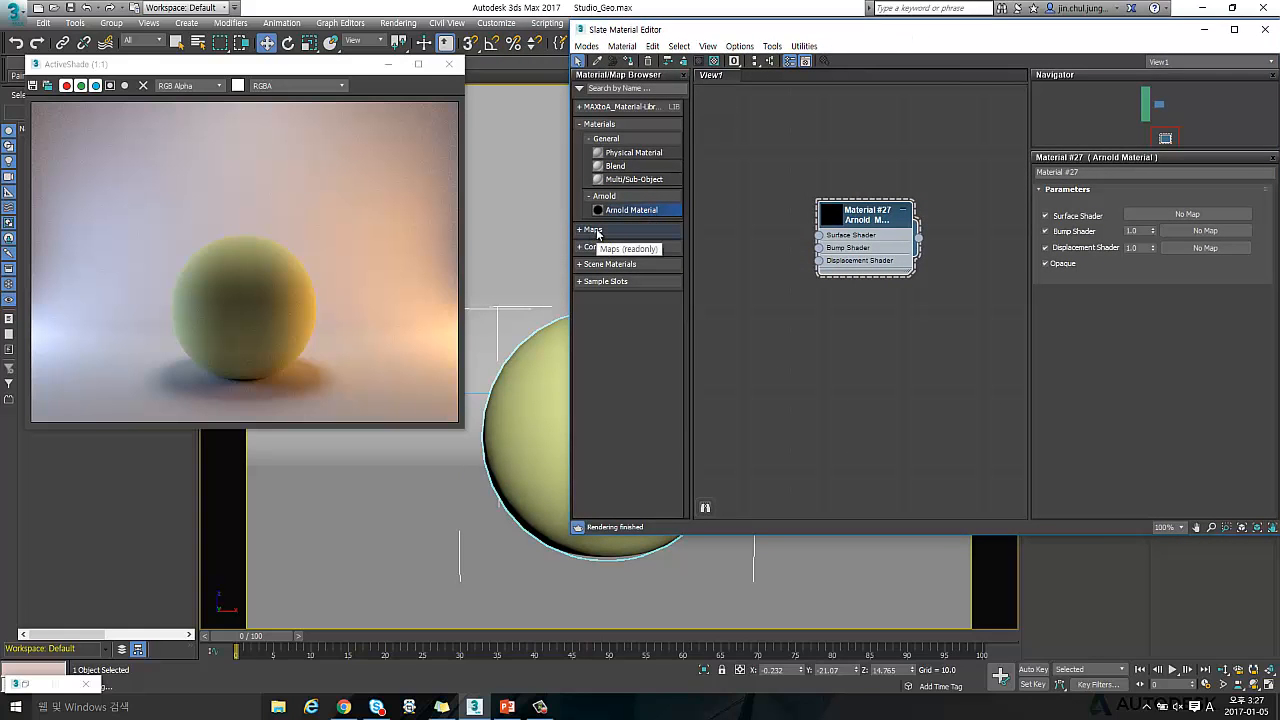
Expand the Maps group, widen the browser and examine the built-in Arnold shaders, including flat, lambert and standard
left_click(597, 231)
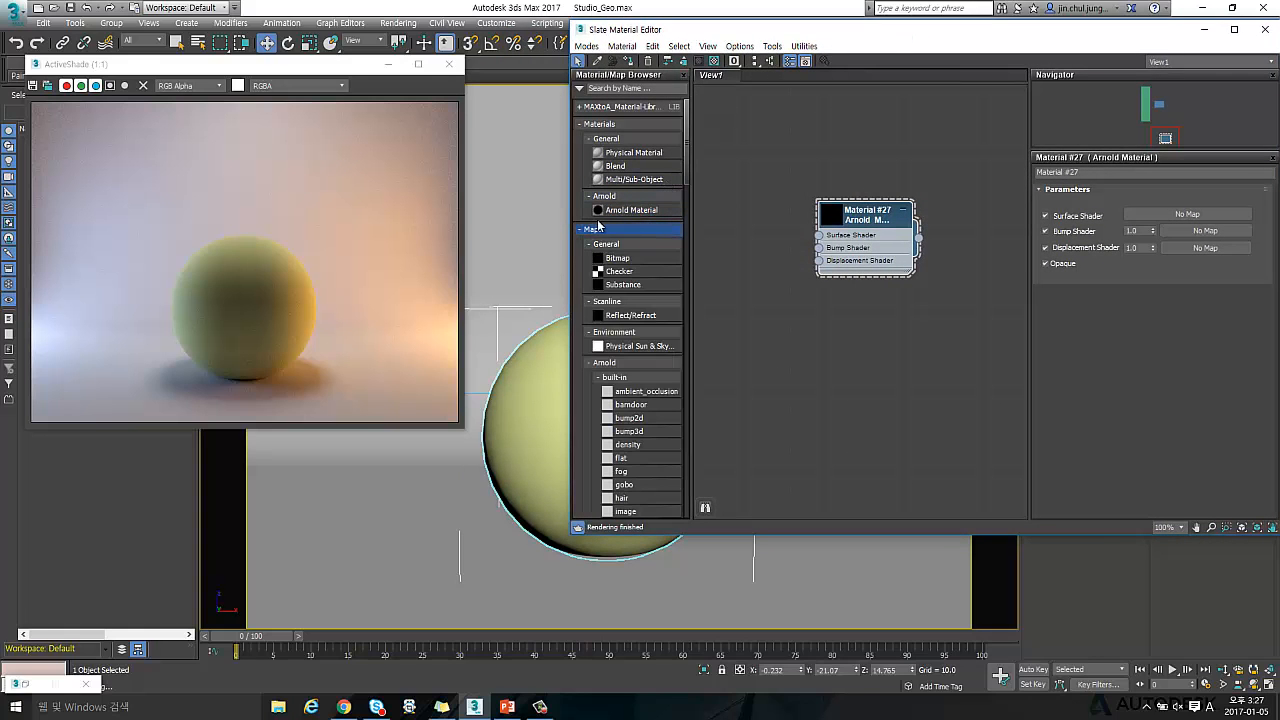
scroll(687, 173, "down", 5)
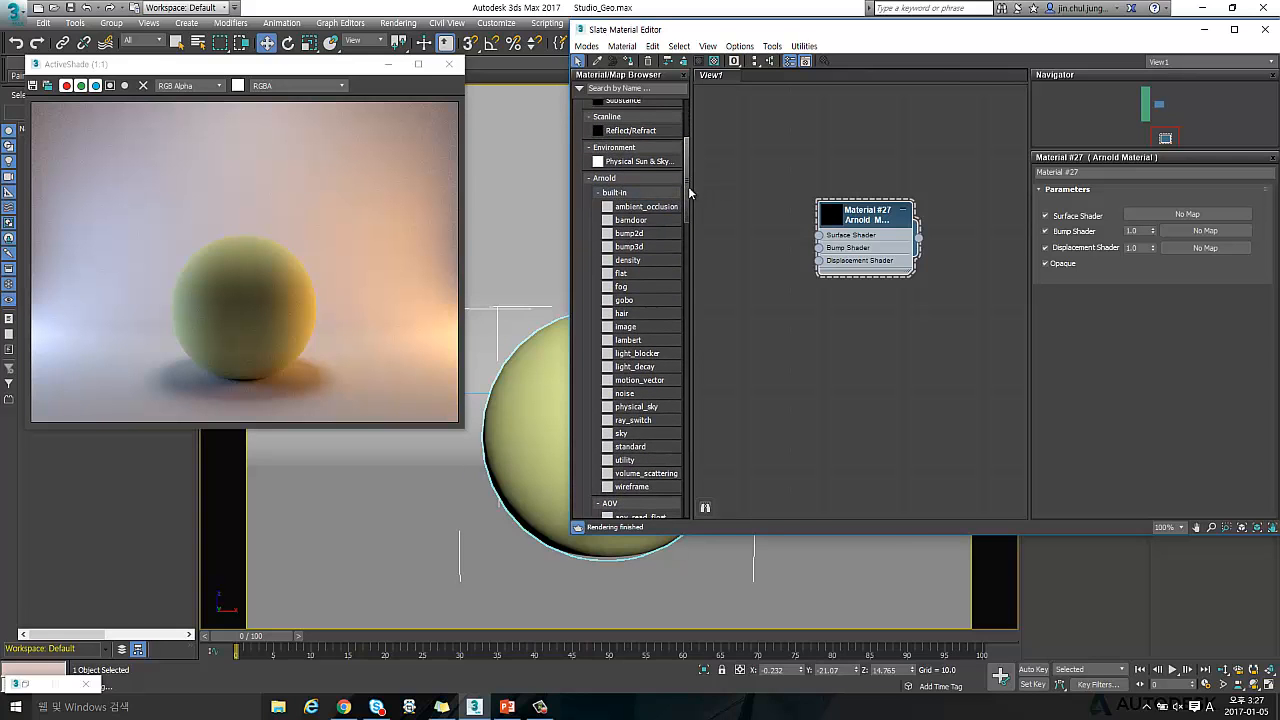
scroll(687, 189, "down", 1)
left_click_drag(689, 188, 735, 186)
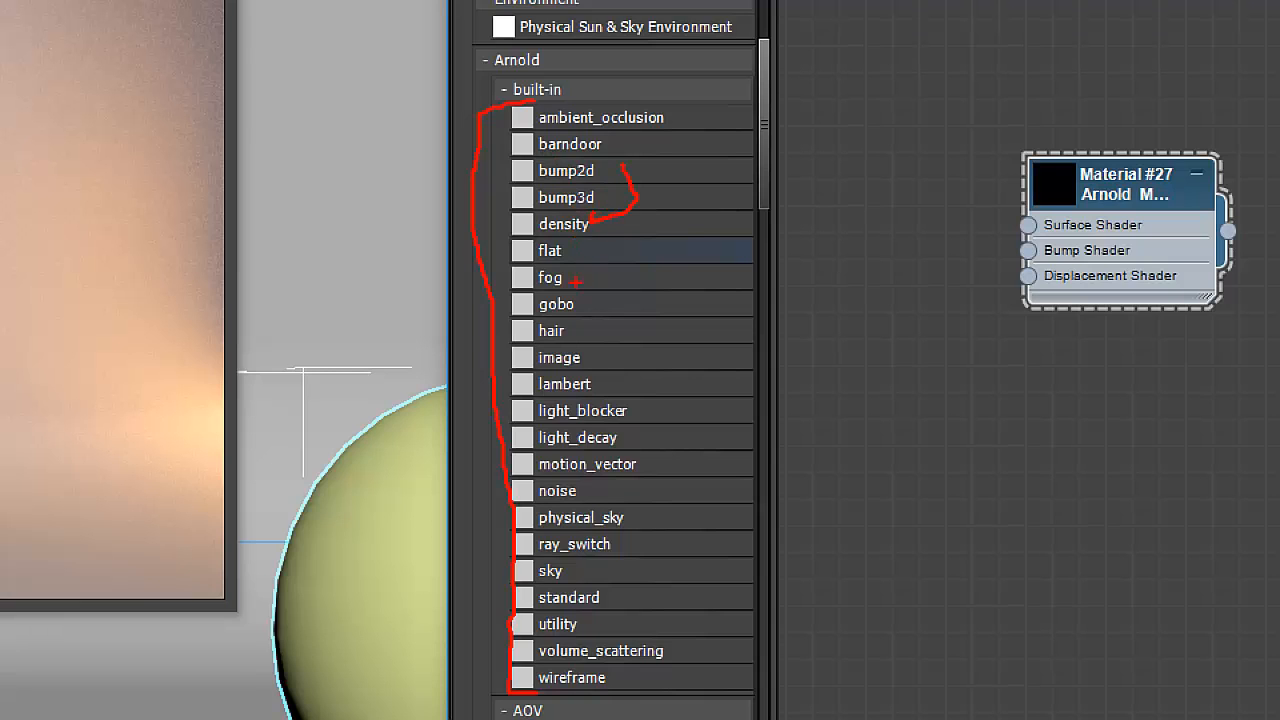
left_click_drag(574, 253, 510, 253)
mouse_move(604, 397)
left_mouse_down()
mouse_move(512, 385)
mouse_move(520, 378)
left_mouse_up()
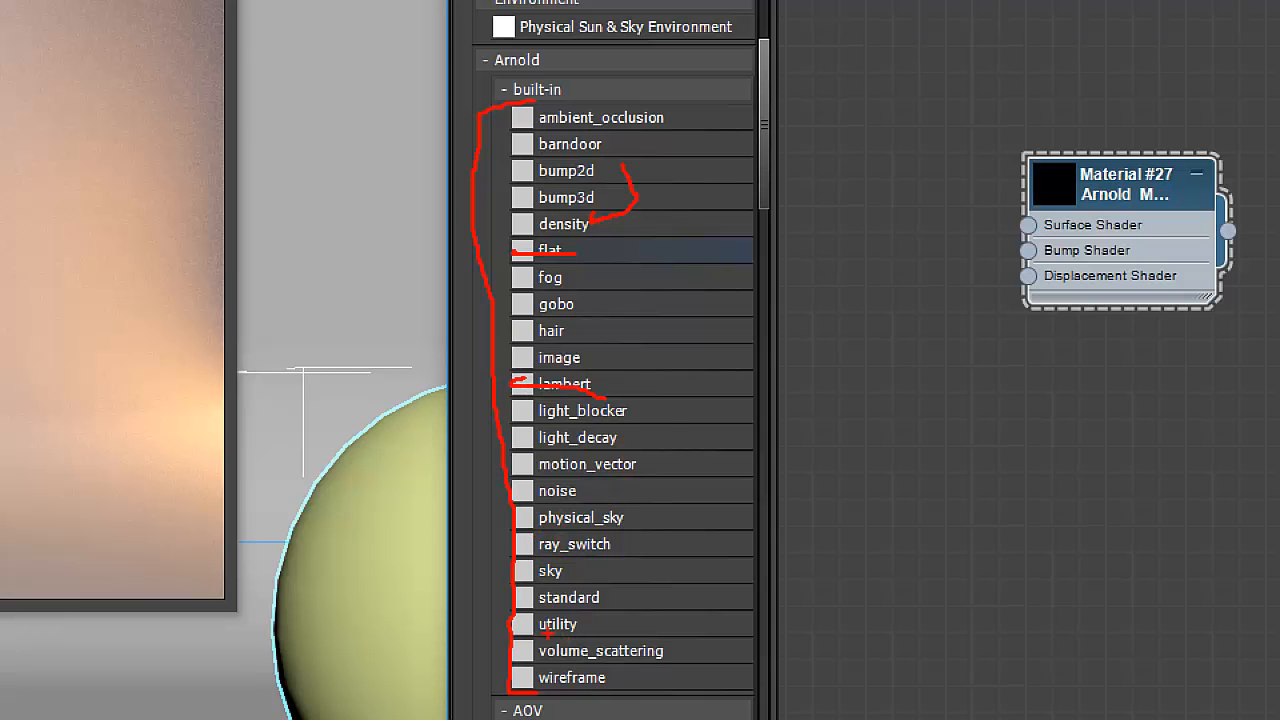
left_click_drag(550, 605, 604, 596)
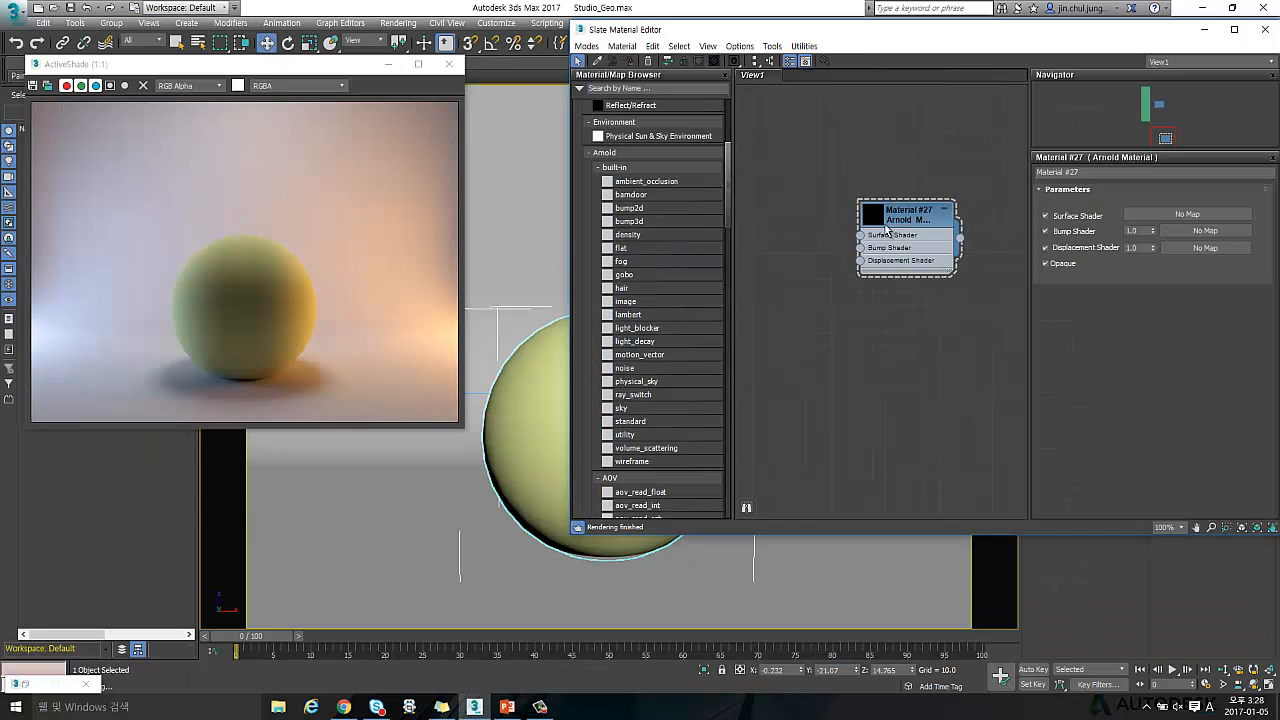
Add a built-in Arnold standard map and connect it to the Arnold material's Surface Shader input
left_click_drag(909, 216, 922, 203)
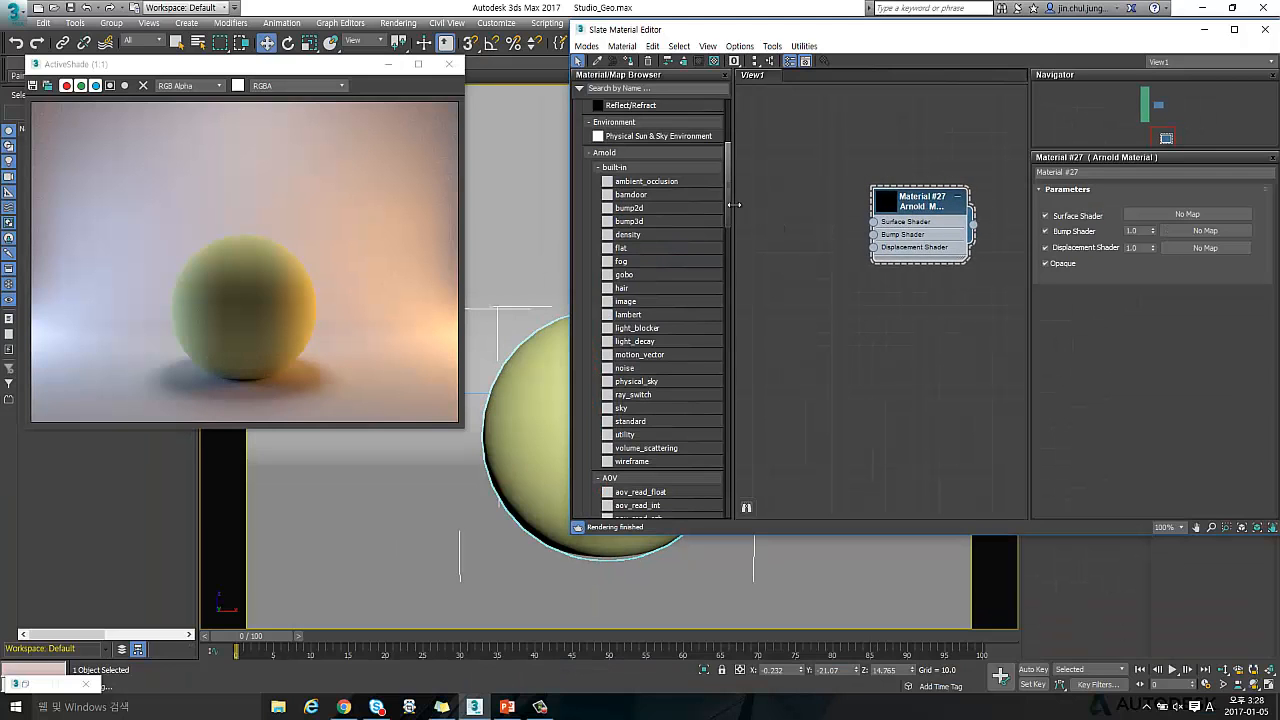
left_click_drag(733, 190, 739, 224)
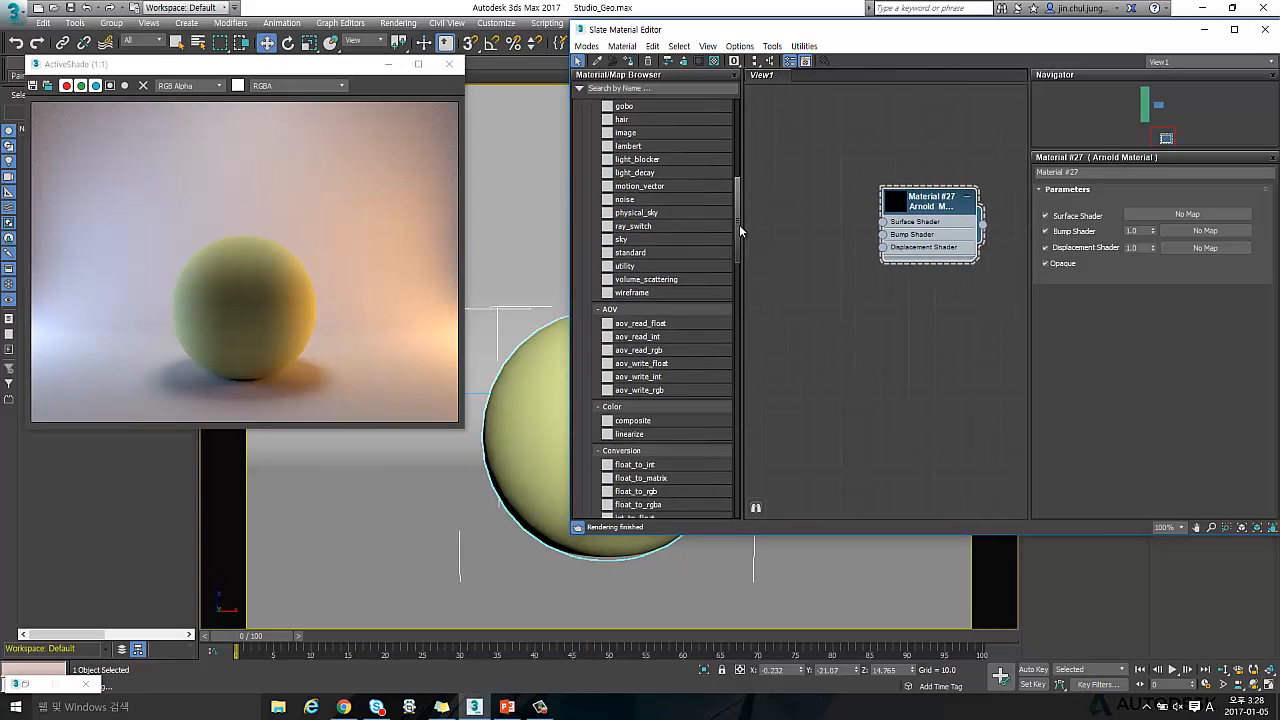
left_click(650, 252)
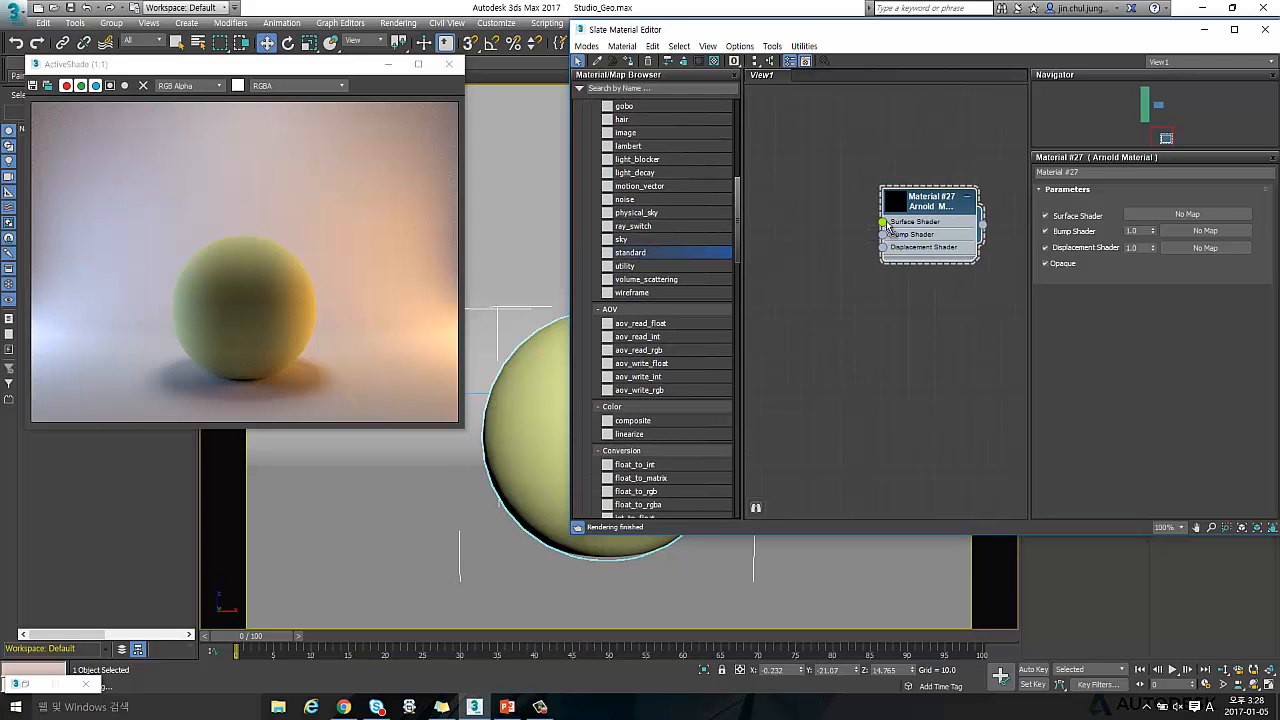
left_click_drag(886, 225, 886, 225)
middle_click_drag(866, 315, 929, 395)
middle_click_drag(788, 108, 824, 119)
middle_click_drag(891, 195, 873, 172)
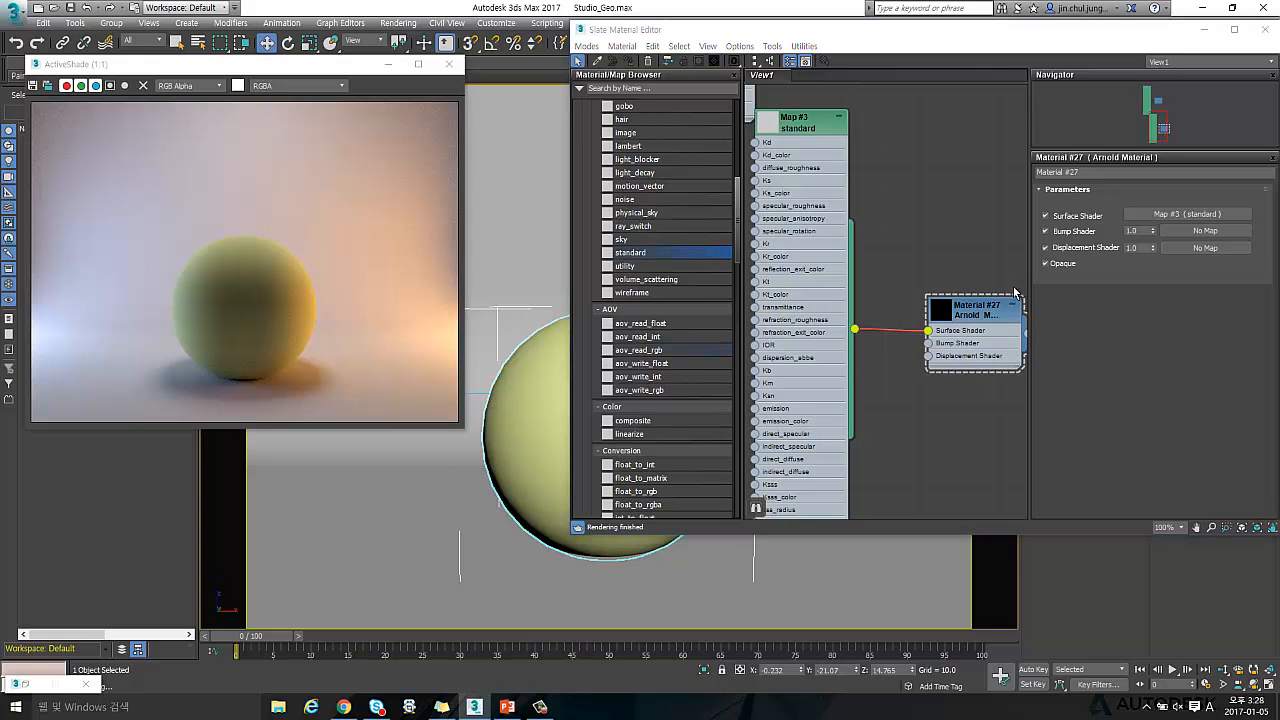
Assign the Arnold material to the selected sphere and move the ActiveShade window up to check the render
right_click(972, 315)
left_click(1000, 334)
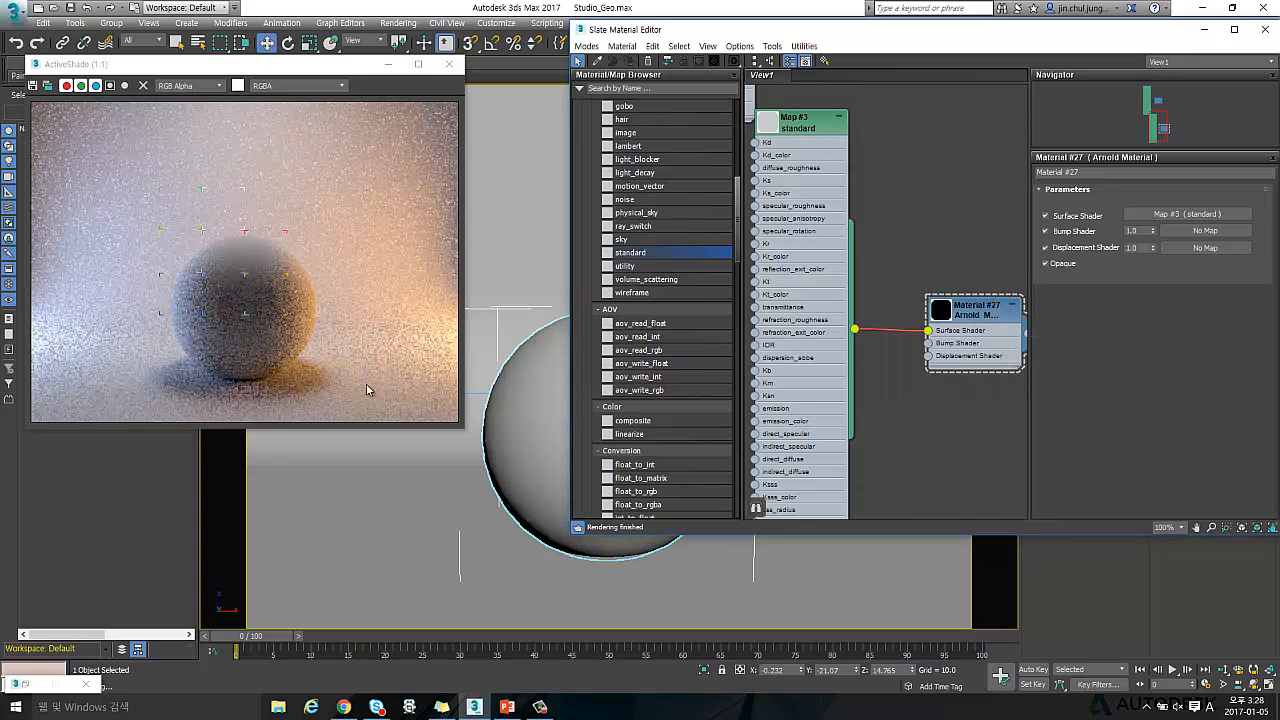
left_click_drag(262, 64, 267, 35)
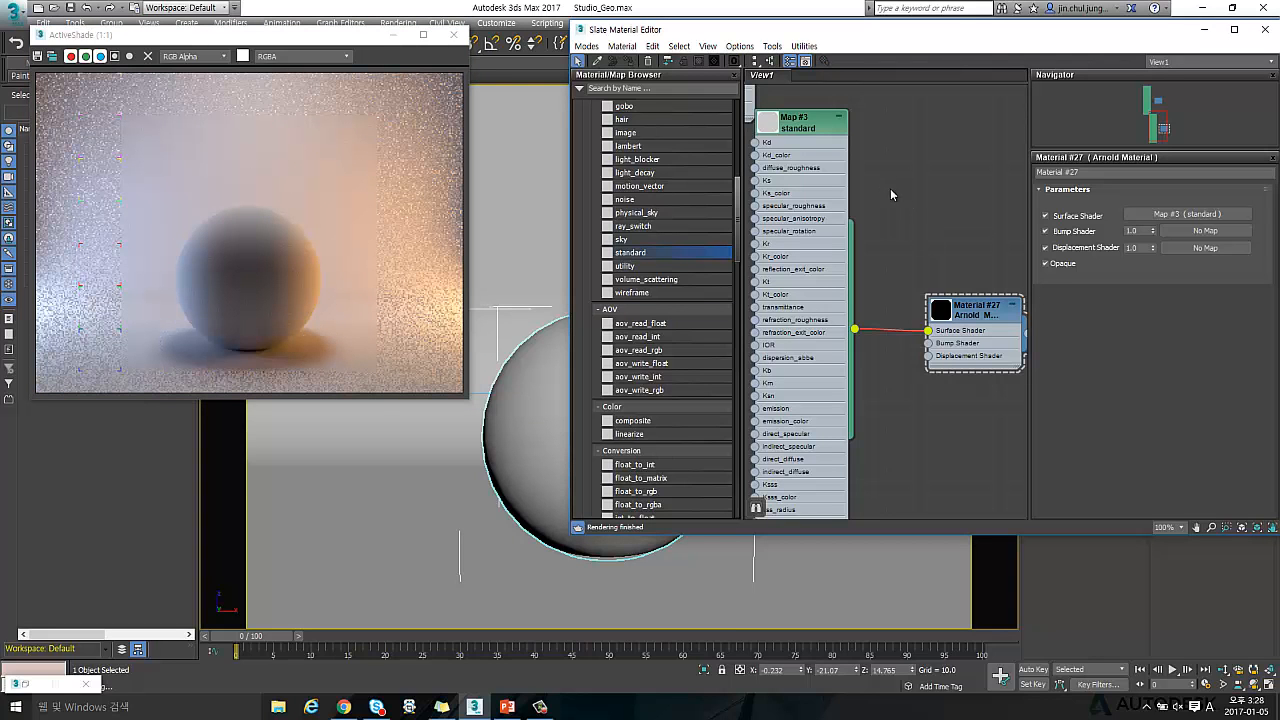
Reposition the standard map node in the view and open its parameters
middle_click_drag(888, 186, 947, 230)
left_click_drag(850, 165, 862, 220)
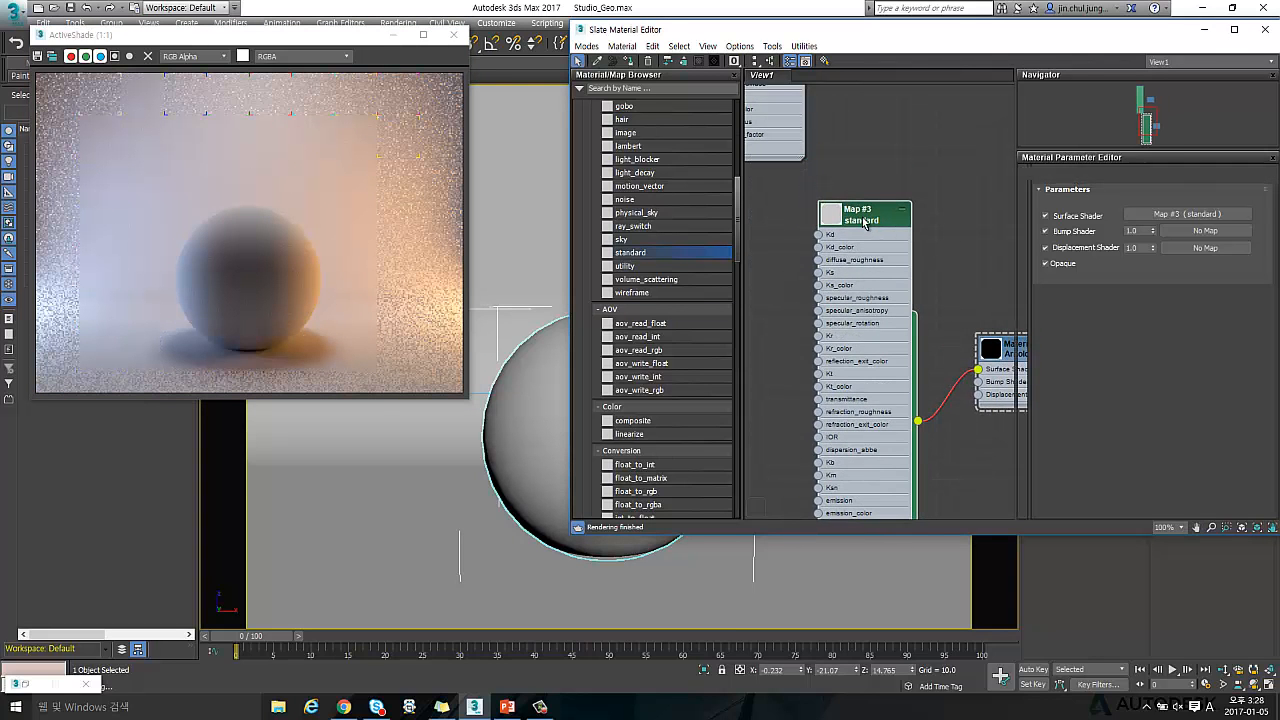
double_click(862, 220)
left_click_drag(1020, 29, 990, 24)
middle_click_drag(911, 200, 882, 183)
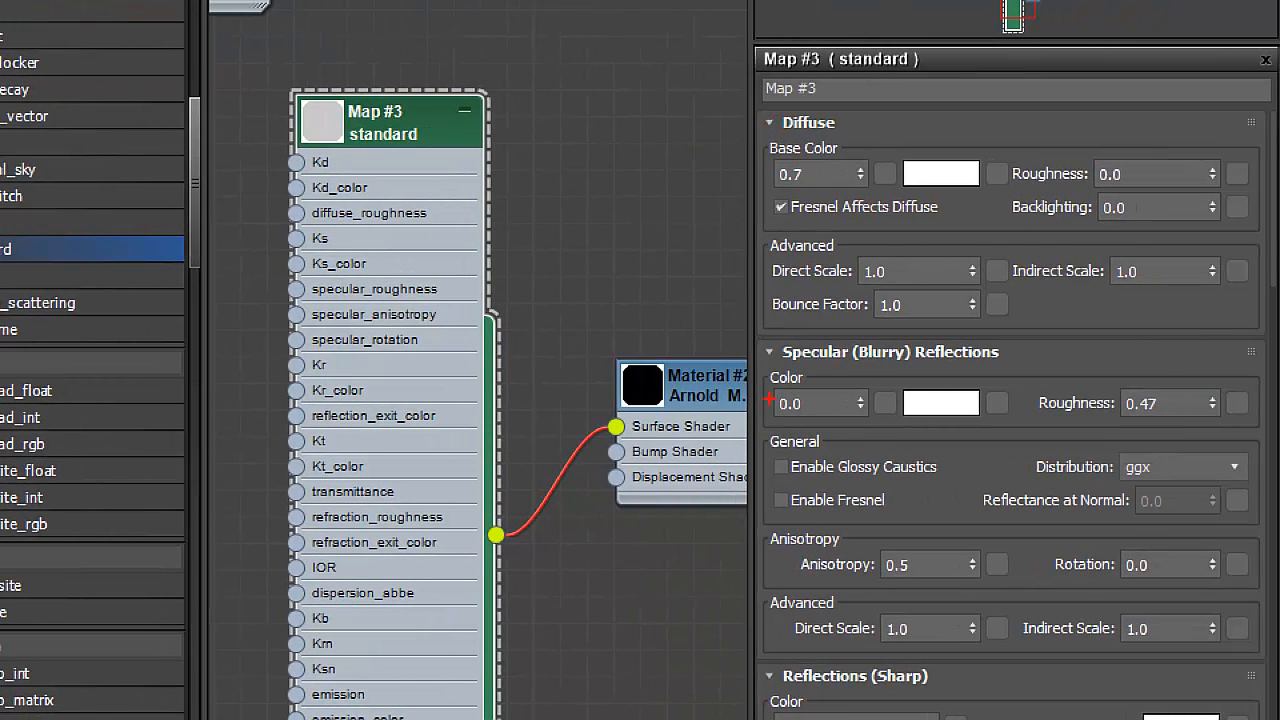
Examine the standard map's Diffuse, Specular, Reflections, Refraction, Sub-Surface Scattering, Emission and AOV settings
mouse_move(847, 137)
left_mouse_down()
mouse_move(750, 118)
mouse_move(858, 140)
left_mouse_up()
left_click_drag(987, 325, 818, 314)
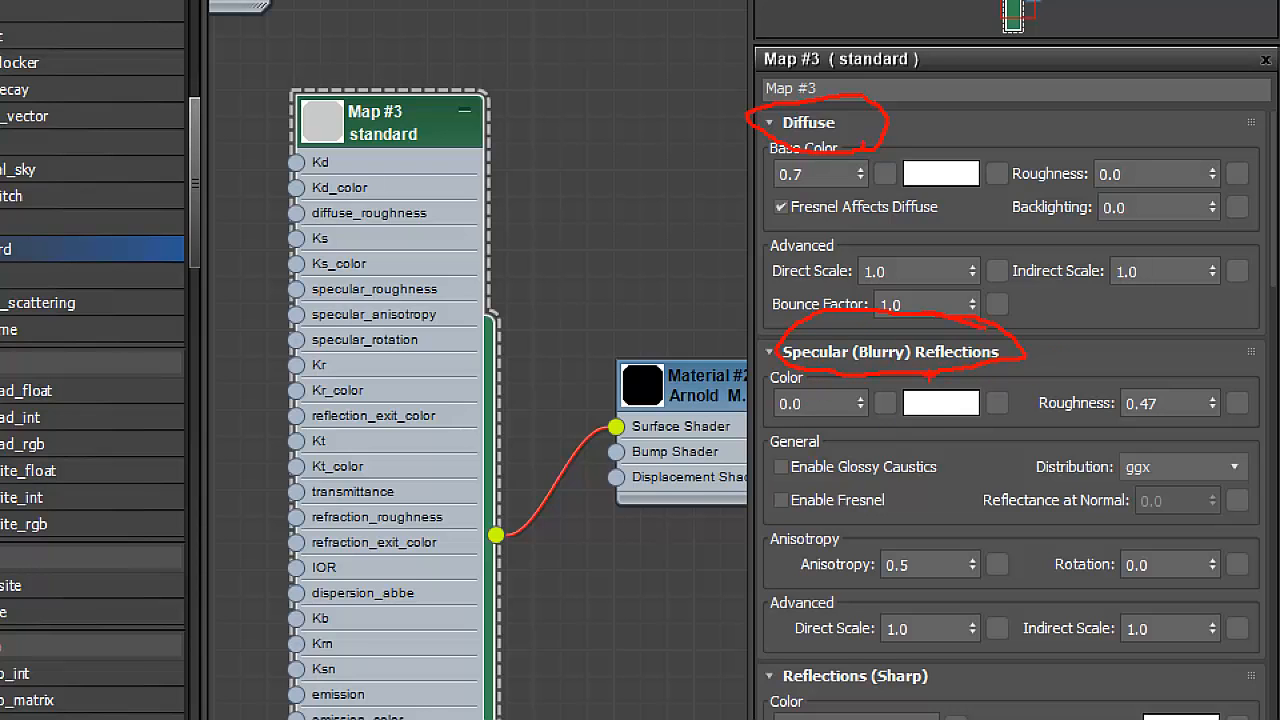
left_click_drag(900, 683, 758, 660)
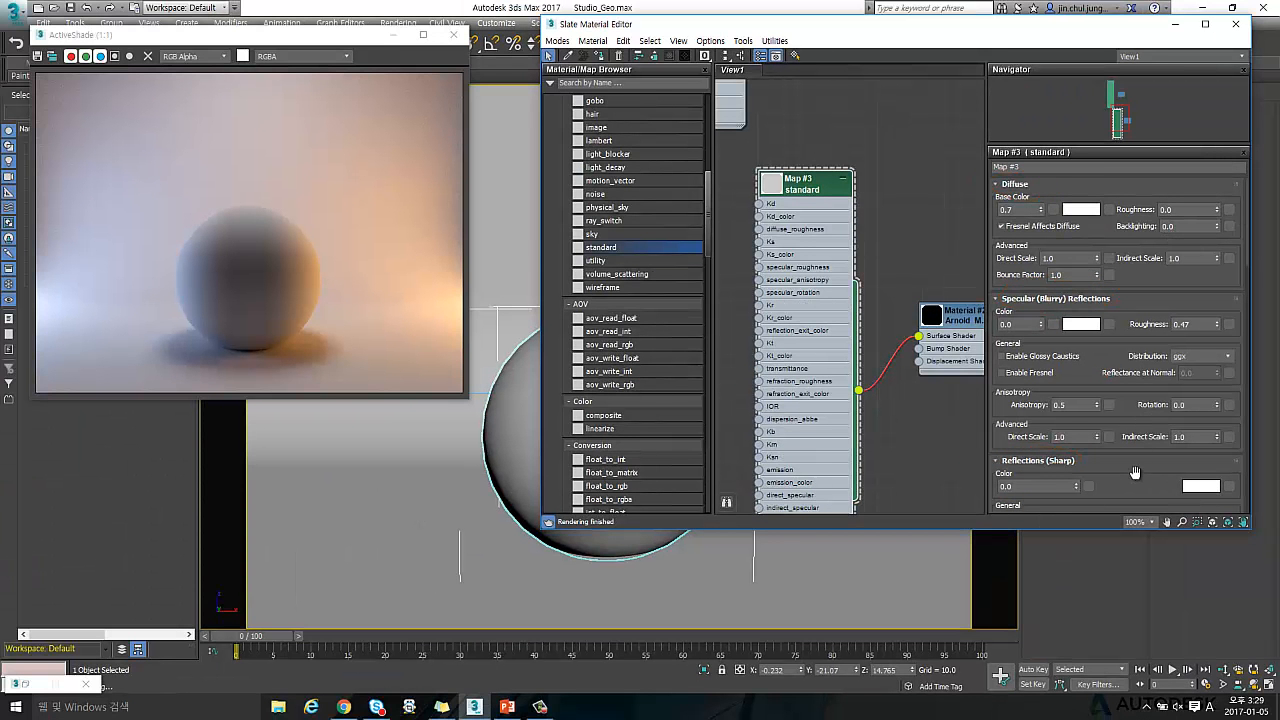
left_click_drag(1133, 476, 1154, 93)
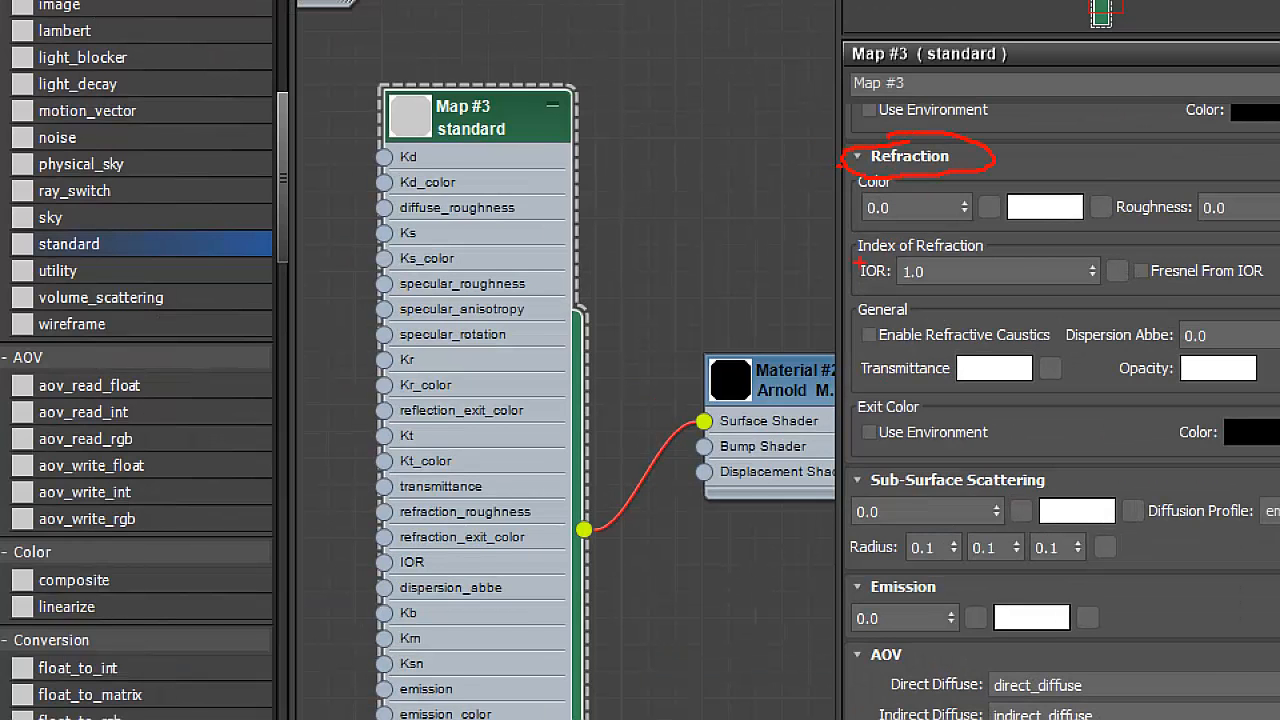
left_click_drag(880, 494, 1030, 453)
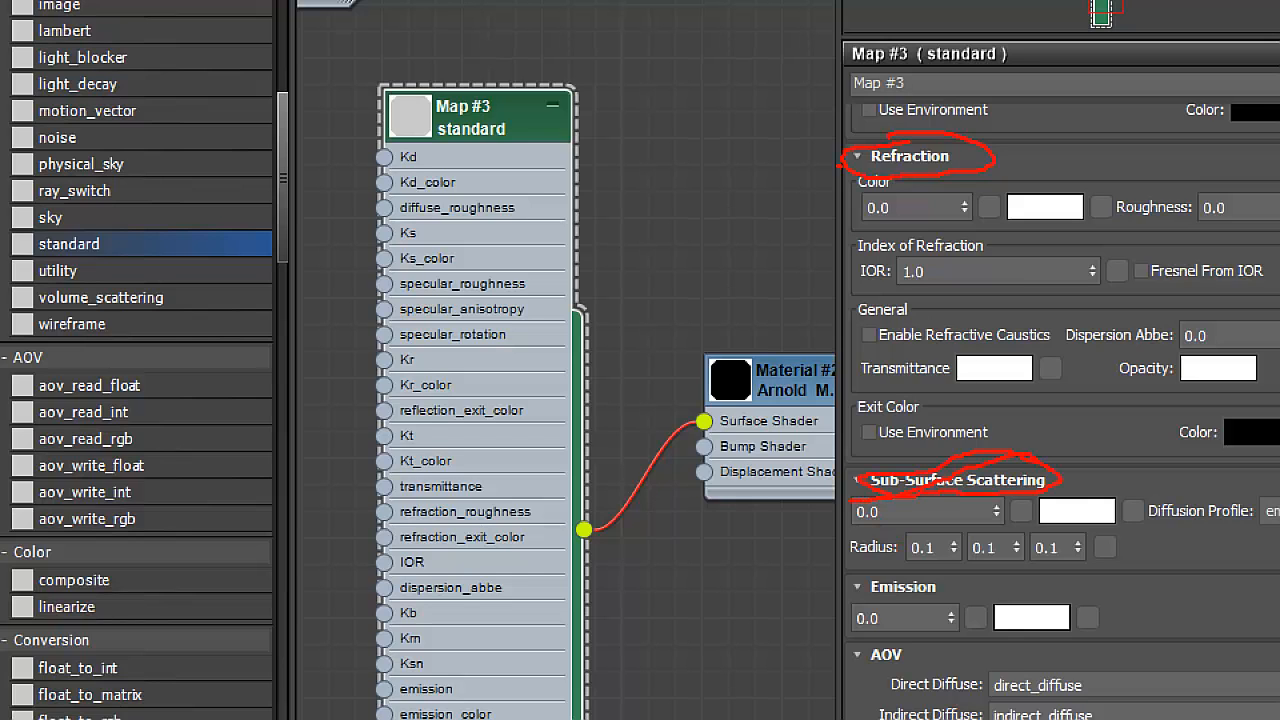
mouse_move(955, 555)
left_mouse_down()
mouse_move(856, 550)
mouse_move(896, 618)
mouse_move(975, 607)
left_mouse_up()
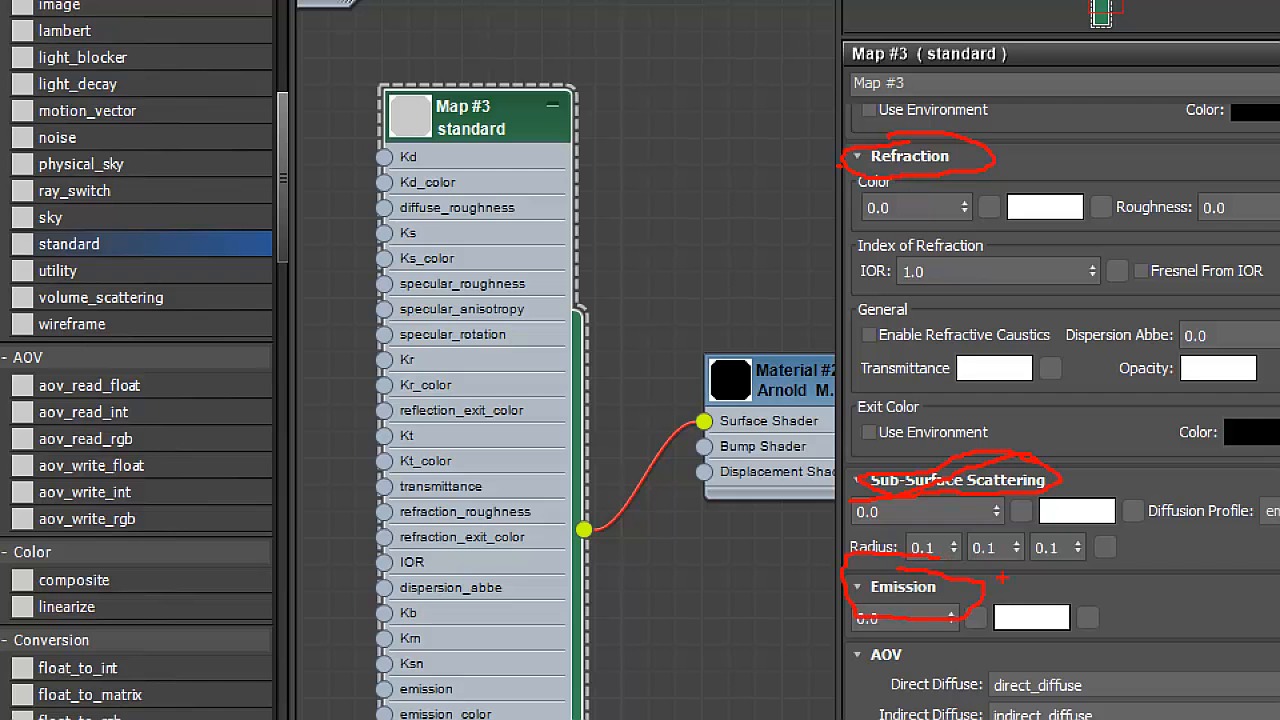
key("Escape")
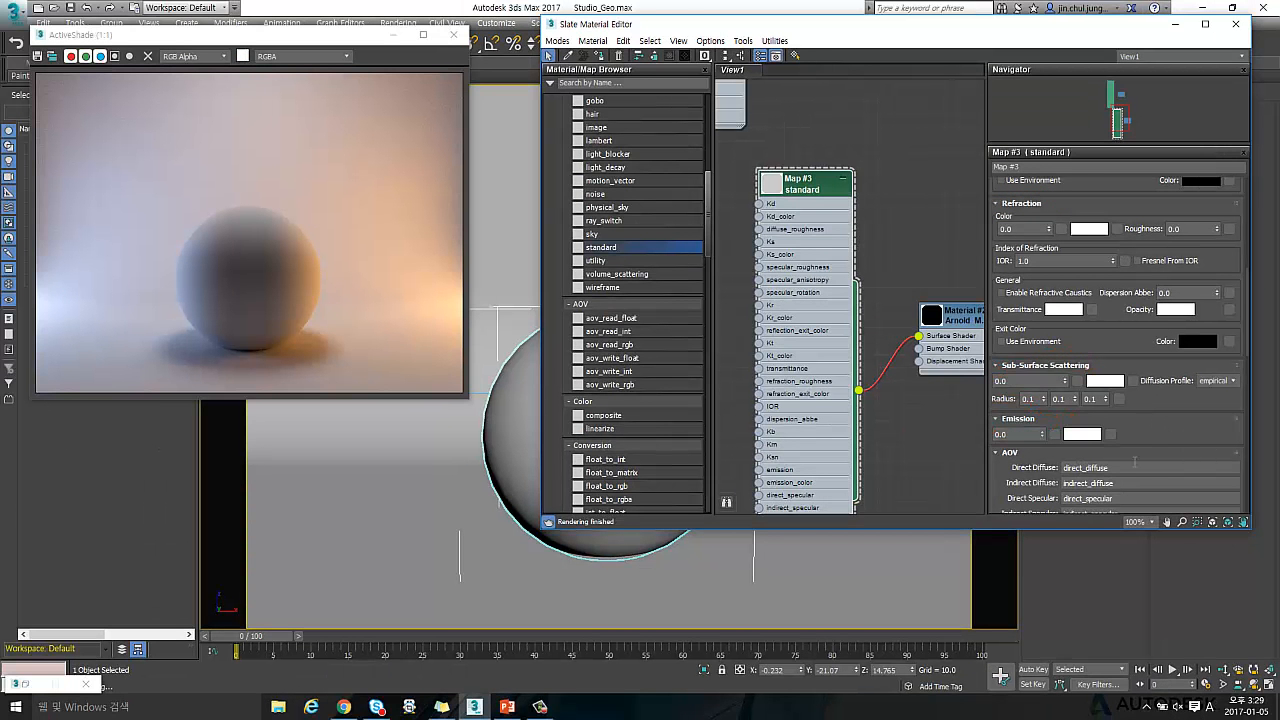
left_click_drag(1024, 479, 1042, 284)
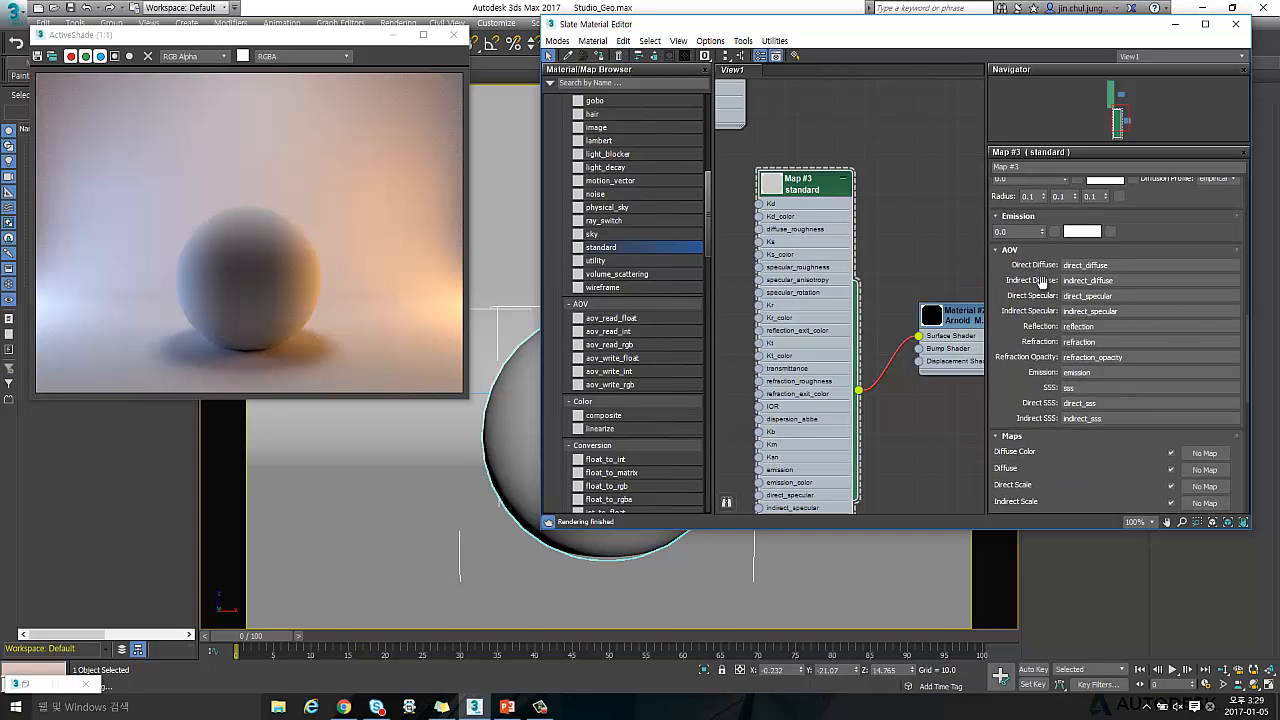
scroll(1040, 318, "down", 2)
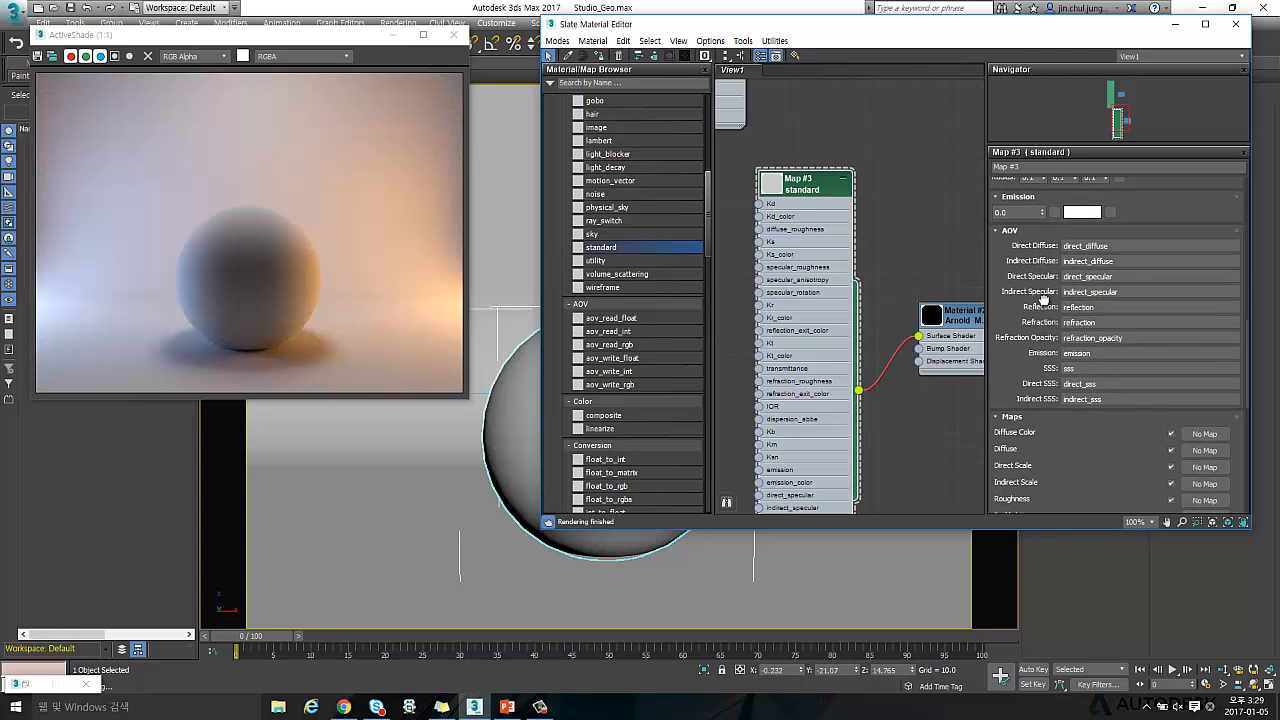
Move the Arnold material node closer to the standard map's output and view the map's AOV and Maps sections
left_click_drag(971, 332, 944, 386)
left_click_drag(955, 193, 896, 346)
left_click_drag(1010, 255, 1011, 210)
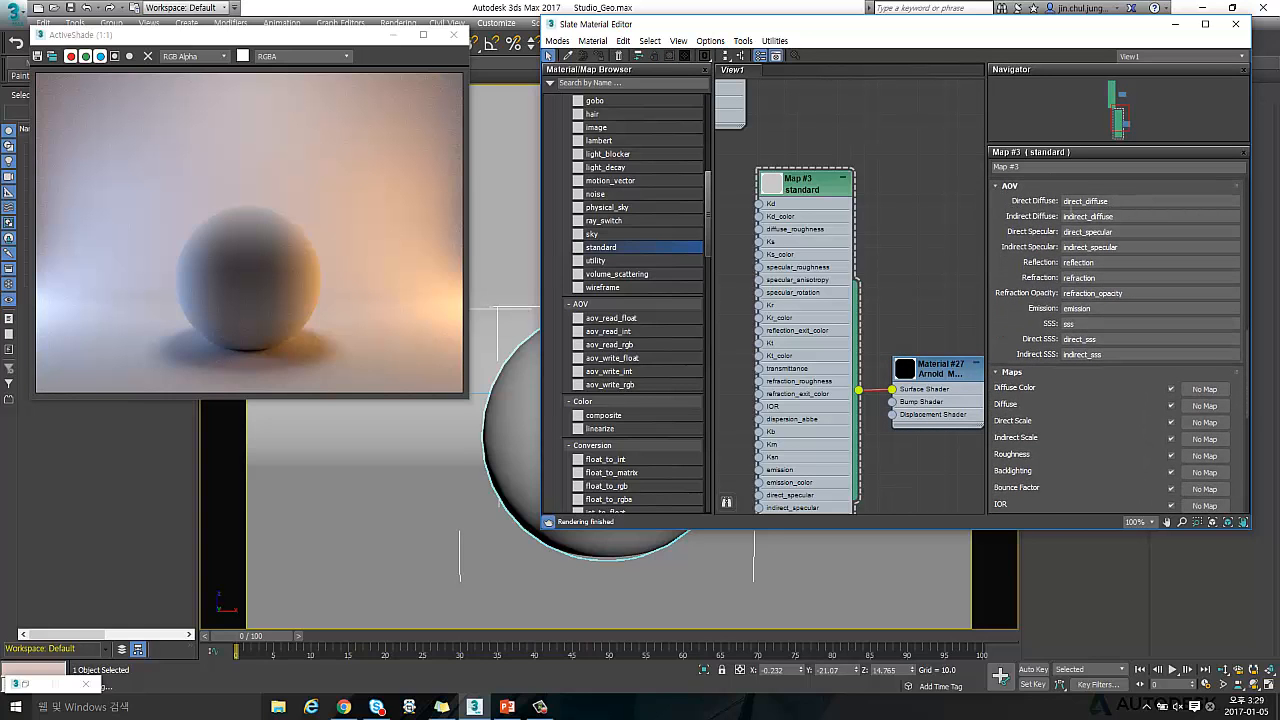
Review the standard map's AOV name fields, from direct diffuse and specular through refraction opacity, emission and SSS
left_click(1111, 201)
key("Tab")
key("Tab")
key("Tab")
key("Tab")
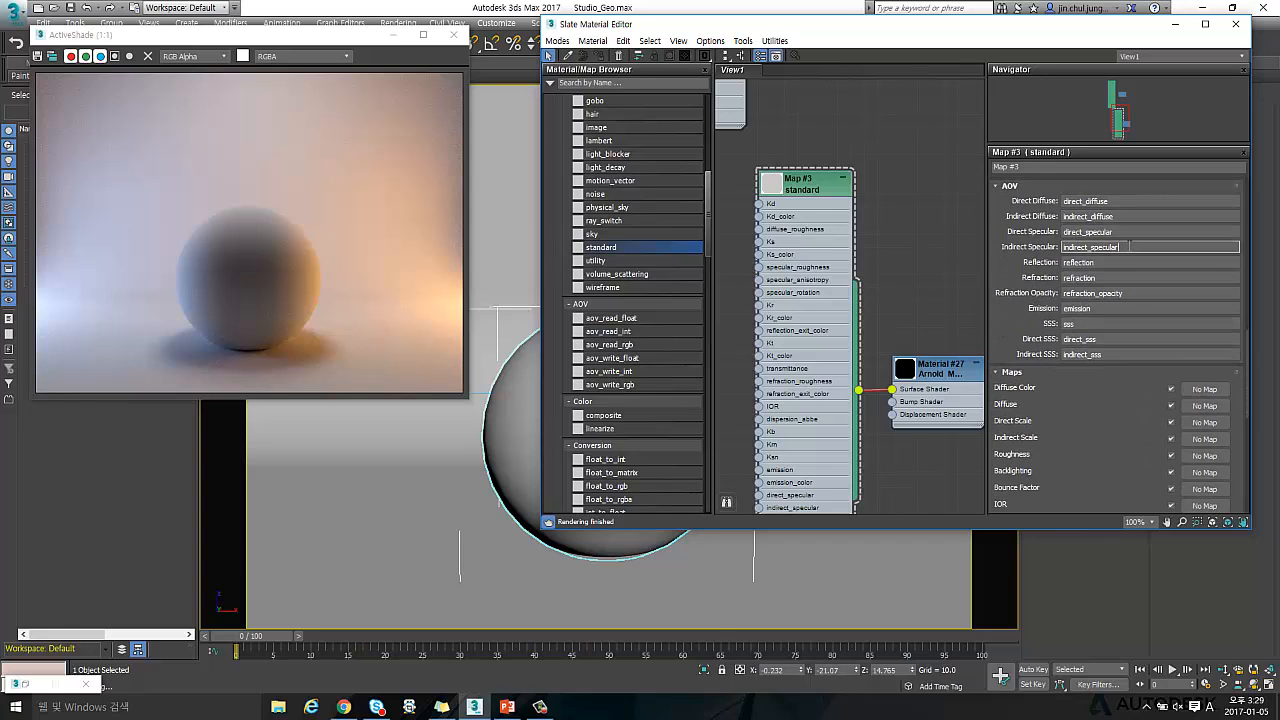
left_click(1149, 292)
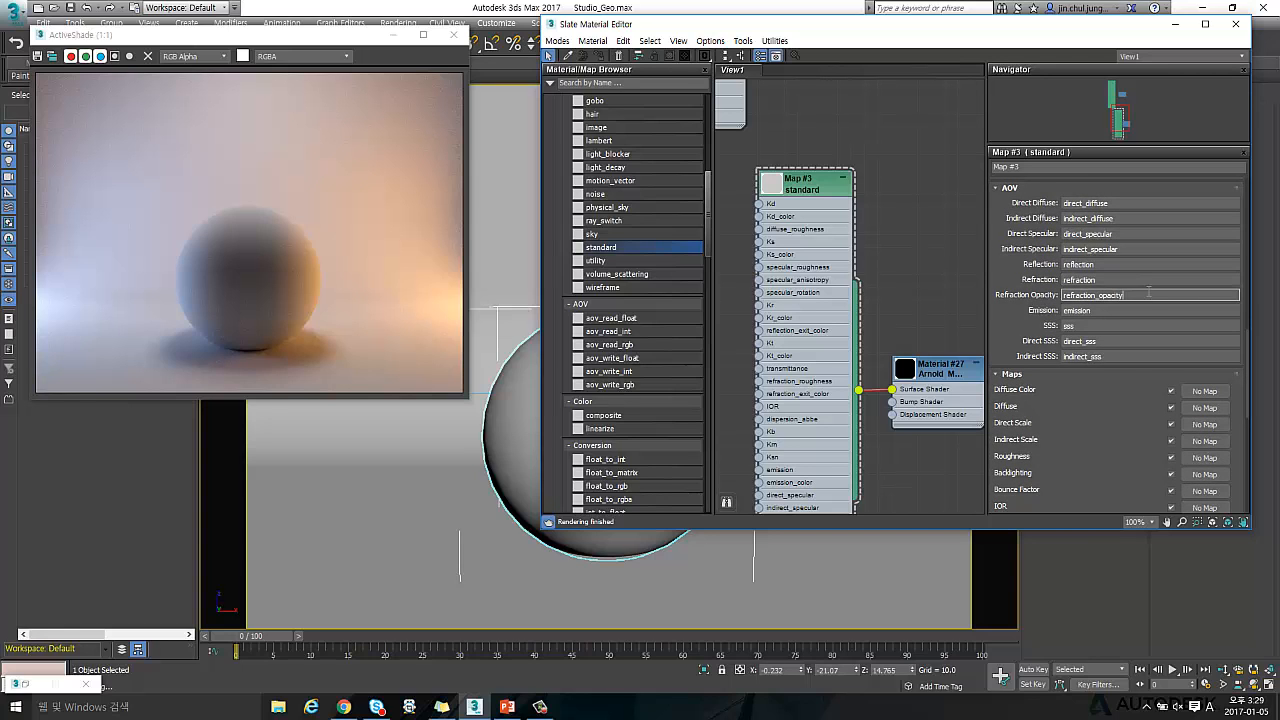
left_click(1156, 310)
left_click(1155, 324)
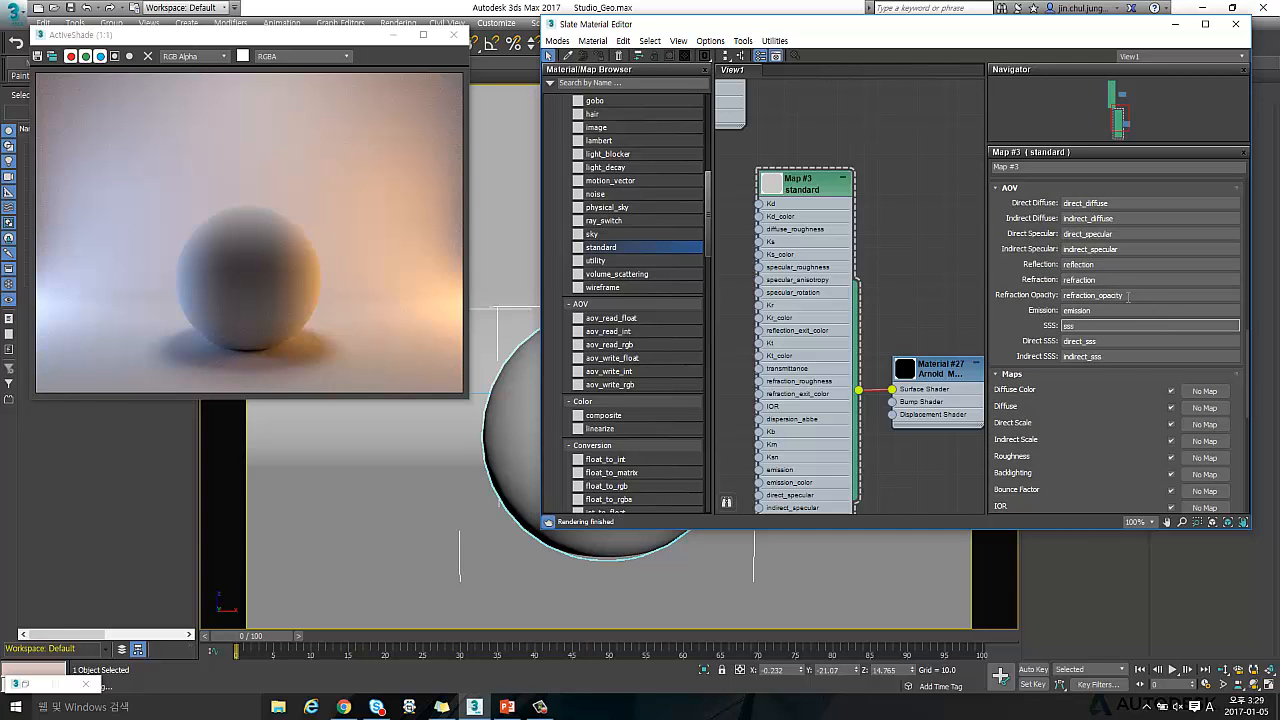
scroll(1011, 197, "up", 1)
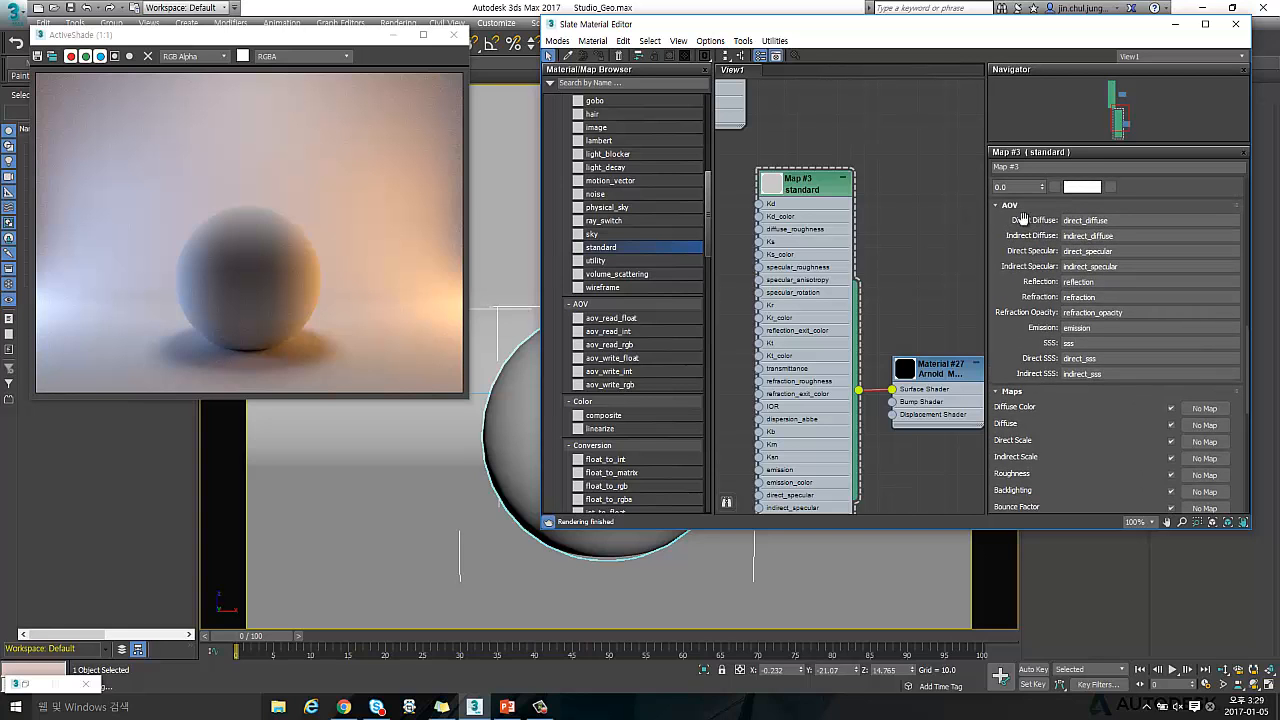
Return to the standard map's Diffuse section and set the base color weight to 0.7
left_click_drag(1030, 251, 1035, 66)
left_click_drag(1111, 270, 1112, 101)
left_click_drag(1083, 352, 1109, 426)
left_click_drag(1092, 220, 1064, 550)
left_click_drag(1018, 323, 1029, 512)
left_click_drag(1117, 204, 1097, 590)
double_click(1018, 209)
type("0.7")
key("Return")
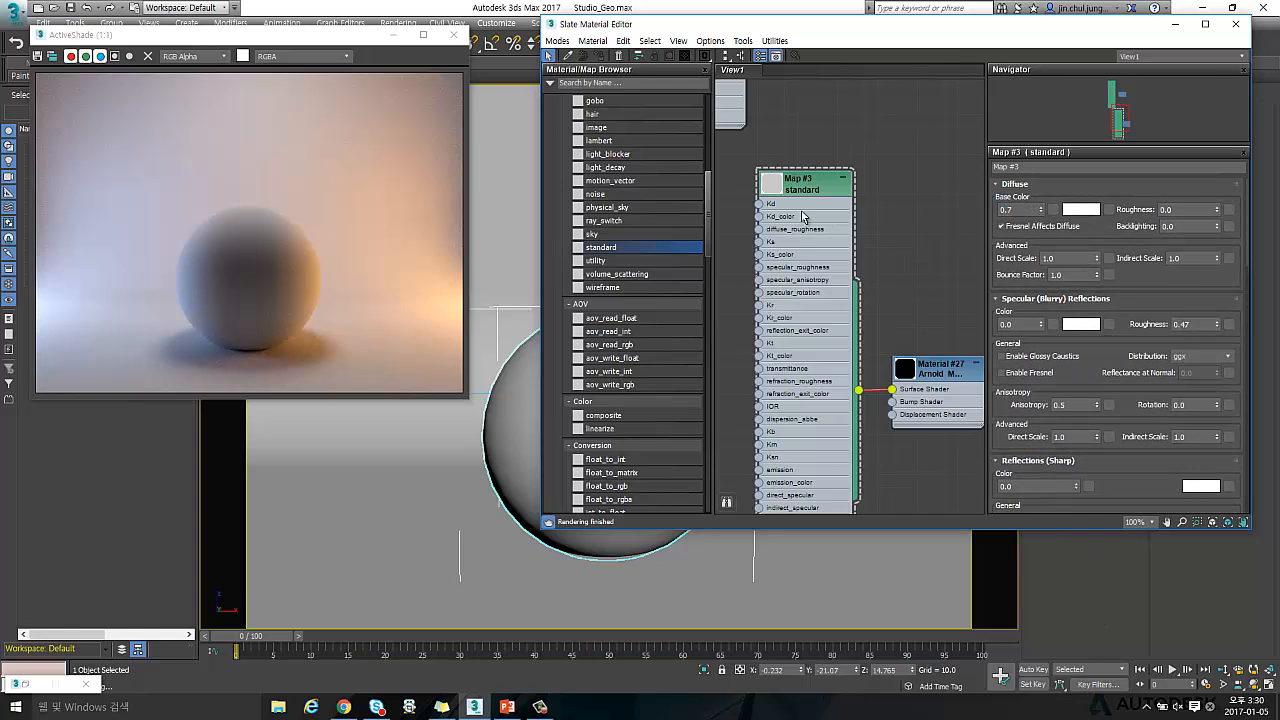
Change the standard map's diffuse base color to a light salmon red with a weight of 1.0
left_click(1080, 210)
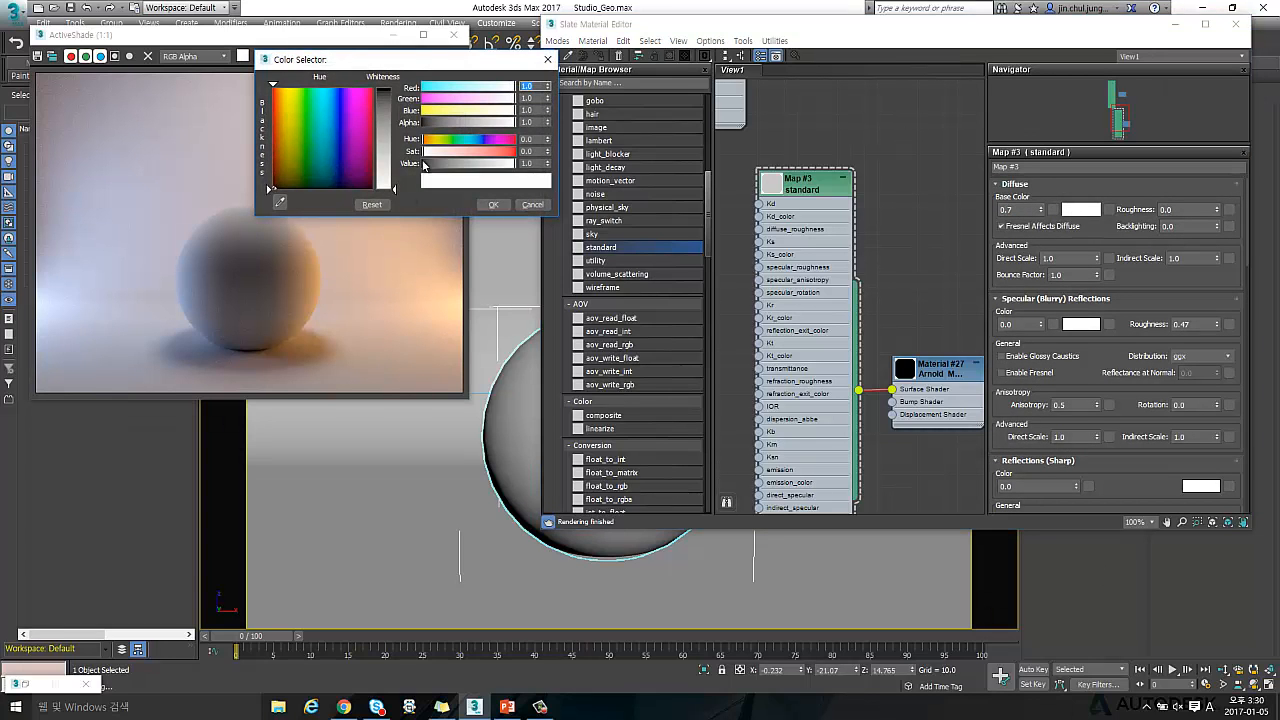
left_click(377, 124)
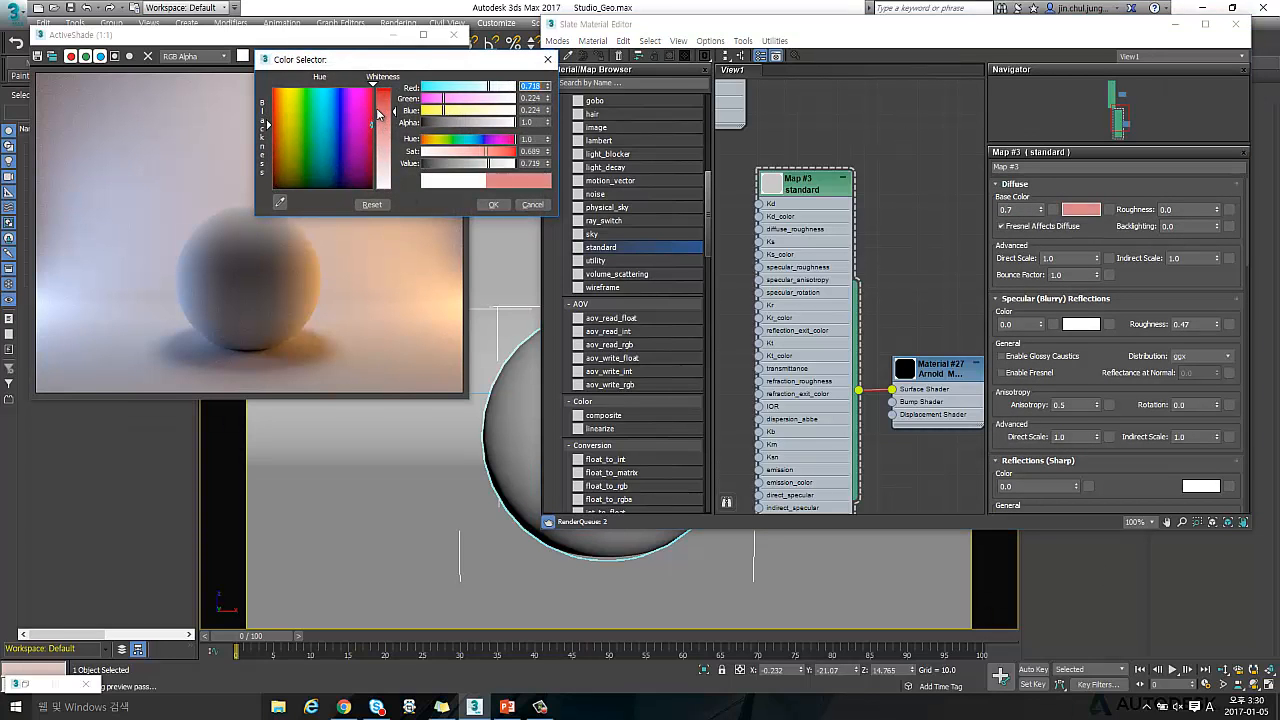
left_click_drag(393, 108, 393, 119)
left_click(493, 204)
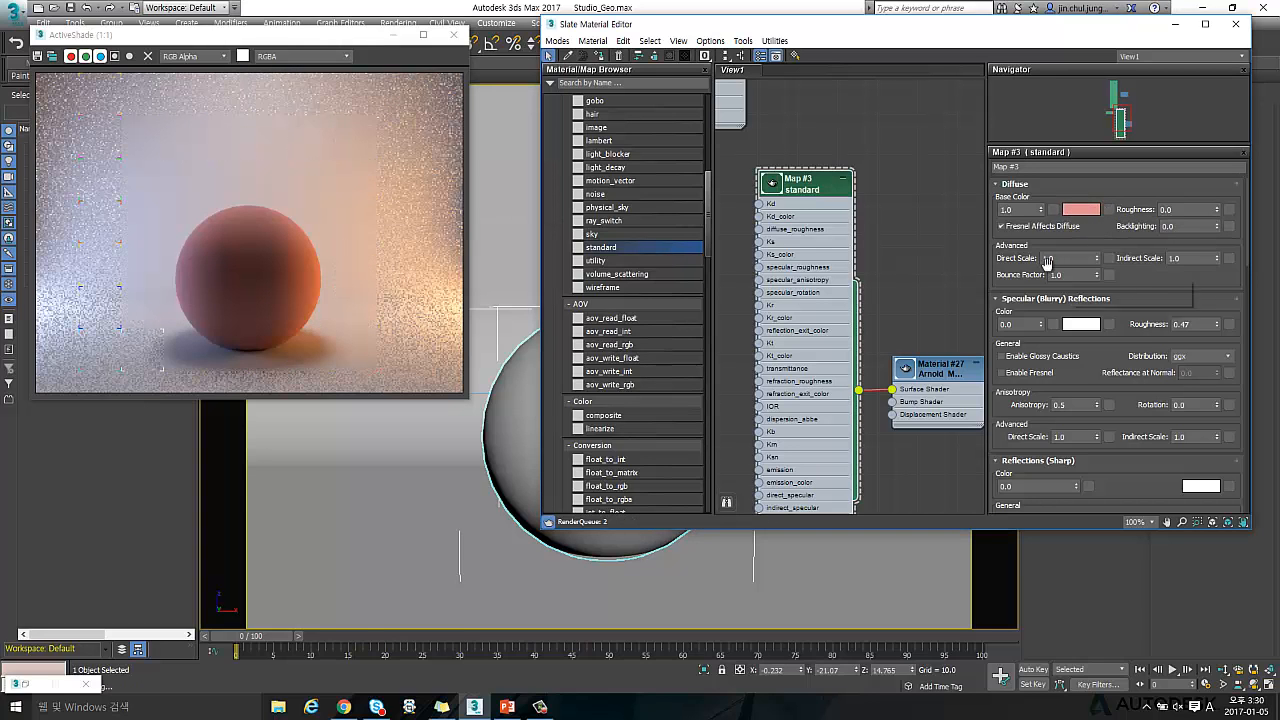
Set the specular (blurry) reflection weight to 0.5 and its roughness to 0.1
double_click(1030, 324)
type("0.5")
key("Return")
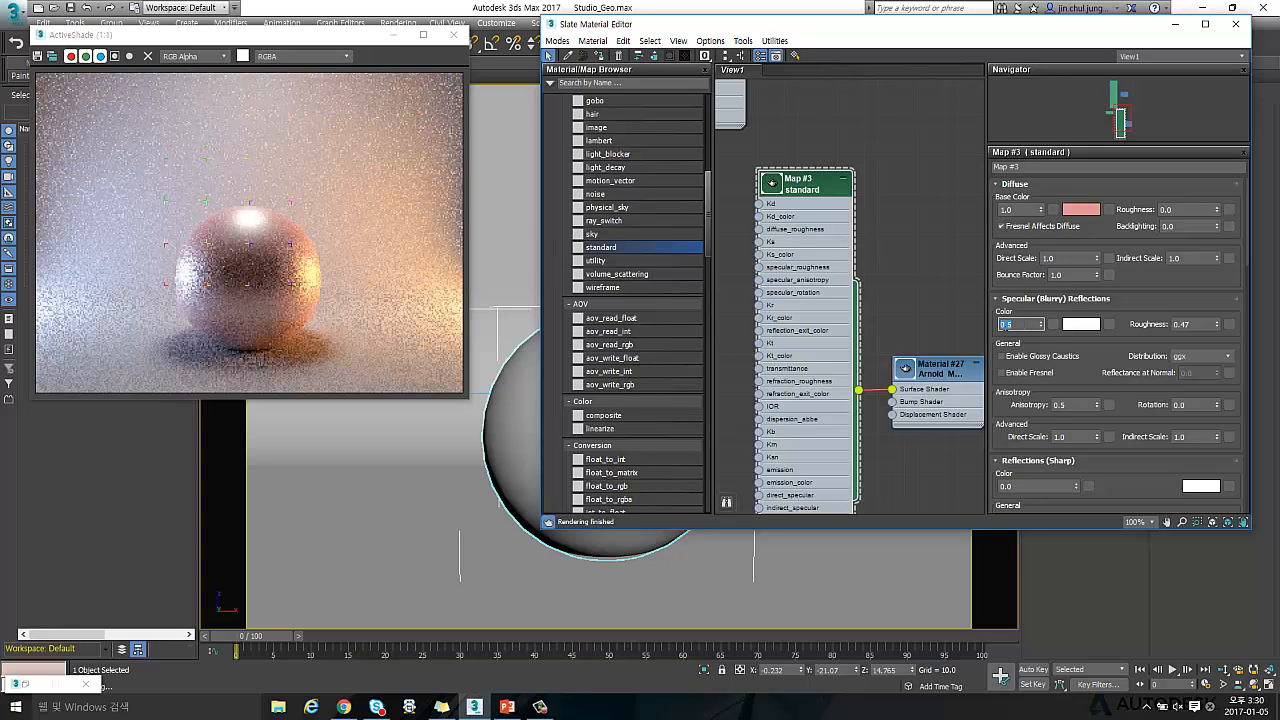
left_click_drag(1054, 344, 1047, 333)
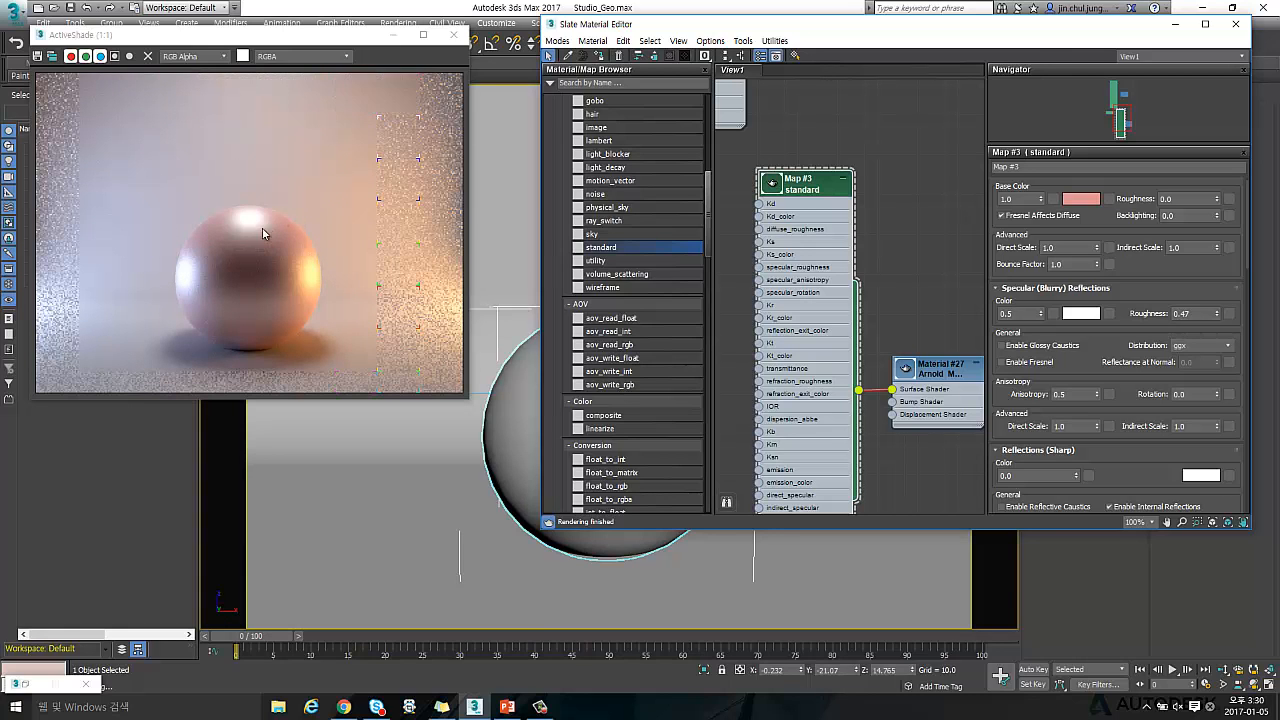
left_click_drag(1216, 316, 1222, 336)
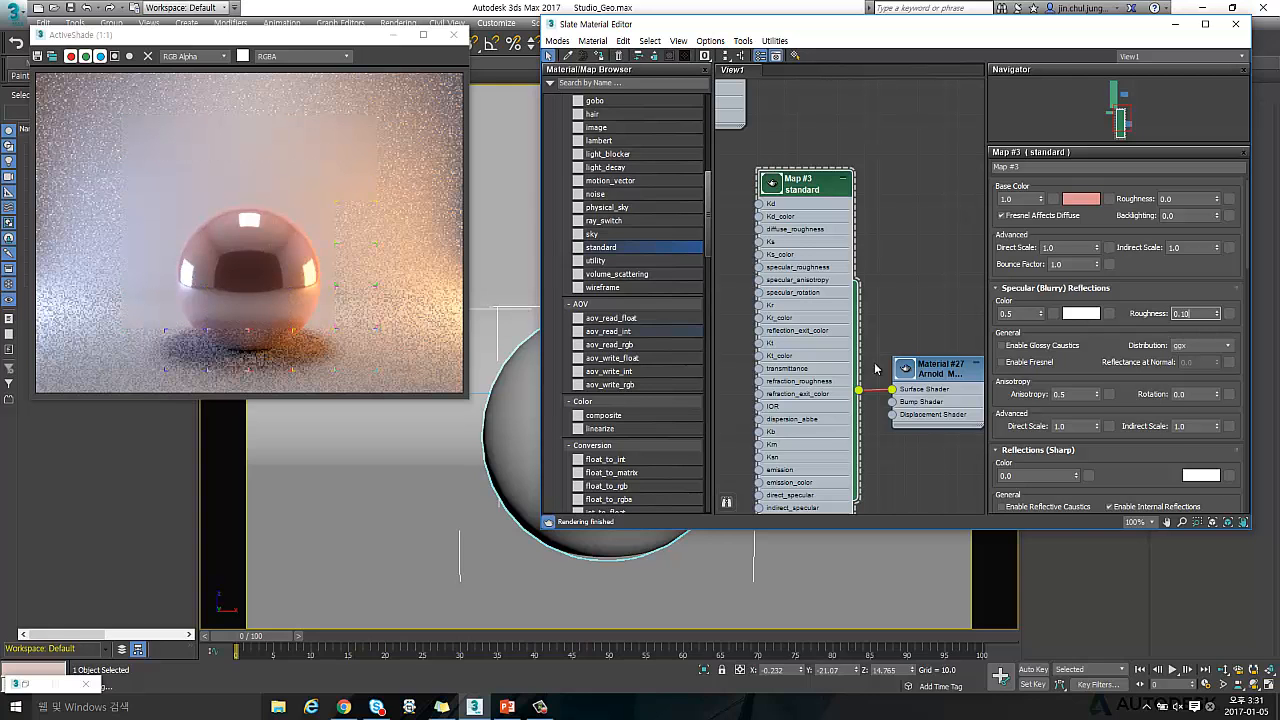
Try Fresnel on the specular (blurry) reflections and switch it back off
scroll(1010, 392, "down", 1)
scroll(1012, 378, "down", 3)
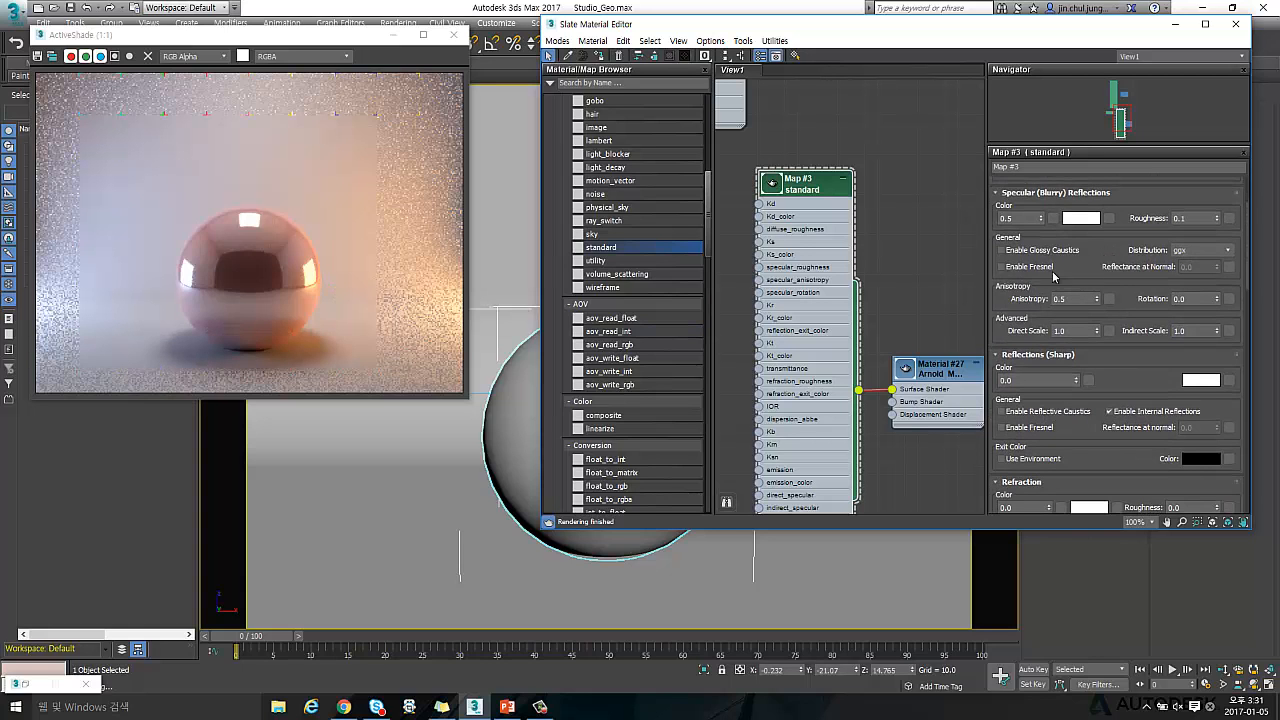
scroll(1115, 262, "down", 1)
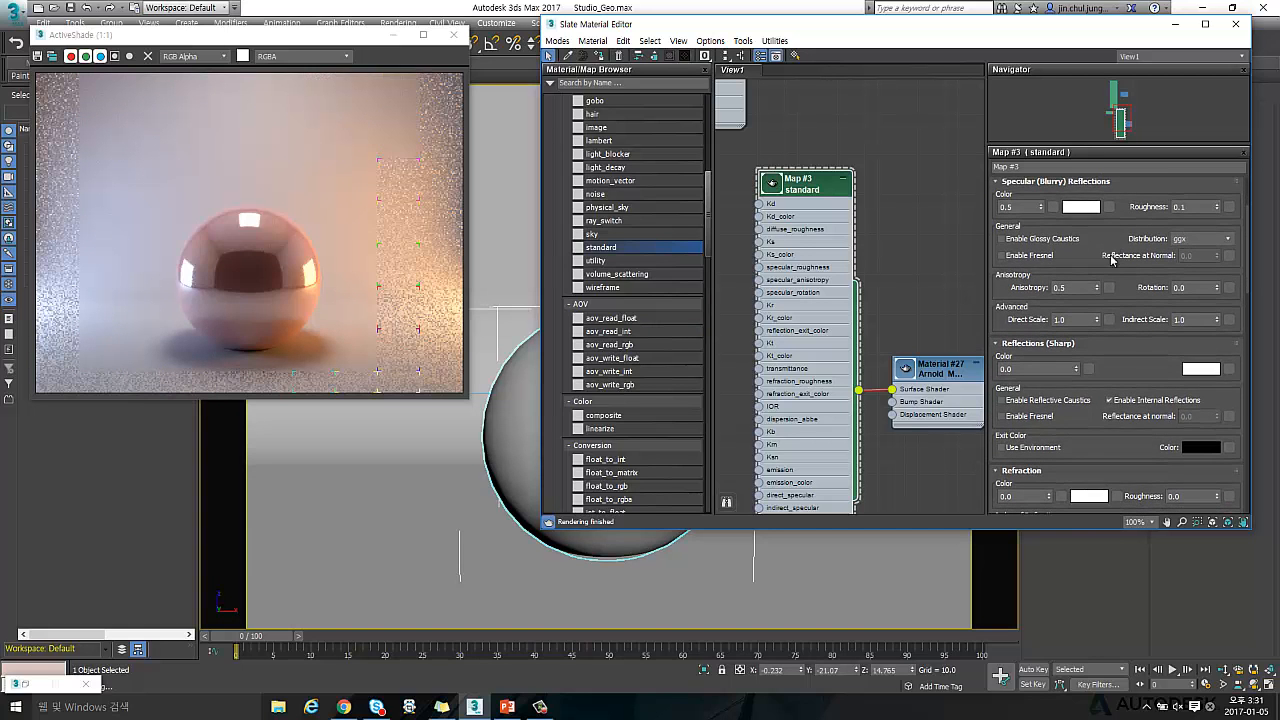
left_click(1036, 255)
left_click(1034, 254)
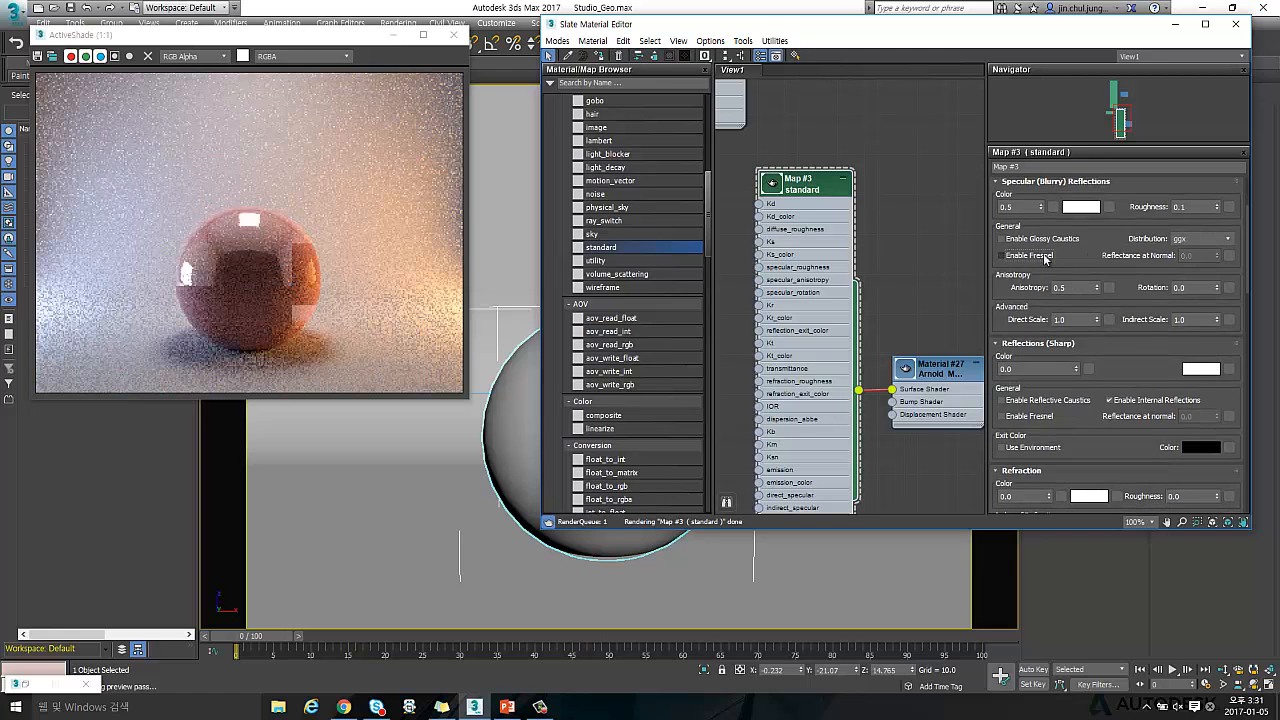
Look through the standard map's Reflections, Refraction, Sub-Surface Scattering and Emission settings and return to Diffuse
scroll(1112, 229, "down", 4)
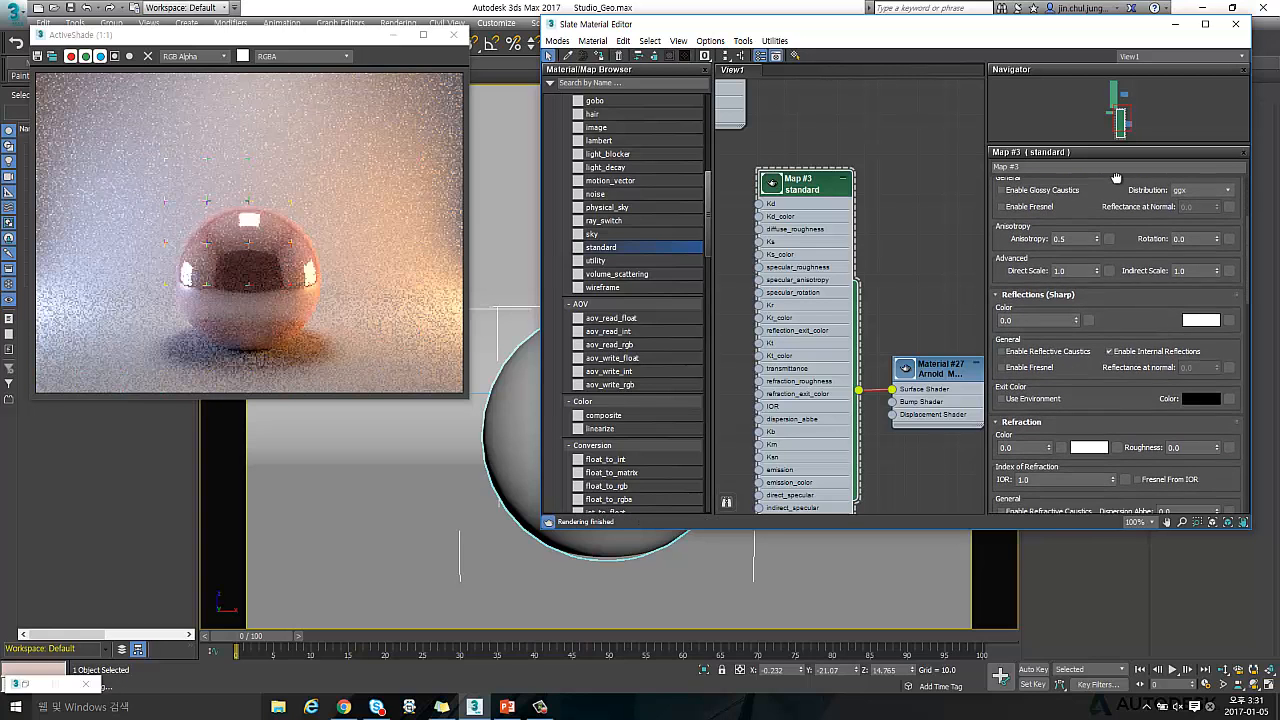
scroll(1118, 360, "down", 10)
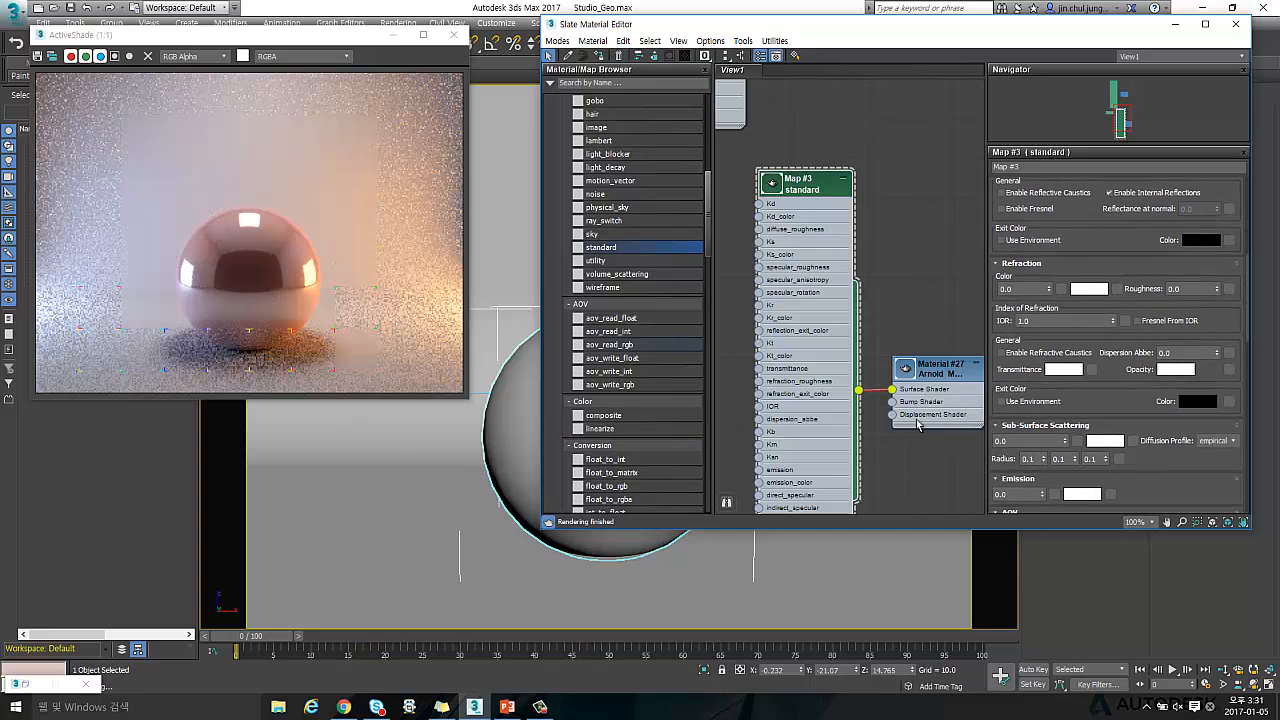
mouse_move(1115, 246)
left_mouse_down()
mouse_move(1115, 172)
mouse_move(1127, 366)
mouse_move(1113, 449)
left_mouse_up()
left_click_drag(1124, 246, 1113, 374)
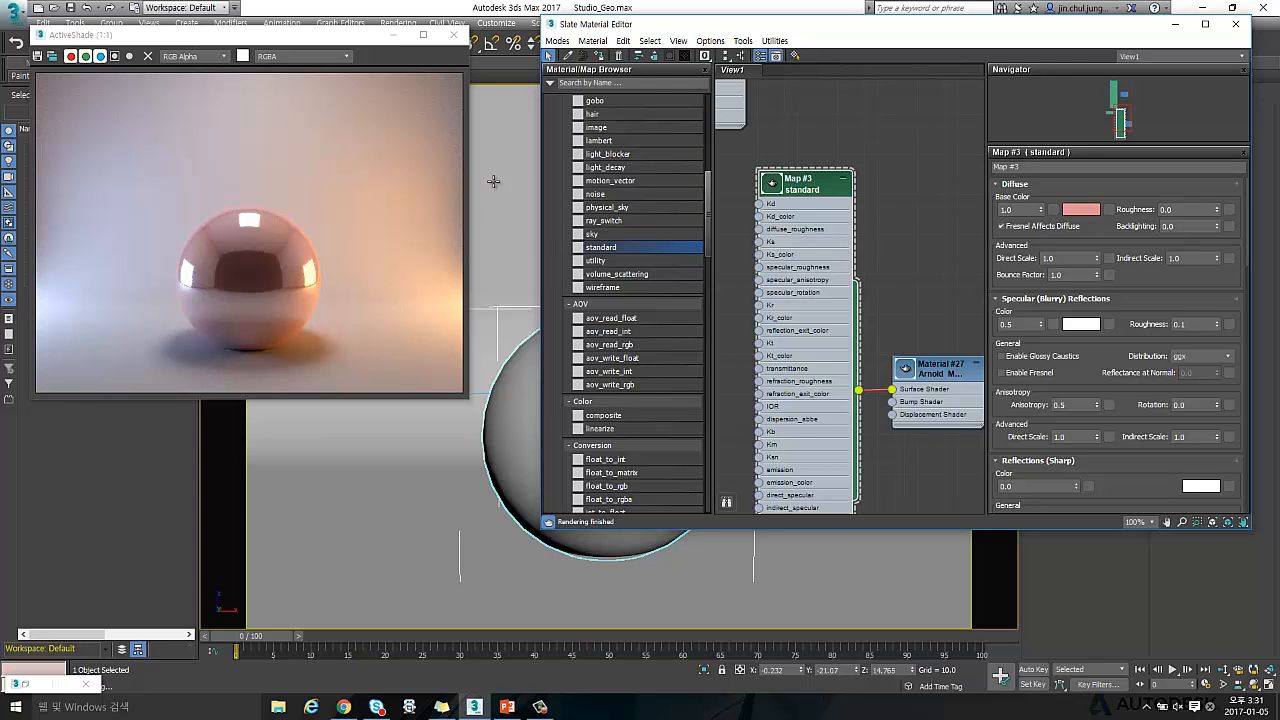
left_click(462, 206)
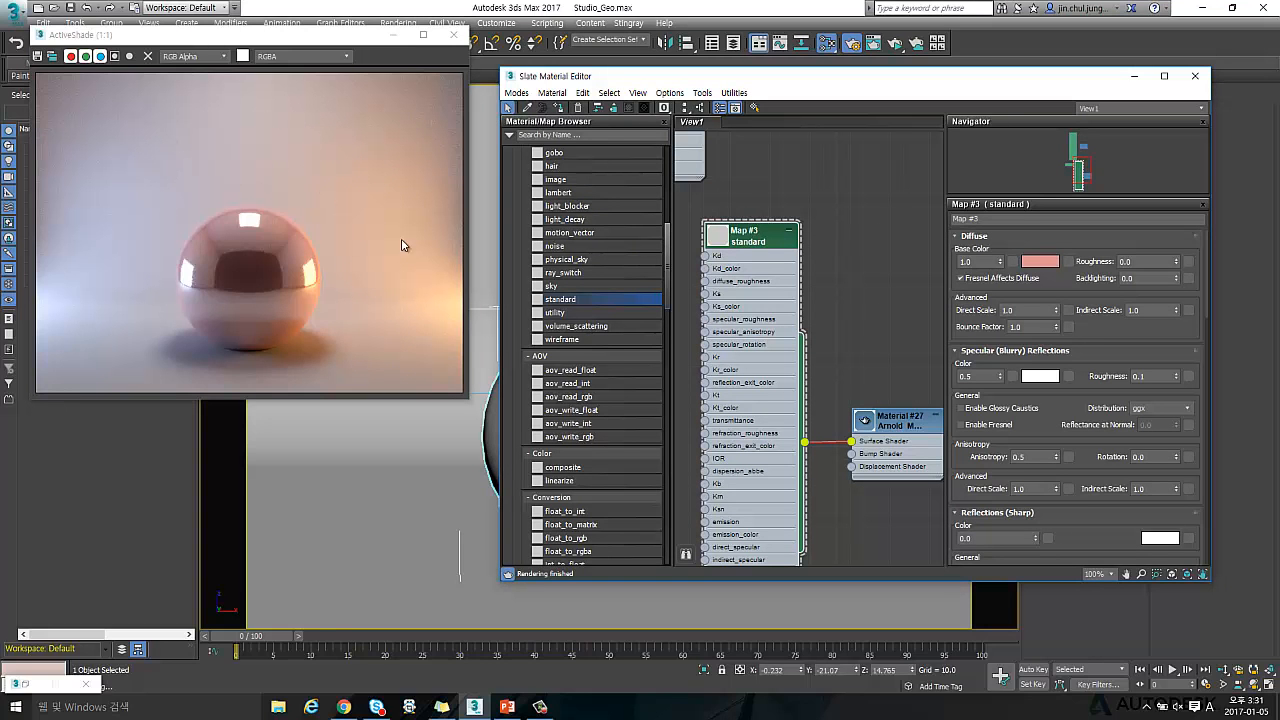
left_click_drag(260, 38, 282, 46)
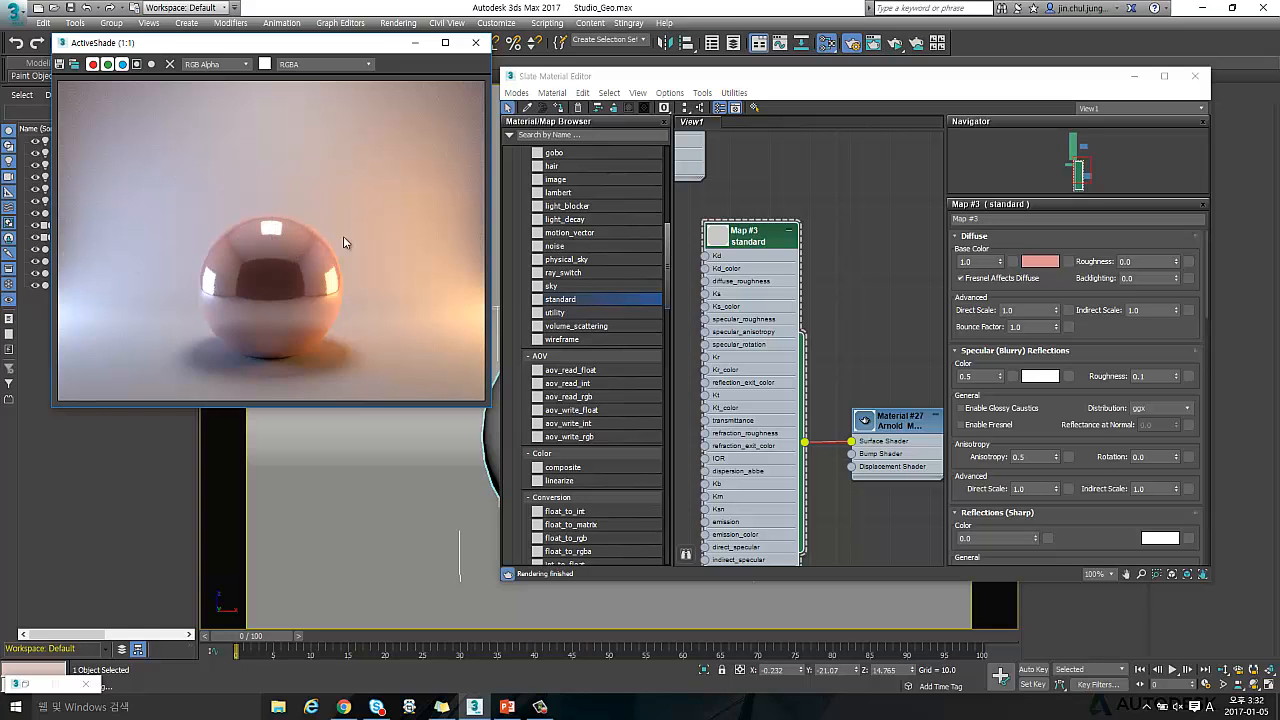
left_click_drag(289, 51, 296, 48)
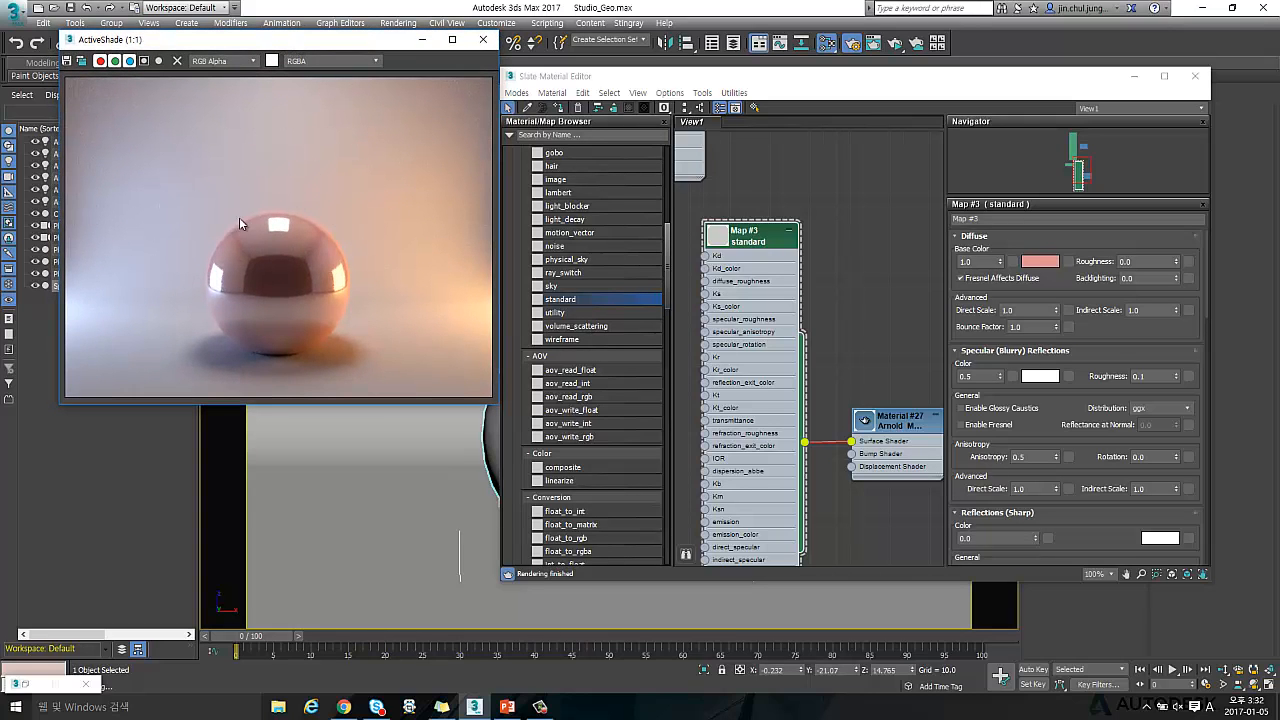
left_click_drag(293, 41, 309, 49)
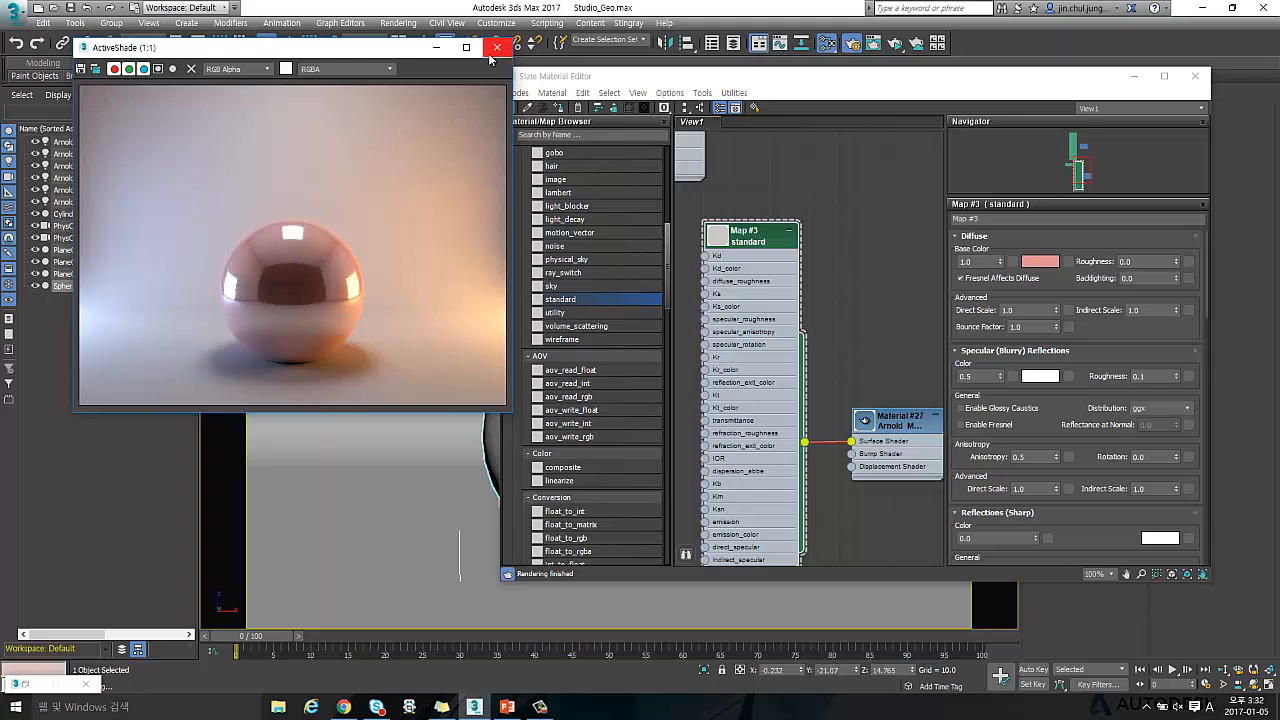
left_click_drag(399, 56, 369, 66)
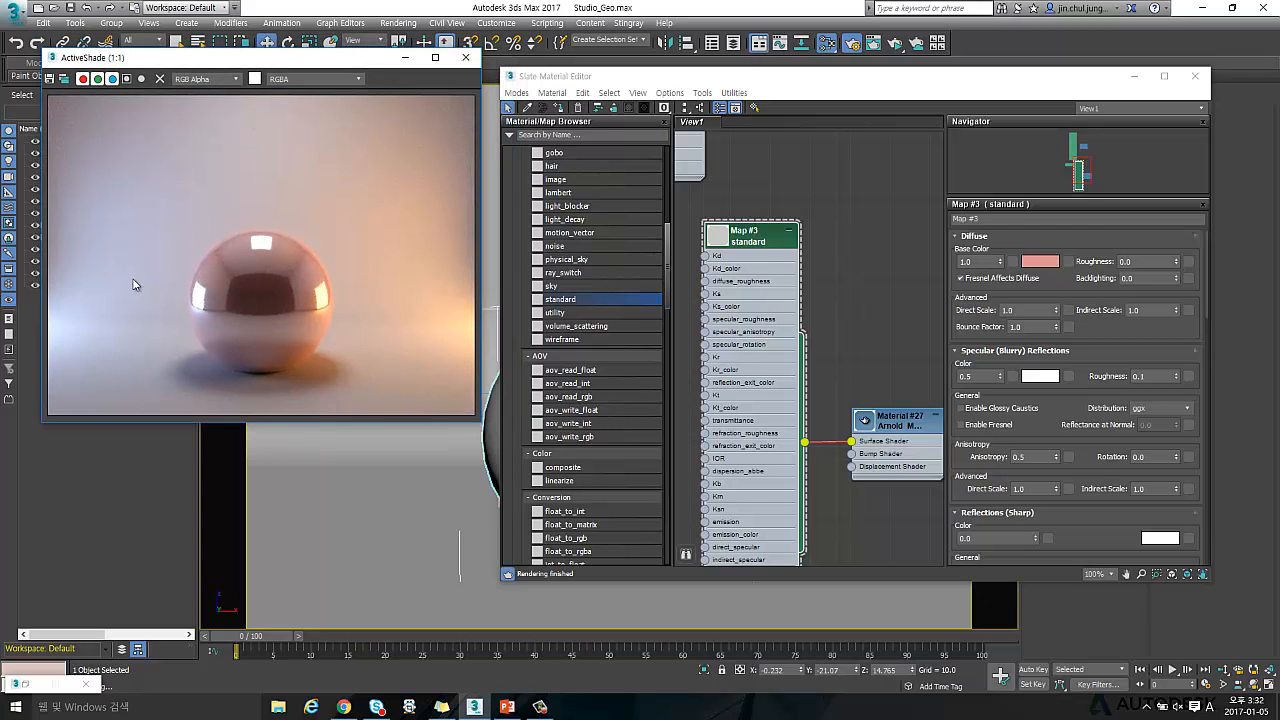
left_click_drag(297, 66, 335, 113)
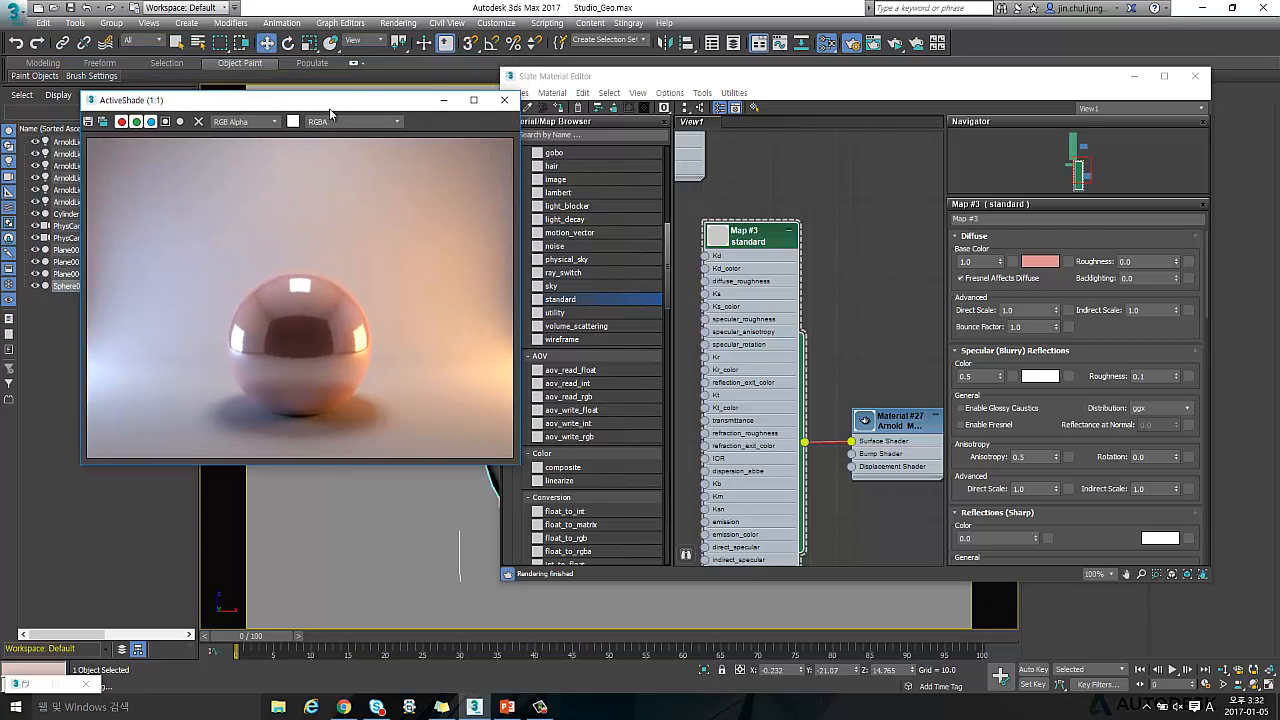
left_click_drag(578, 78, 596, 72)
left_click_drag(367, 108, 364, 132)
left_click(398, 22)
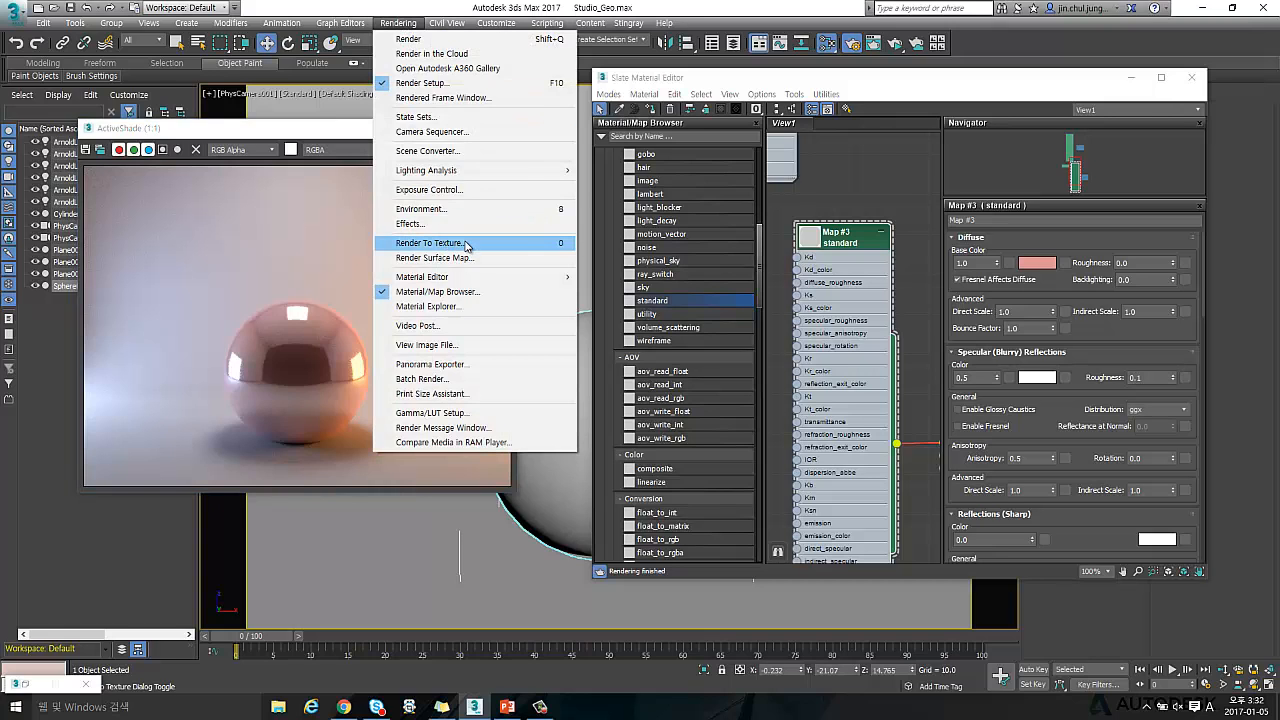
left_click(286, 260)
left_click_drag(319, 130, 307, 113)
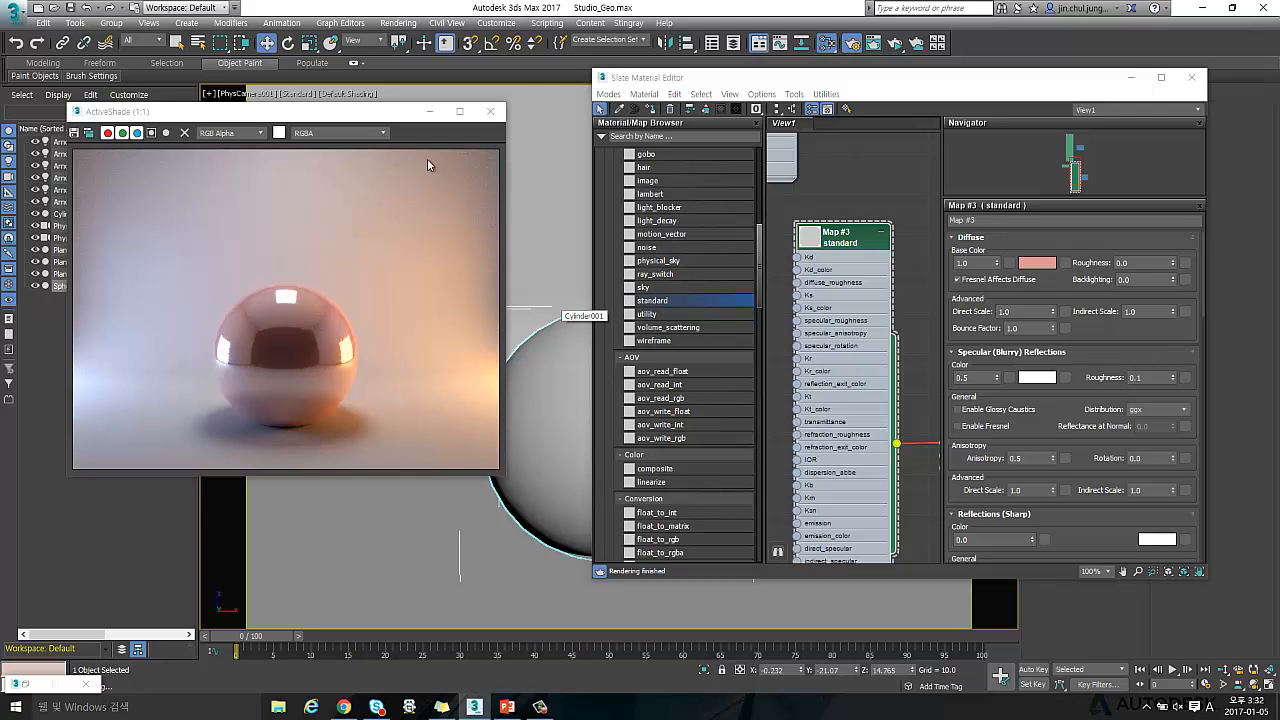
left_click_drag(295, 120, 305, 129)
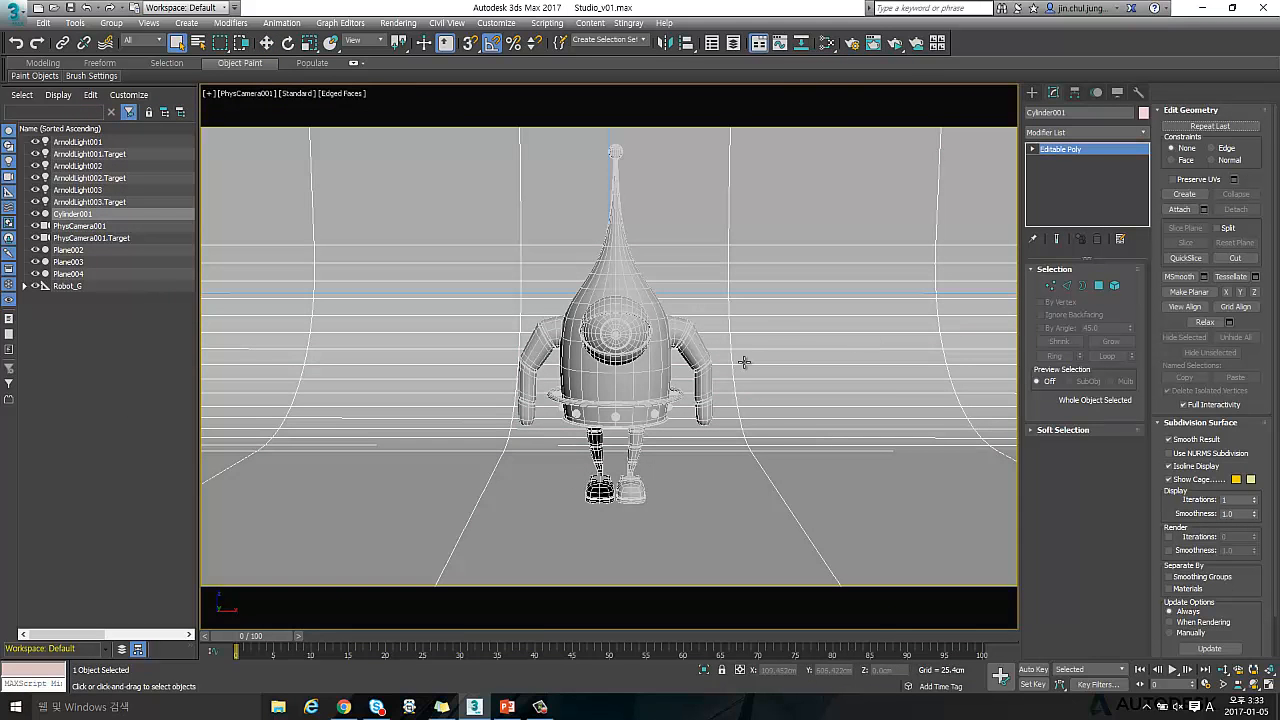
Inspect the Robot mesh in the four-viewport layout, return to the full camera view and clear the selection
key("alt+w")
left_click(806, 465)
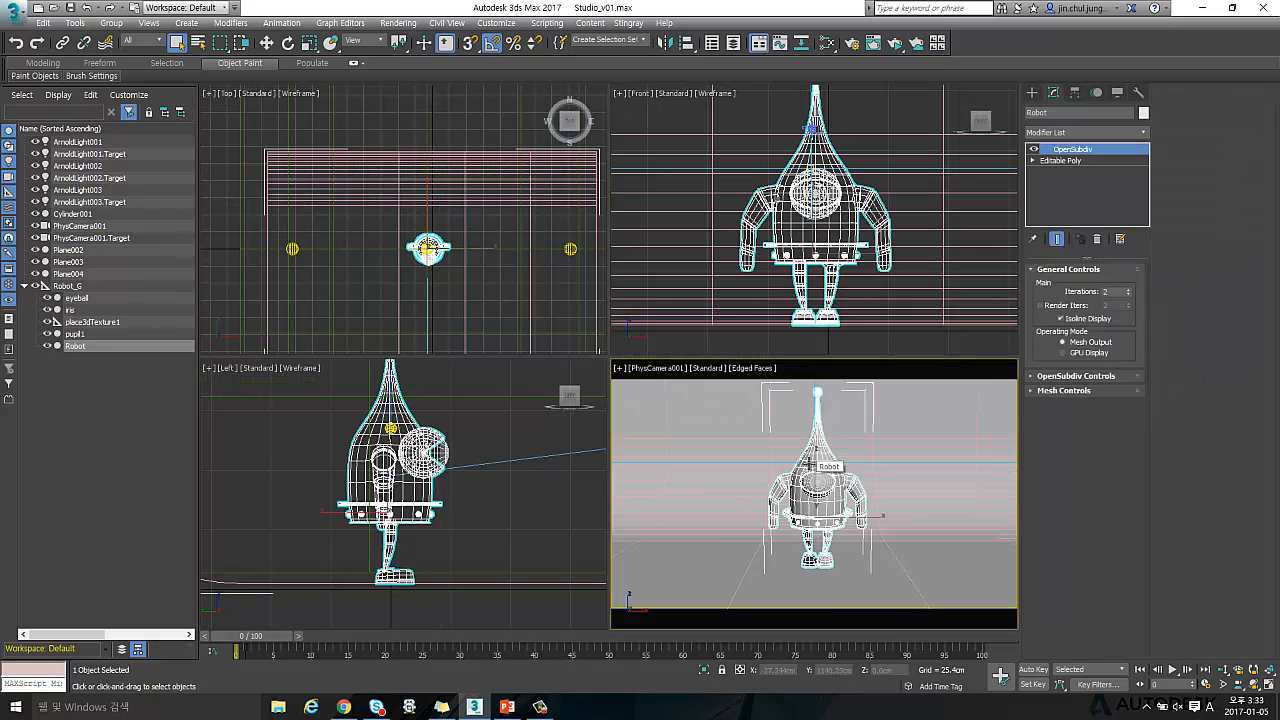
key("alt+w")
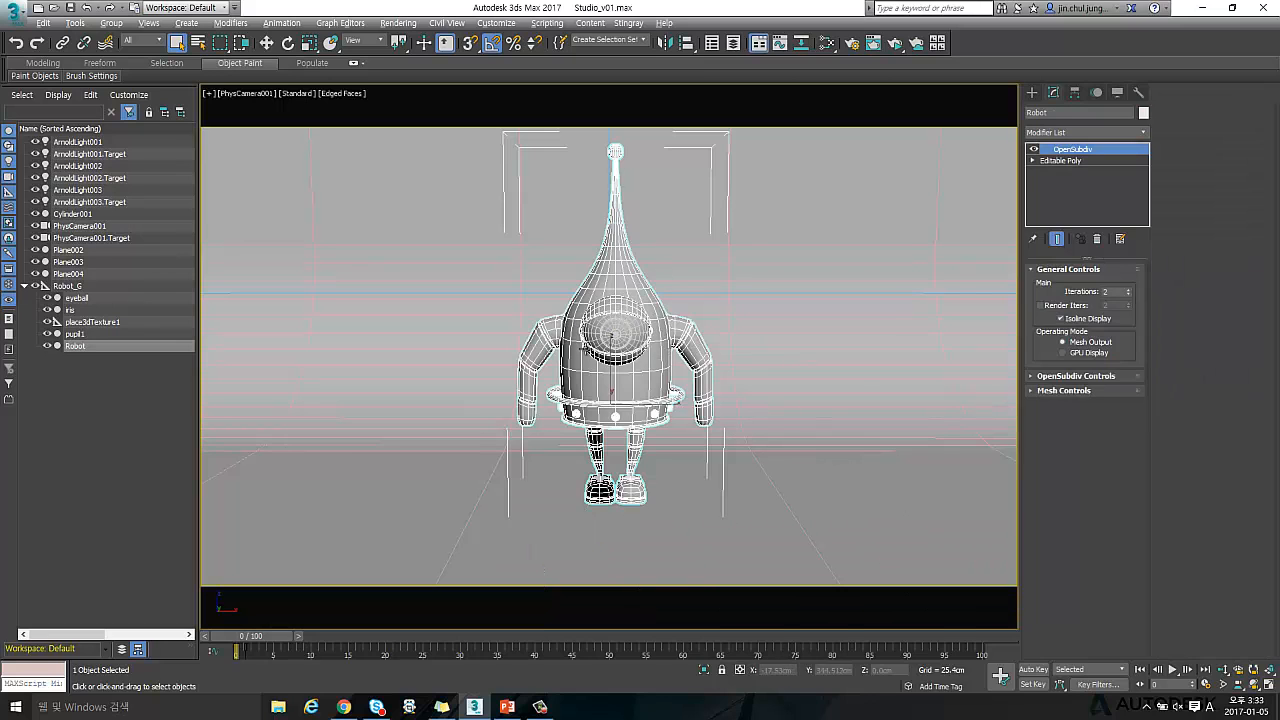
left_click(616, 334)
key("ctrl+d")
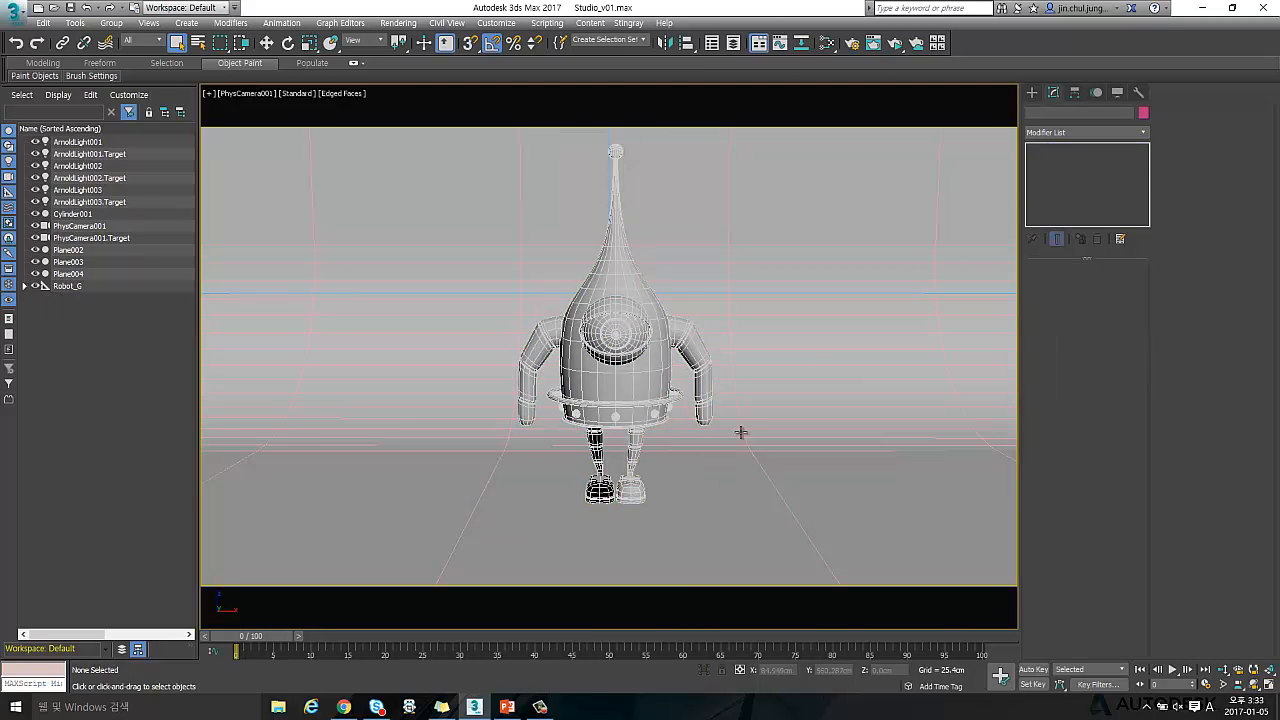
Examine the studio setup in perspective around the robot, picking out the three Arnold lights, the robot and the camera
key("p")
scroll(682, 330, "down", 10)
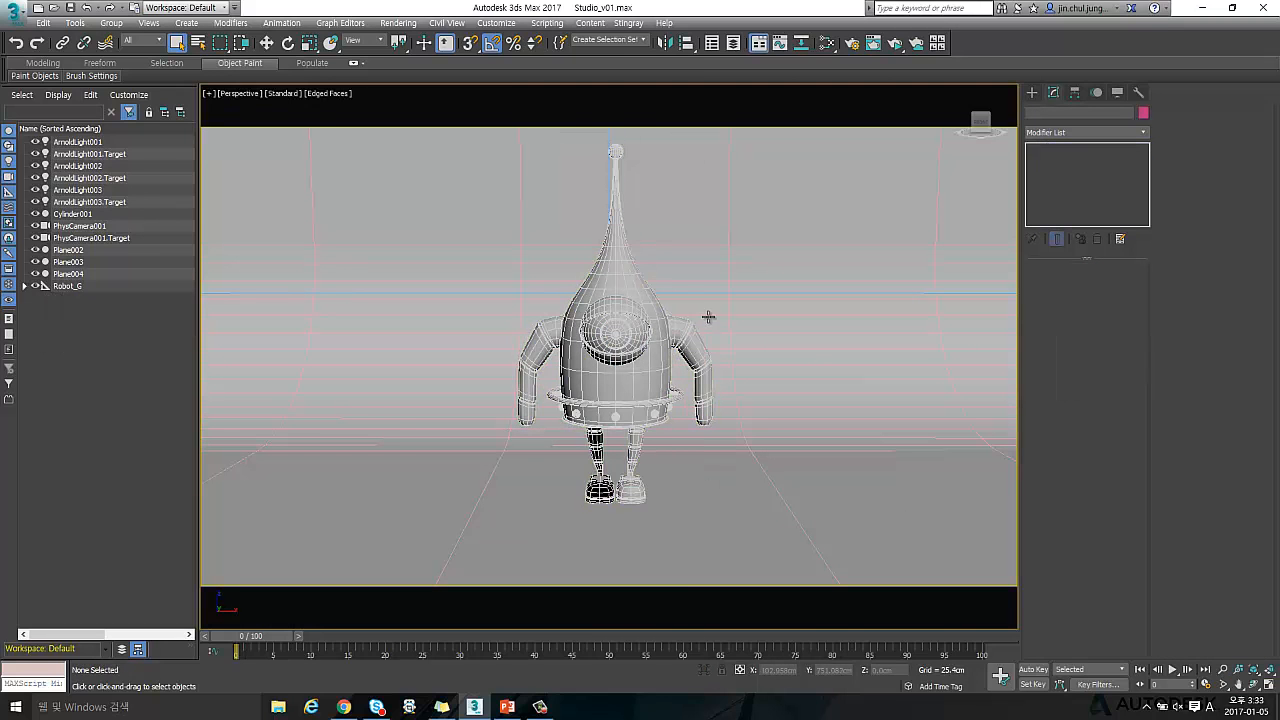
left_click_drag(649, 388, 638, 388, "alt")
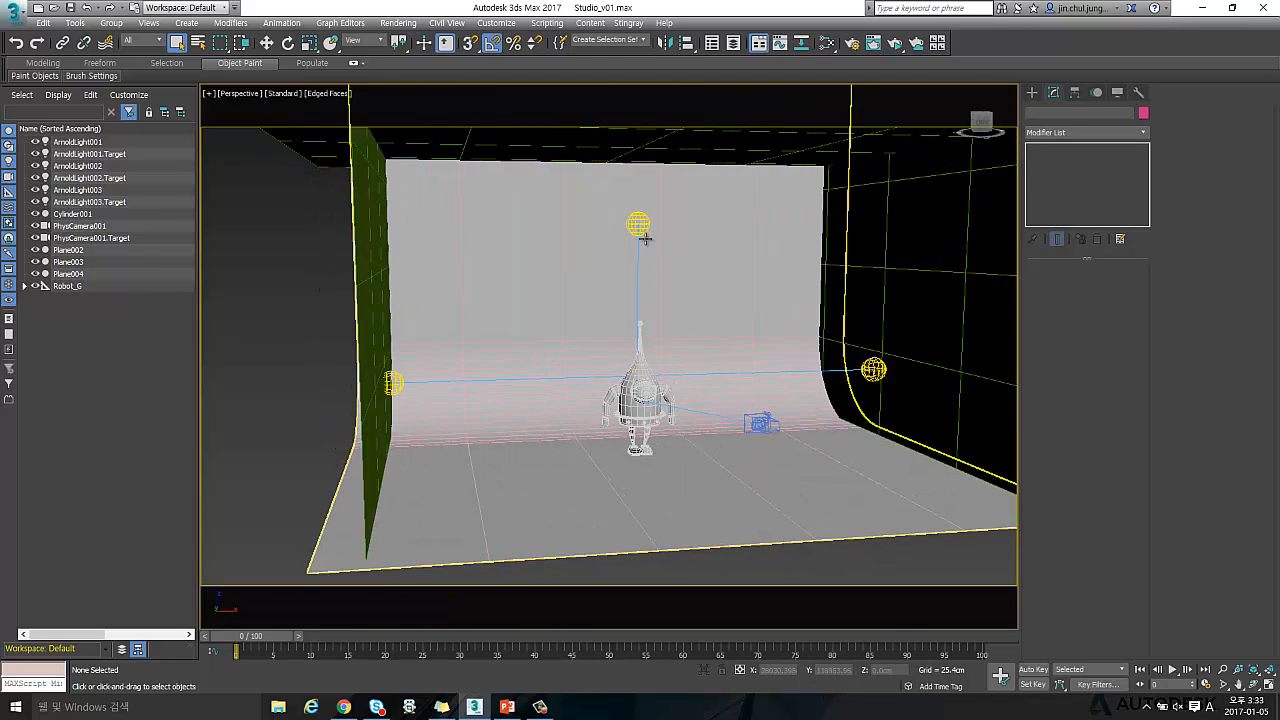
left_click(647, 221)
left_click(866, 371)
left_click(394, 383)
left_click(729, 397)
middle_click_drag(729, 397, 508, 417, "alt")
left_click(630, 404)
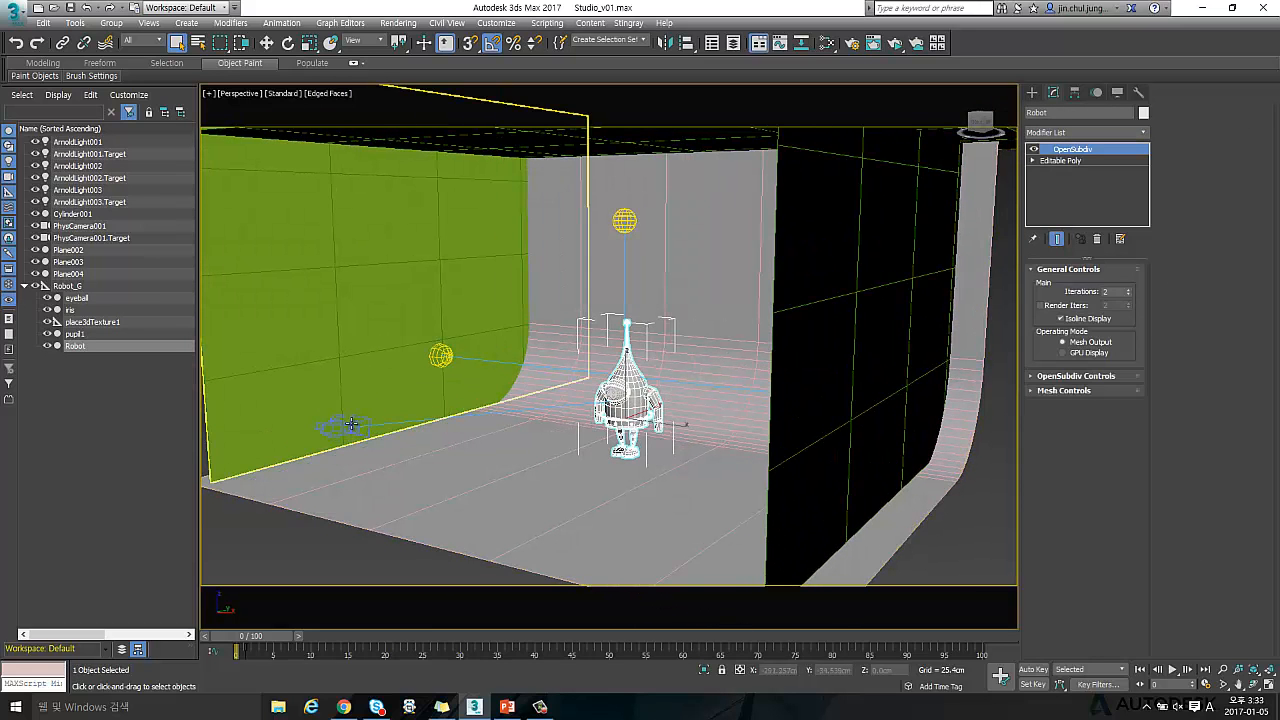
left_click_drag(348, 426, 370, 424)
Render the robot from PhysCamera001 with Arnold in Production Rendering Mode at 700 x 394
key("c")
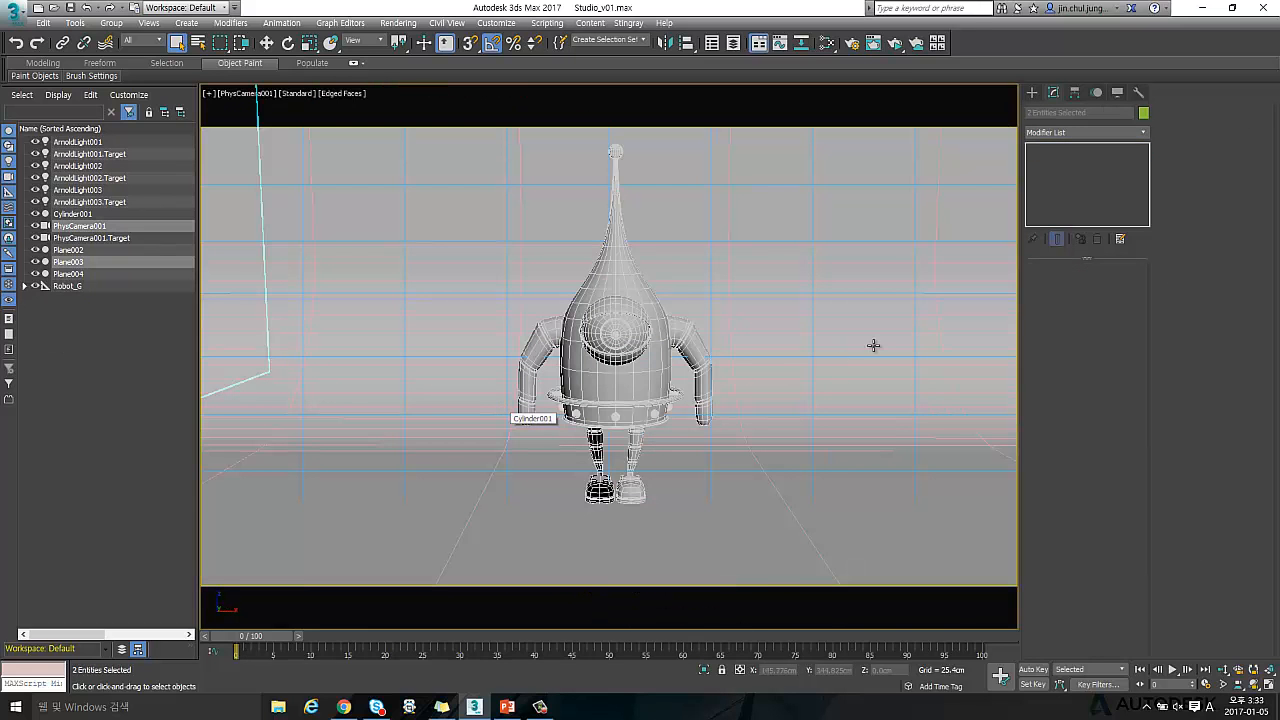
left_click(851, 43)
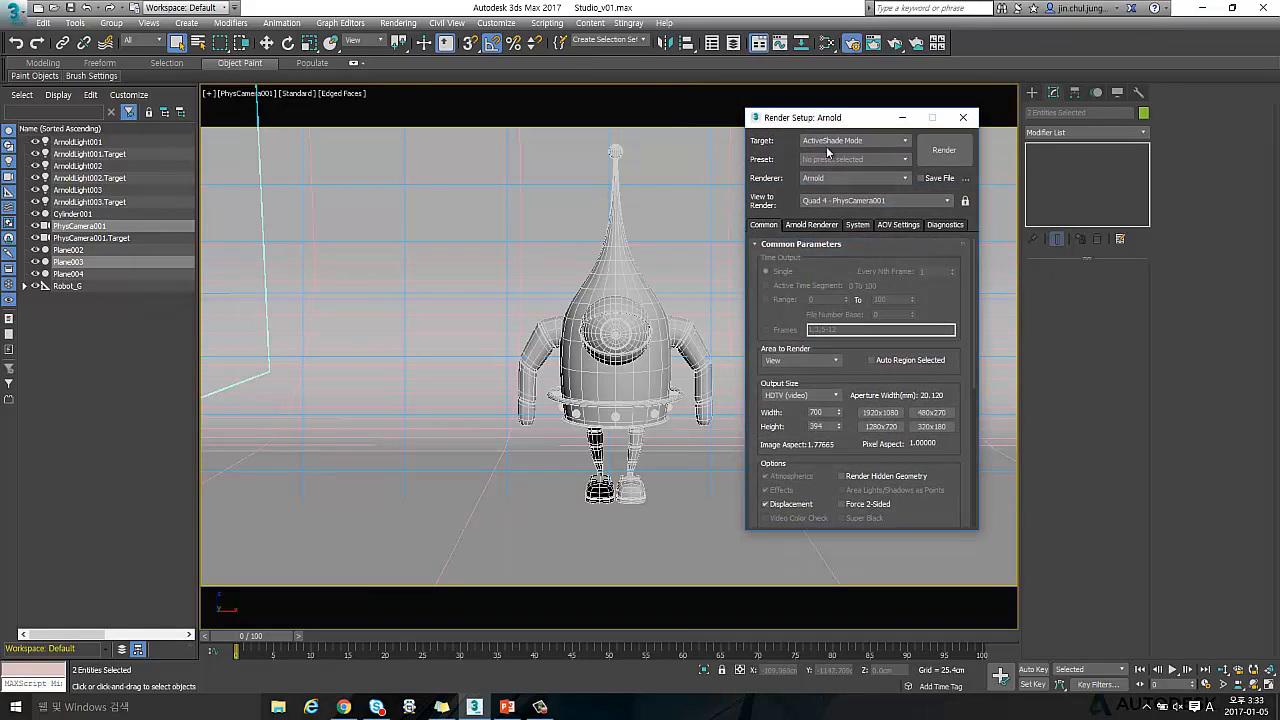
left_click(944, 149)
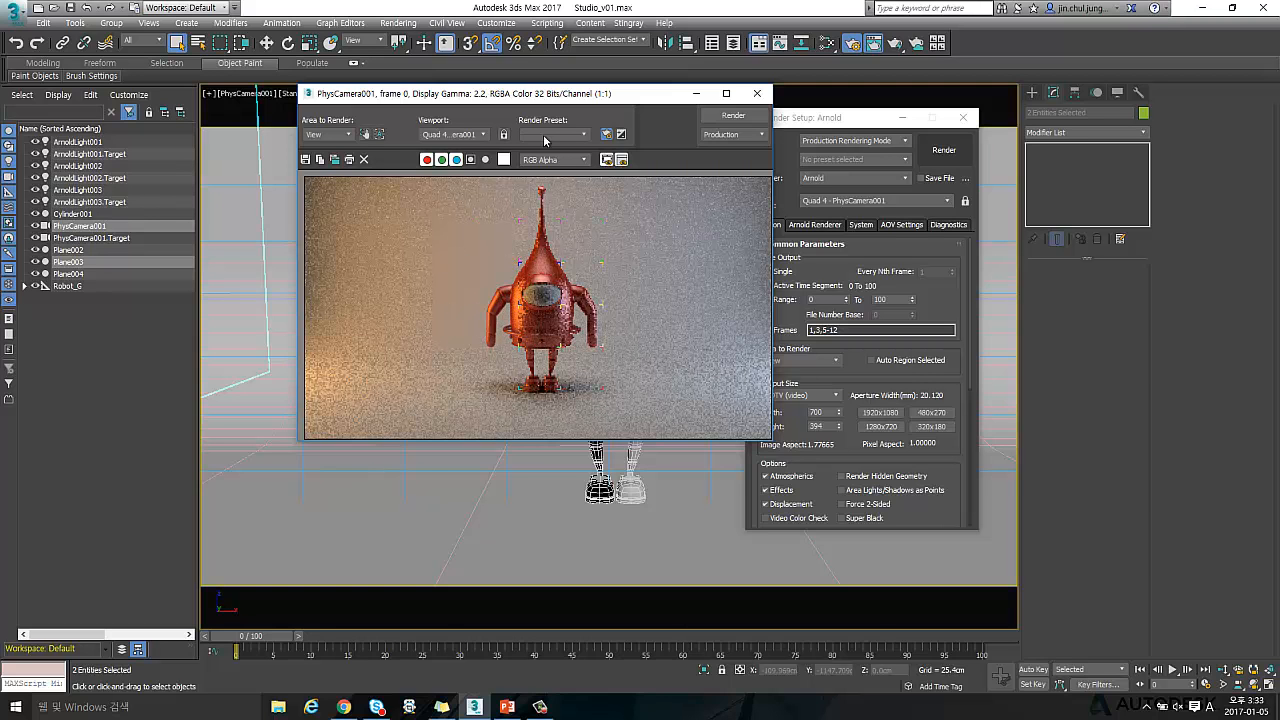
Examine the robot render in the rendered frame window as it completes
left_click_drag(549, 94, 502, 72)
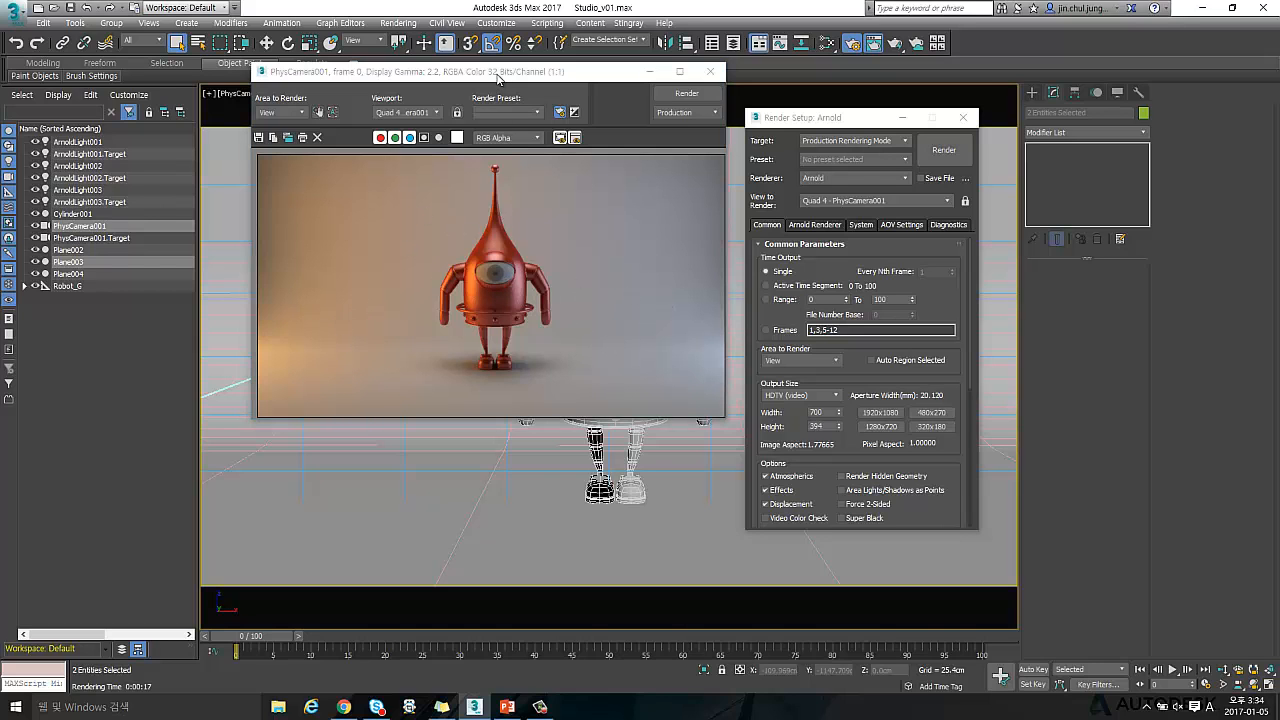
left_click_drag(502, 82, 482, 115)
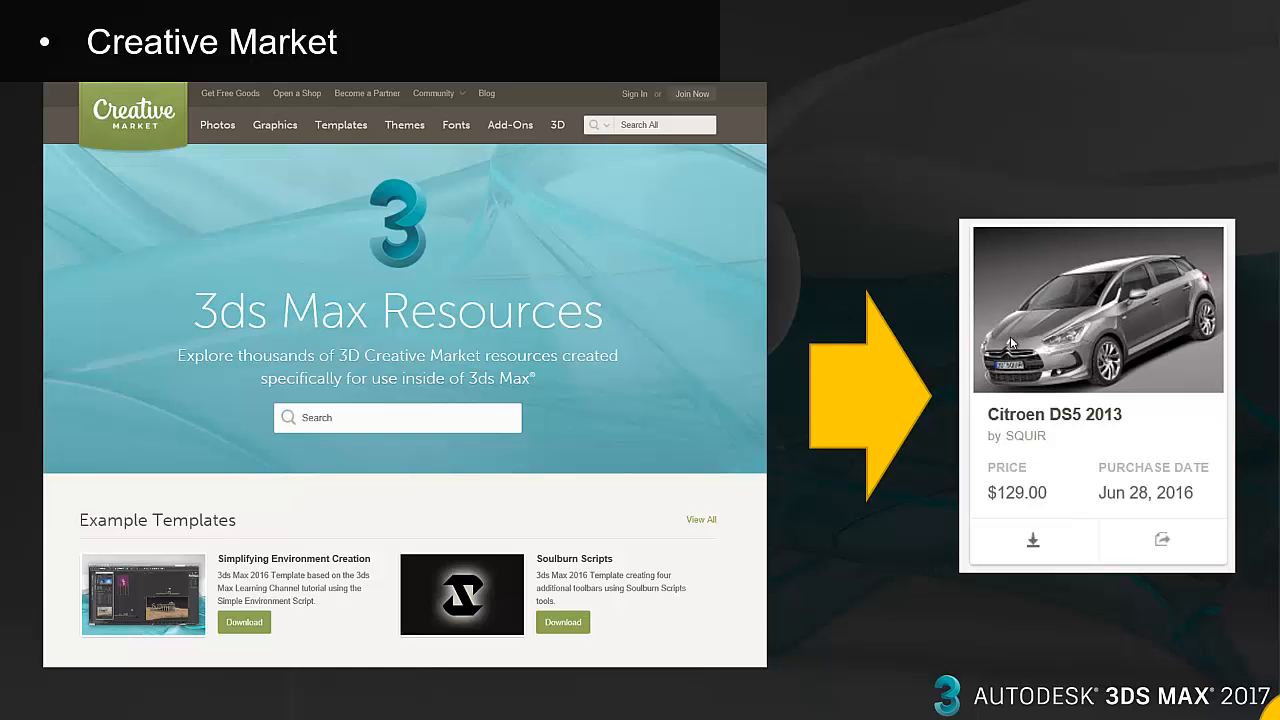
Advance the presentation to the Arnold HDRI Light Setting slide, end the slide show and switch to 3ds Max
left_click(1010, 343)
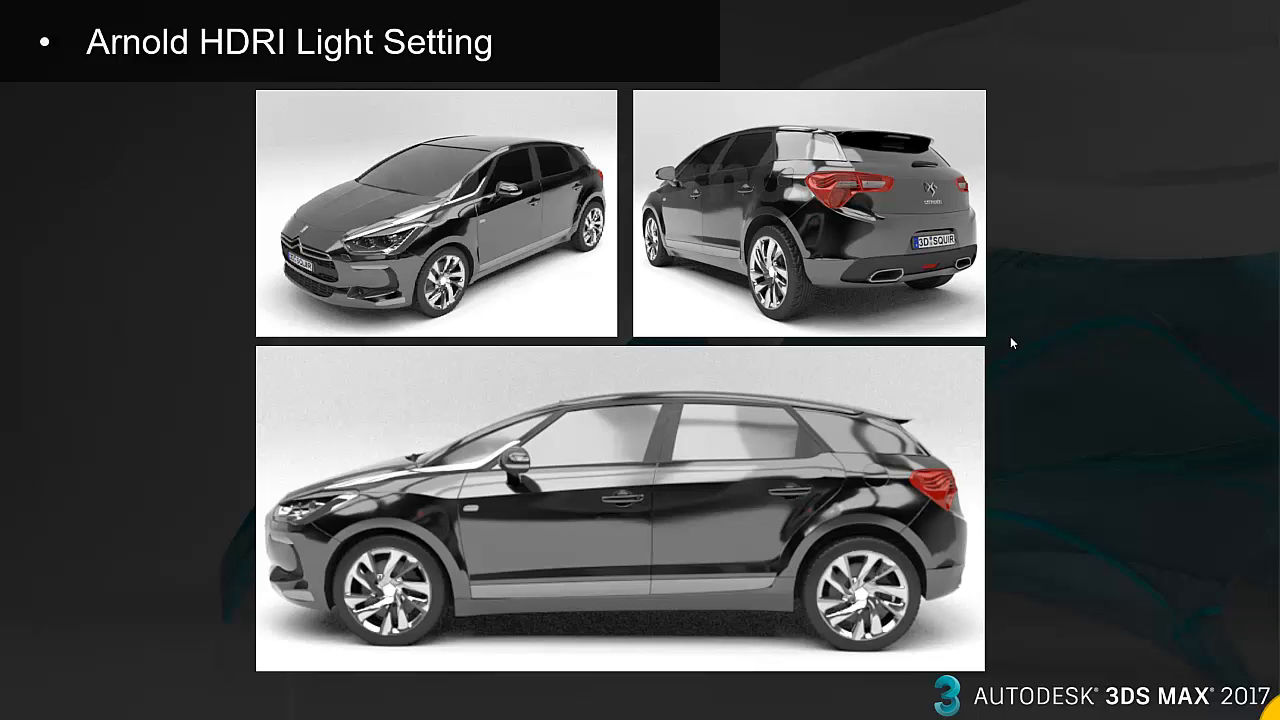
key("Escape")
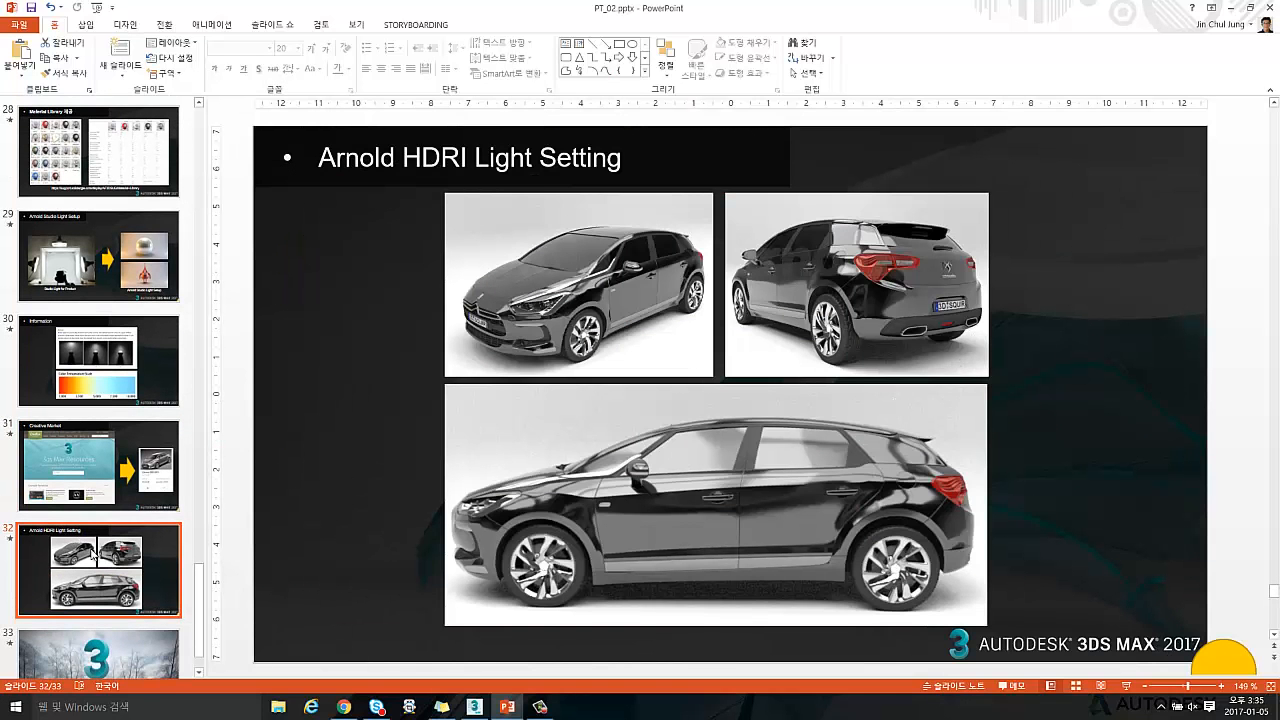
left_click(474, 707)
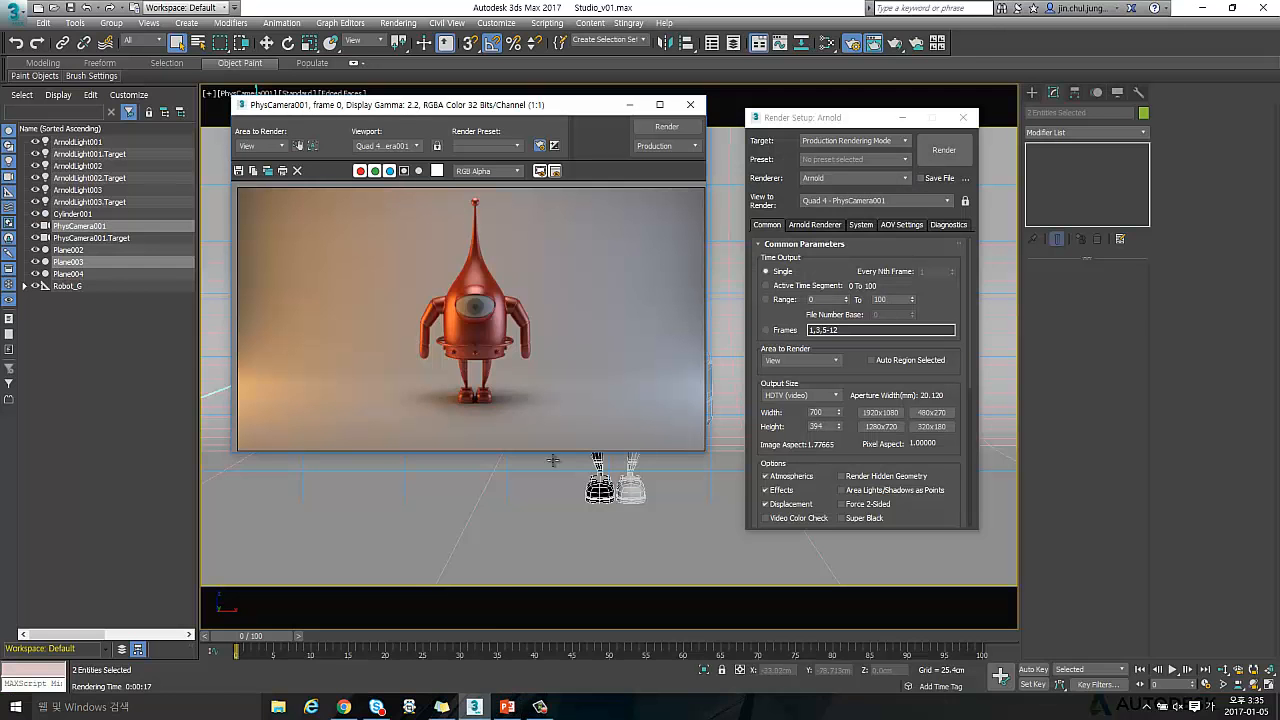
Open Car_Studio.max from the Arnold folder without saving the current scene, adopting the file's unit scale
left_click(59, 9)
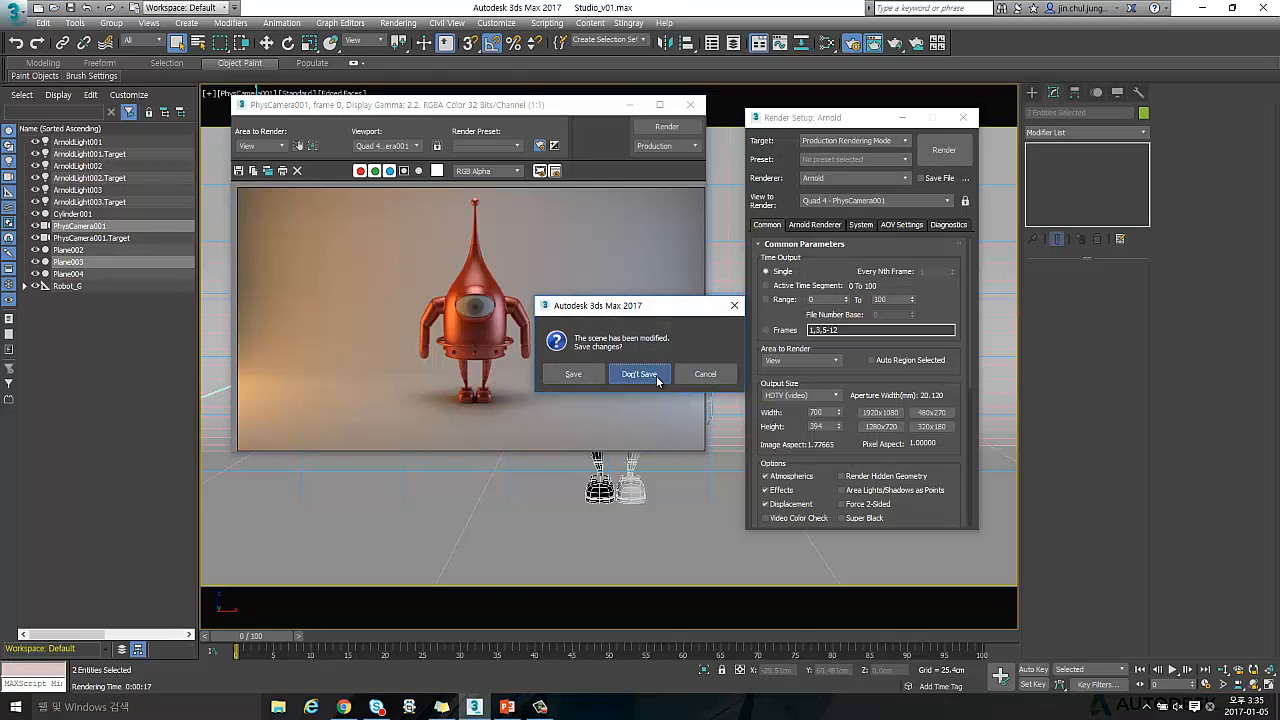
left_click(657, 377)
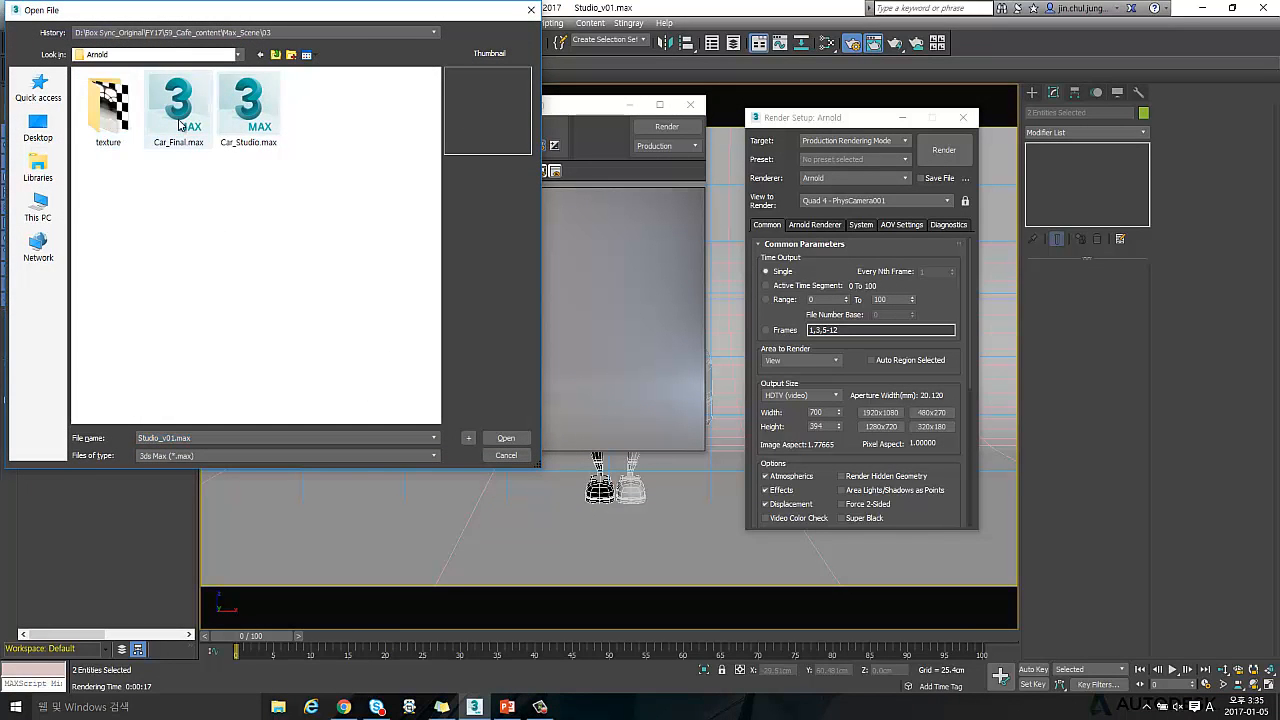
double_click(248, 108)
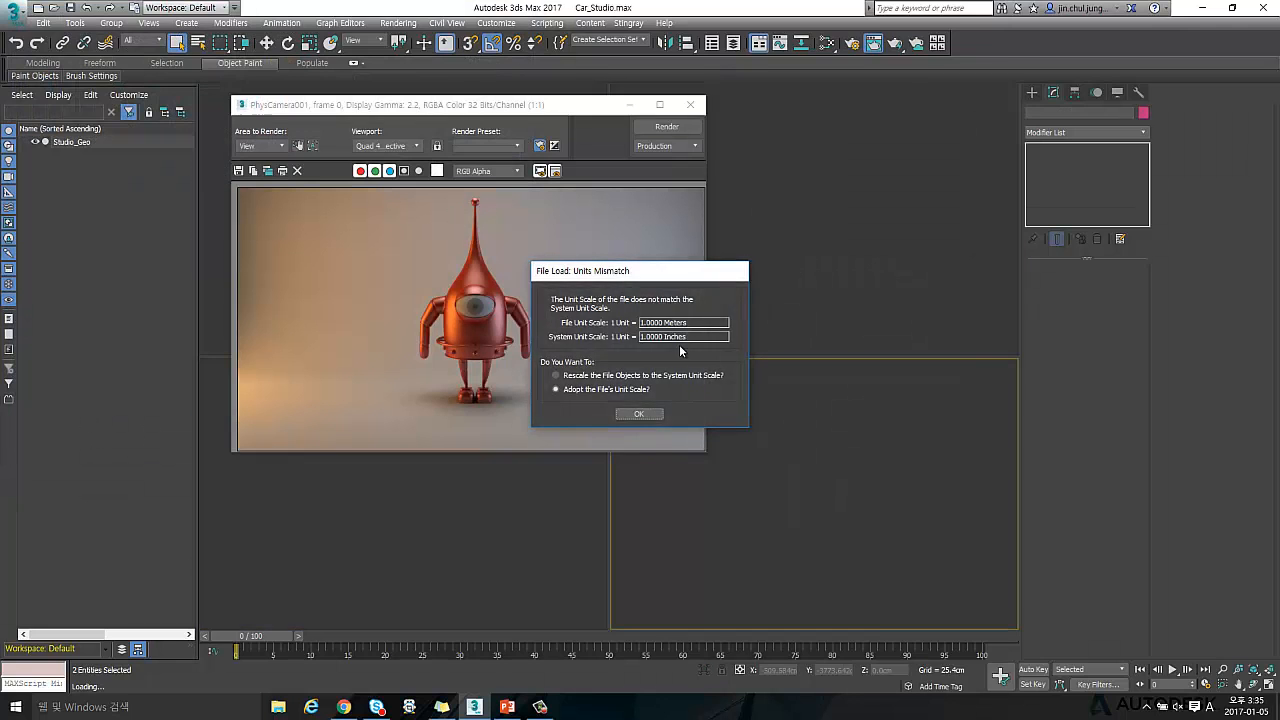
left_click(638, 413)
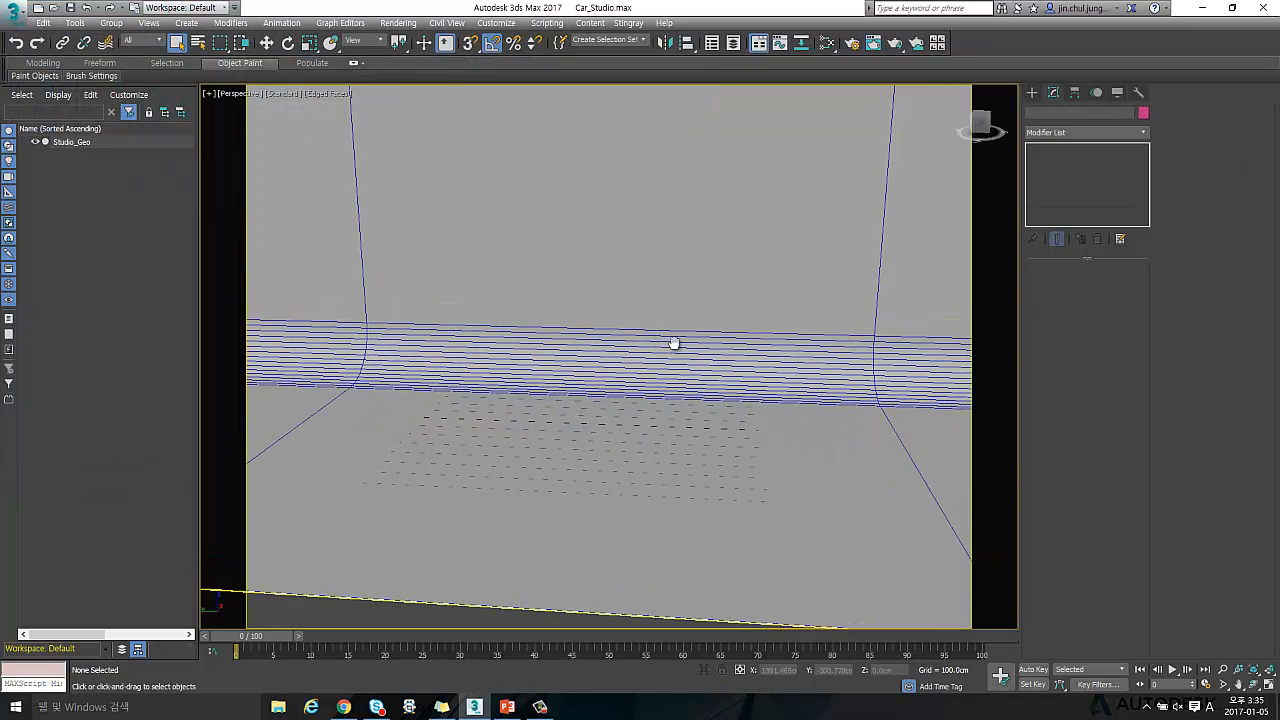
scroll(674, 343, "down", 10)
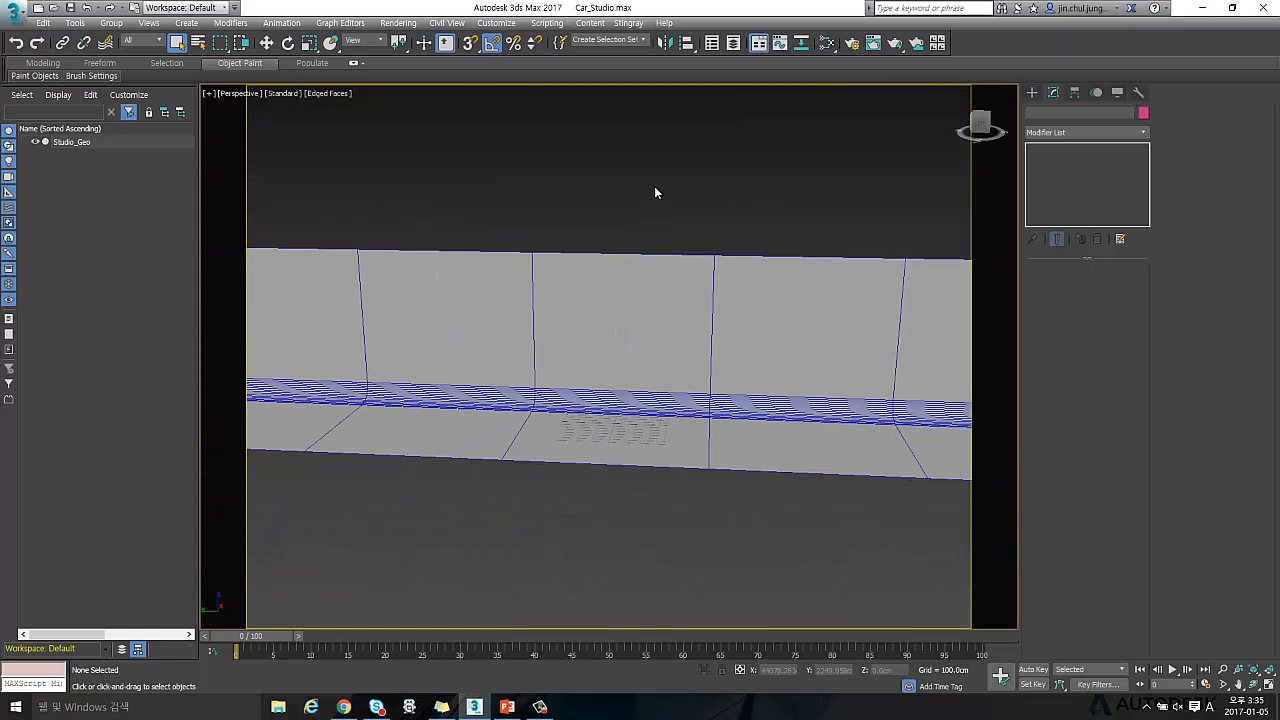
middle_click_drag(583, 354, 685, 366, "alt")
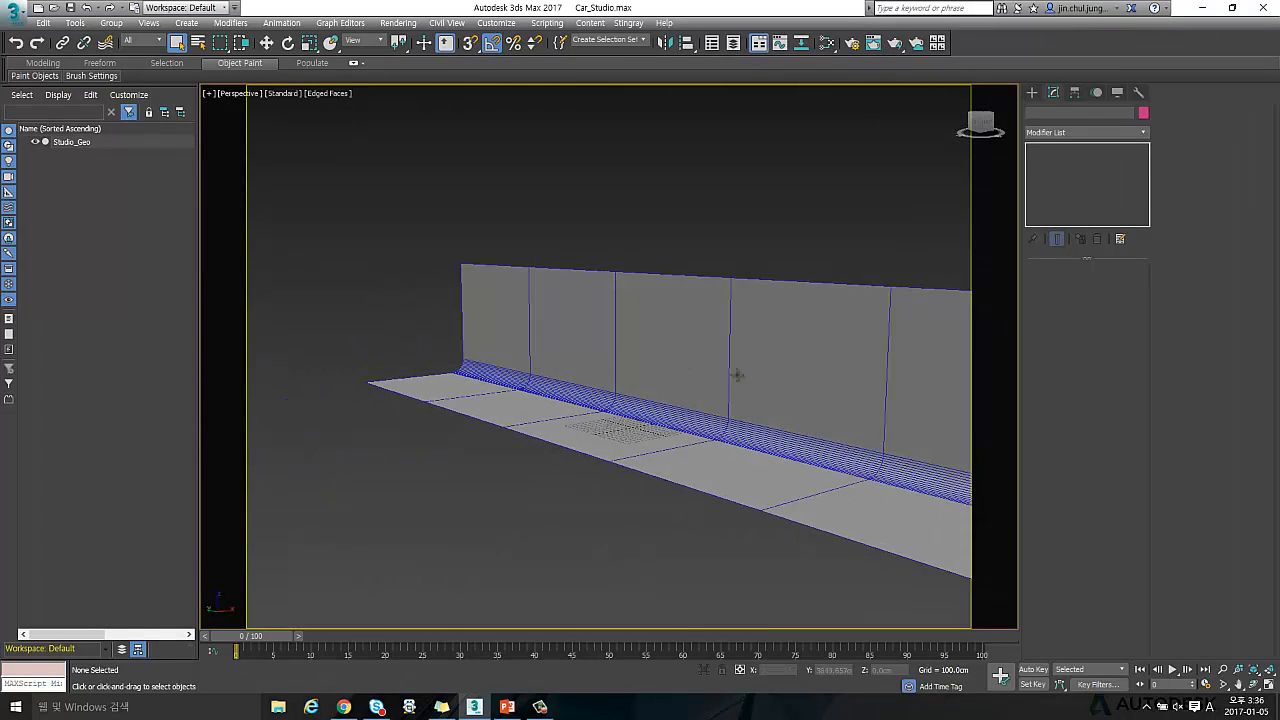
left_click(685, 366)
middle_click_drag(660, 500, 629, 446, "alt")
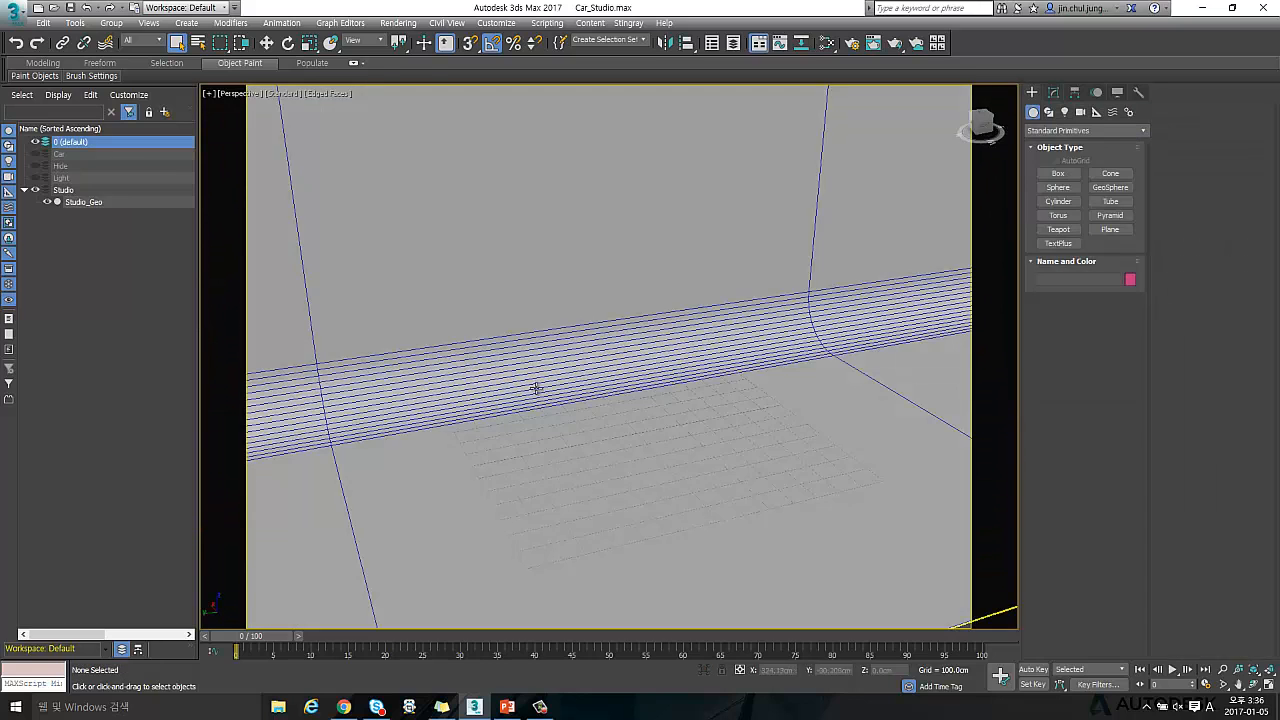
left_click(1058, 173)
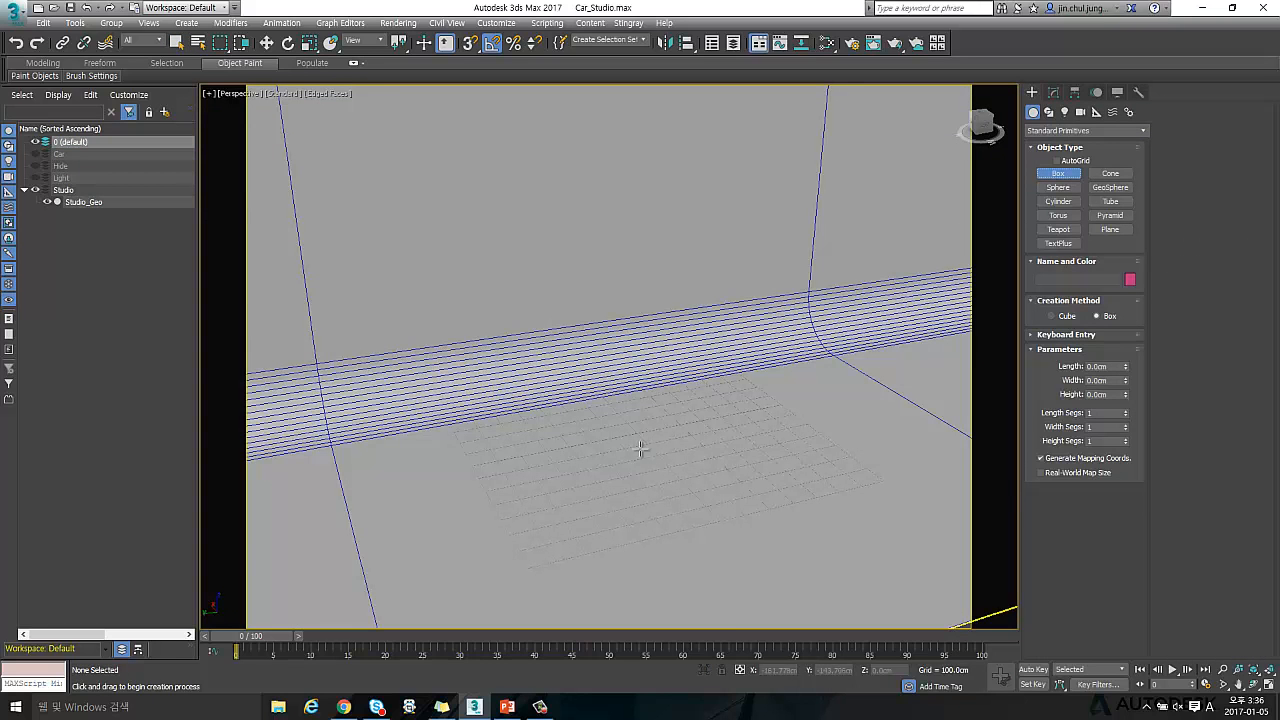
left_click_drag(629, 424, 703, 437)
left_click(646, 430)
key("Delete")
Create a sphere of about 299 cm radius on the studio floor and raise it to about Z 240 cm
left_click(1050, 192)
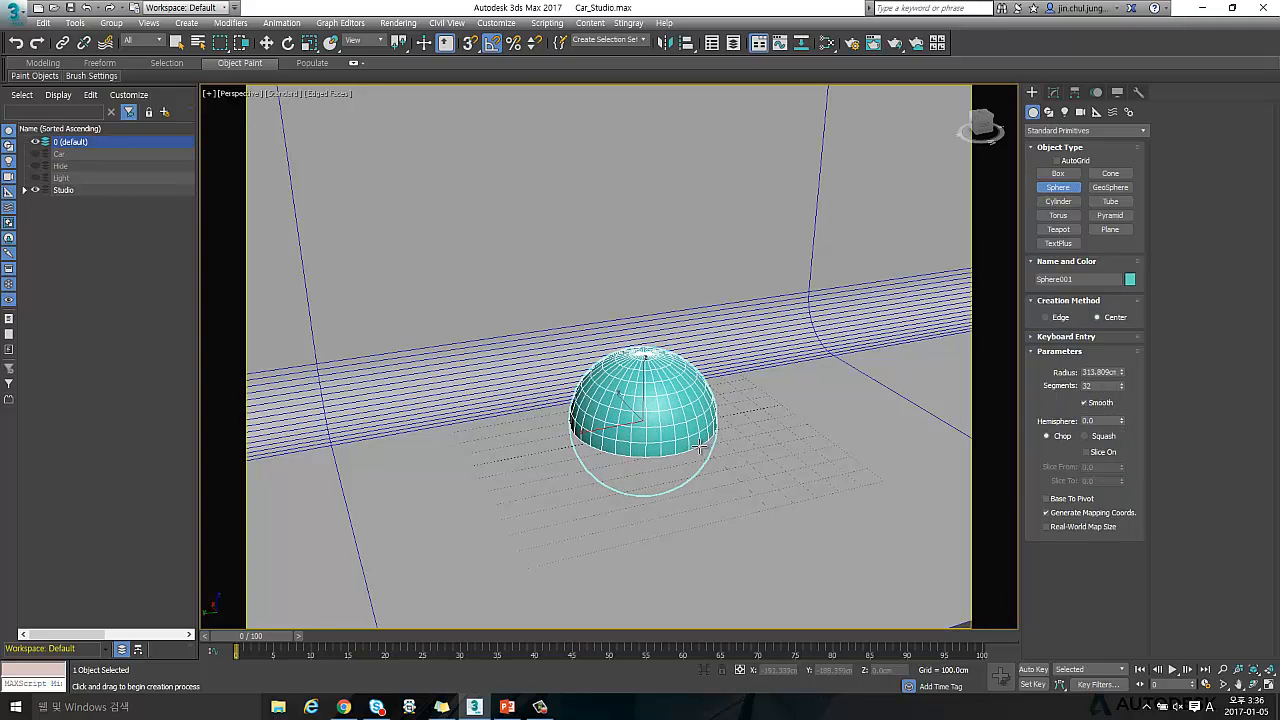
right_click(703, 437)
key("w")
left_click_drag(641, 378, 705, 332)
middle_click_drag(705, 332, 694, 299, "alt")
scroll(694, 299, "up", 1)
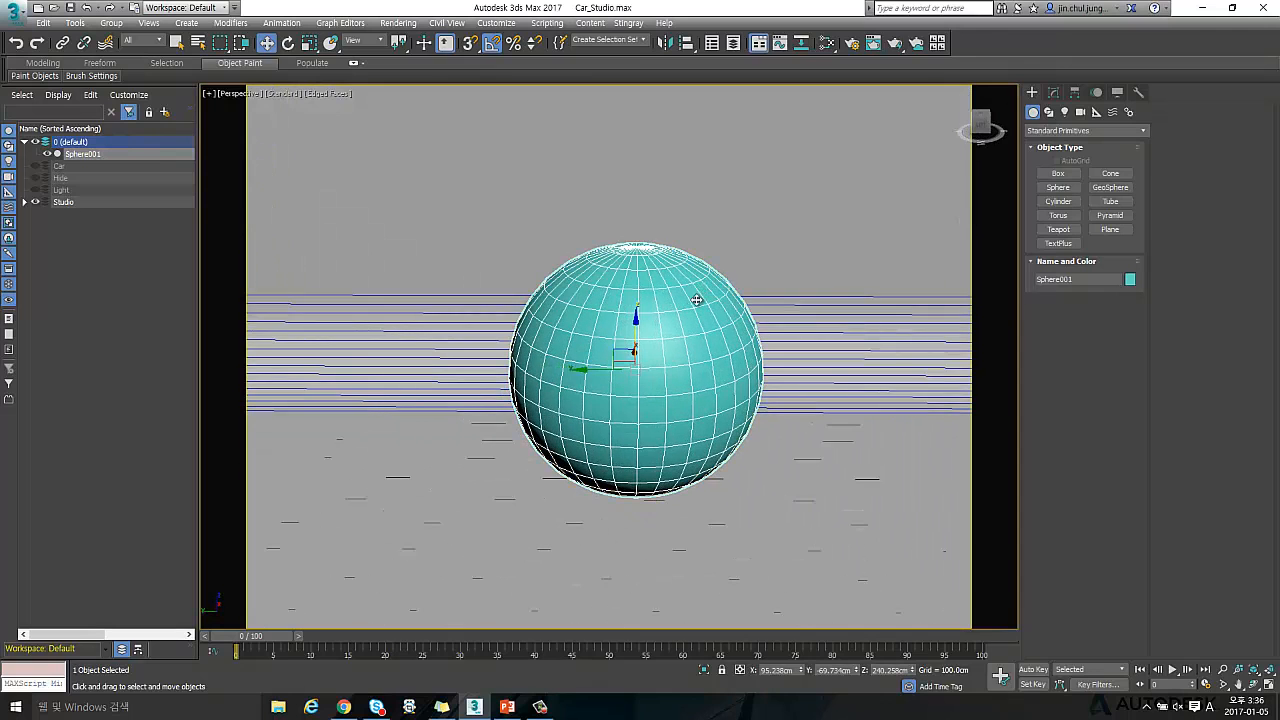
middle_click_drag(486, 396, 508, 366, "alt")
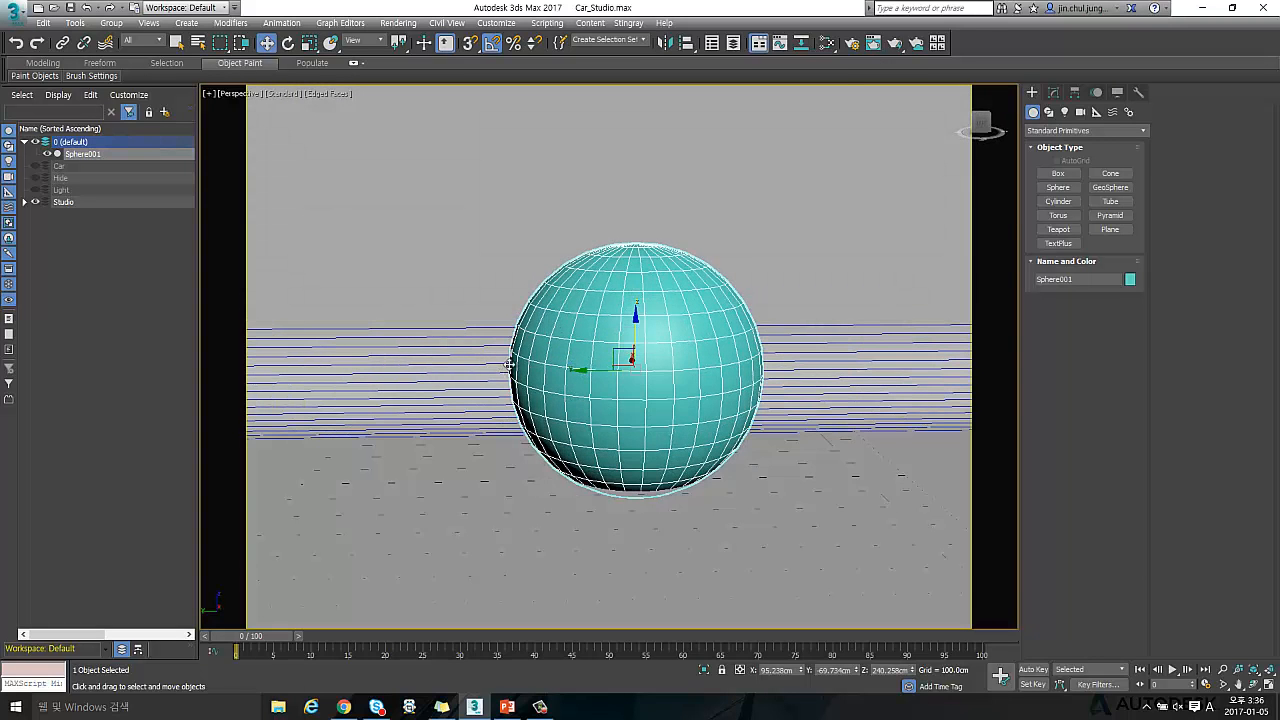
Check the Arnold Renderer sampling settings, render the perspective view of the sphere and close the render windows
left_click(851, 43)
left_click(826, 228)
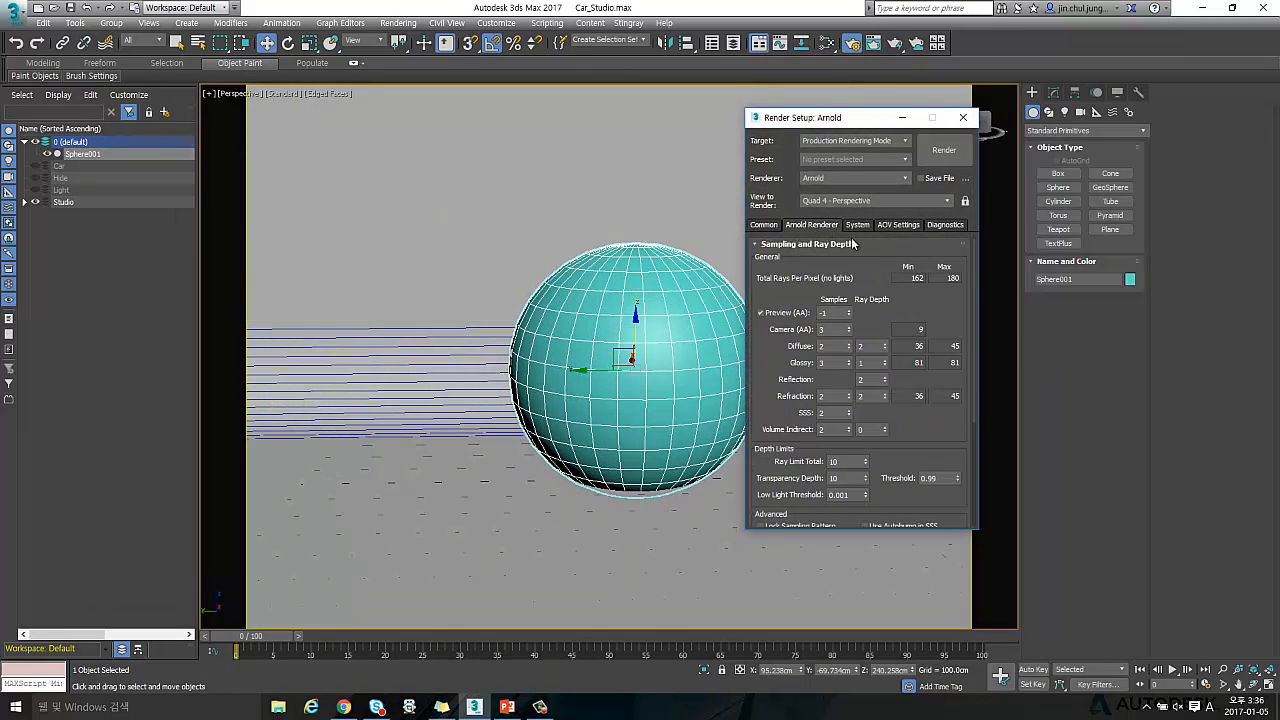
key("shift+q")
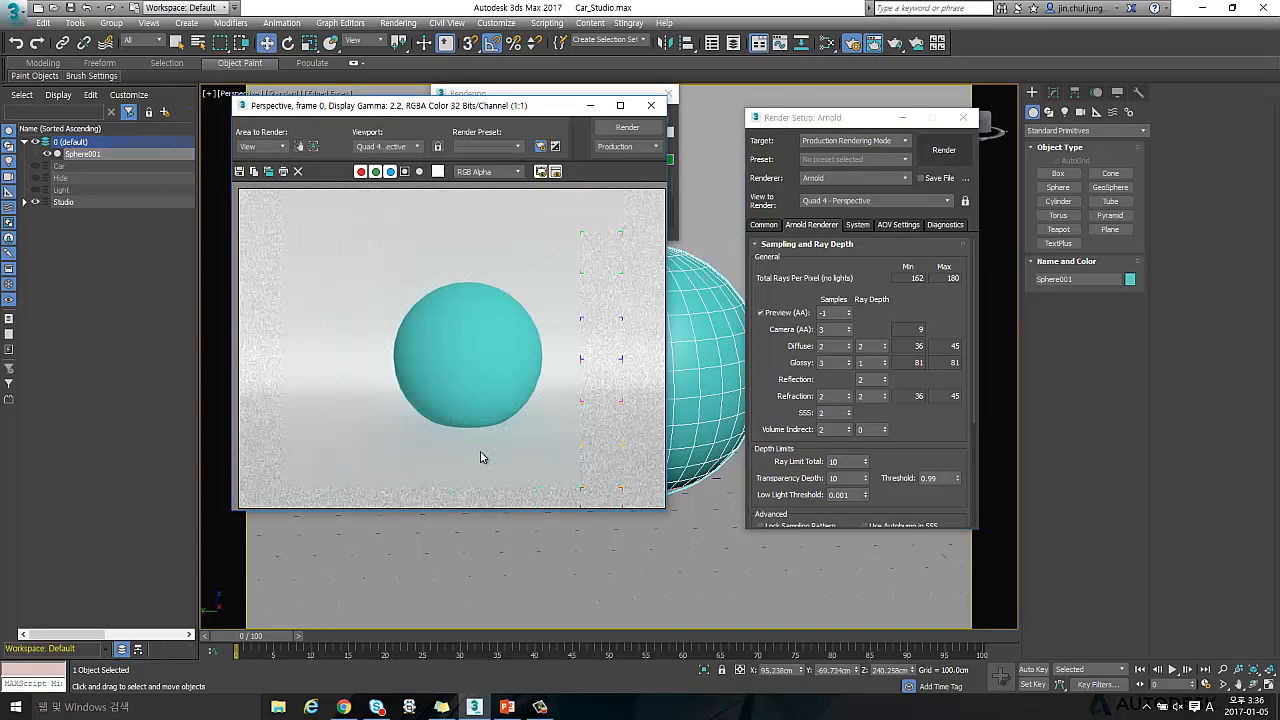
left_click(963, 117)
left_click_drag(559, 112, 436, 93)
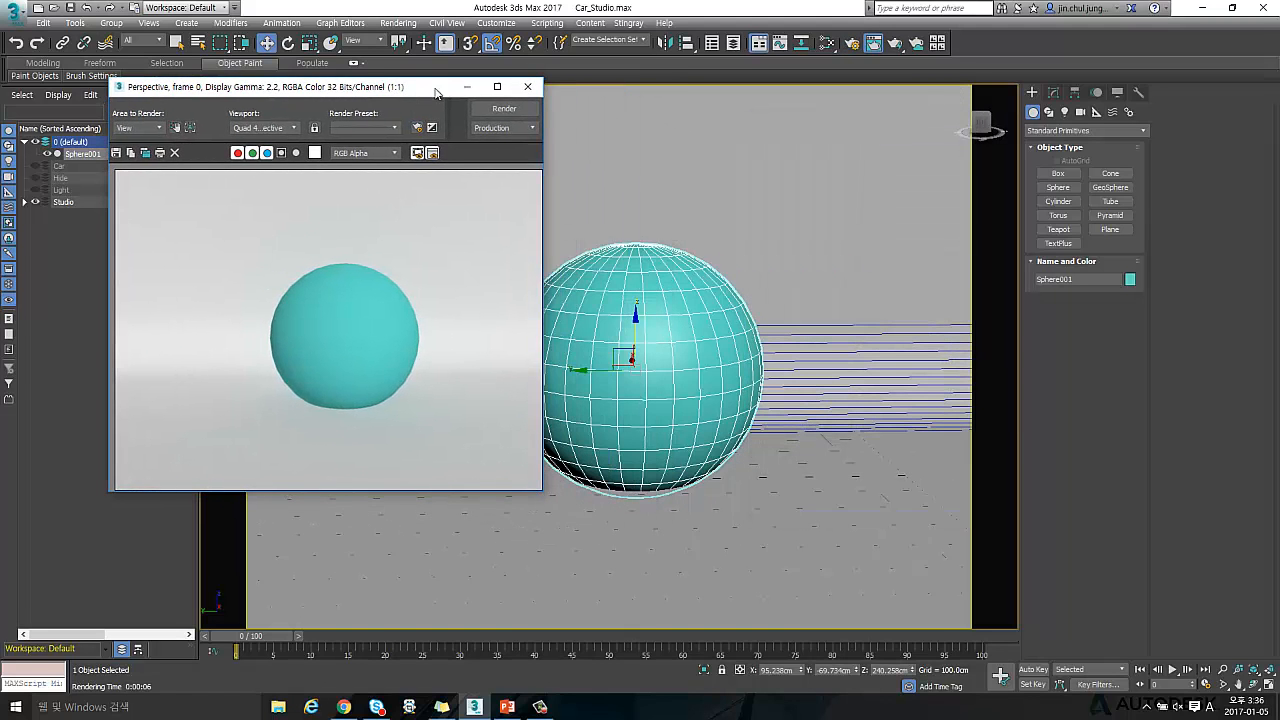
left_click(528, 86)
Set the sphere's segments to 50
left_click(1052, 92)
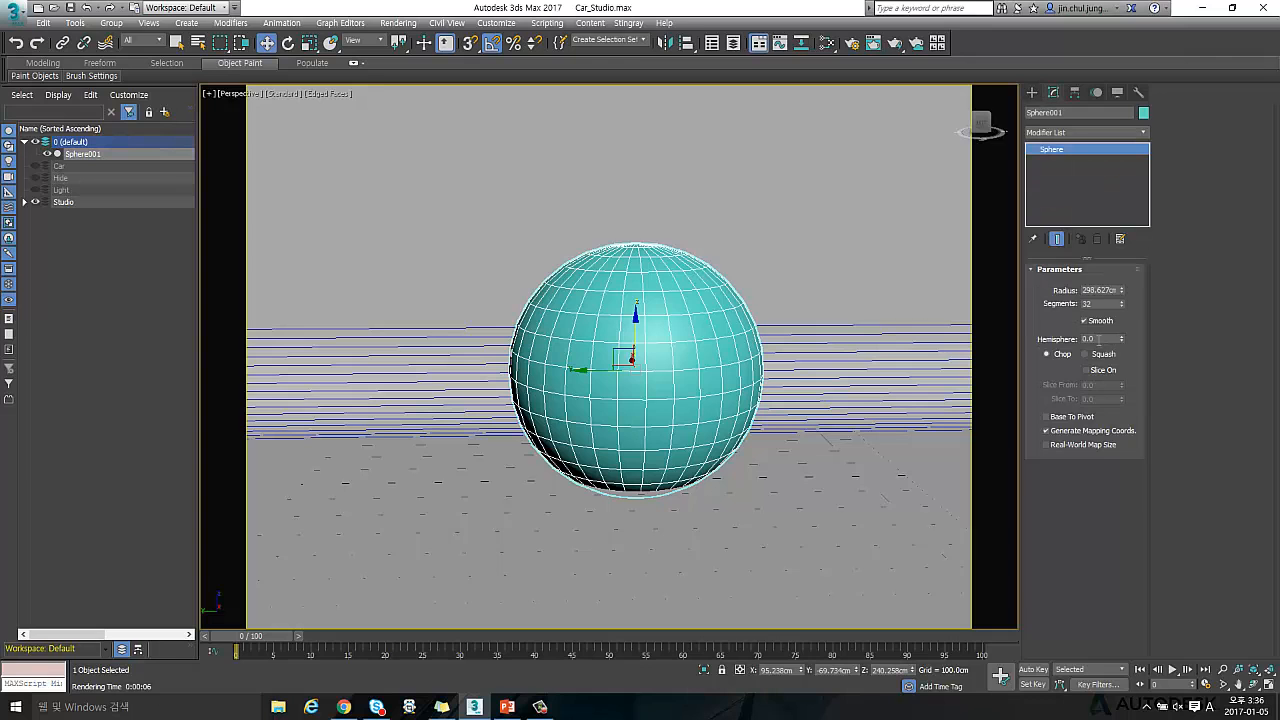
type("64")
key("Return")
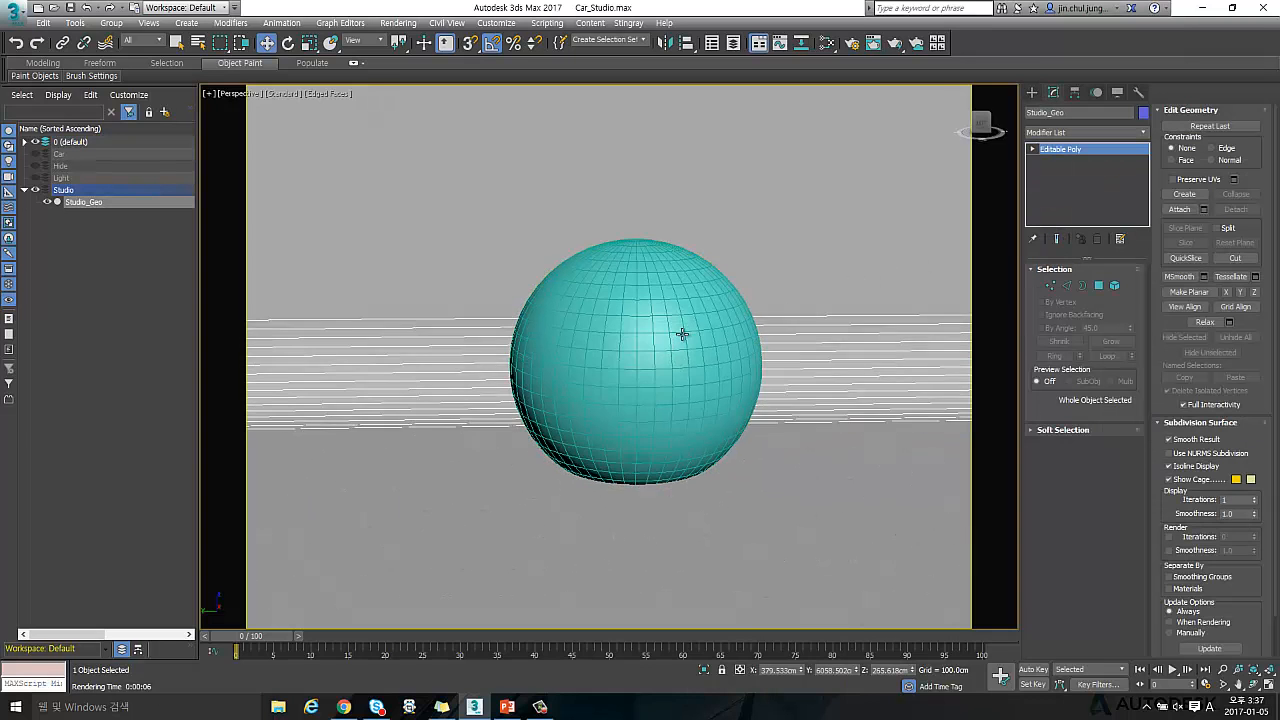
middle_click_drag(680, 331, 651, 371, "alt")
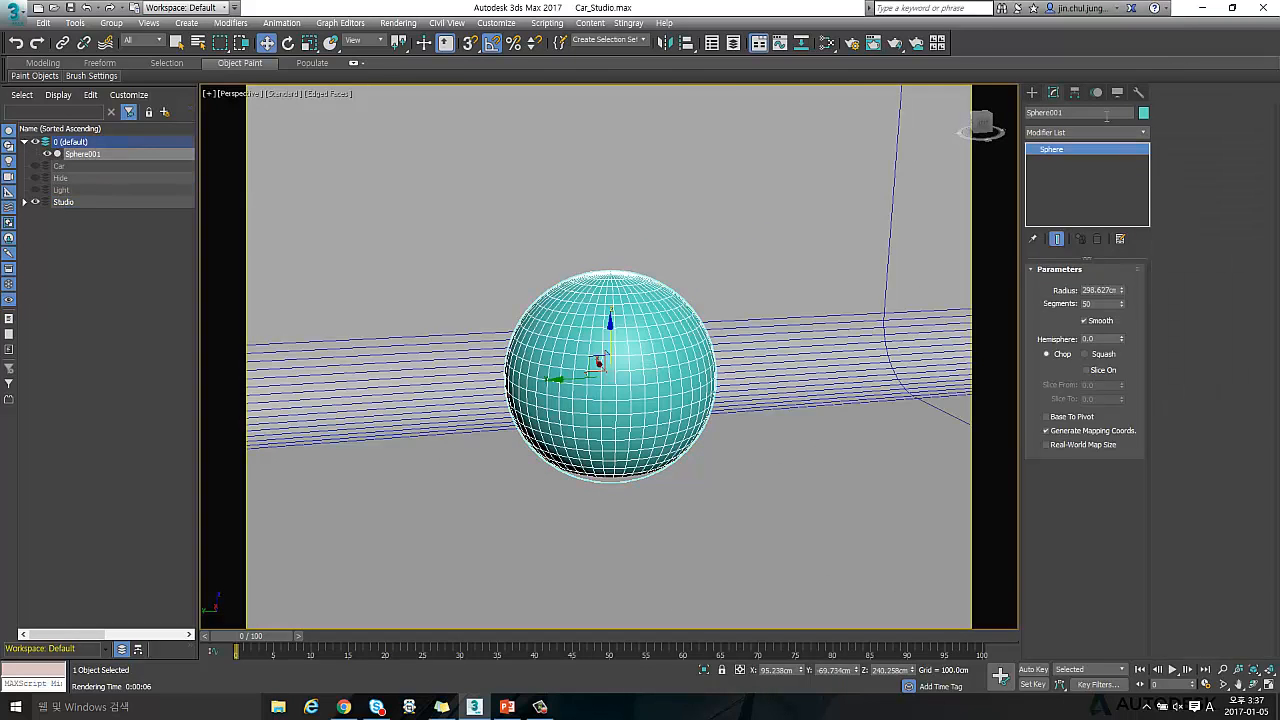
Create an Arnold light beside the sphere and raise it to about Z 851 cm
left_click(1032, 92)
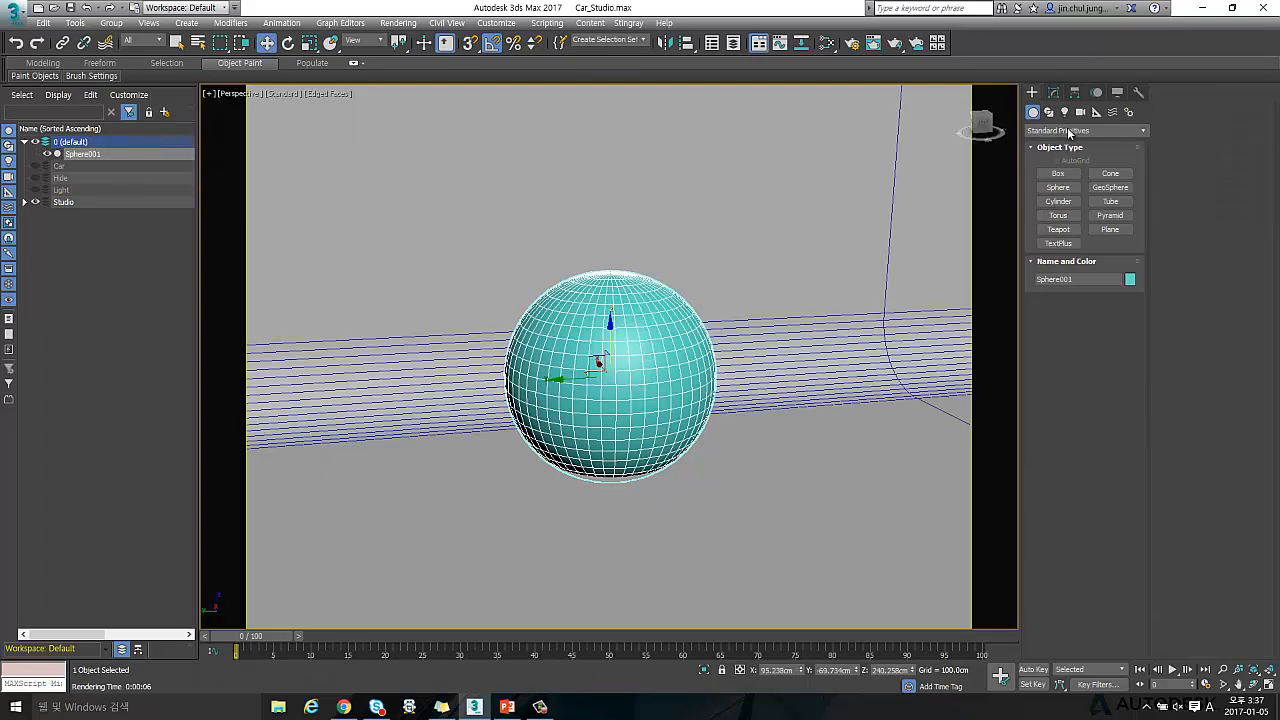
left_click(1064, 112)
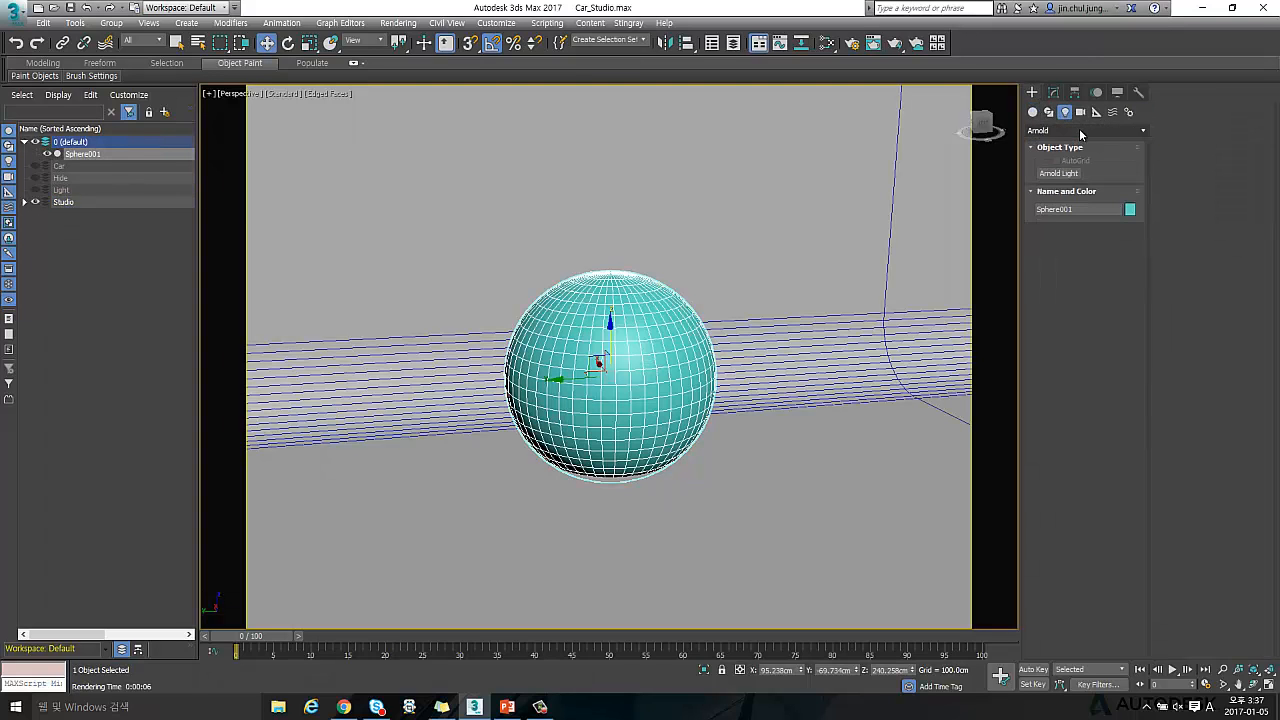
left_click(1060, 173)
left_click(716, 458)
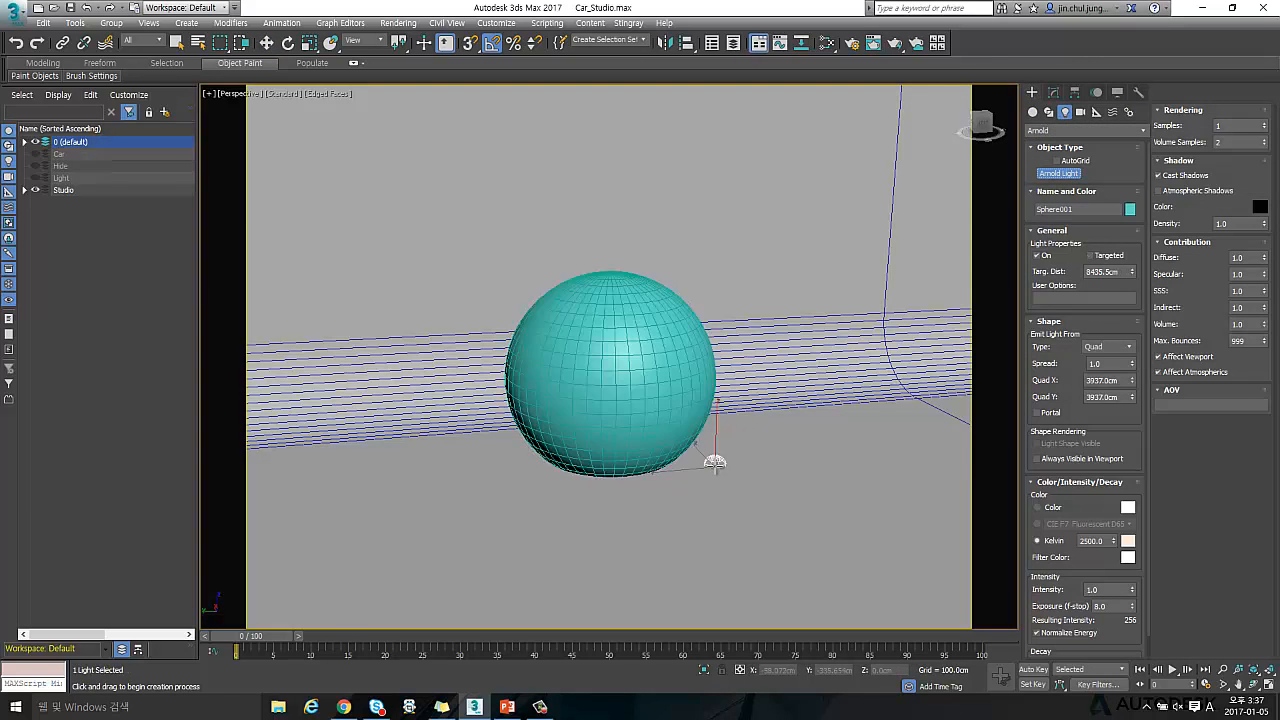
left_click_drag(718, 422, 722, 125)
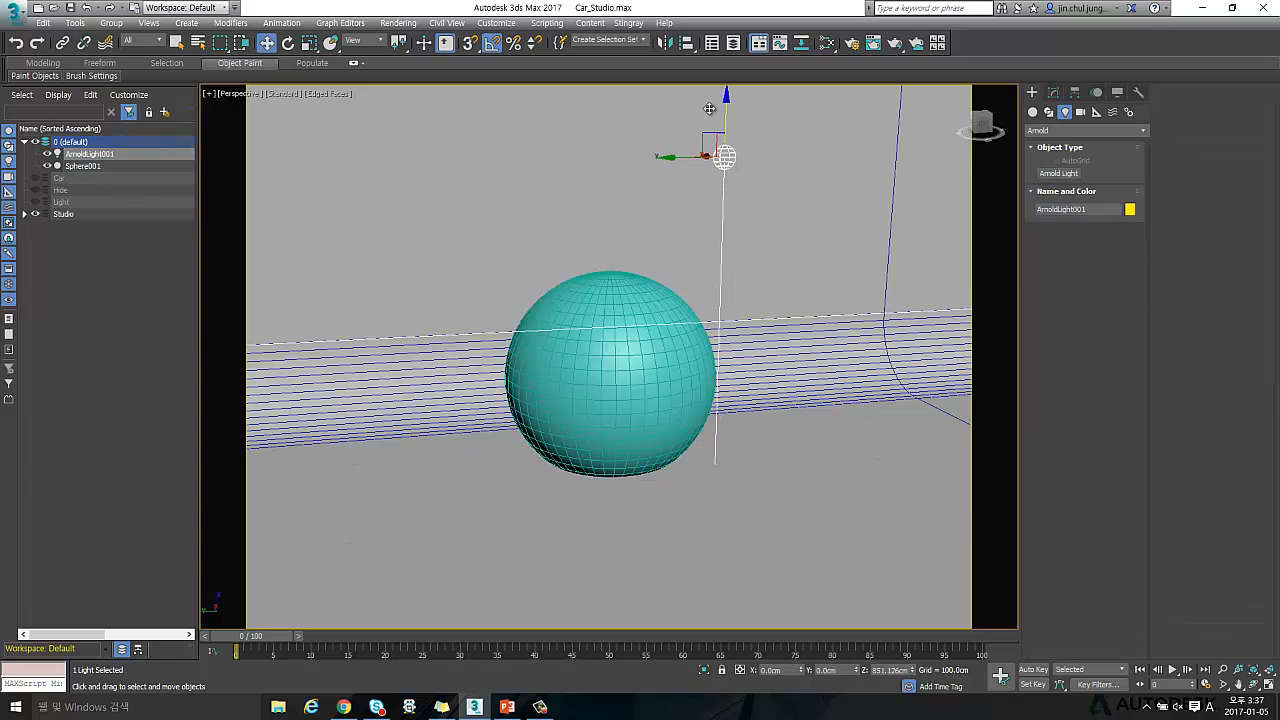
Reselect the Arnold light and move it above the sphere to about X -61, Y -82, Z 929 cm
left_click(669, 160)
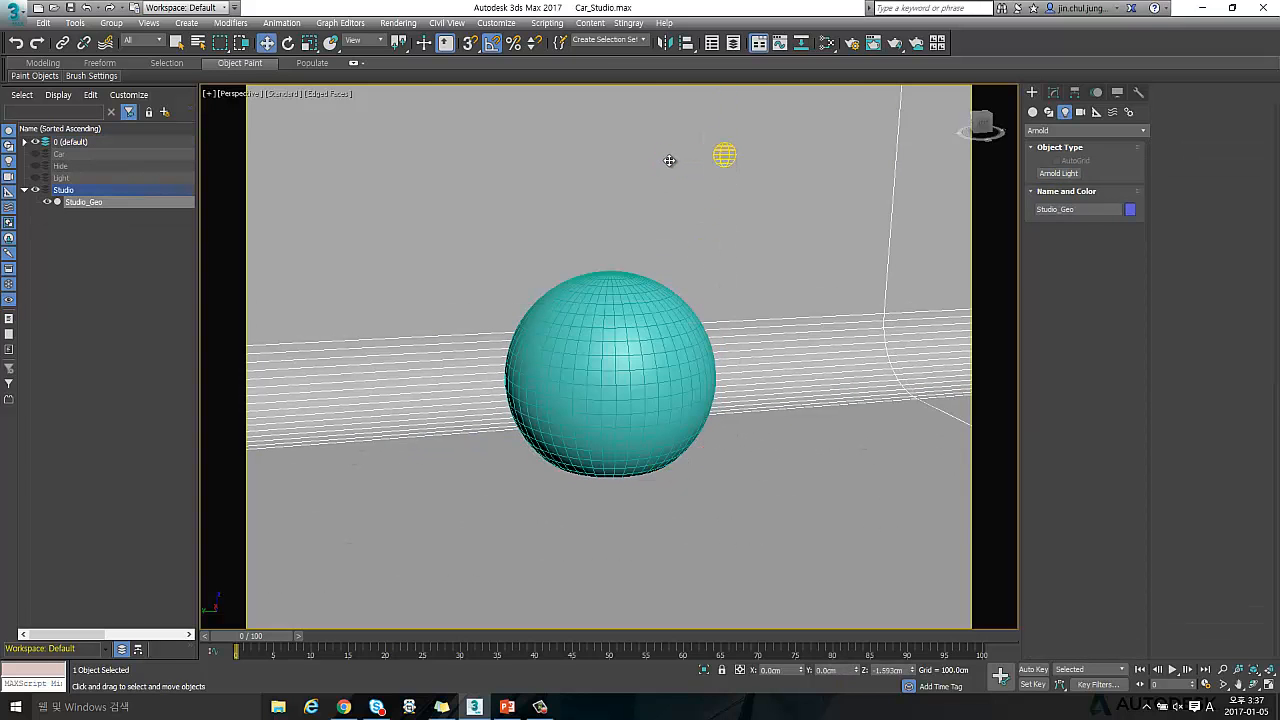
left_click(729, 158)
middle_click_drag(734, 164, 706, 137, "alt")
left_click_drag(706, 137, 612, 110)
mouse_move(750, 308)
middle_mouse_down("alt")
mouse_move(749, 323)
mouse_move(737, 317)
middle_mouse_up("alt")
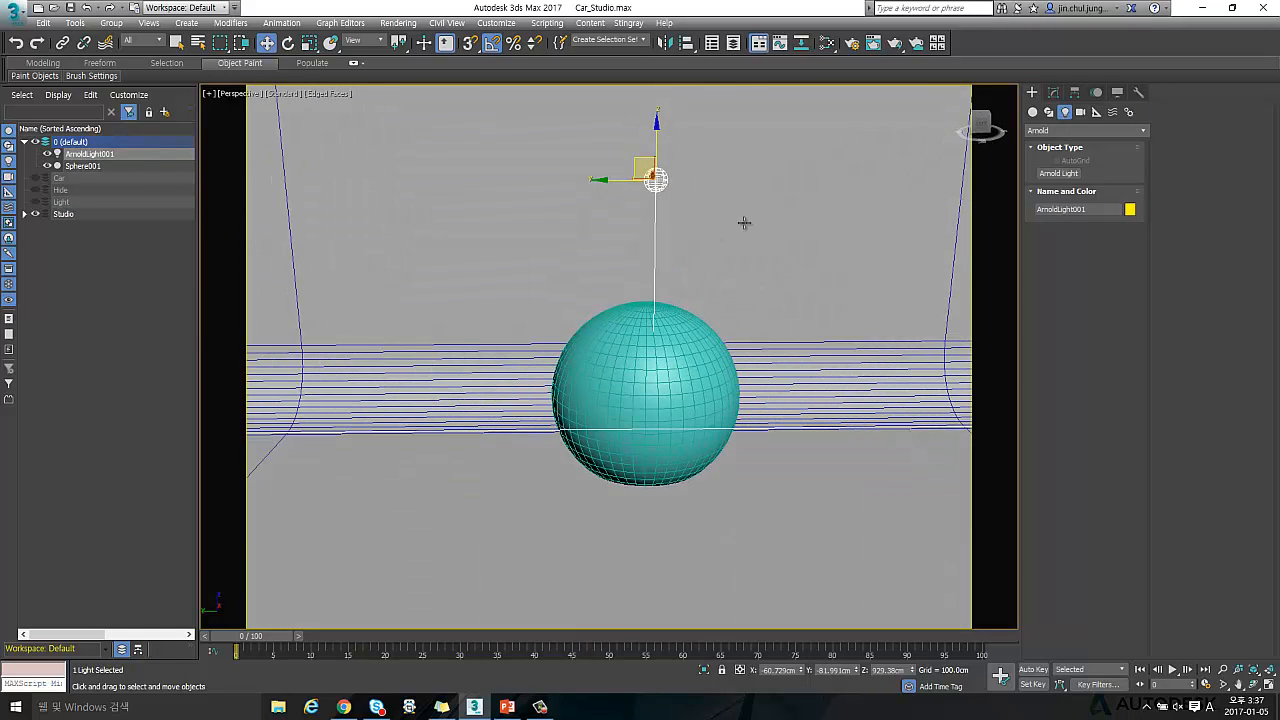
Review the light's available shape types and set its type to Skydome
left_click(1054, 93)
left_click(1126, 386)
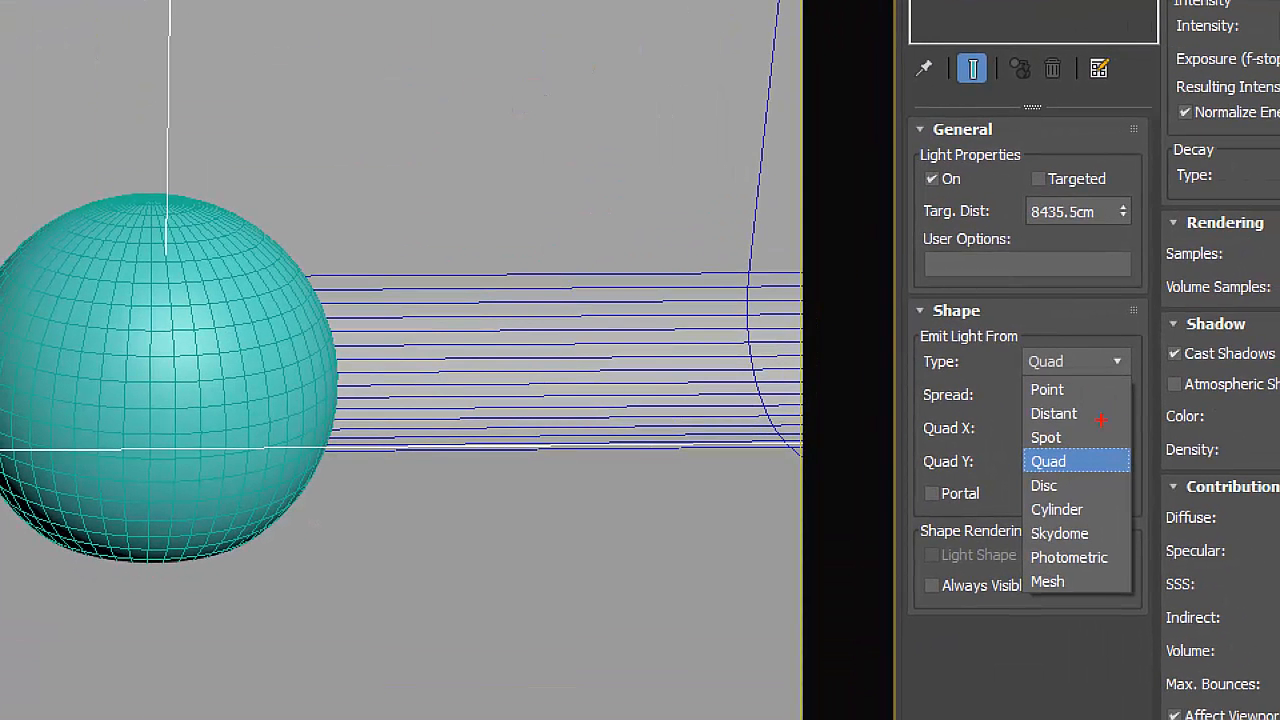
mouse_move(1022, 452)
left_mouse_down()
mouse_move(1040, 466)
mouse_move(1099, 437)
left_mouse_up()
mouse_move(1043, 538)
left_mouse_down()
mouse_move(1027, 550)
mouse_move(1117, 540)
mouse_move(1066, 518)
mouse_move(1012, 525)
left_mouse_up()
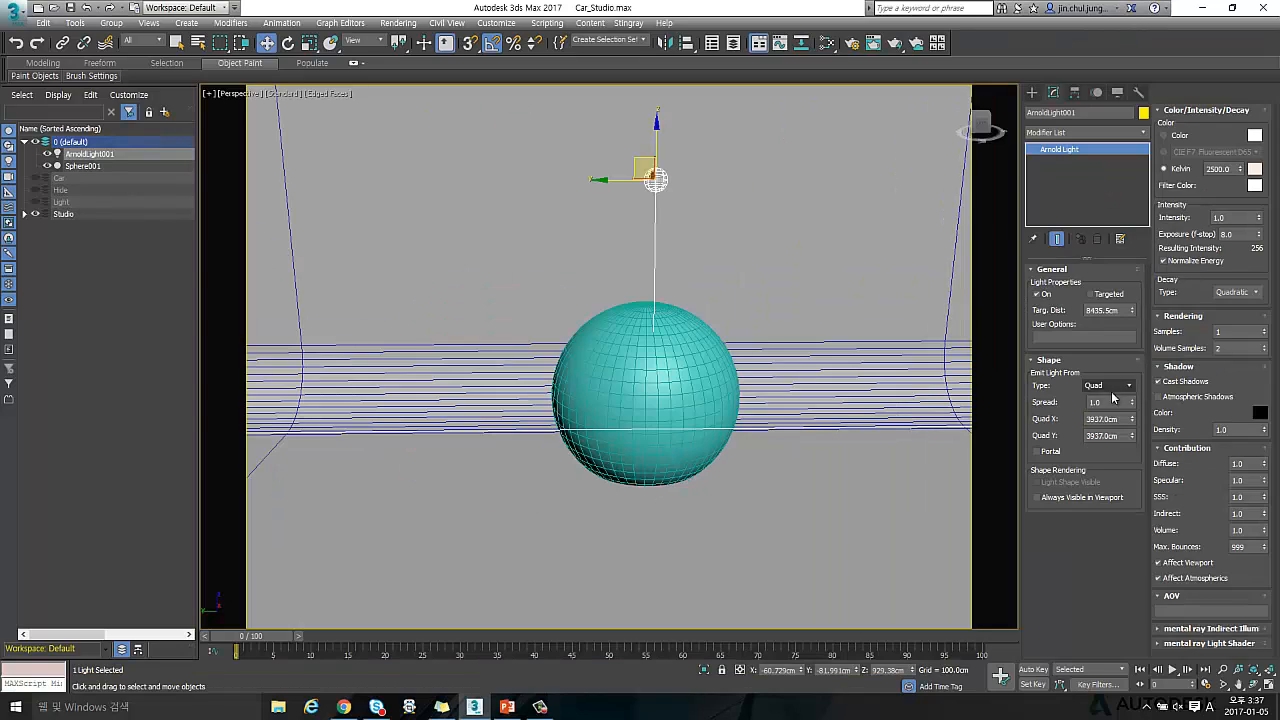
left_click(1110, 386)
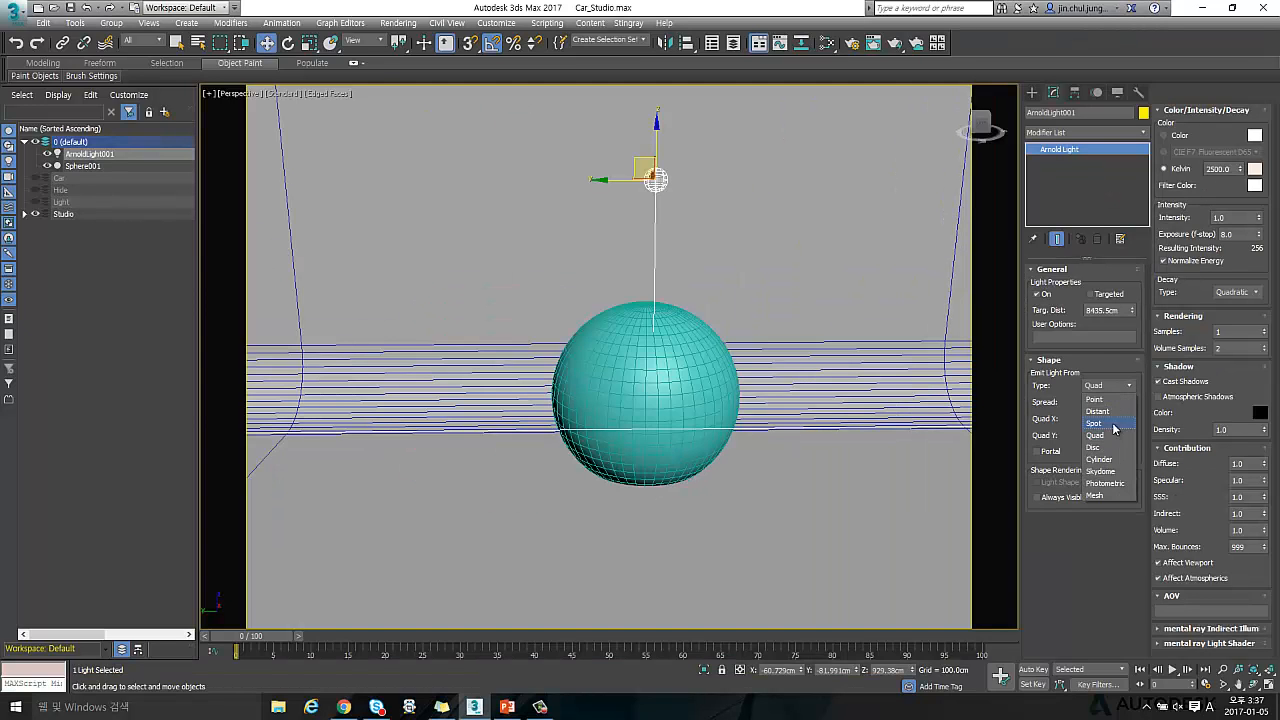
left_click(1100, 472)
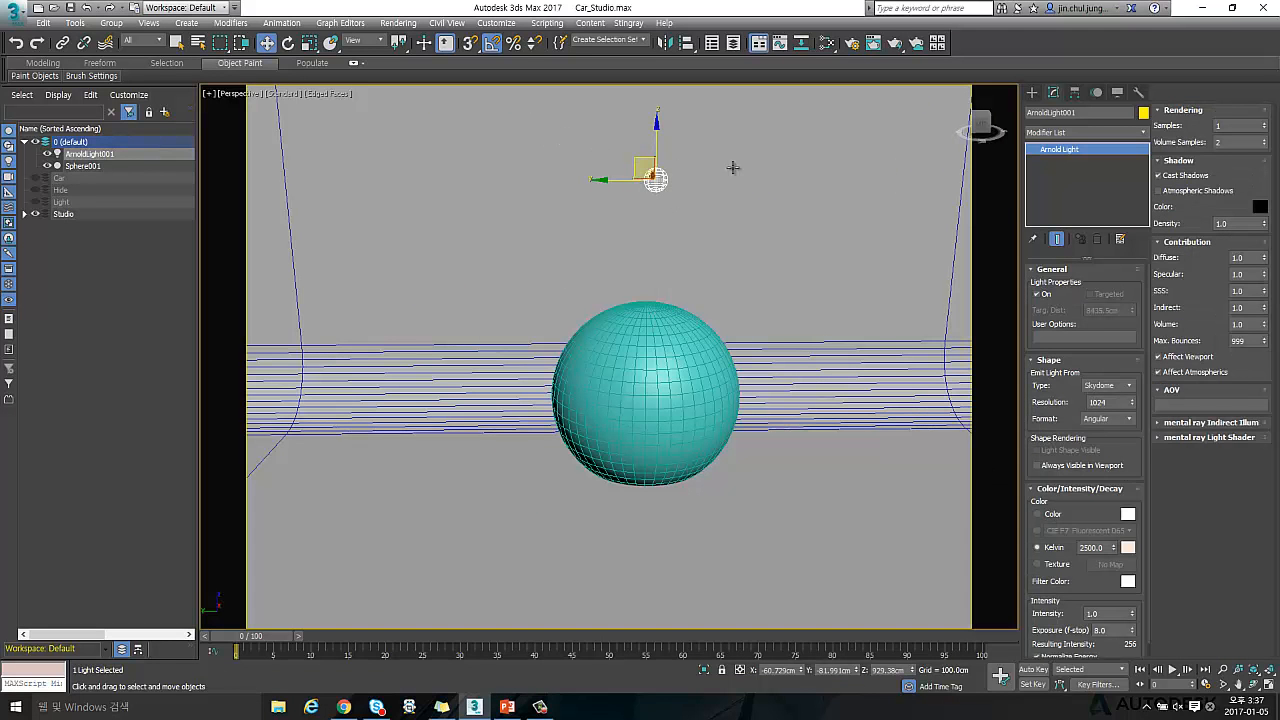
Reselect the skydome light and shift it to about Y -46 cm and Z 942 cm
left_click(645, 163)
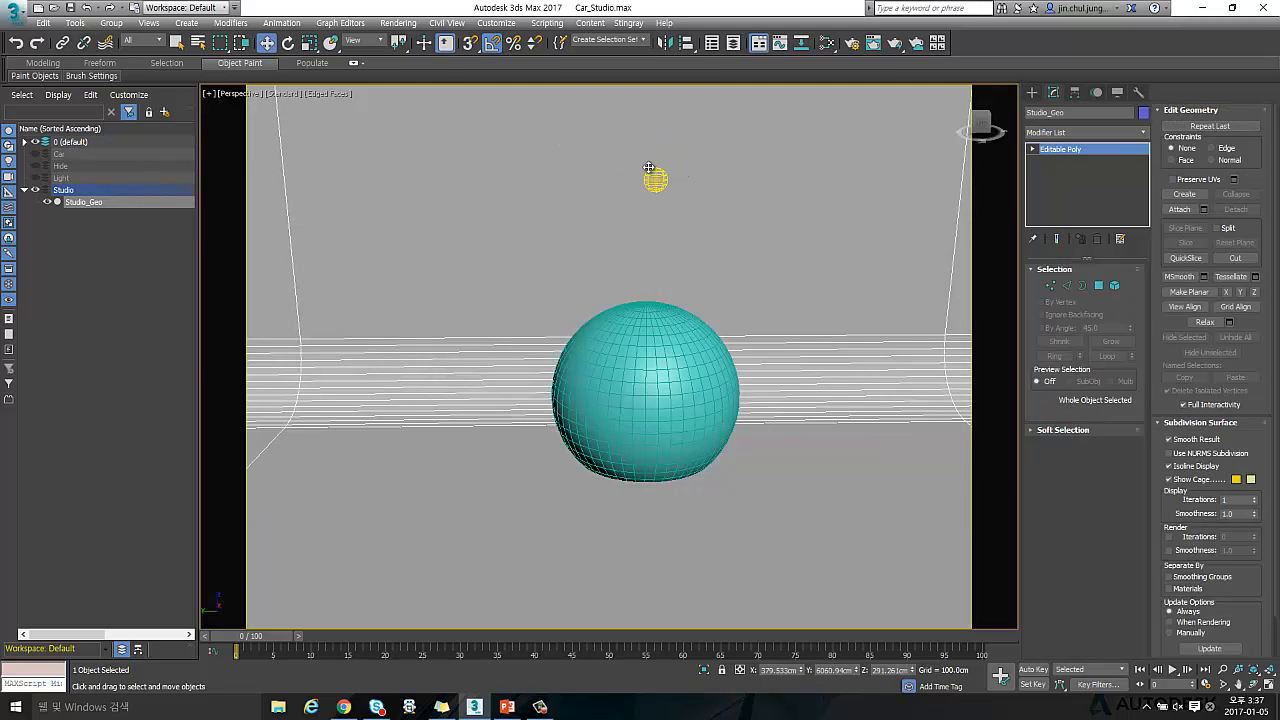
left_click(655, 179)
left_click_drag(651, 171, 629, 155)
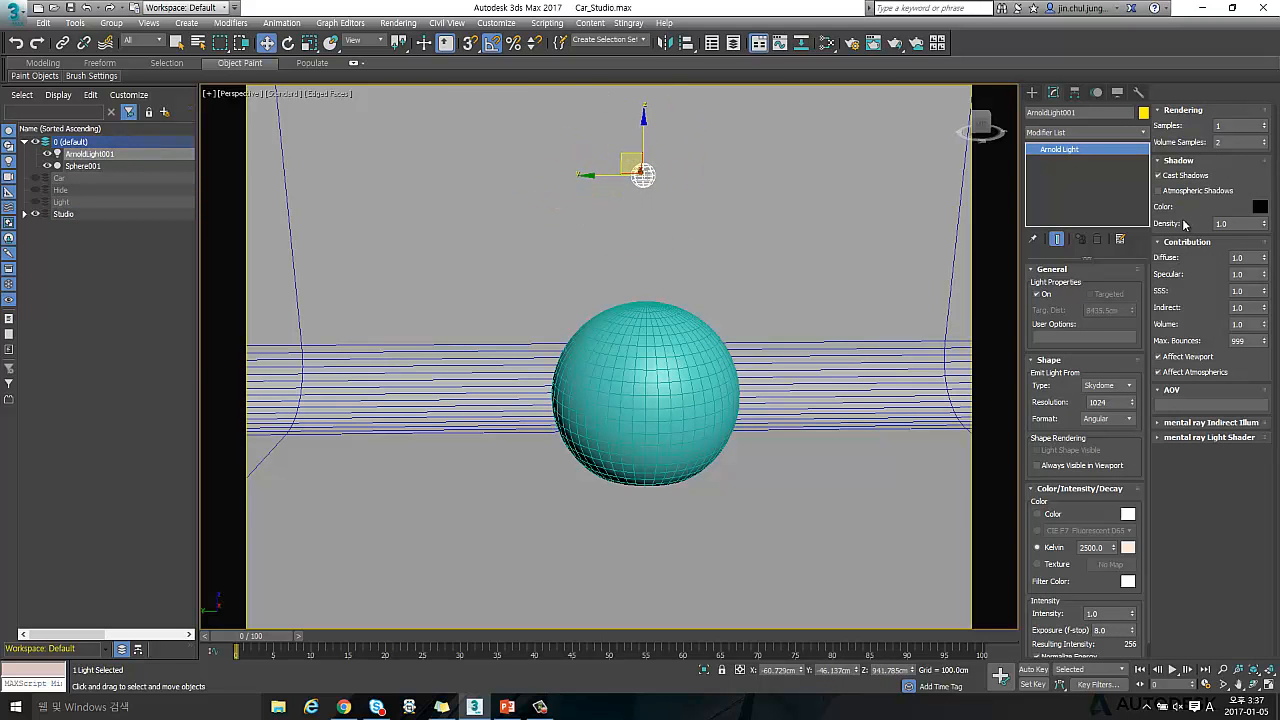
scroll(1085, 590, "down", 1)
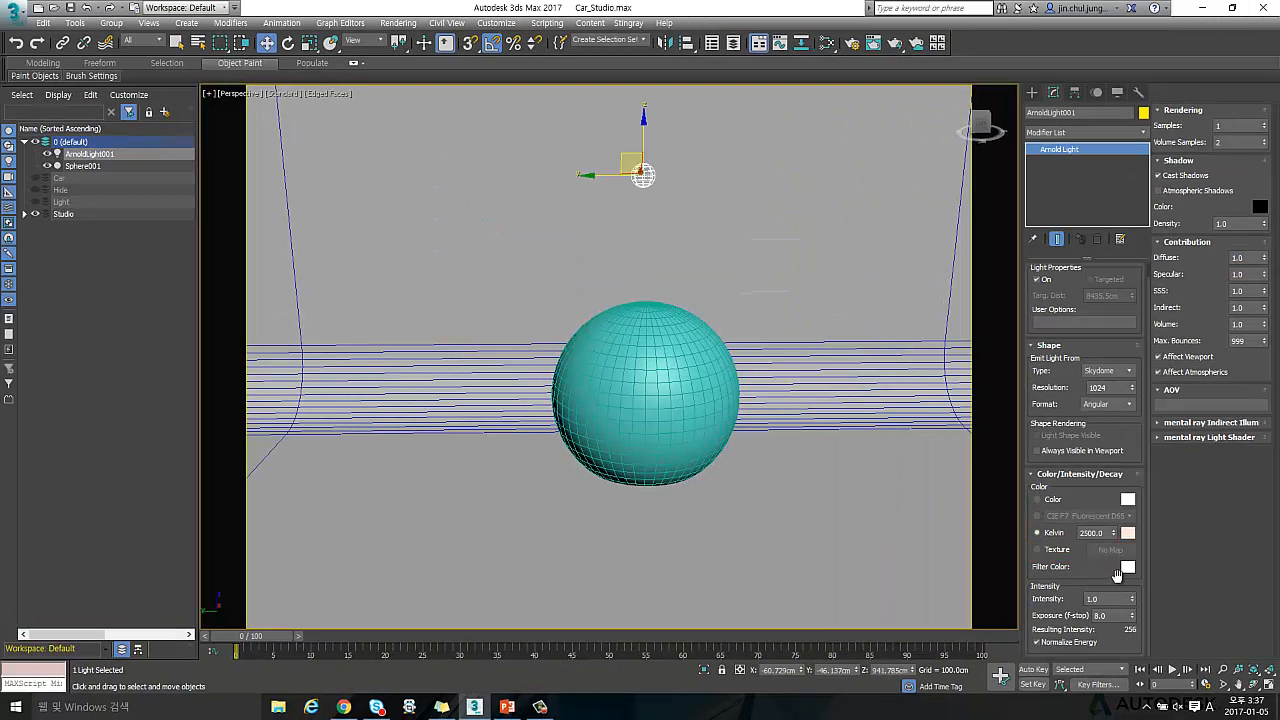
Switch the skydome light's colour source to a texture and load the bitmap hdrmaps_com_free_068_Ref.exr from the HDRI folder
left_click(1066, 550)
left_click(1110, 549)
double_click(644, 218)
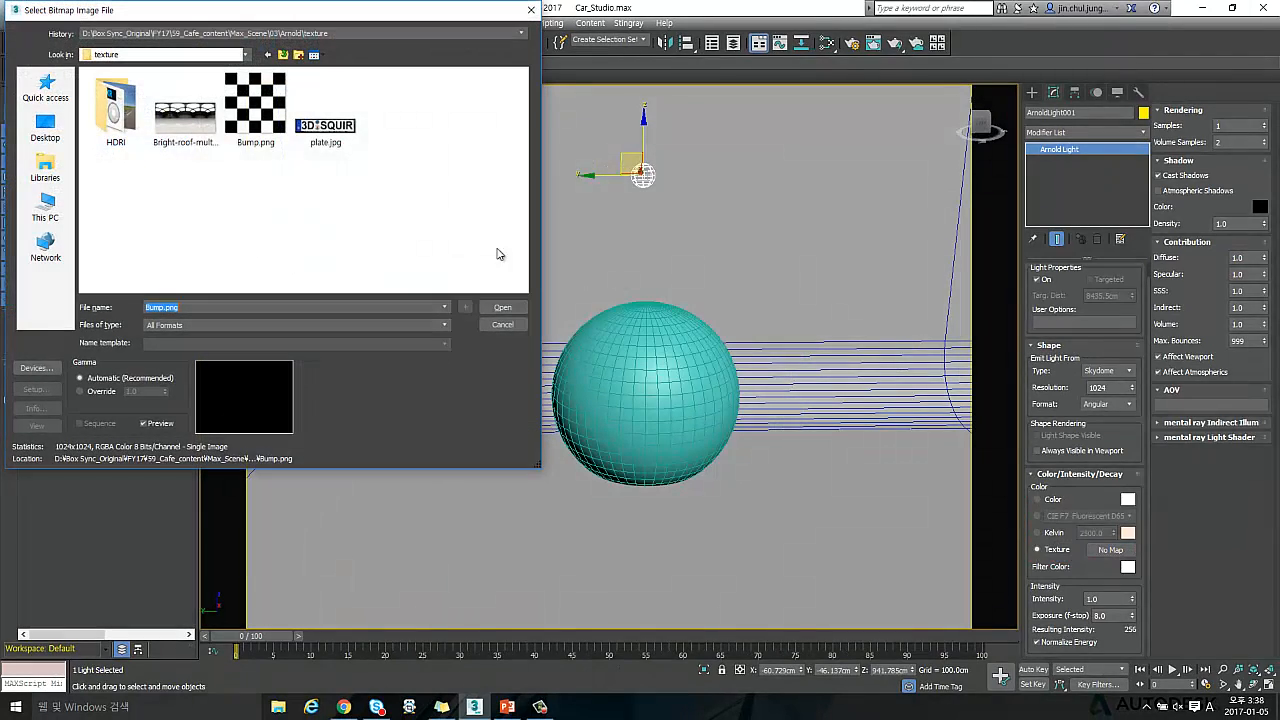
double_click(118, 108)
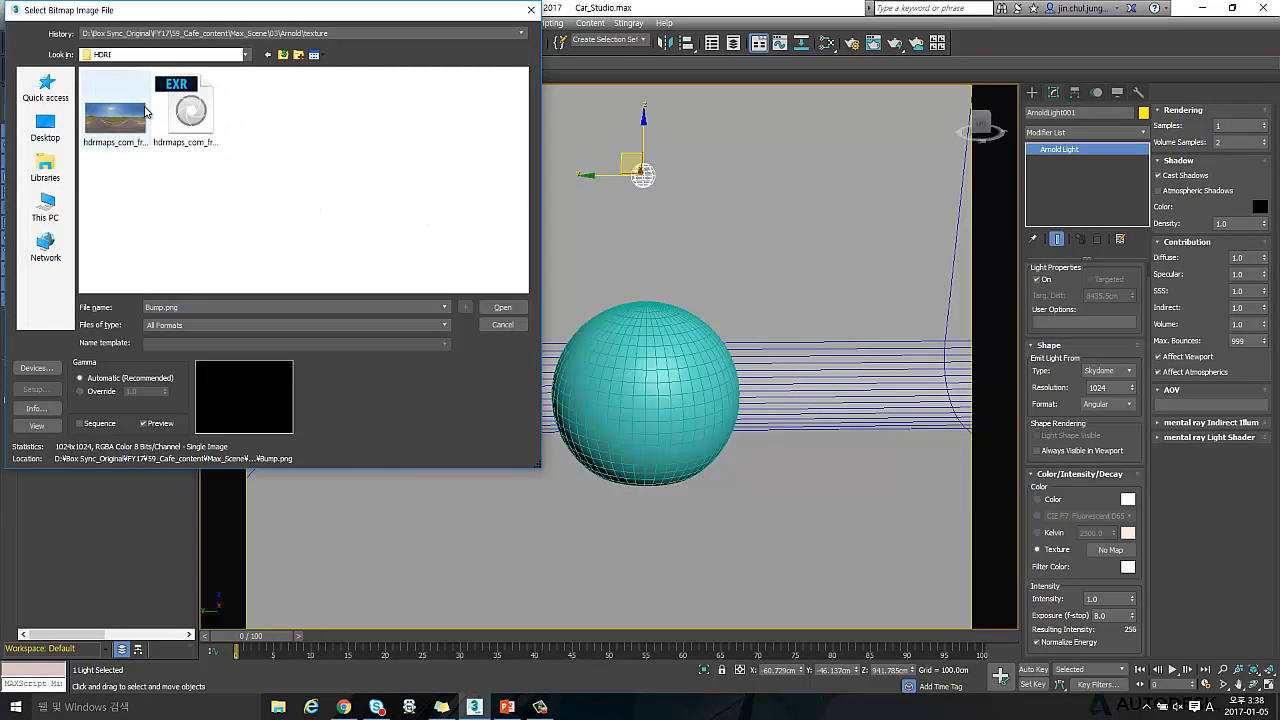
left_click(192, 112)
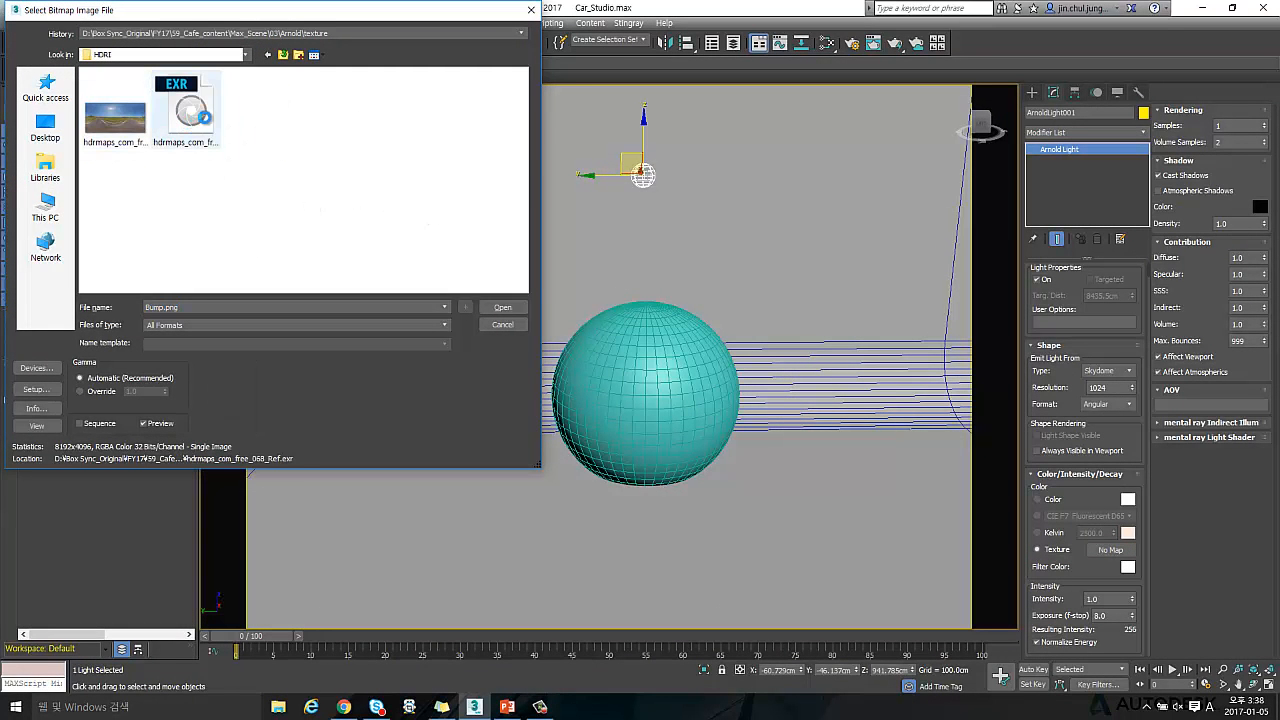
double_click(185, 110)
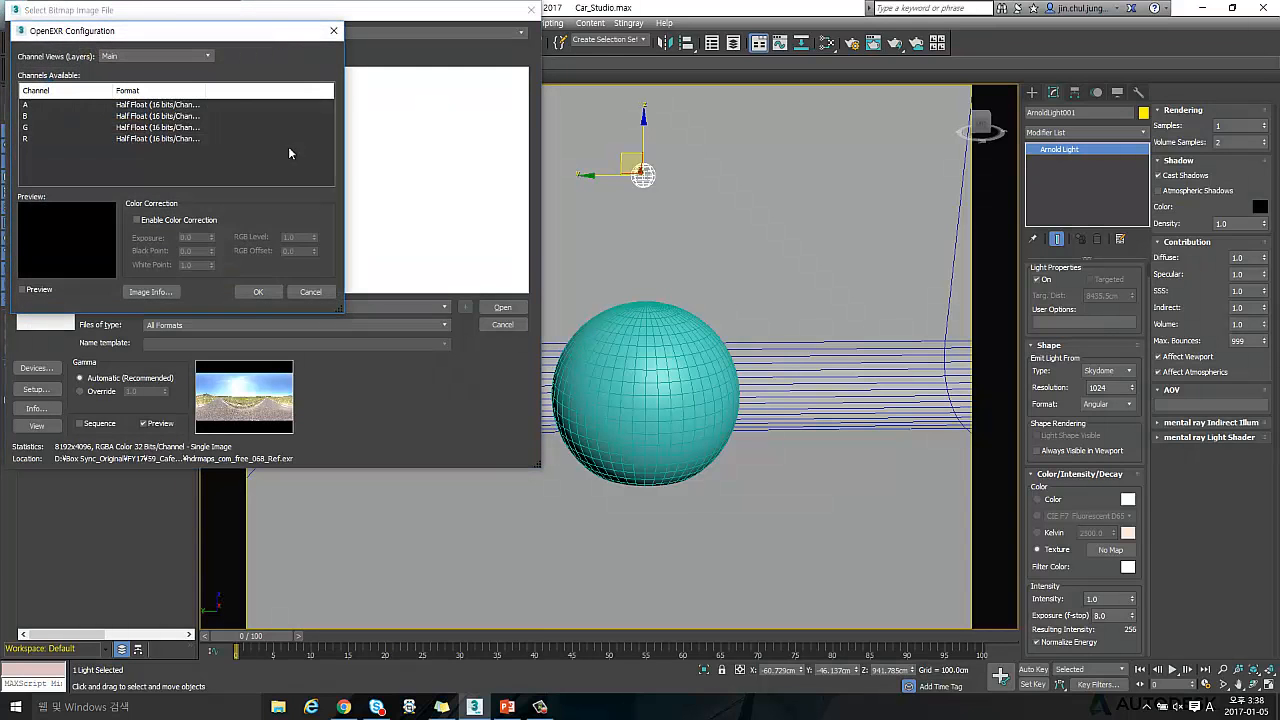
left_click(264, 295)
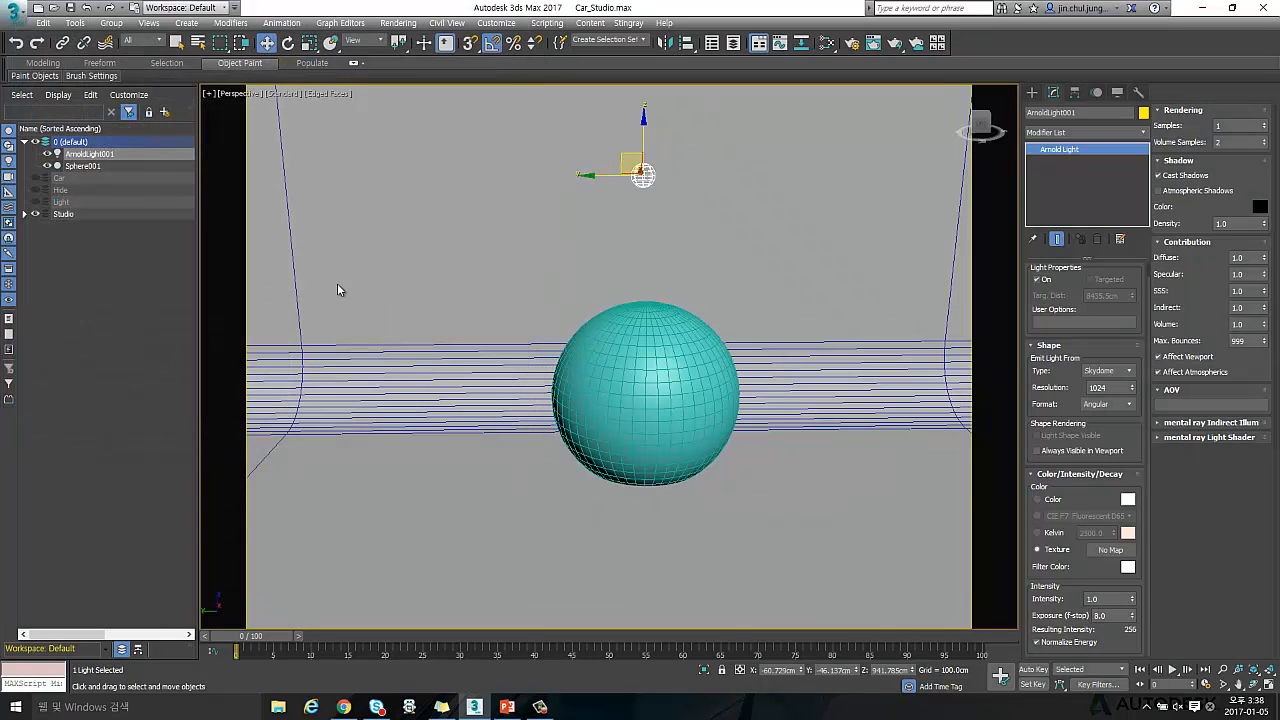
Select the sphere and add a new Arnold Material node to an empty area of the Slate Material Editor
left_click(690, 327)
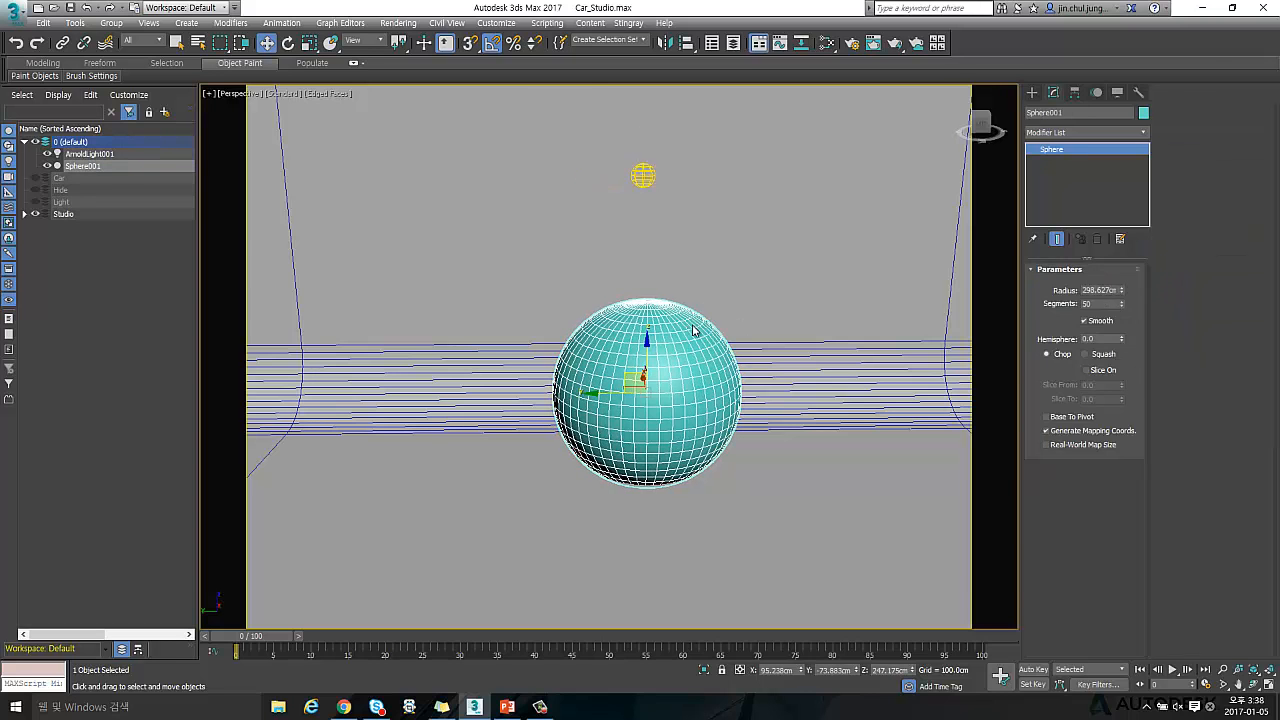
key("m")
left_click_drag(845, 77, 892, 50)
middle_click_drag(870, 453, 890, 287)
middle_click_drag(902, 465, 888, 262)
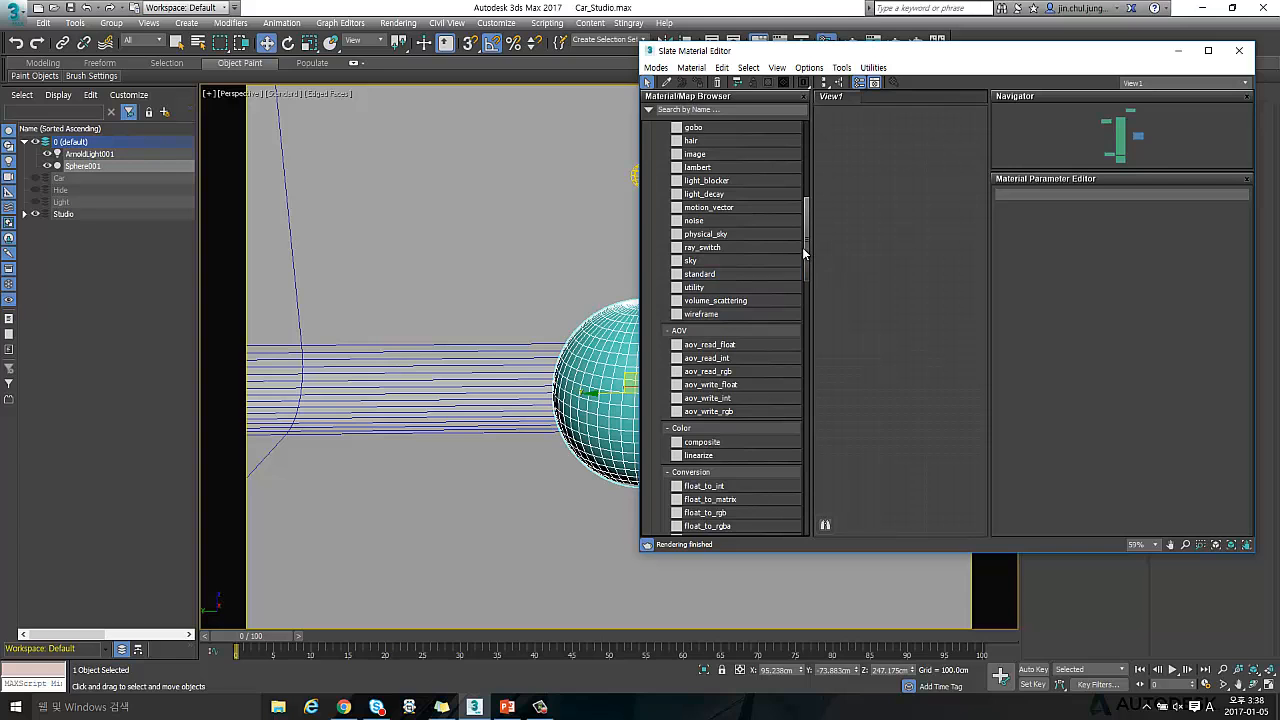
left_click_drag(805, 214, 809, 176)
left_click_drag(864, 230, 922, 230)
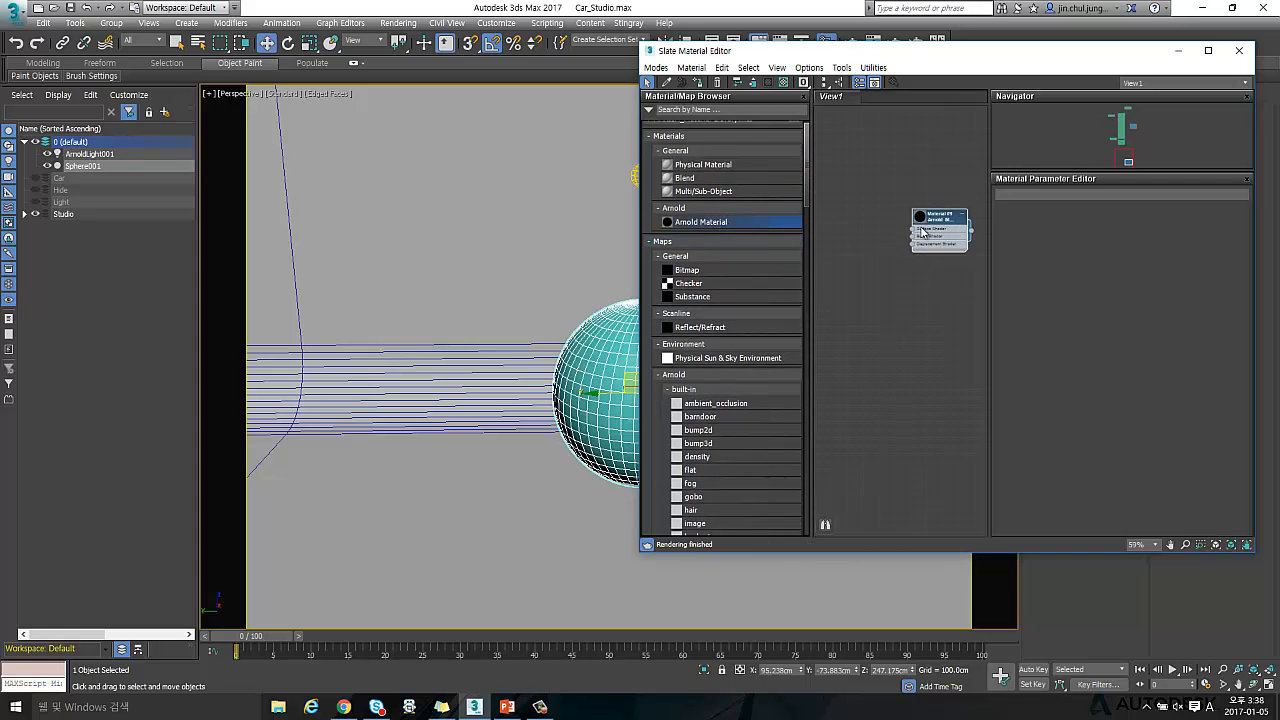
Add an Arnold standard map, wire it to the new material's surface shader, and open its parameters
left_click_drag(810, 191, 900, 270)
left_click(855, 260)
double_click(884, 216)
Give the standard map a light grey base colour, a specular reflection weight of 0.8 and a specular roughness of 0
left_click(1073, 237)
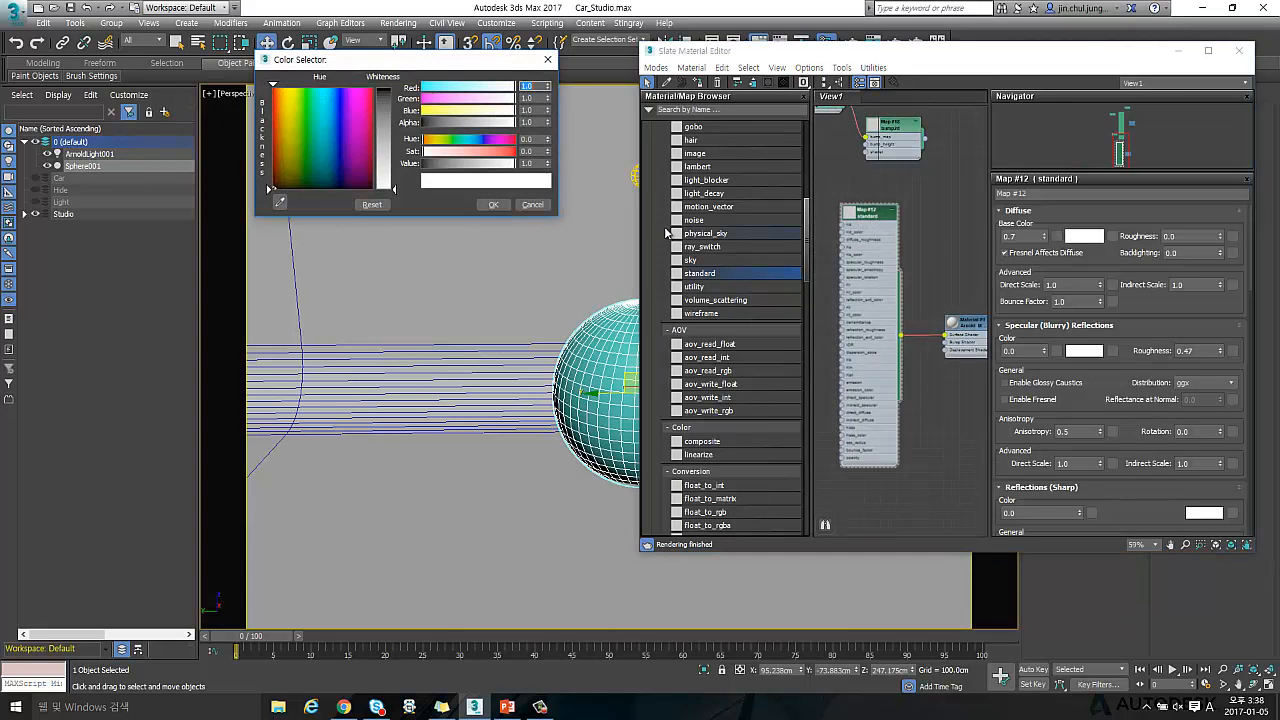
left_click_drag(389, 160, 390, 130)
left_click(506, 206)
left_click(1037, 352)
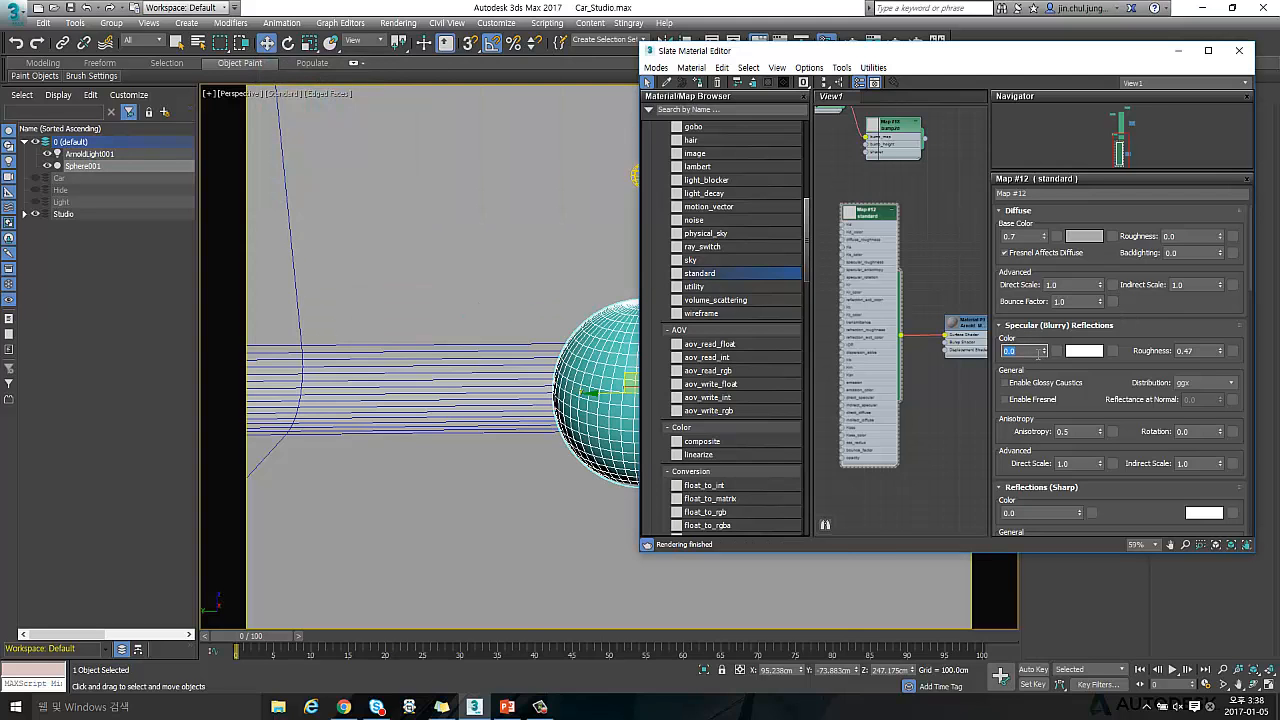
type("0.8")
left_click(1200, 350)
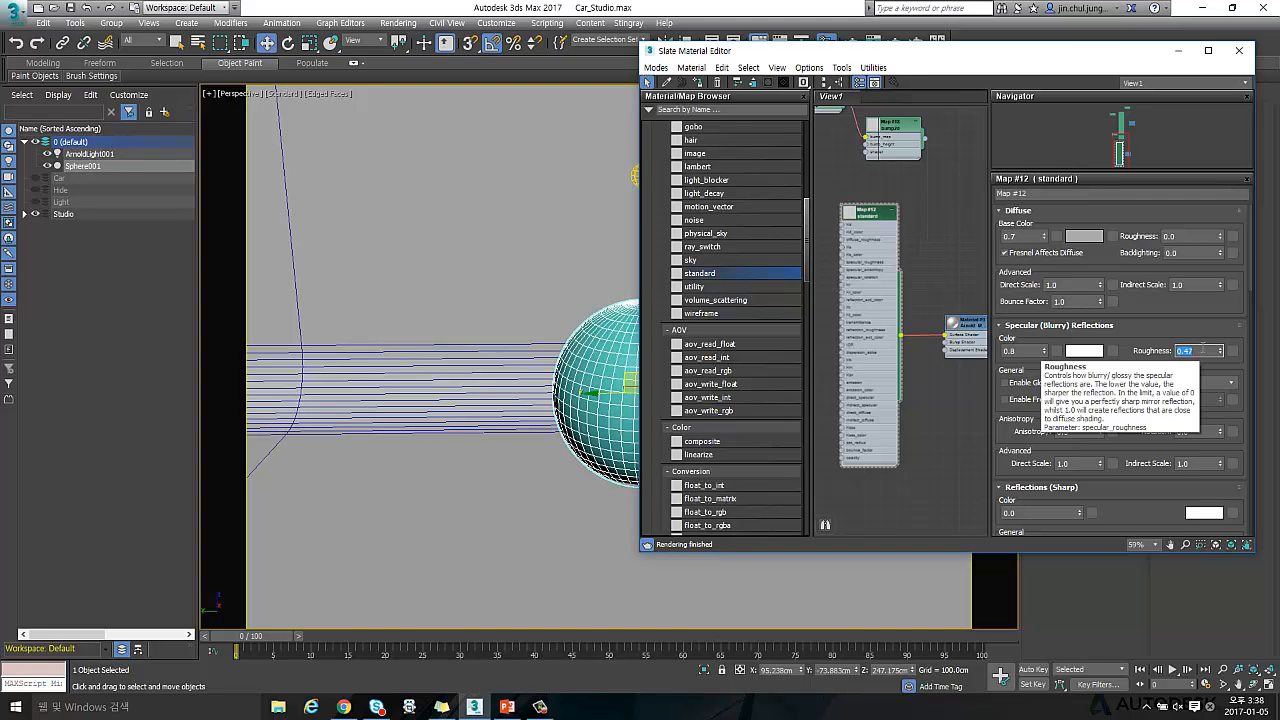
type("0")
key("Return")
Render the perspective view of the sphere under the HDRI skydome light
left_click_drag(820, 46, 932, 86)
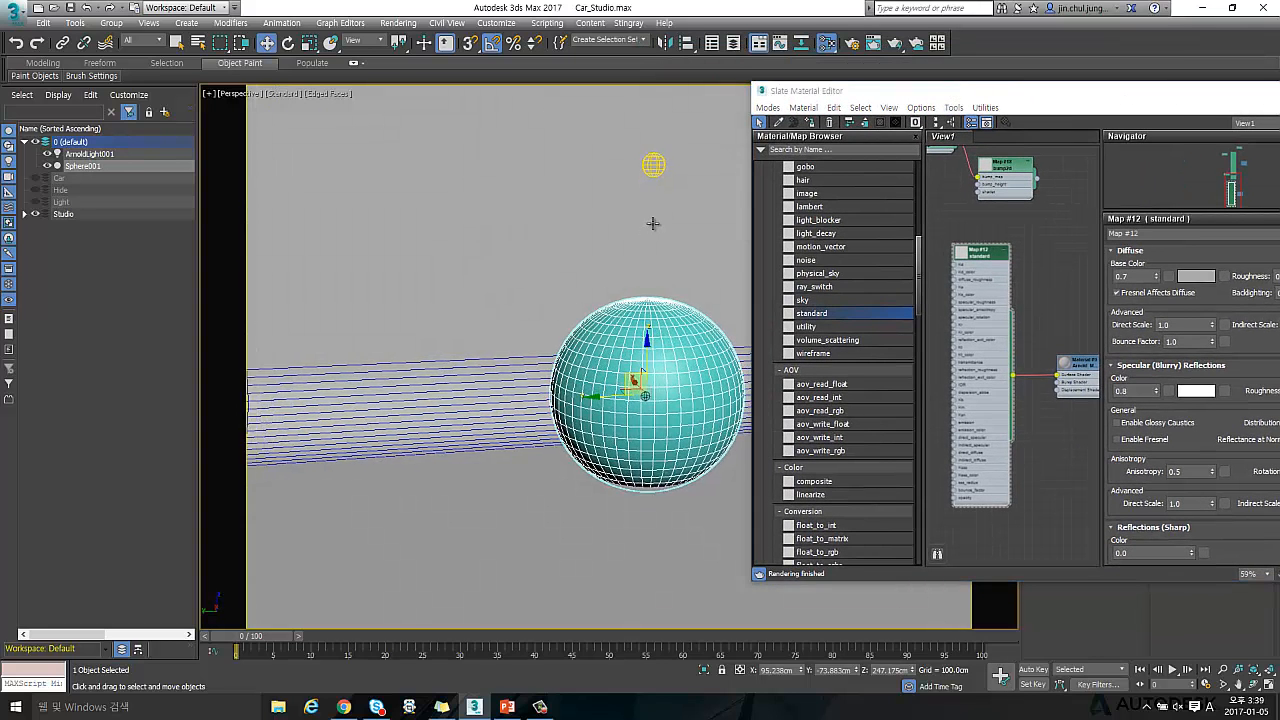
scroll(654, 226, "up", 2)
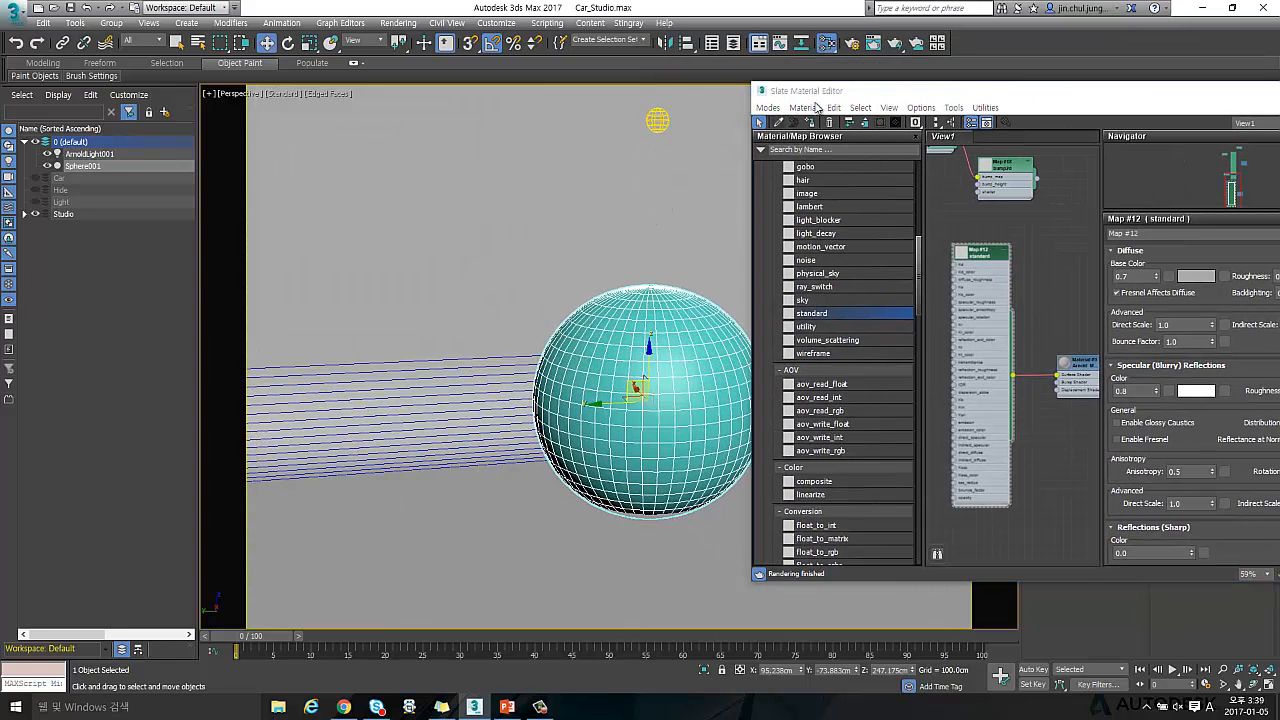
left_click(891, 45)
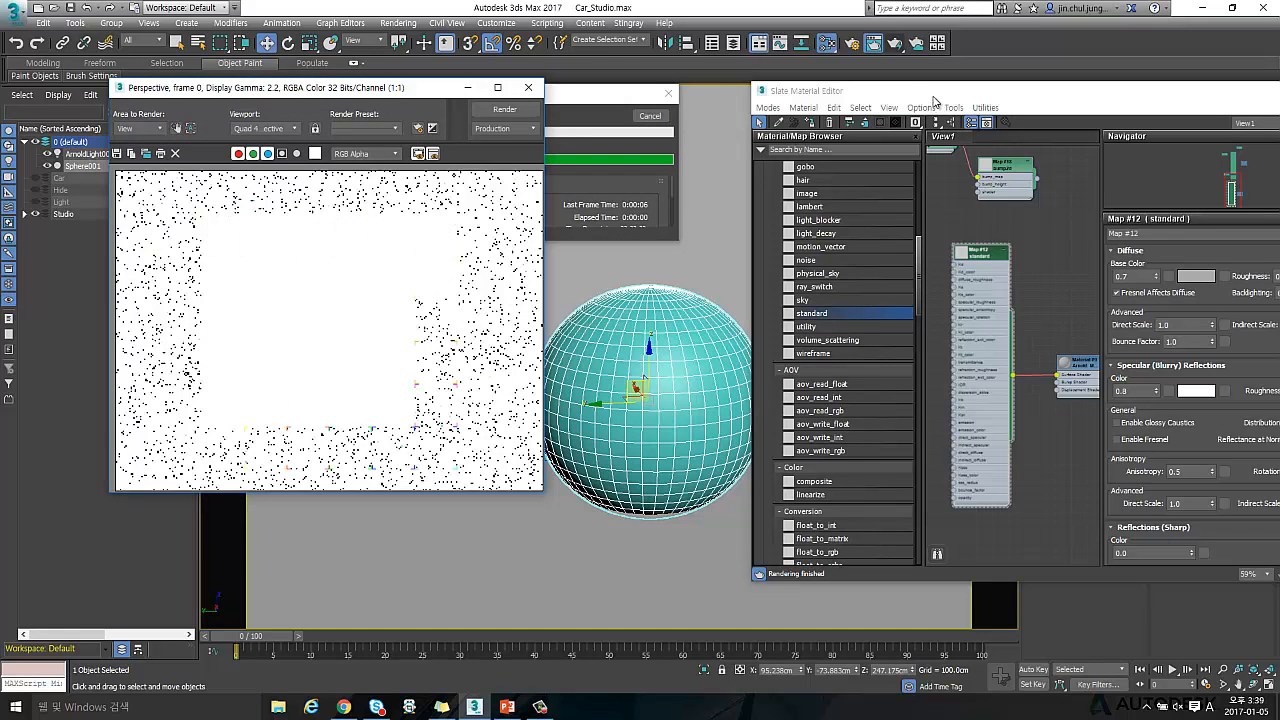
left_click_drag(943, 92, 585, 210)
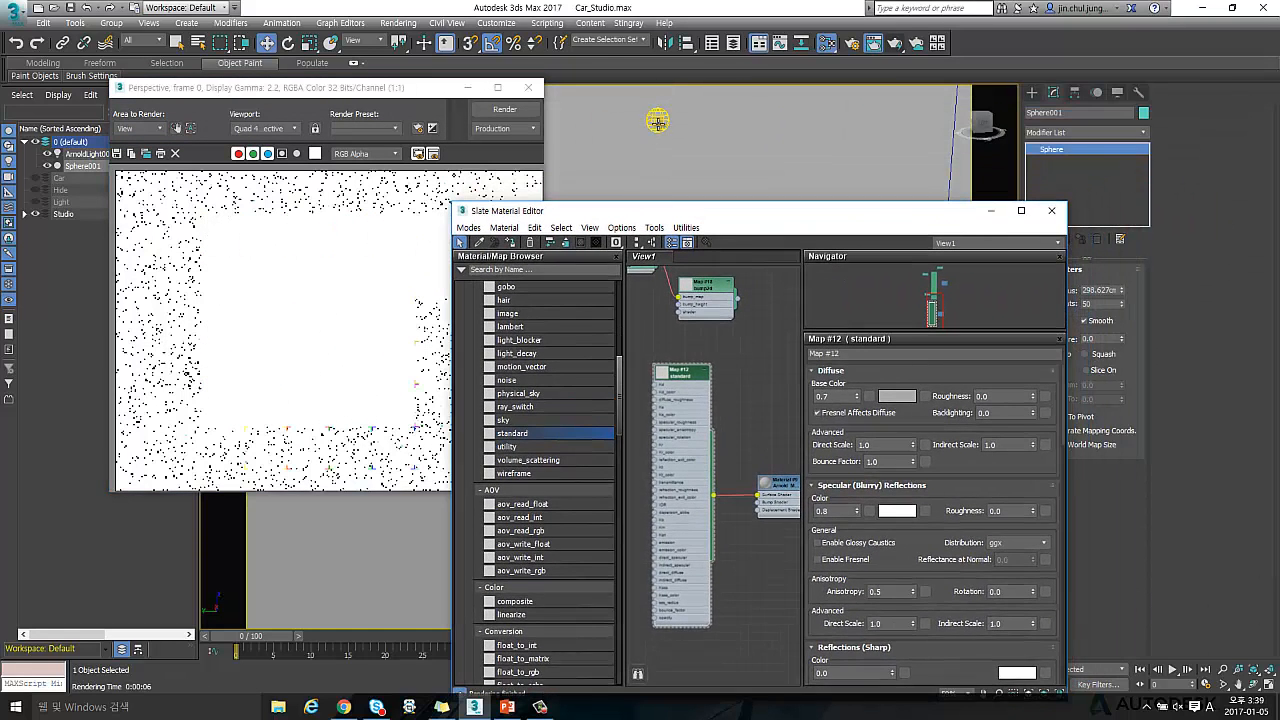
Select the skydome light, set its exposure to 0 f-stop, and render the view again
left_click(657, 121)
left_click(988, 212)
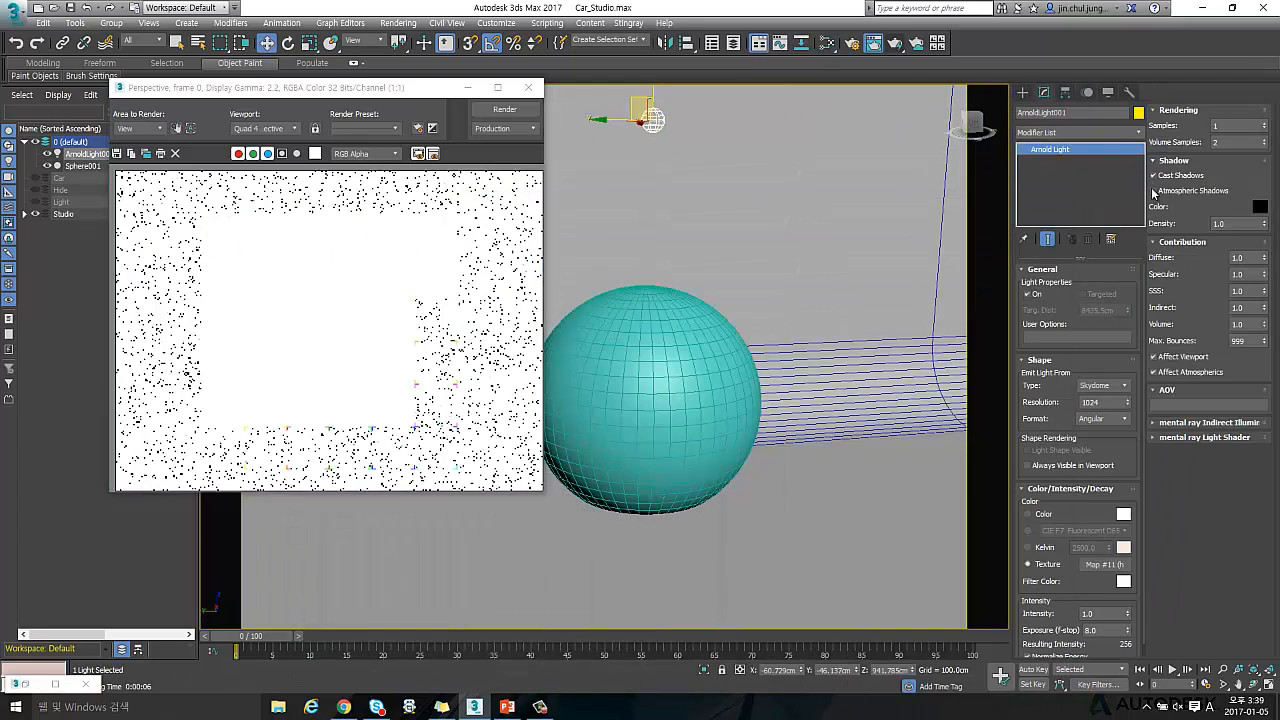
scroll(1078, 587, "down", 1)
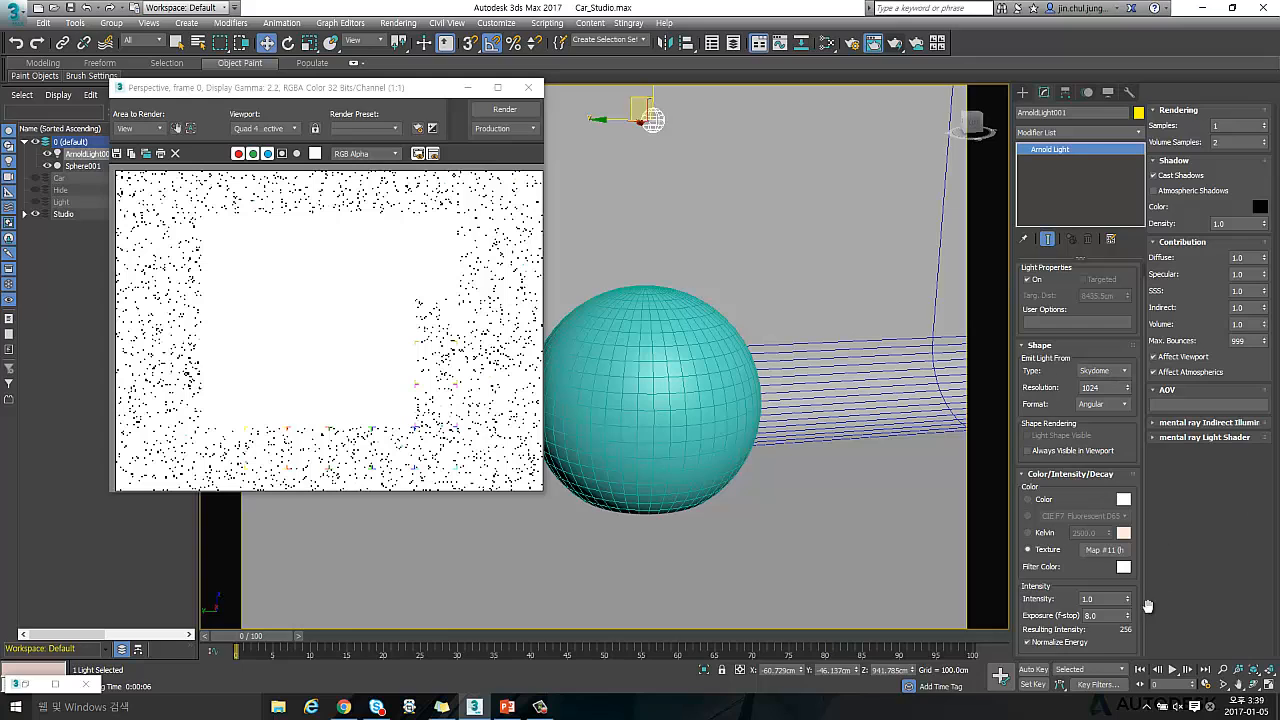
left_click(1094, 616)
left_click_drag(410, 88, 493, 82)
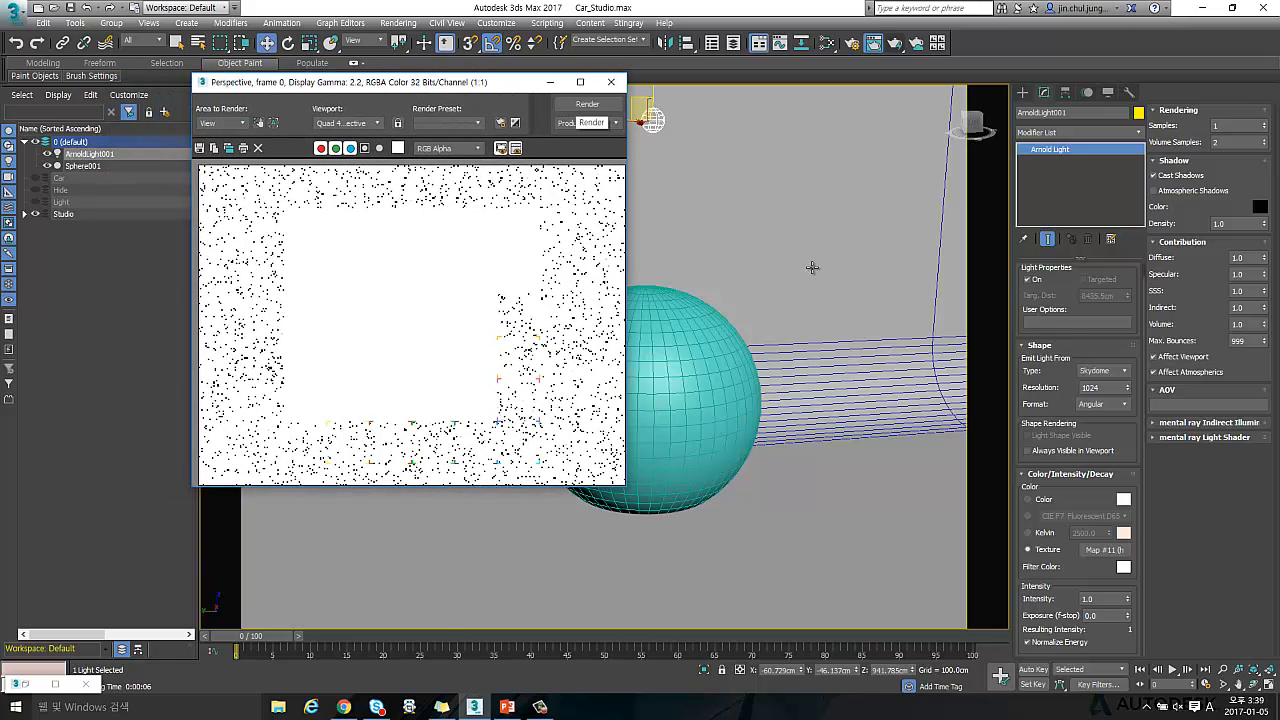
left_click(590, 104)
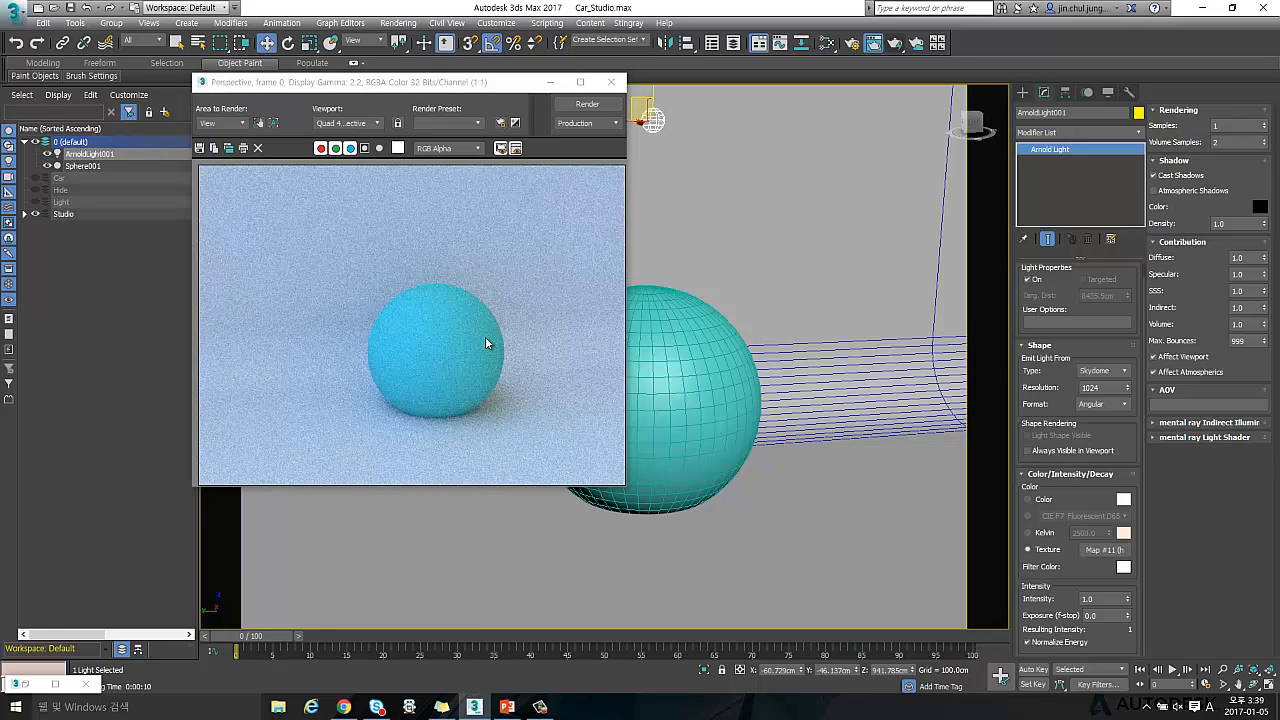
Select the sphere, assign the new Arnold Material to it, and render the view
left_click_drag(494, 84, 409, 61)
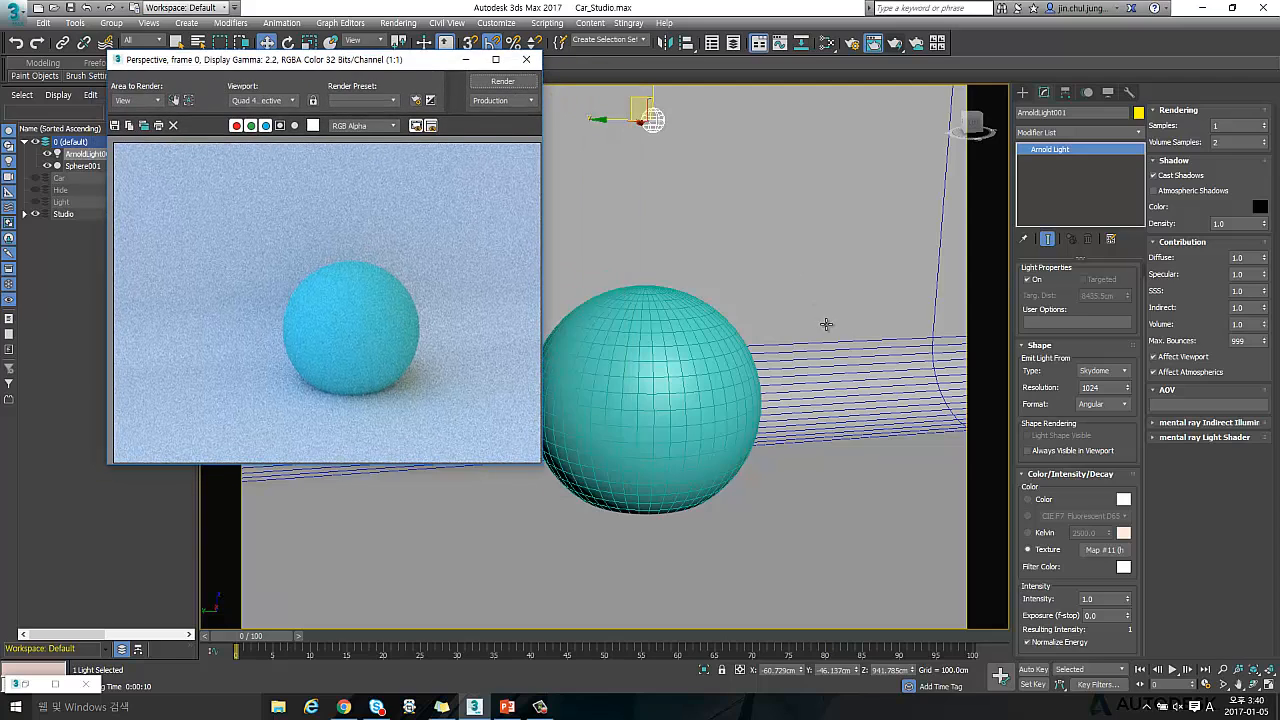
scroll(826, 324, "up", 4)
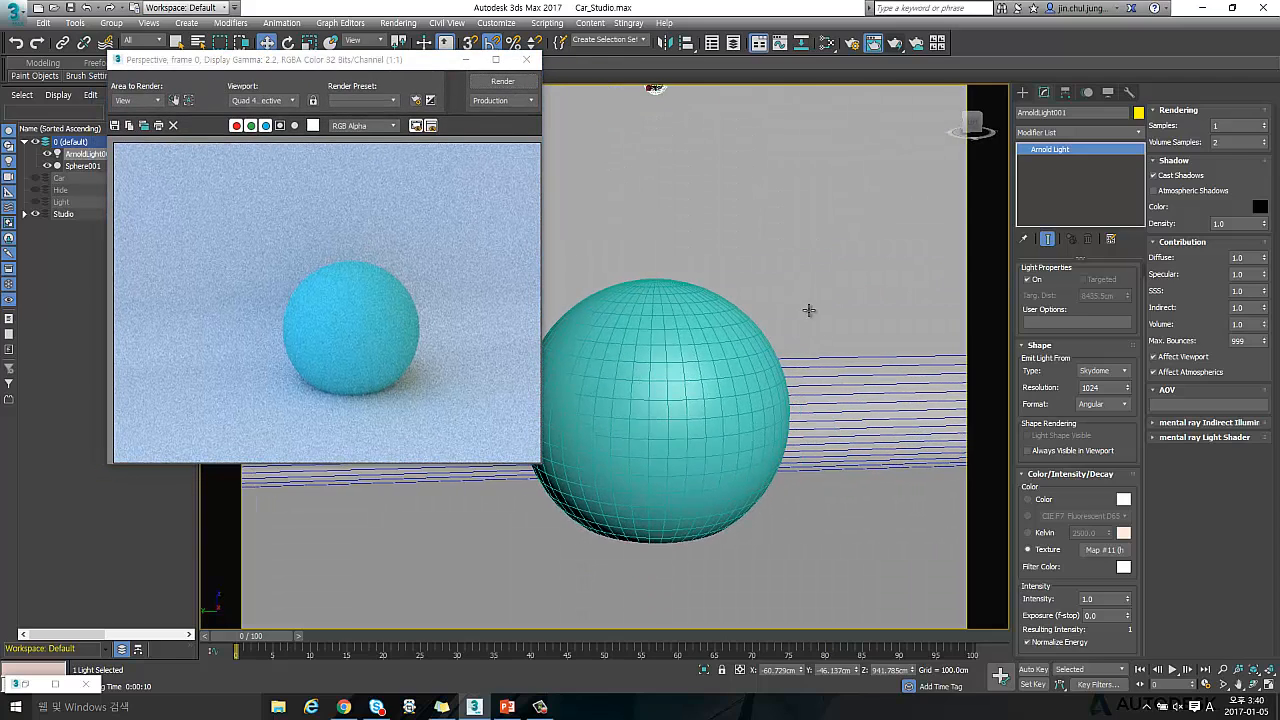
scroll(812, 305, "up", 2)
scroll(809, 308, "down", 4)
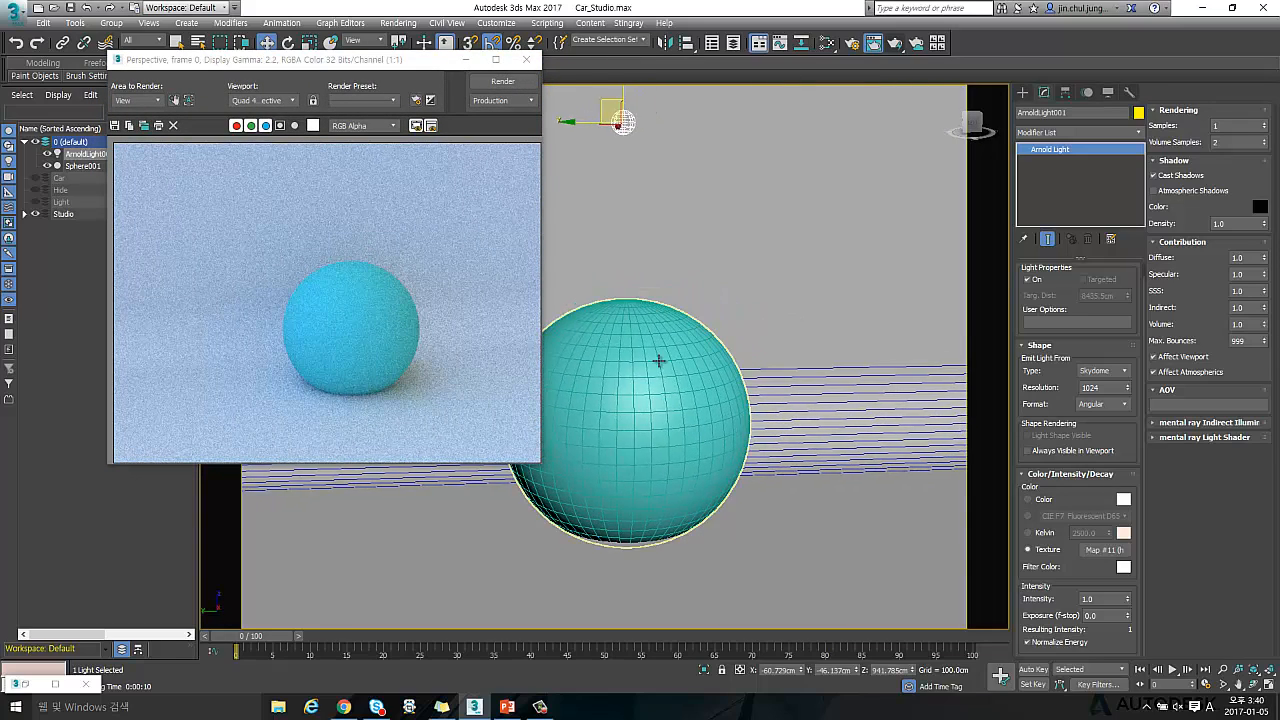
left_click(658, 360)
key("m")
left_click_drag(776, 218, 897, 147)
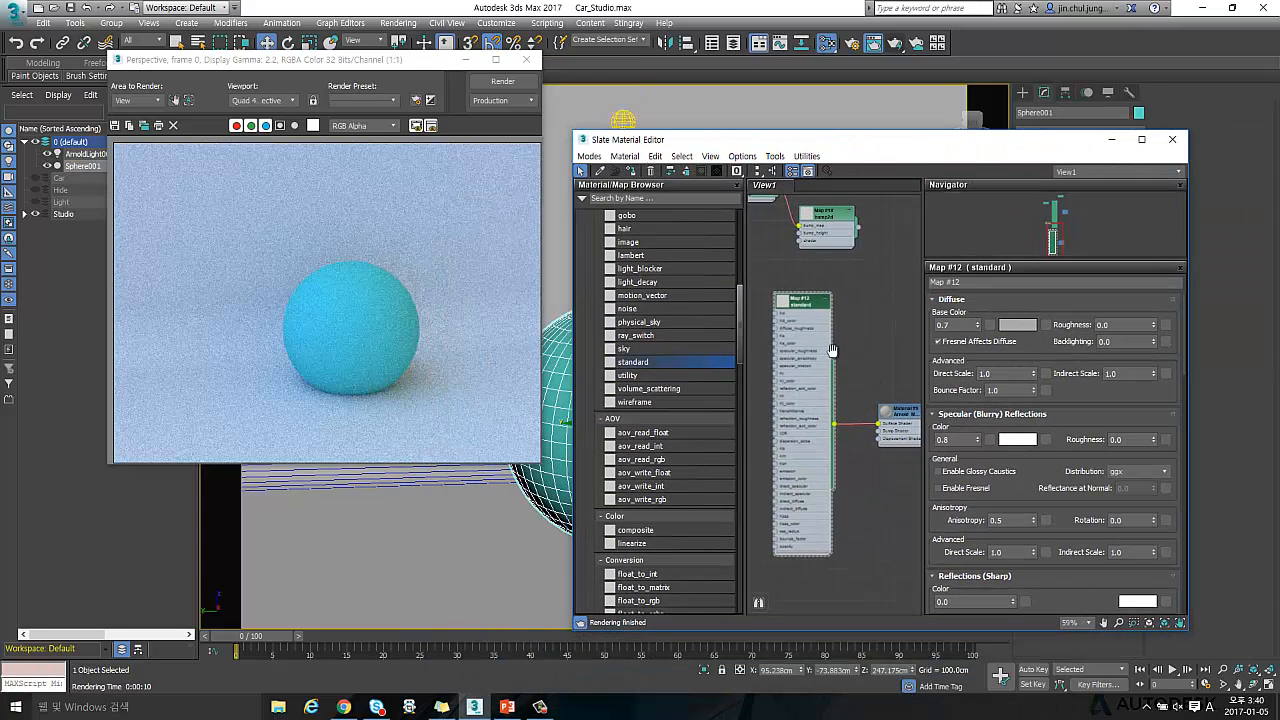
middle_click_drag(869, 373, 823, 345)
right_click(860, 380)
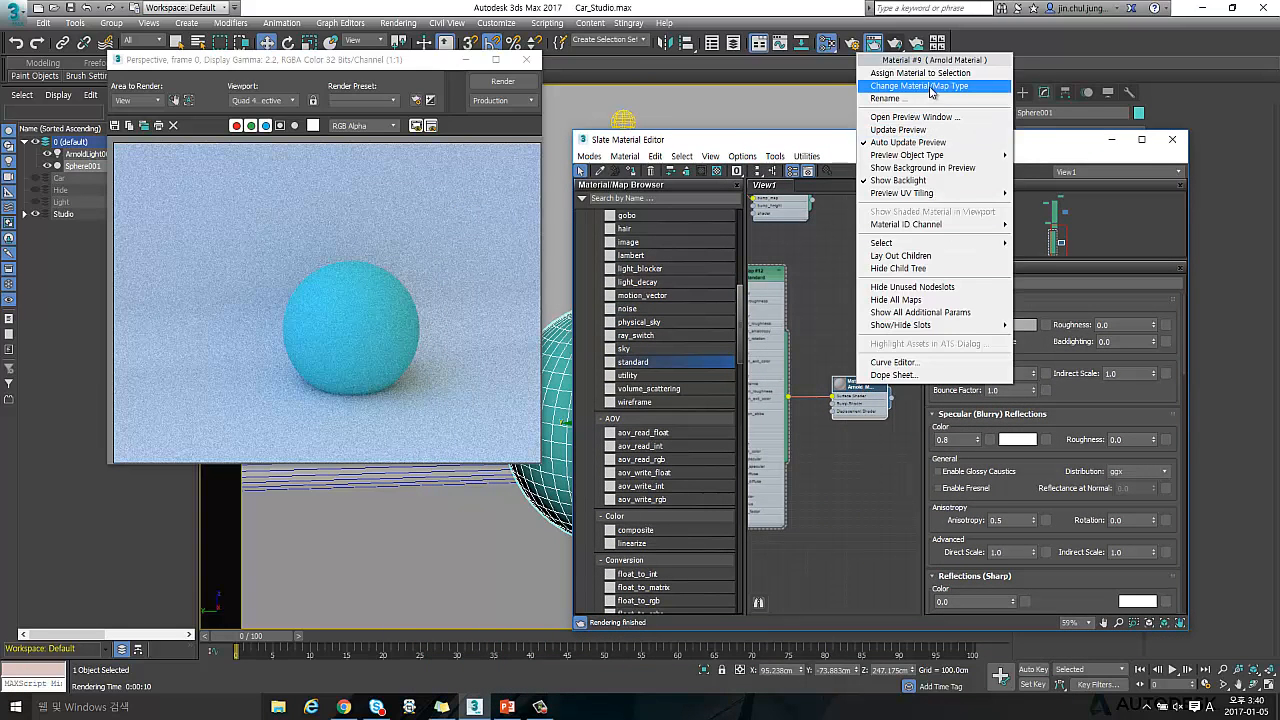
left_click(920, 73)
left_click(502, 81)
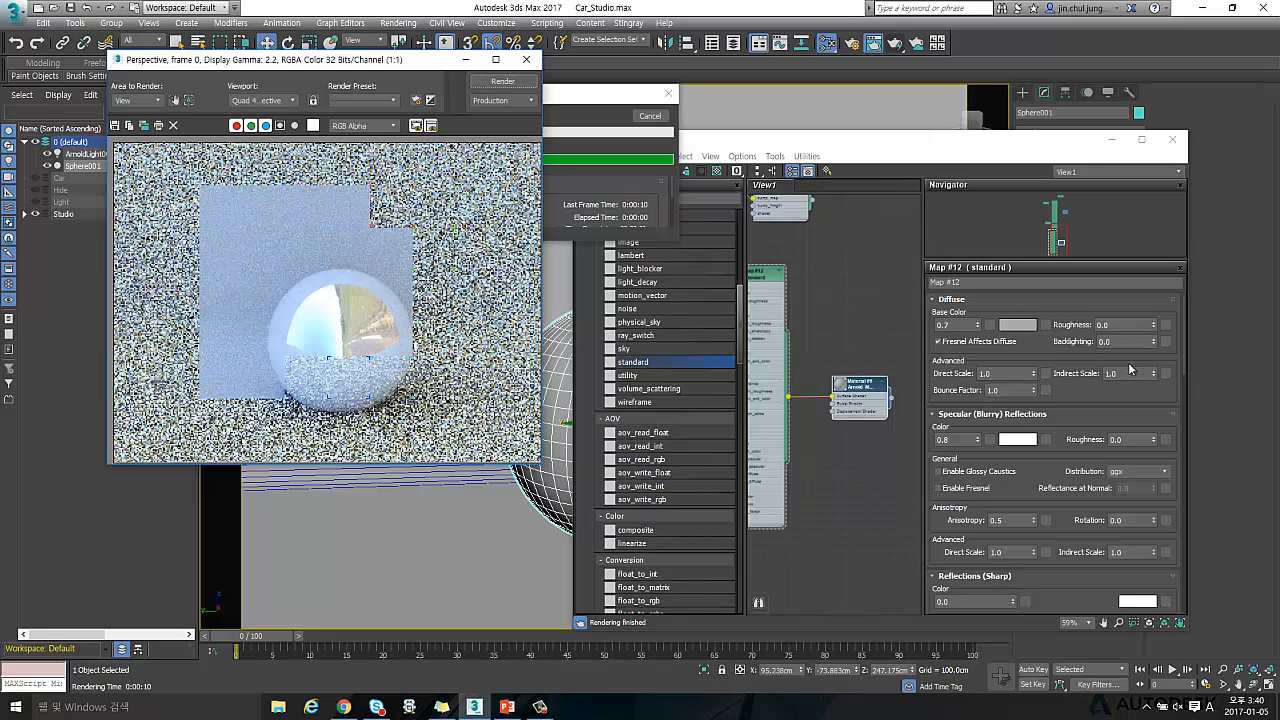
Place the skydome light's HDRI texture map in the Slate Material Editor as an instance and open its parameters
left_click(871, 346)
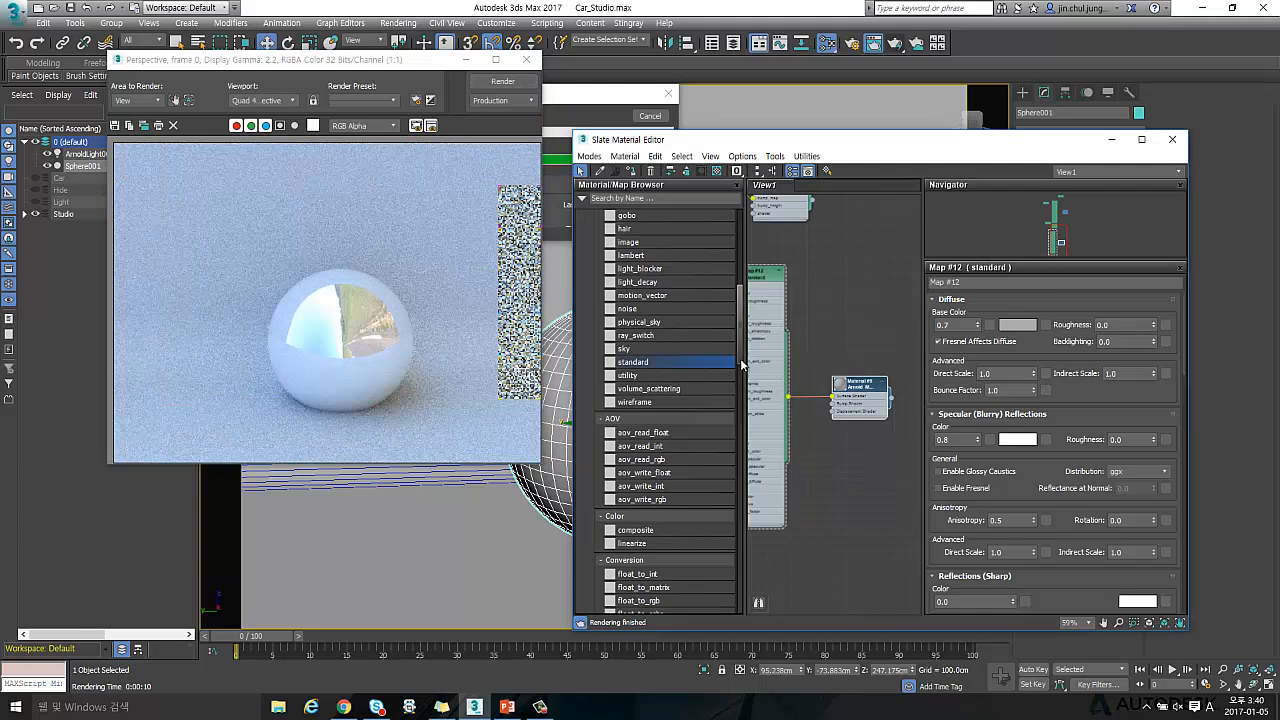
left_click_drag(878, 152, 772, 313)
left_click(621, 123)
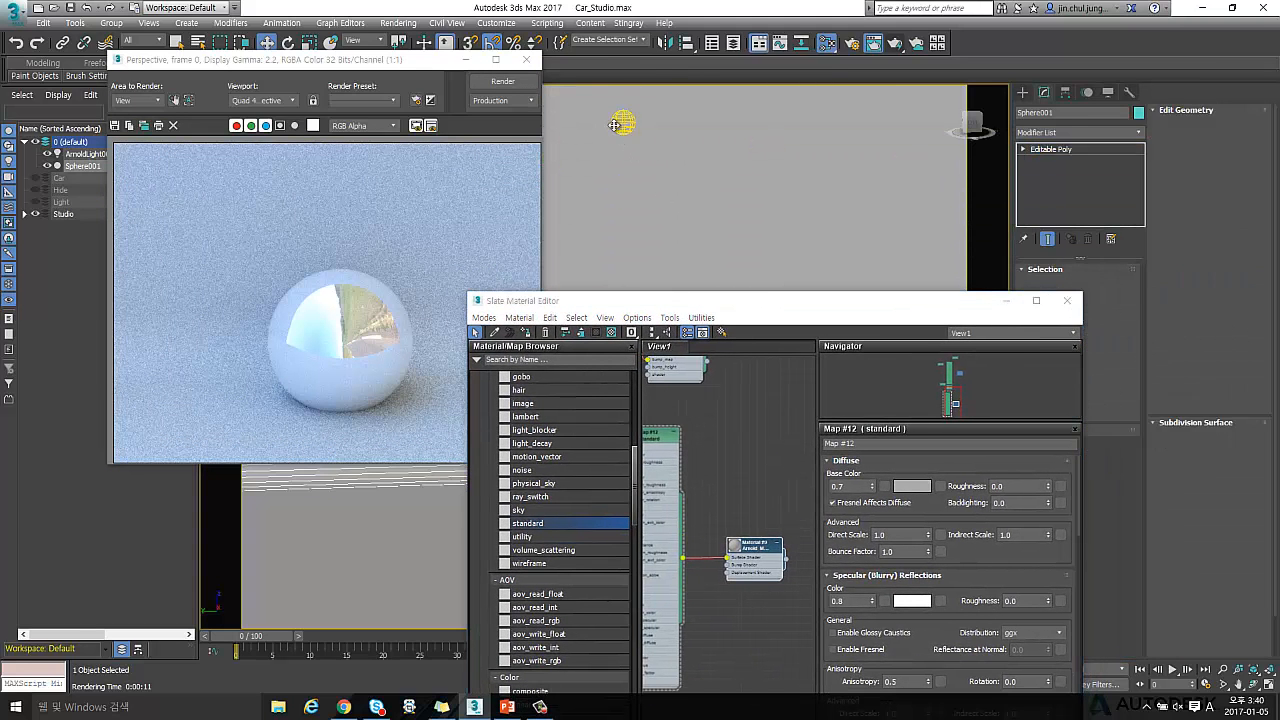
left_click(621, 123)
left_click_drag(934, 306, 865, 61)
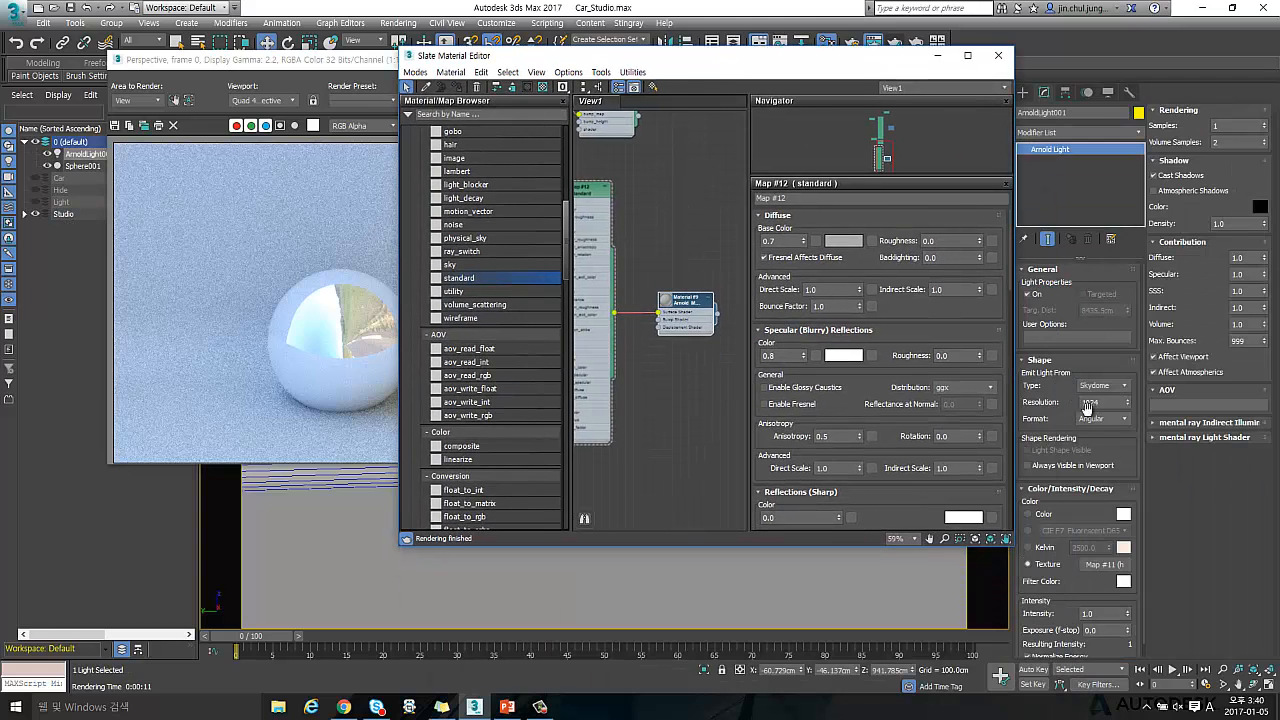
left_click_drag(1094, 570, 672, 467)
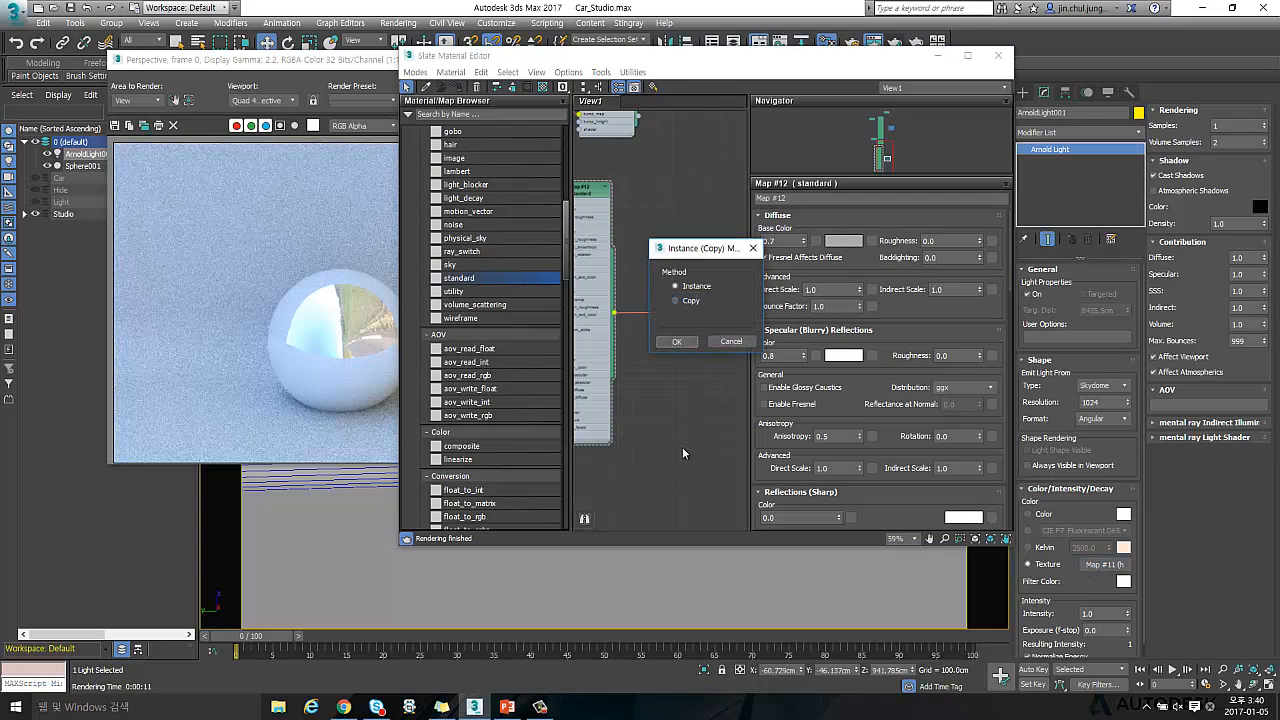
left_click(676, 342)
double_click(662, 437)
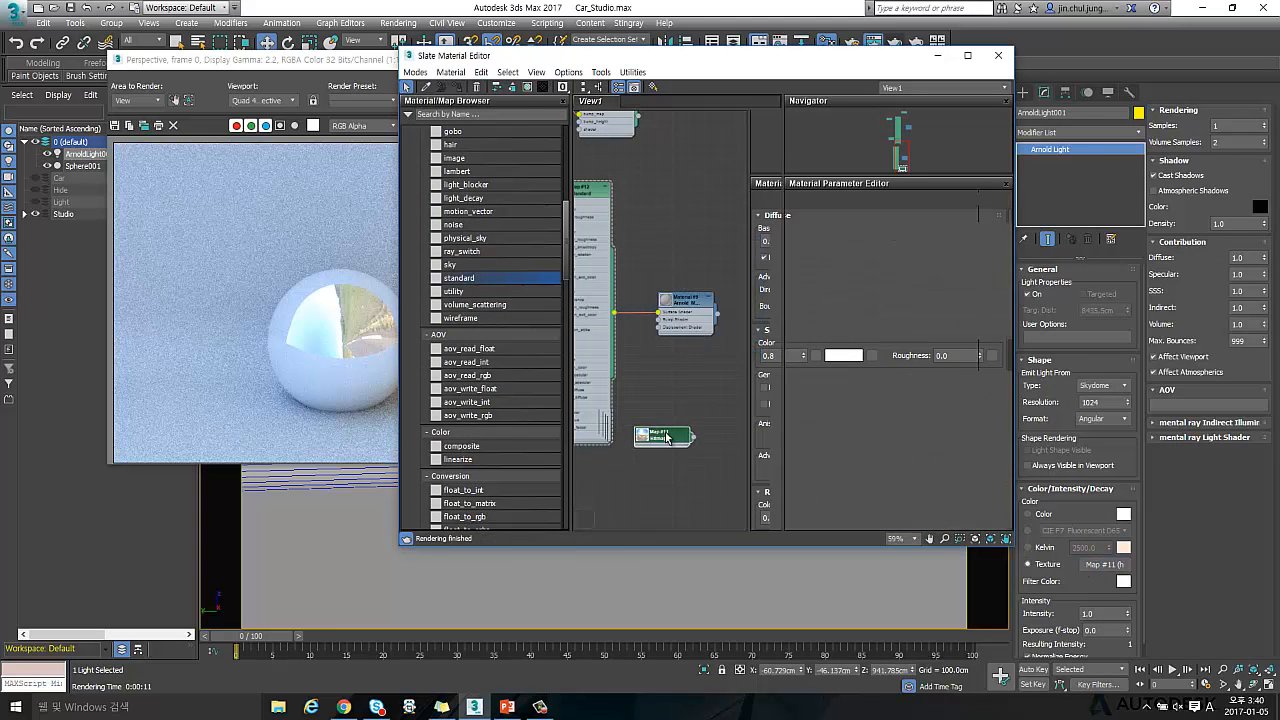
Set the HDRI map's coordinates to Environ with Spherical Environment mapping and render the view
left_click(855, 234)
left_click(950, 234)
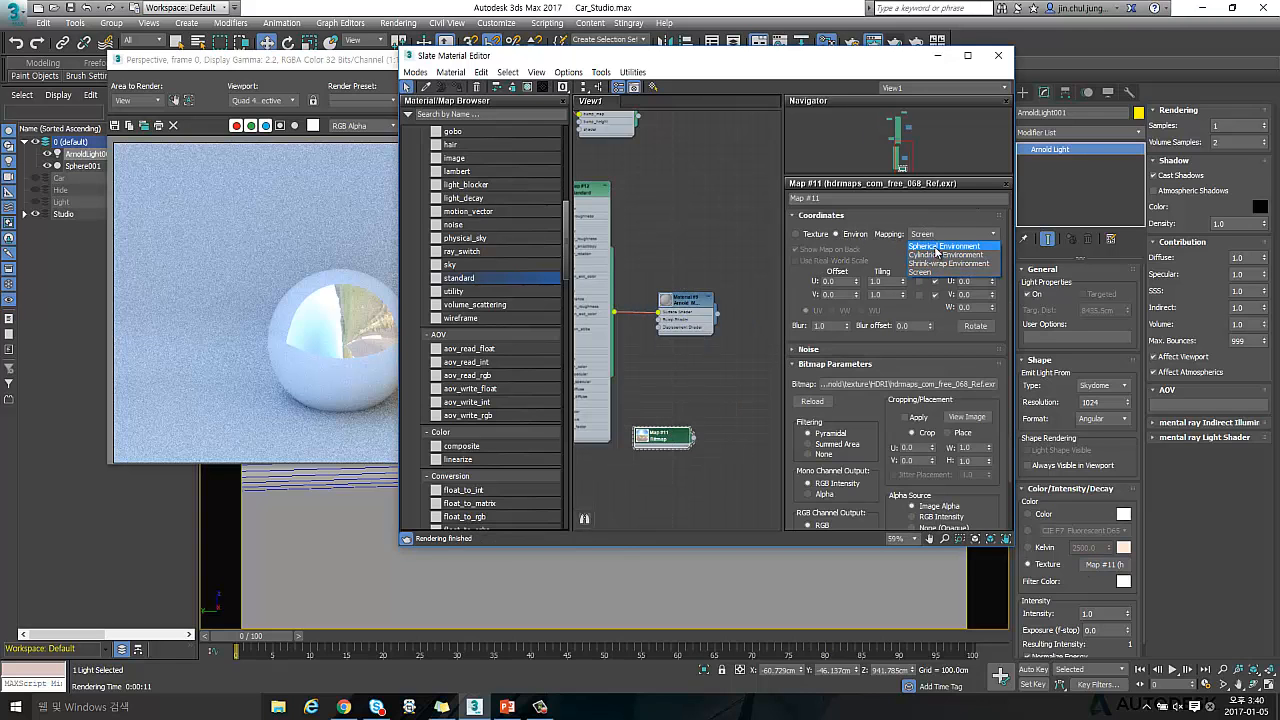
left_click(940, 246)
left_click_drag(897, 70, 990, 67)
left_click(457, 284)
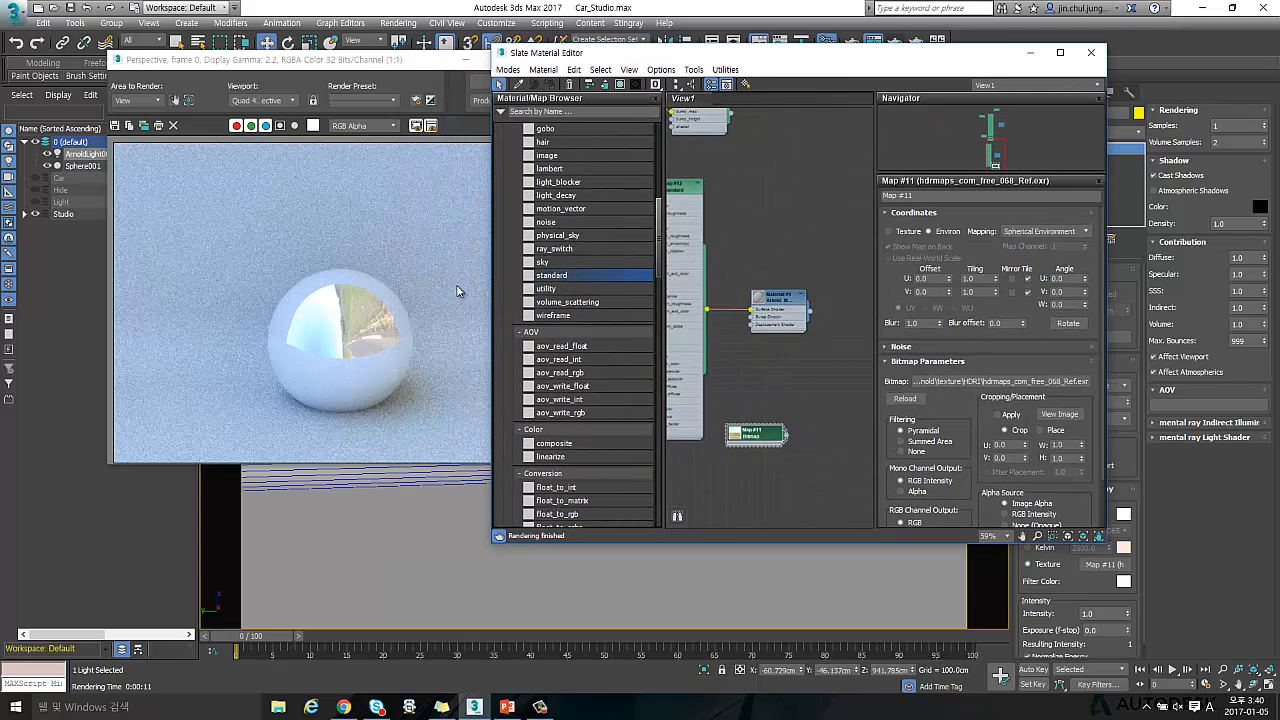
left_click(504, 81)
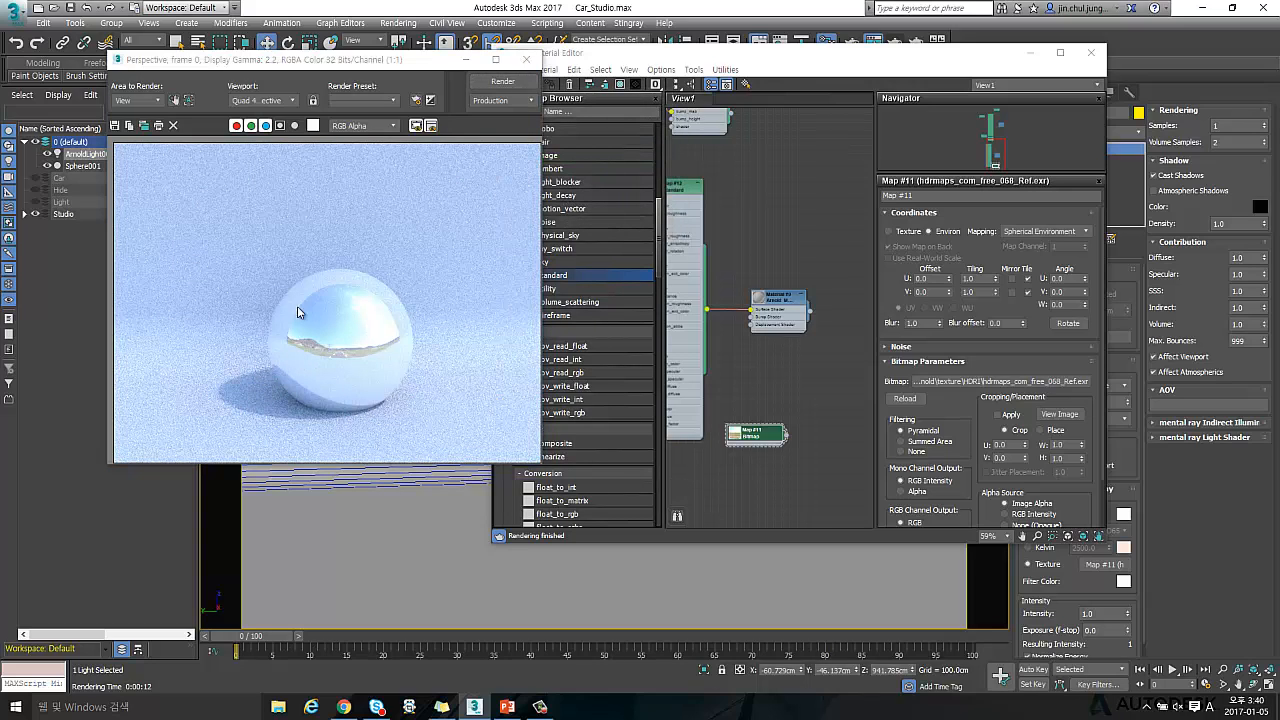
left_click(875, 368)
scroll(880, 368, "down", 1)
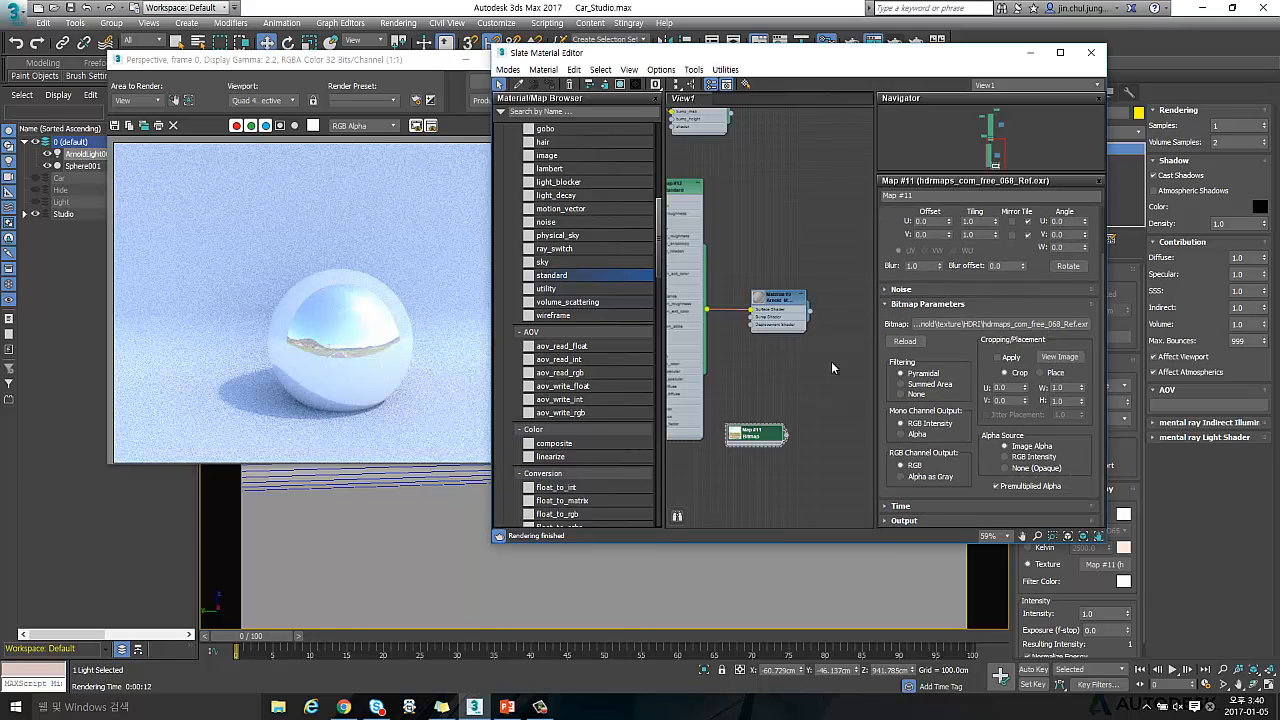
left_click_drag(380, 62, 345, 48)
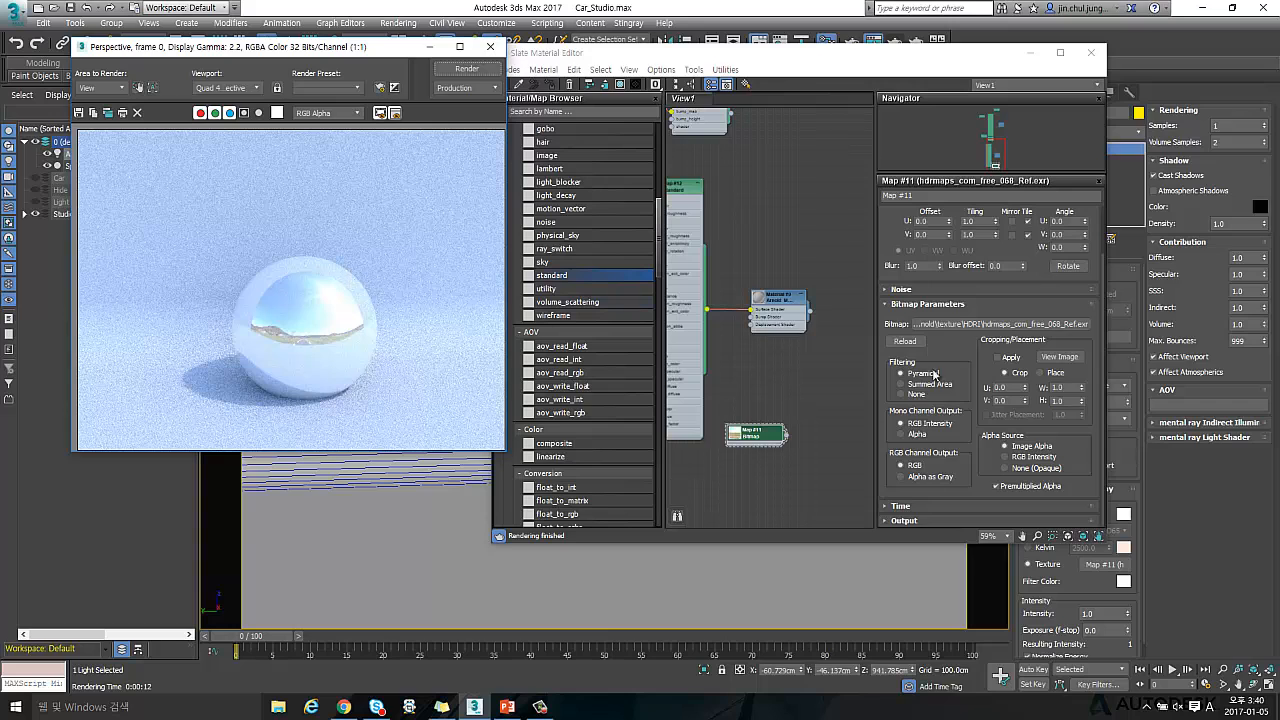
Expand the HDRI map's Output settings and review the output amount and colour map controls
left_click(957, 342)
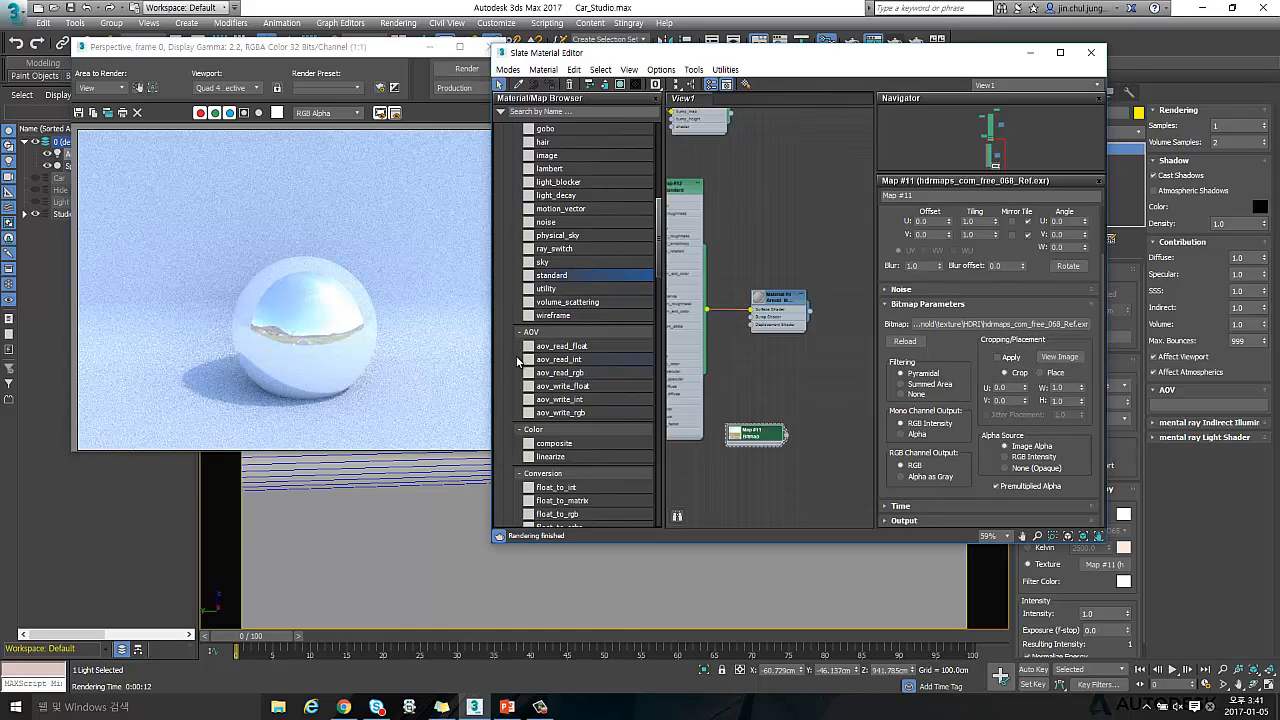
left_click(392, 280)
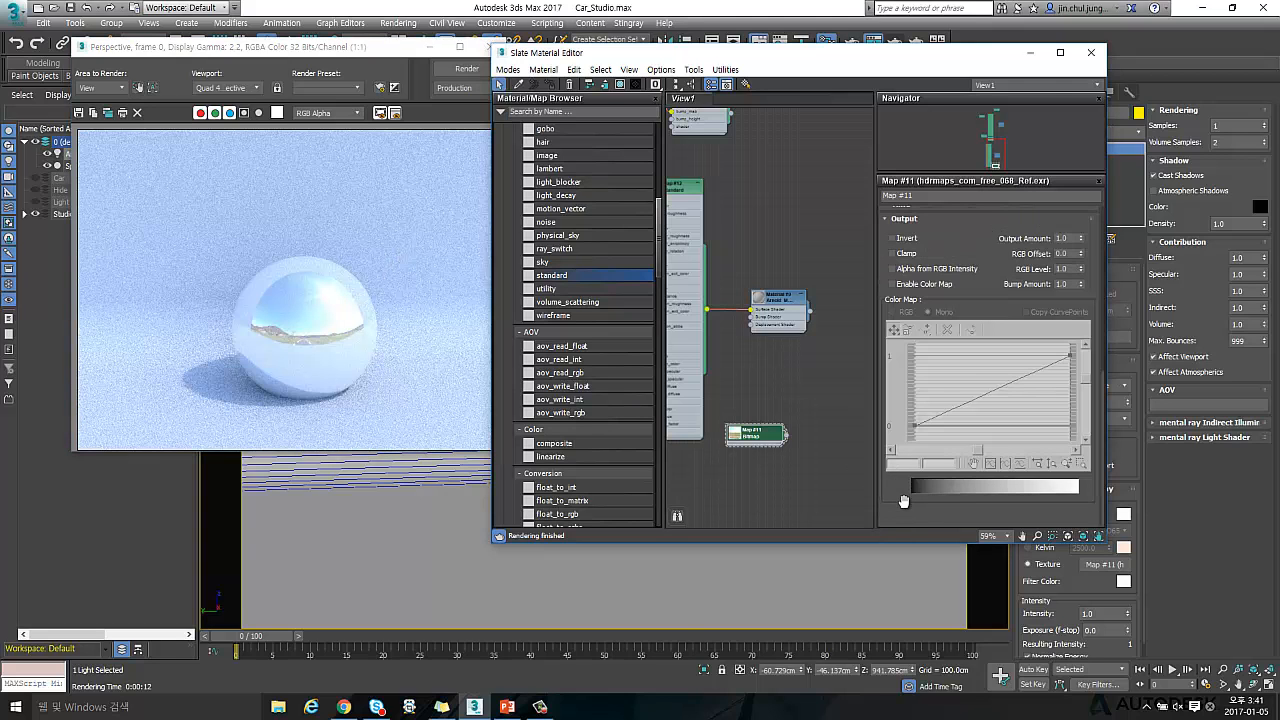
left_click_drag(964, 232, 928, 264)
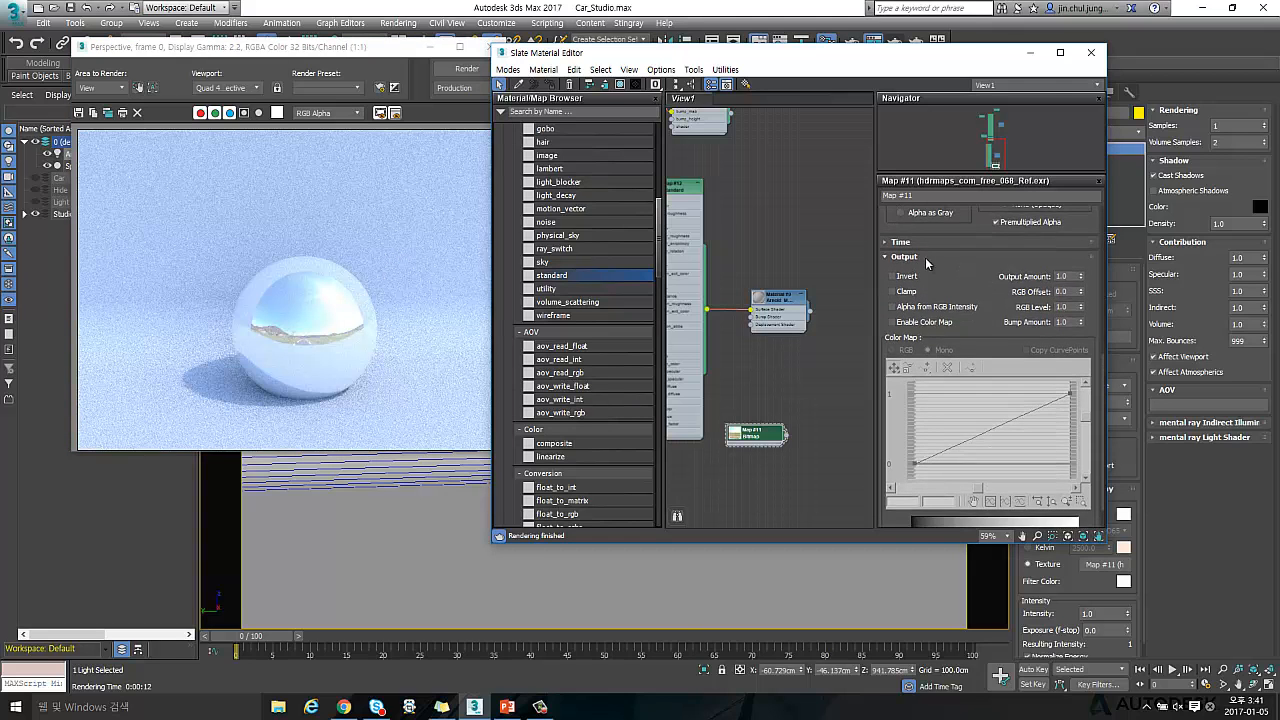
mouse_move(1067, 277)
left_mouse_down()
mouse_move(1042, 265)
mouse_move(1061, 256)
left_mouse_up()
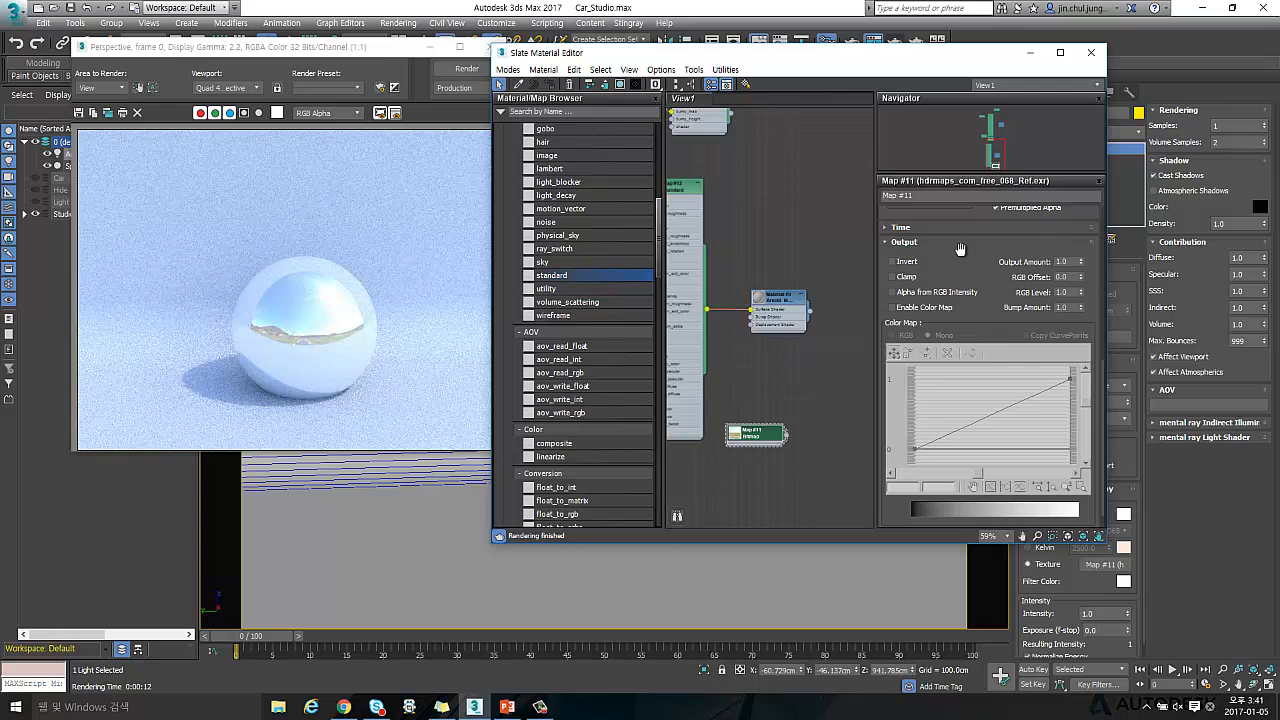
Minimize the Slate Material Editor and examine the Bright-roof-multi.jpg studio image in the photo viewer, closing it when done
key("m")
left_click(535, 410)
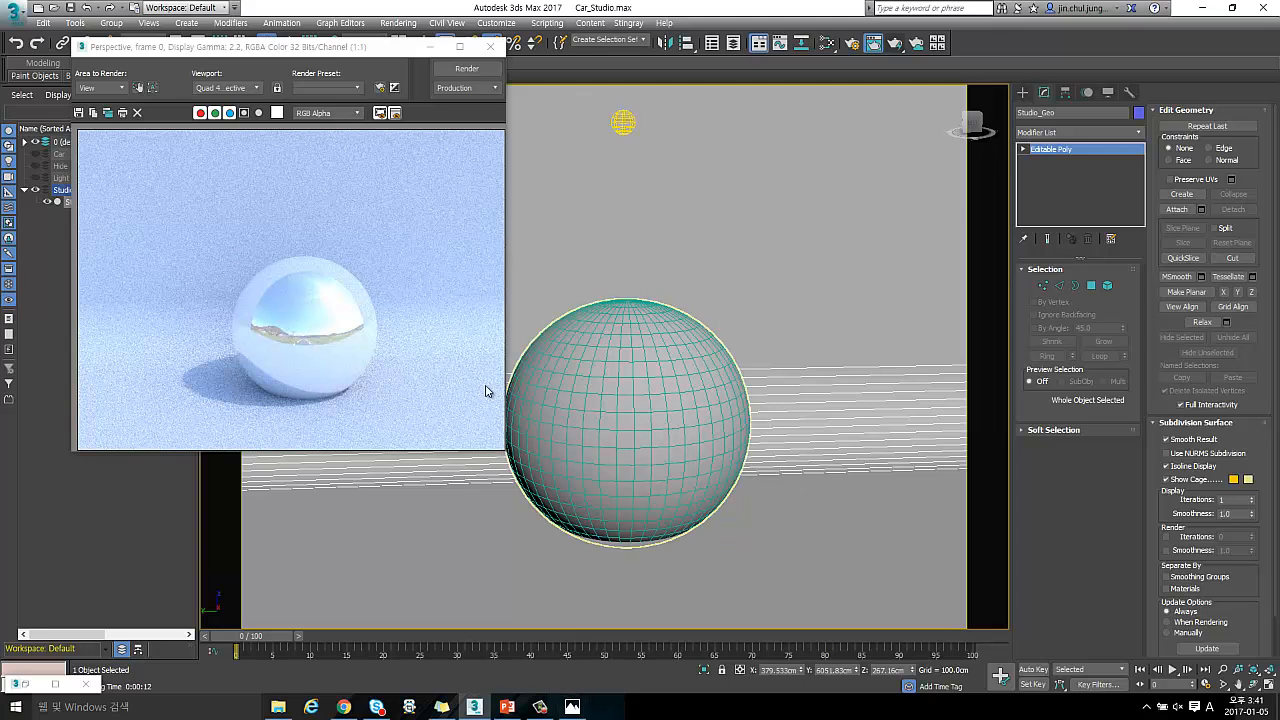
left_click(437, 274)
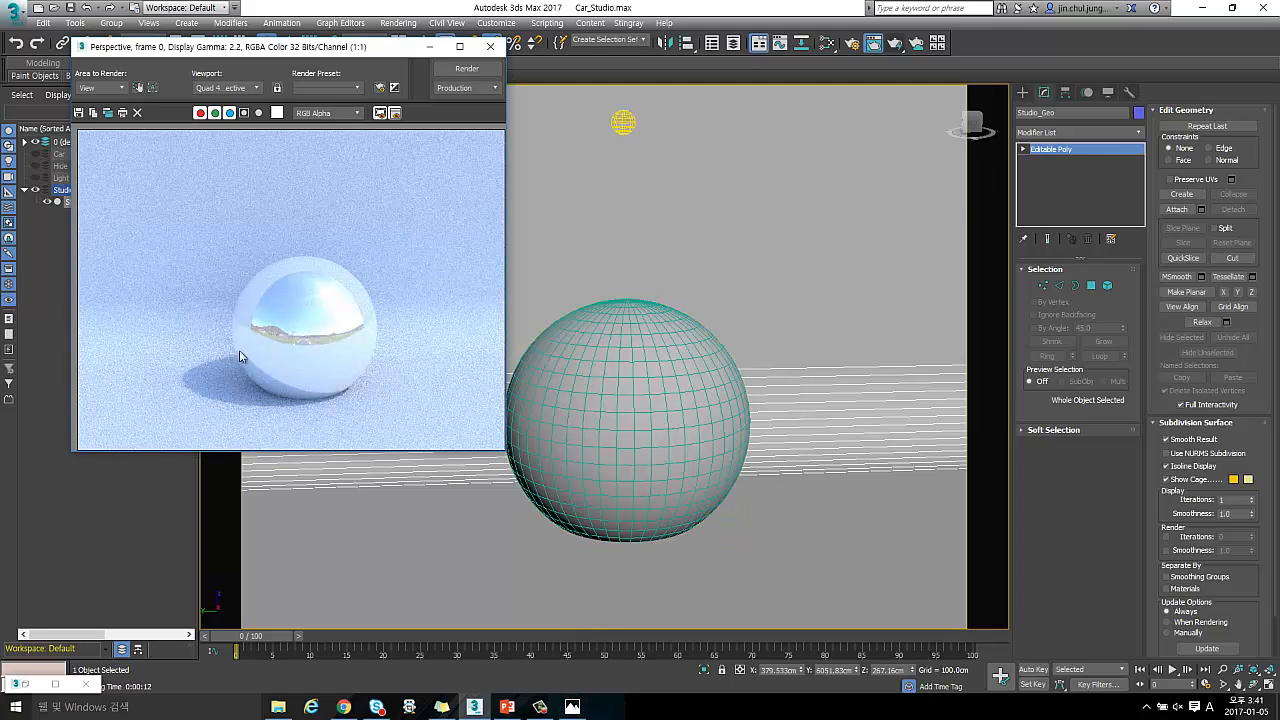
left_click(576, 708)
left_click_drag(920, 184, 912, 55)
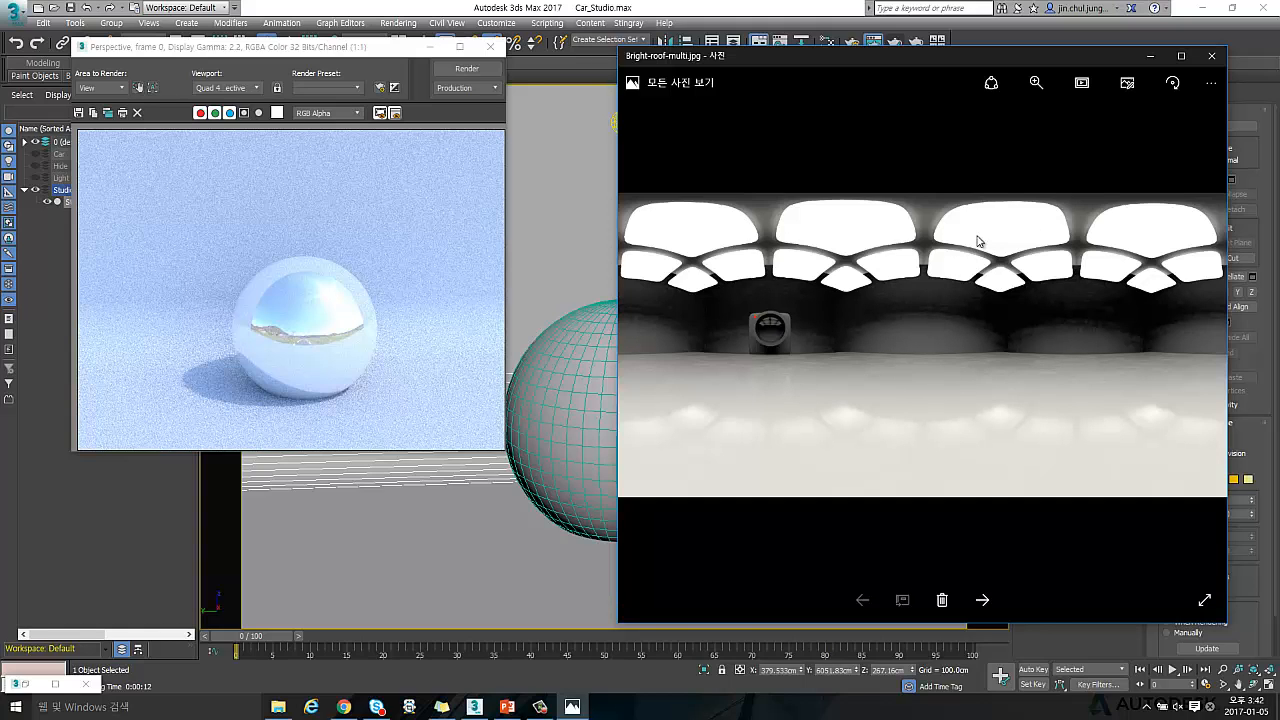
left_click_drag(942, 57, 857, 64)
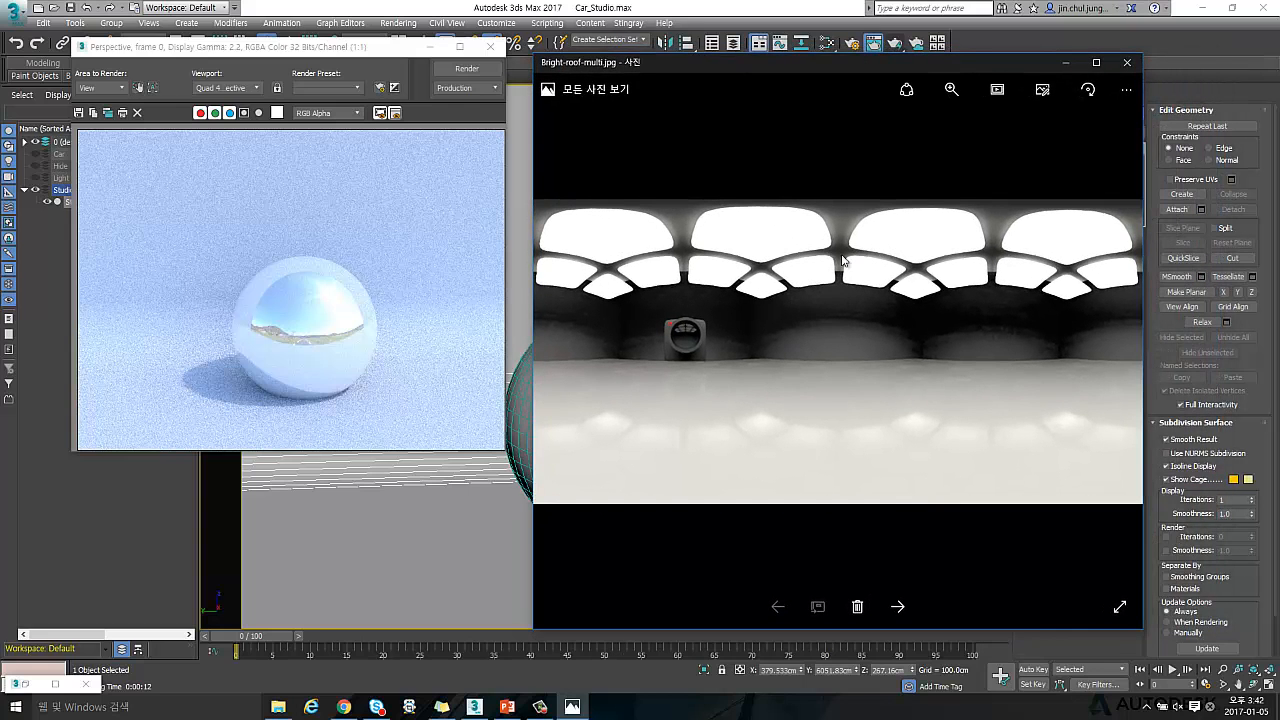
left_click(1128, 63)
left_click(691, 423)
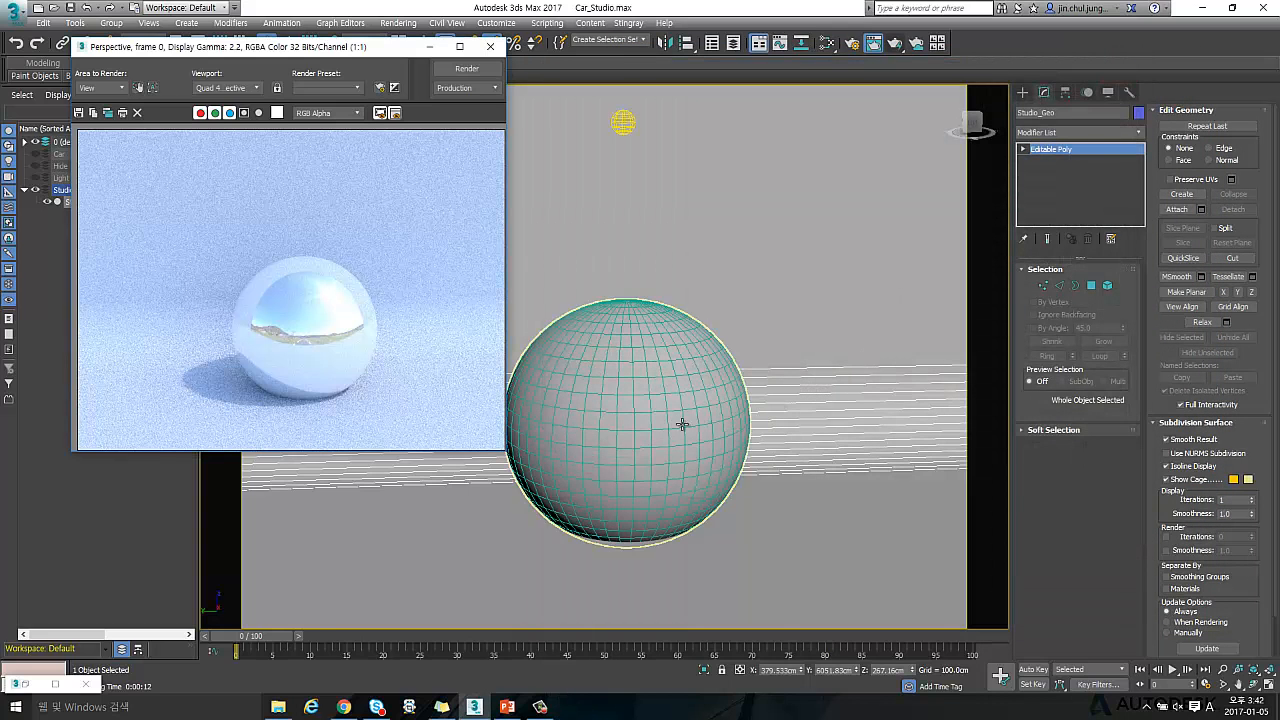
Replace the skydome map's bitmap with Bright-roof-multi.jpg from the texture folder and render the view
left_click(24, 685)
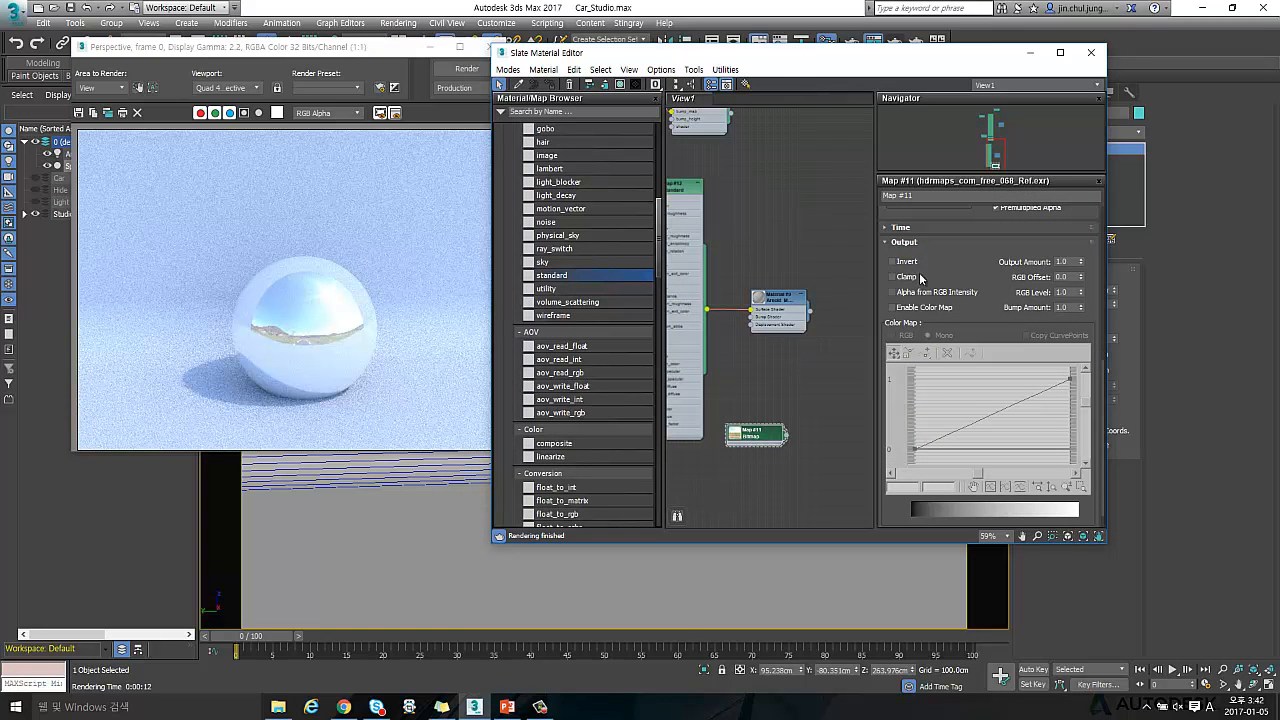
scroll(952, 250, "up", 5)
left_click(985, 236)
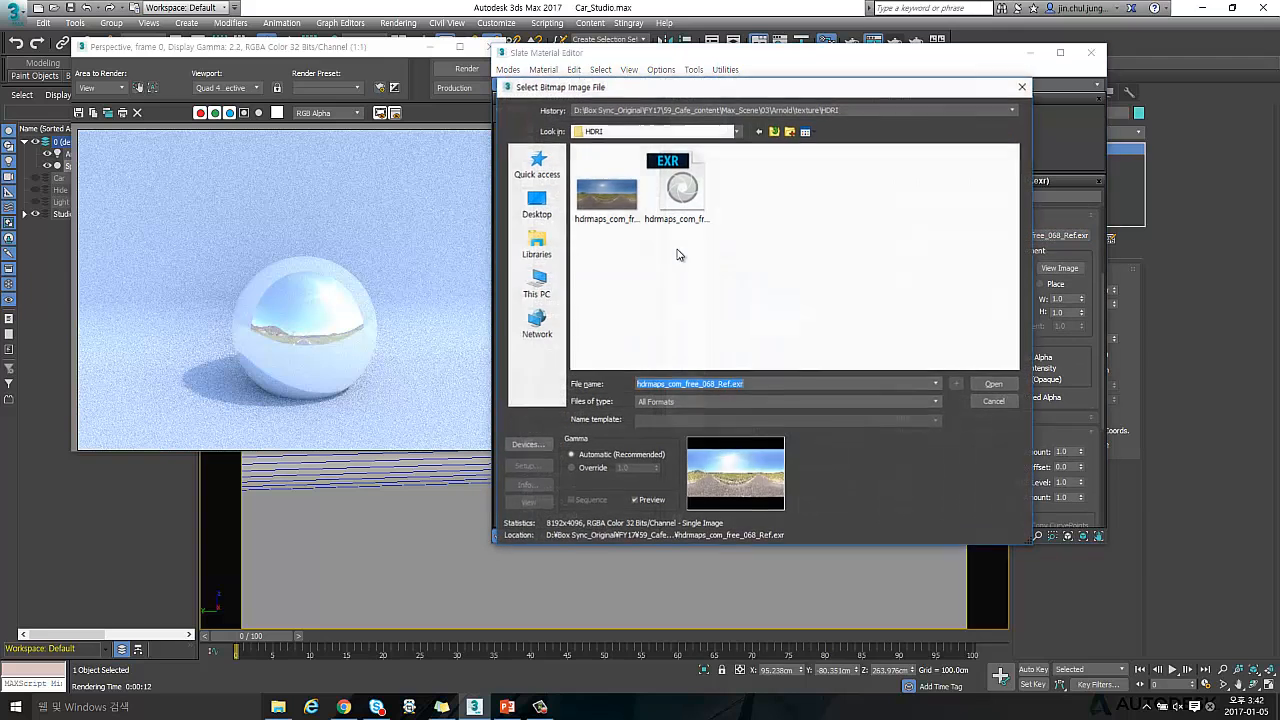
left_click(774, 131)
double_click(676, 185)
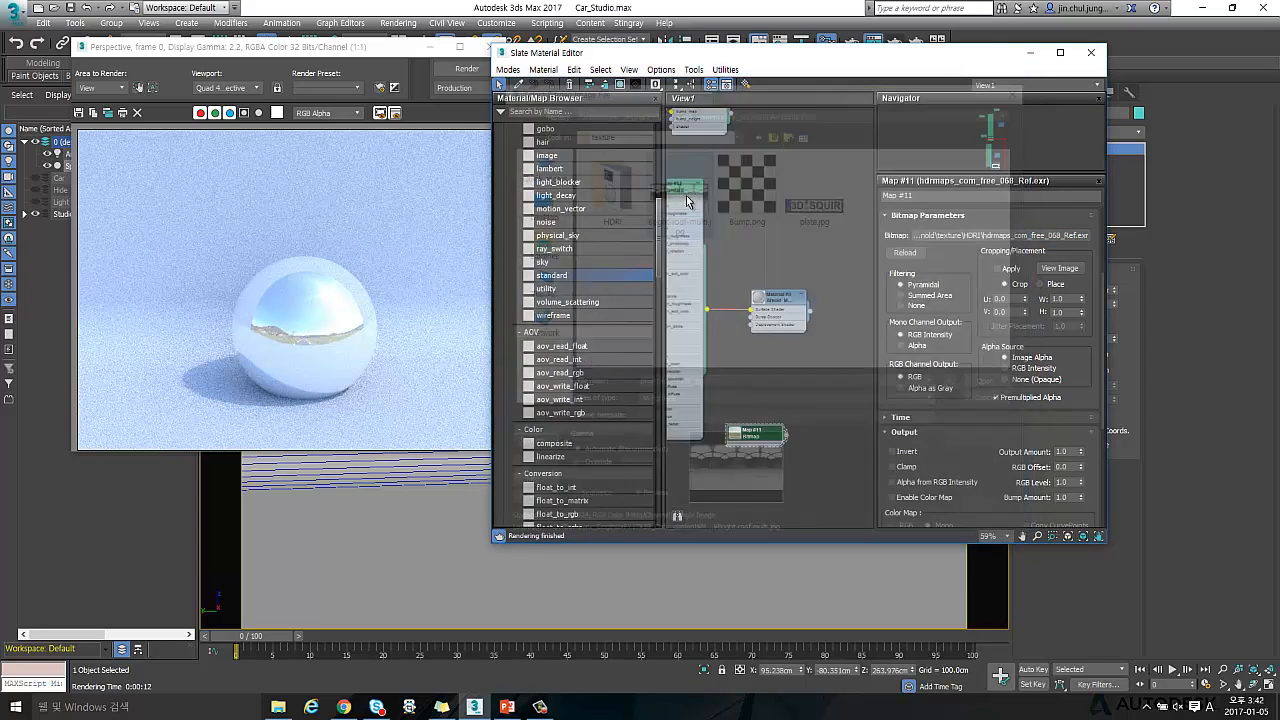
left_click(467, 68)
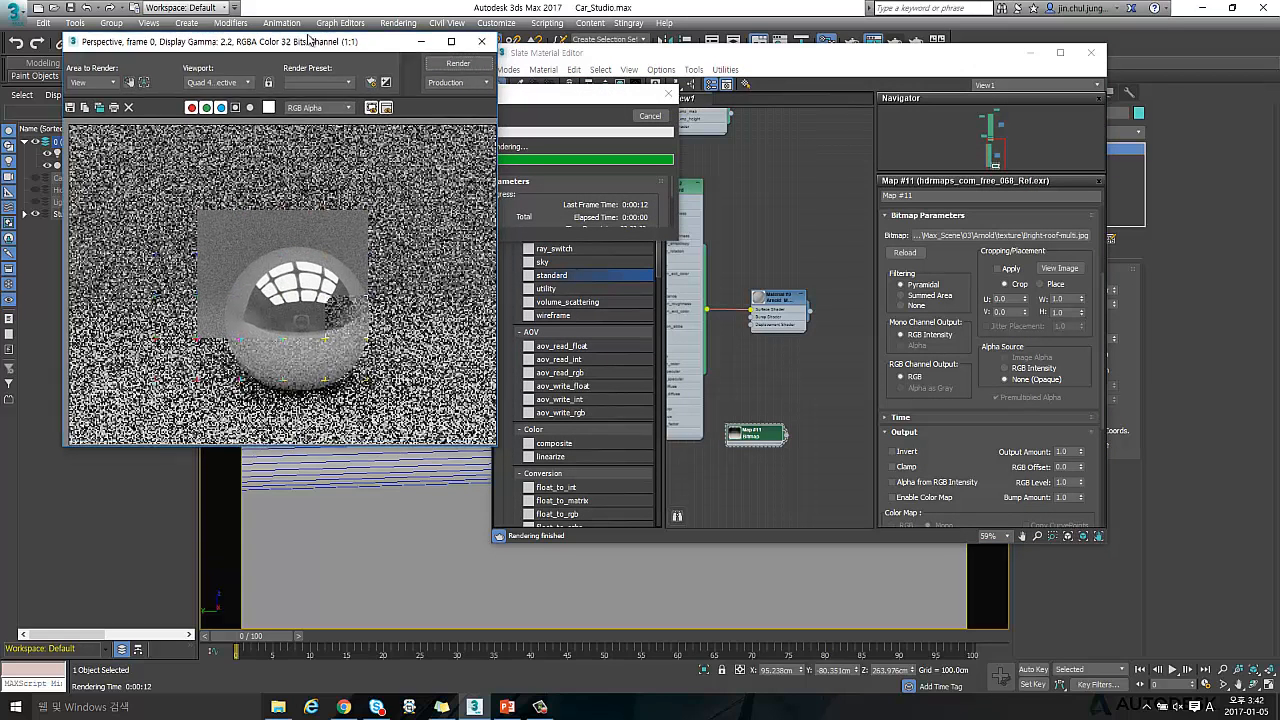
left_click_drag(328, 52, 310, 30)
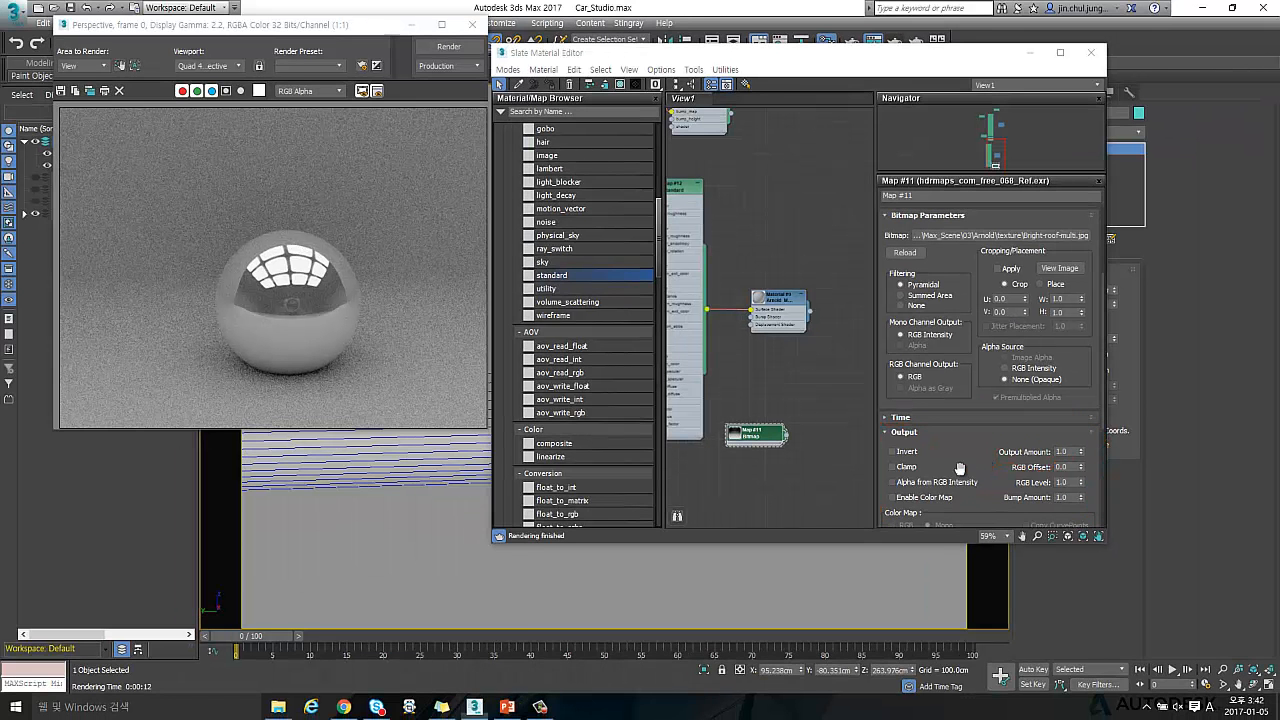
Set the render target to ActiveShade Mode, start the interactive render, and close the previous frame window
left_click_drag(672, 57, 714, 104)
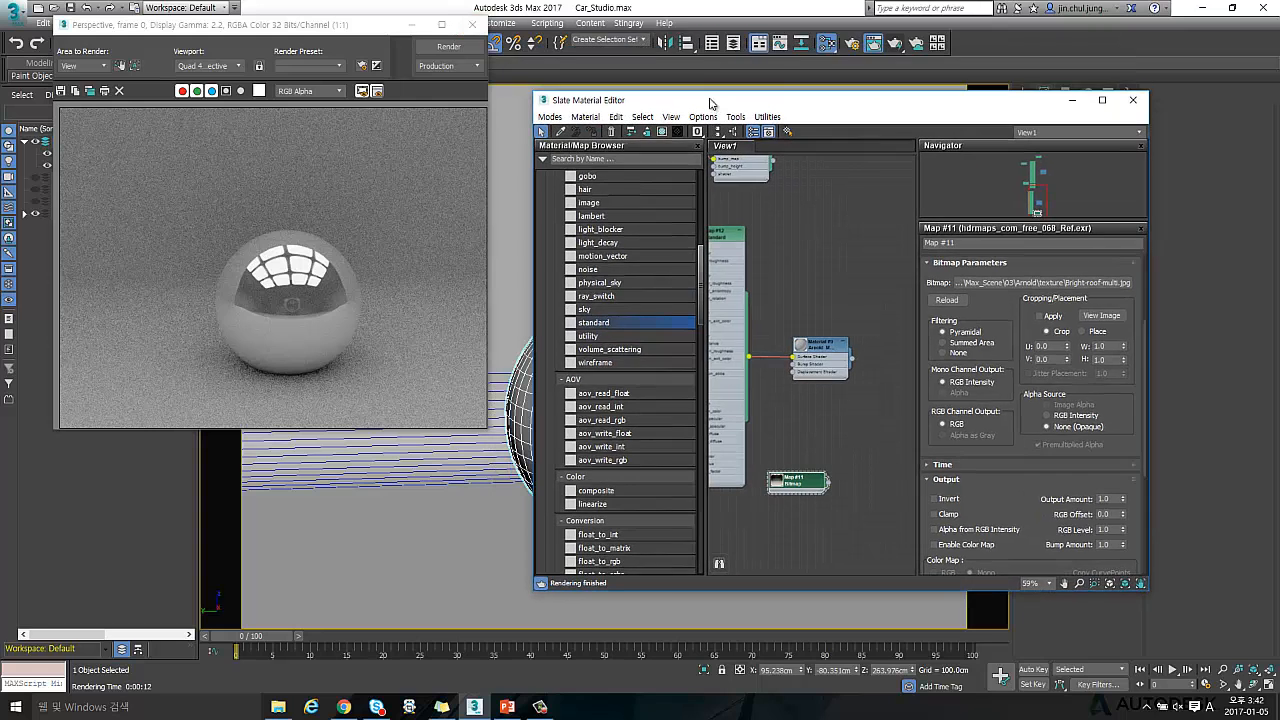
key("F10")
left_click(836, 172)
left_click(831, 176)
left_click(924, 150)
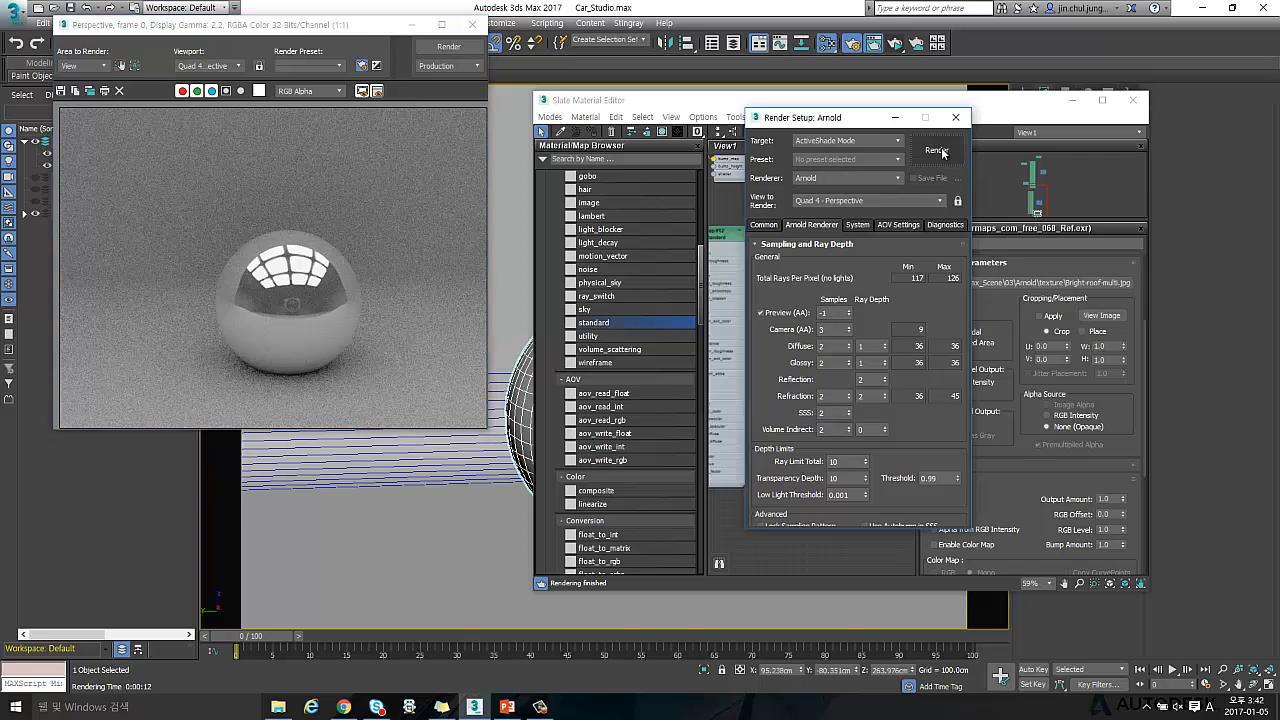
left_click(941, 147)
left_click(476, 26)
left_click_drag(409, 123, 395, 63)
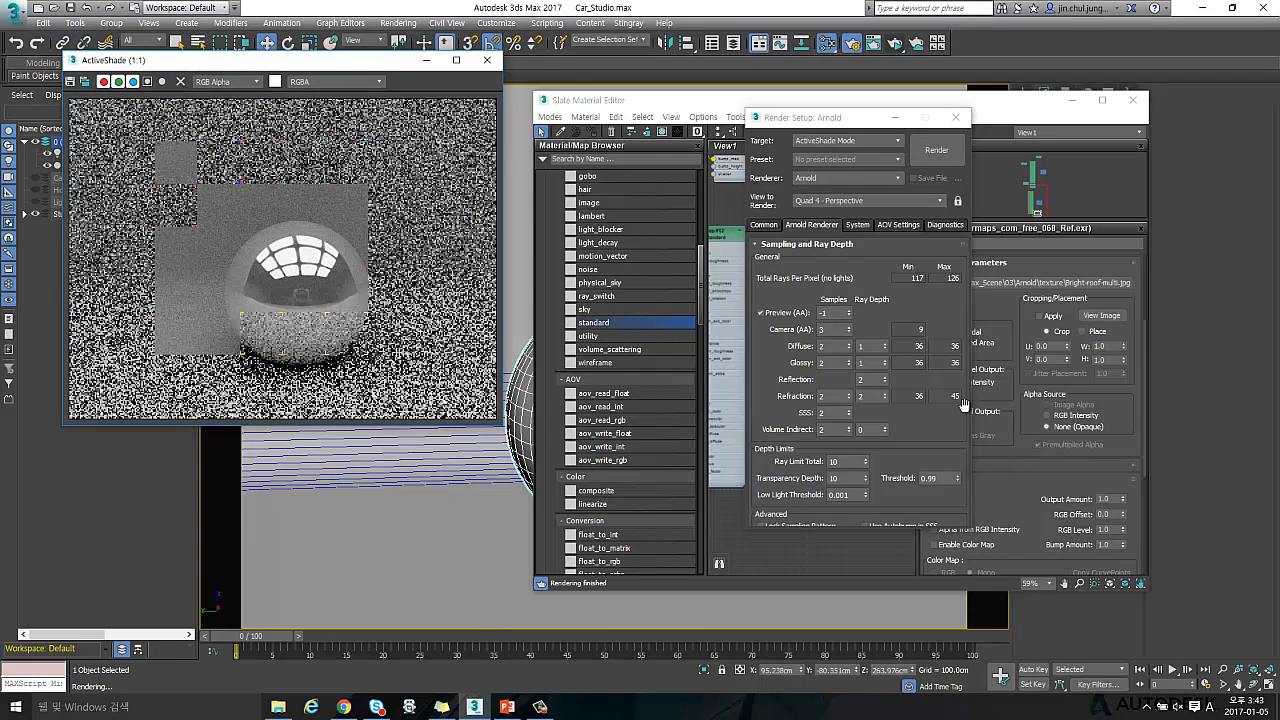
Close Render Setup and set the studio bitmap's Output Amount to 3.0
left_click(966, 119)
left_click_drag(986, 104, 984, 92)
left_click(1104, 486)
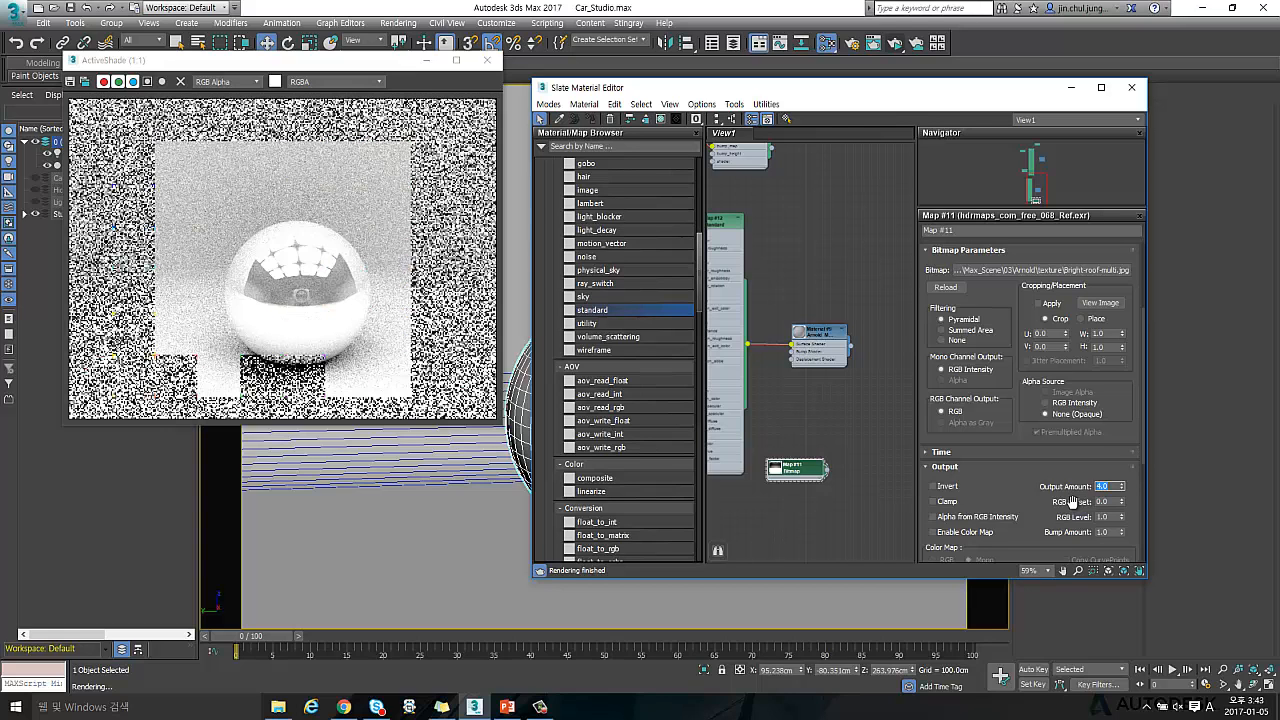
type("3")
key("Return")
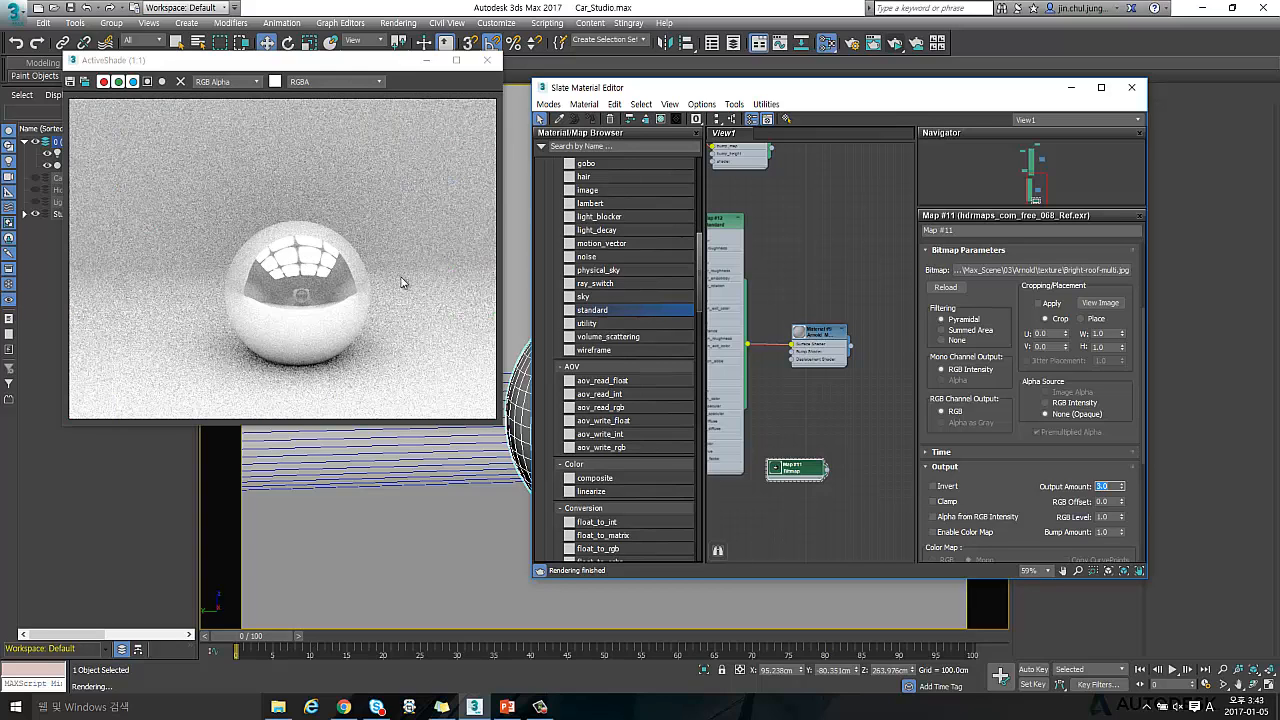
Create a targeted Arnold light in the Left view, using the four-viewport layout
left_click(1068, 88)
left_click(1022, 93)
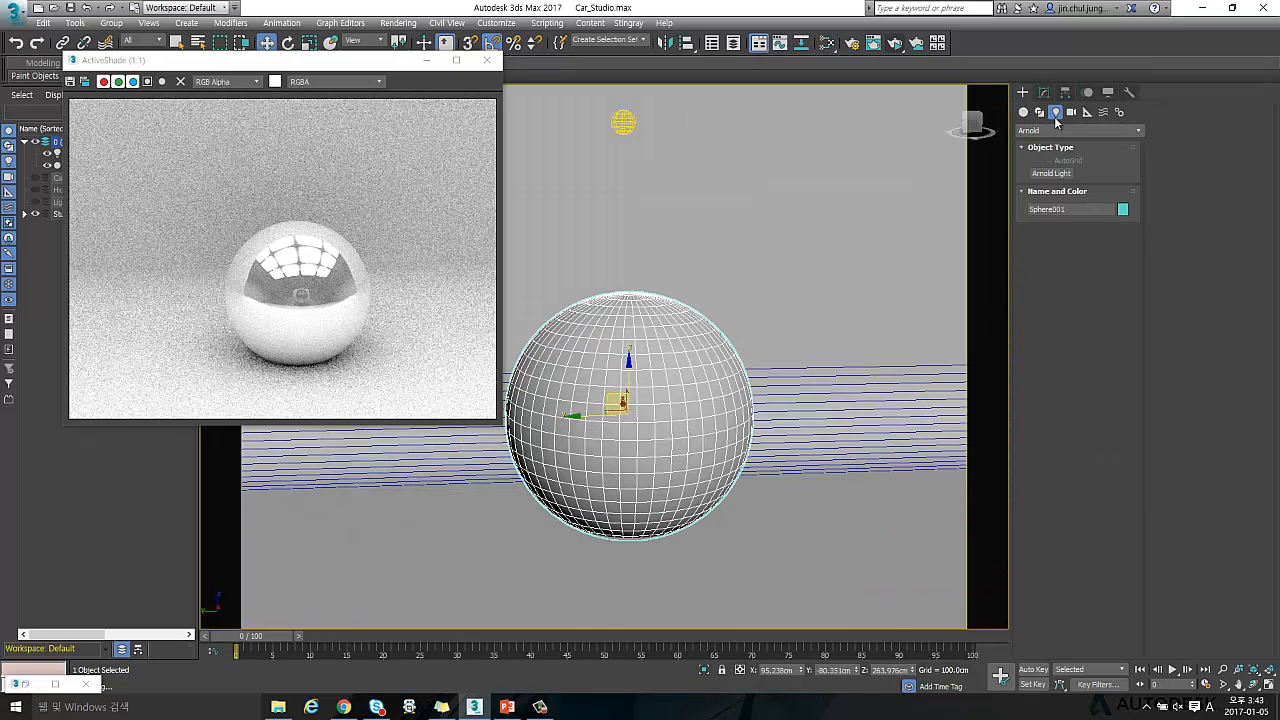
left_click(1050, 174)
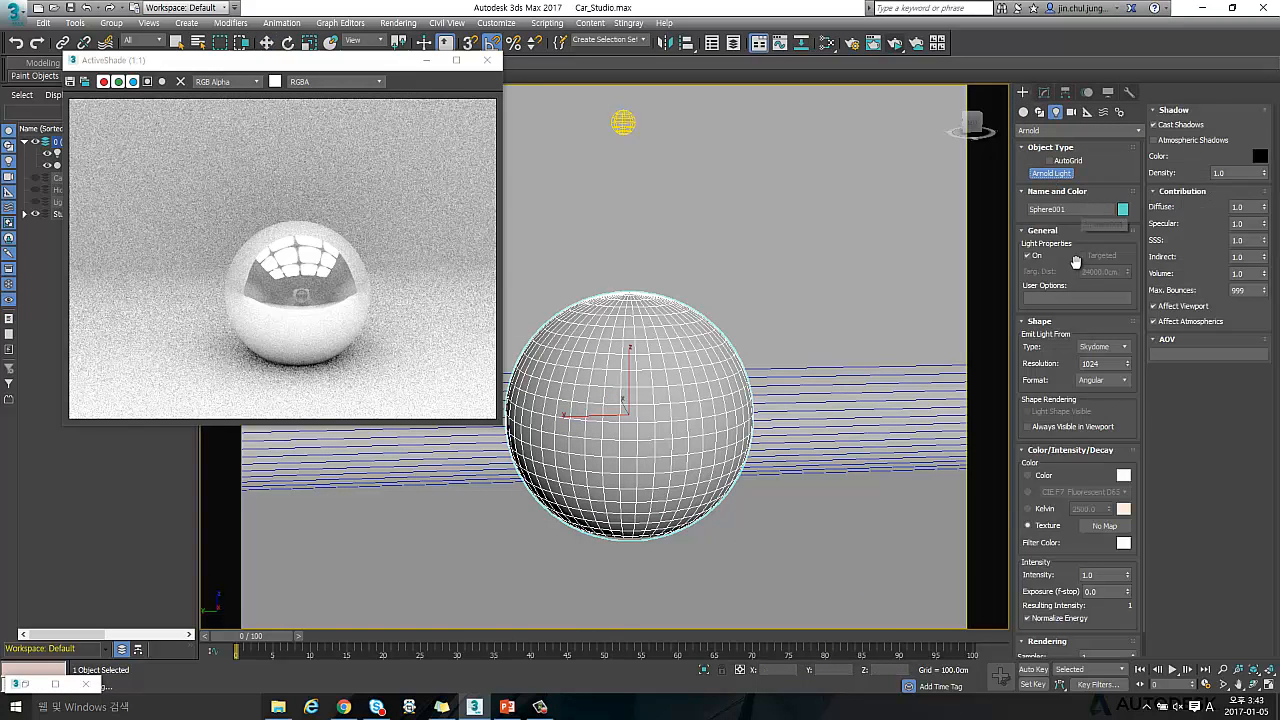
key("alt+w")
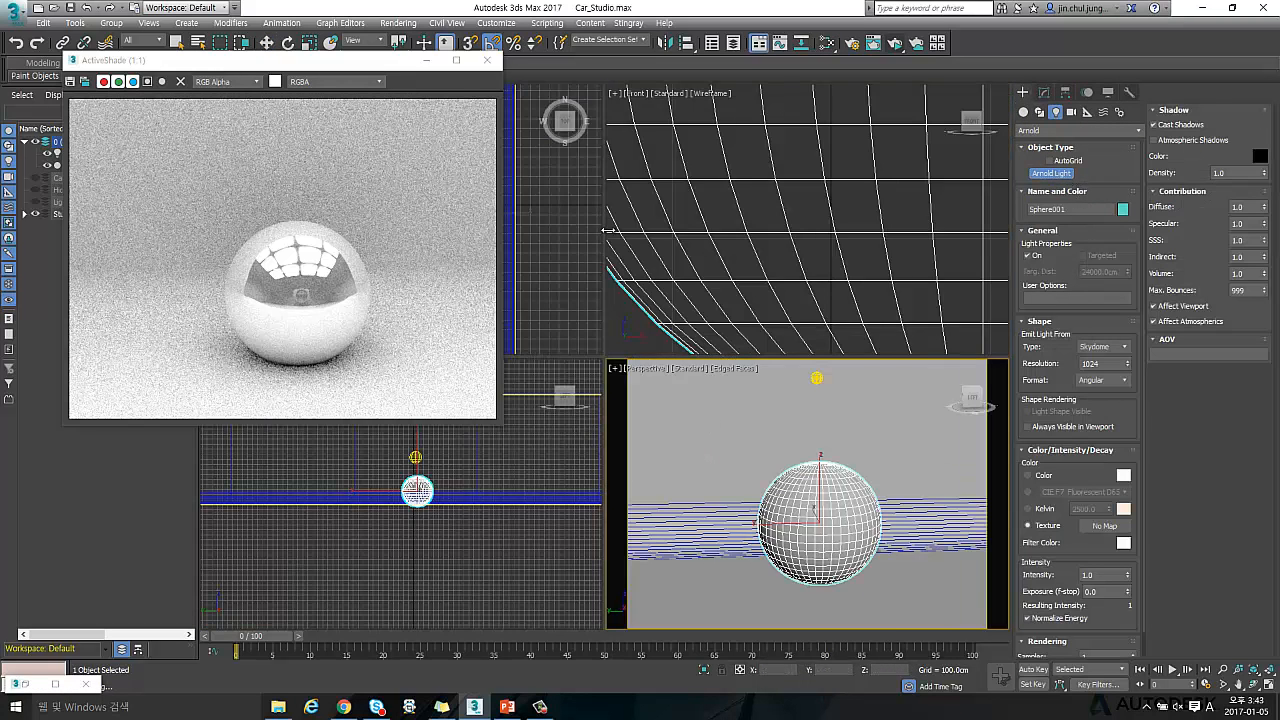
left_click_drag(392, 63, 862, 231)
scroll(416, 495, "down", 2)
middle_click_drag(457, 467, 391, 491)
scroll(416, 495, "down", 3)
left_click_drag(428, 450, 384, 487)
Reposition the new Arnold light in the Left view so it aims at the sphere from above and to one side
key("w")
left_click_drag(447, 436, 379, 533)
scroll(401, 478, "up", 5)
left_click_drag(296, 421, 325, 493)
left_click_drag(722, 241, 371, 101)
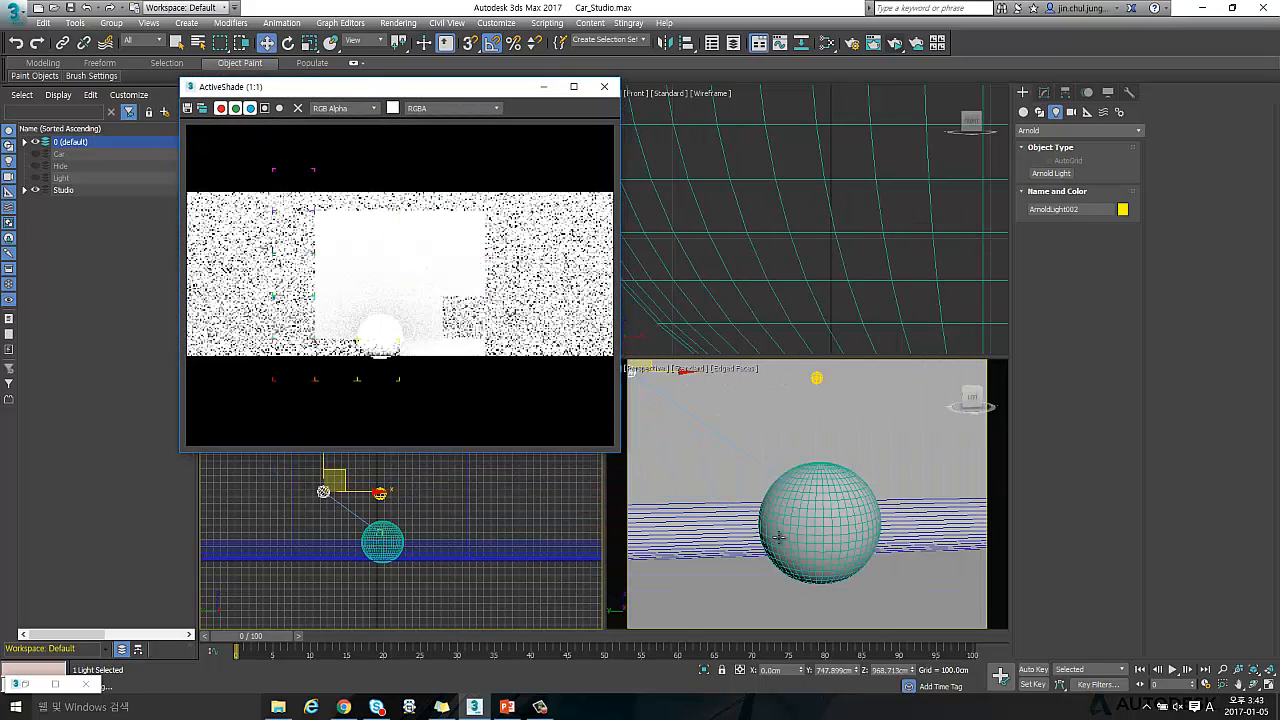
mouse_move(377, 525)
middle_mouse_down()
mouse_move(471, 530)
mouse_move(380, 524)
middle_mouse_up()
scroll(471, 530, "up", 3)
left_click_drag(430, 87, 682, 49)
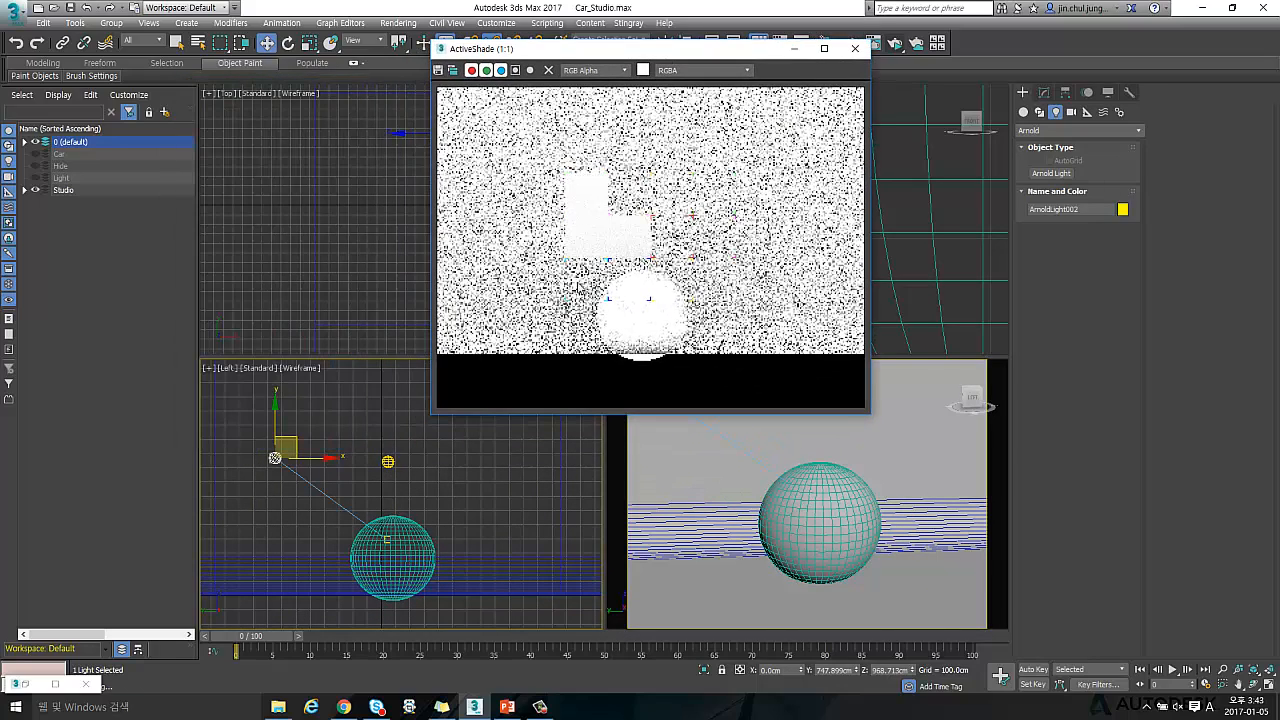
Change the new Arnold light's type to Quad and move it closer above the sphere in the Left view
left_click(1043, 92)
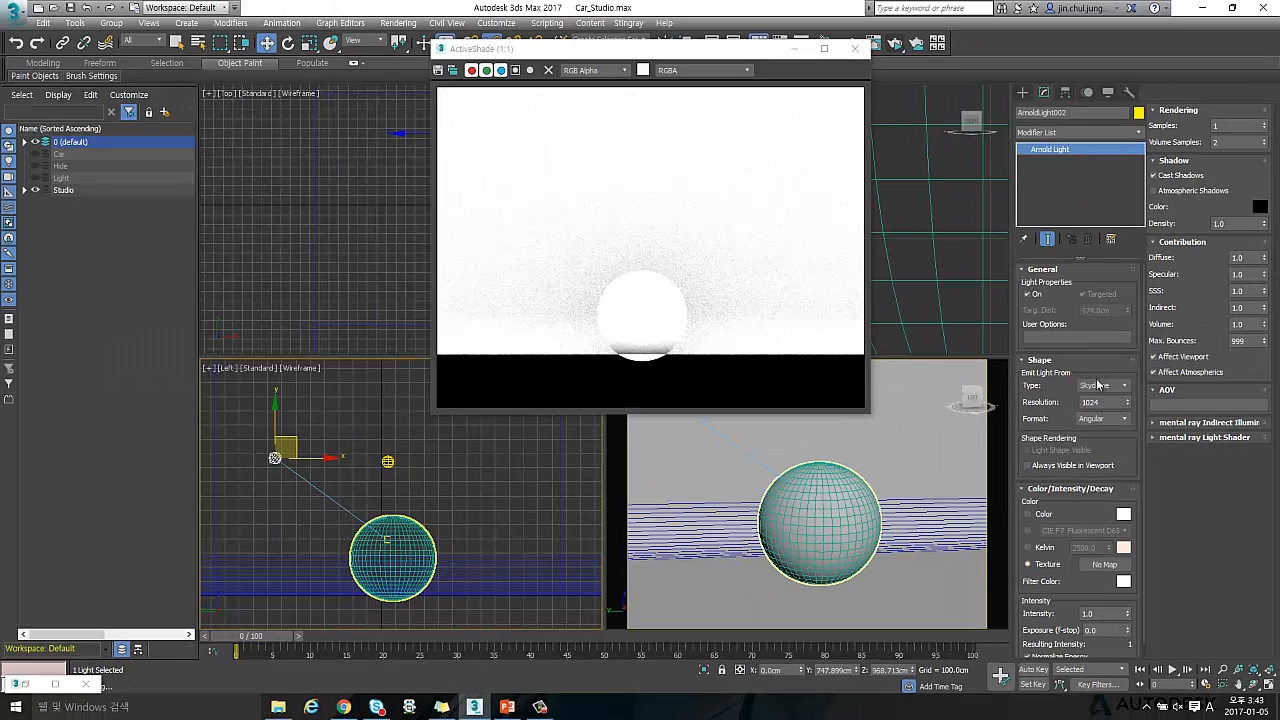
left_click(1136, 386)
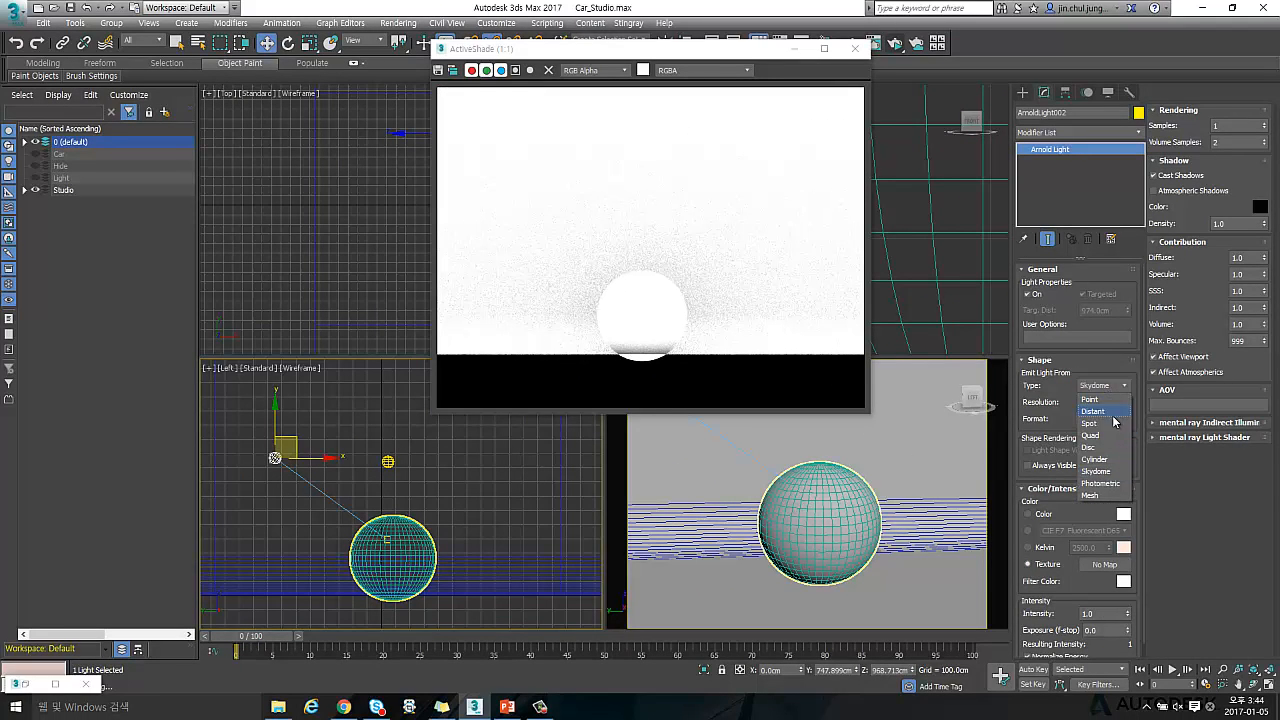
left_click(1090, 435)
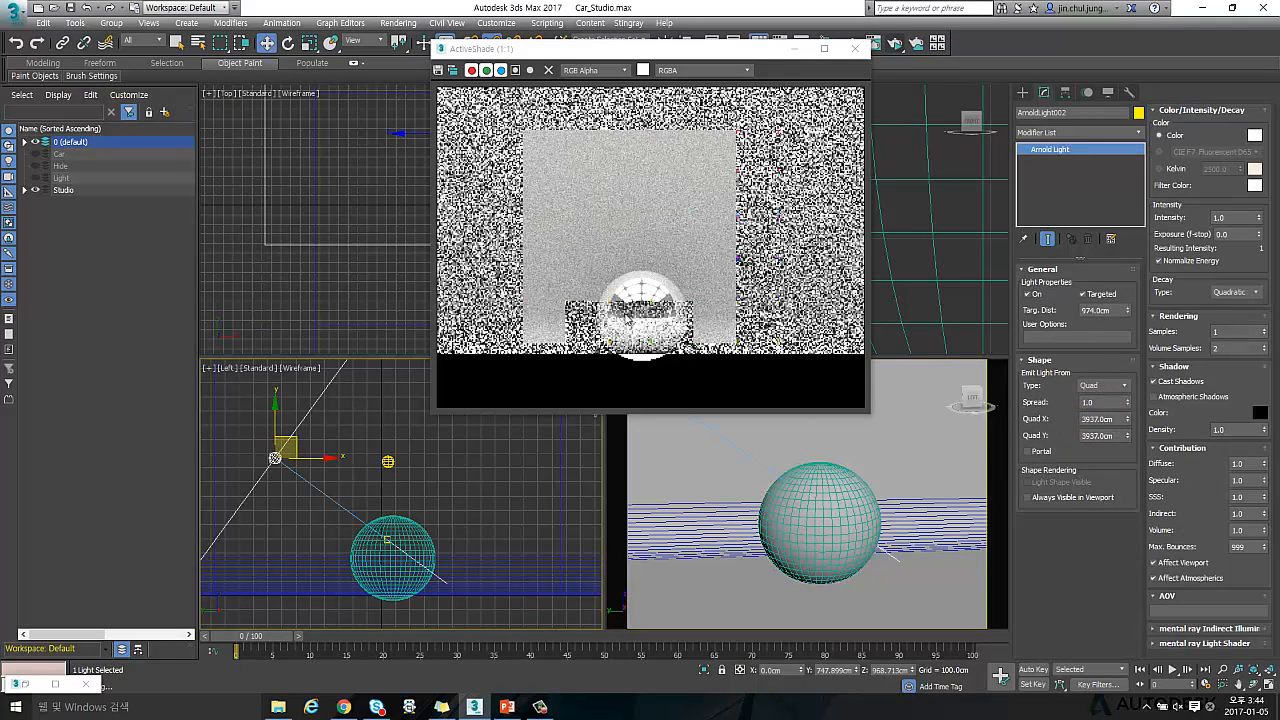
right_click(284, 446)
left_click(271, 401)
left_click_drag(291, 436, 339, 432)
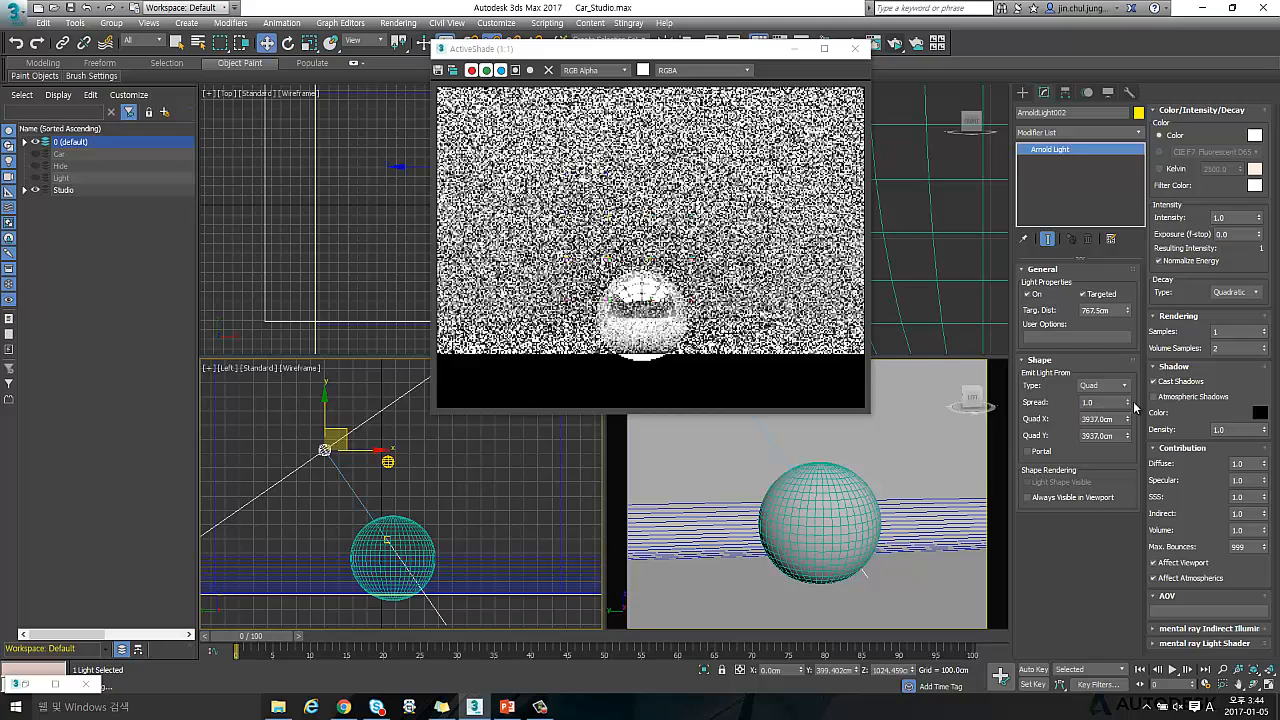
Keep the quad light's decay at Quadratic and set its exposure to 8 f-stops, previewing the Perspective view
double_click(1236, 232)
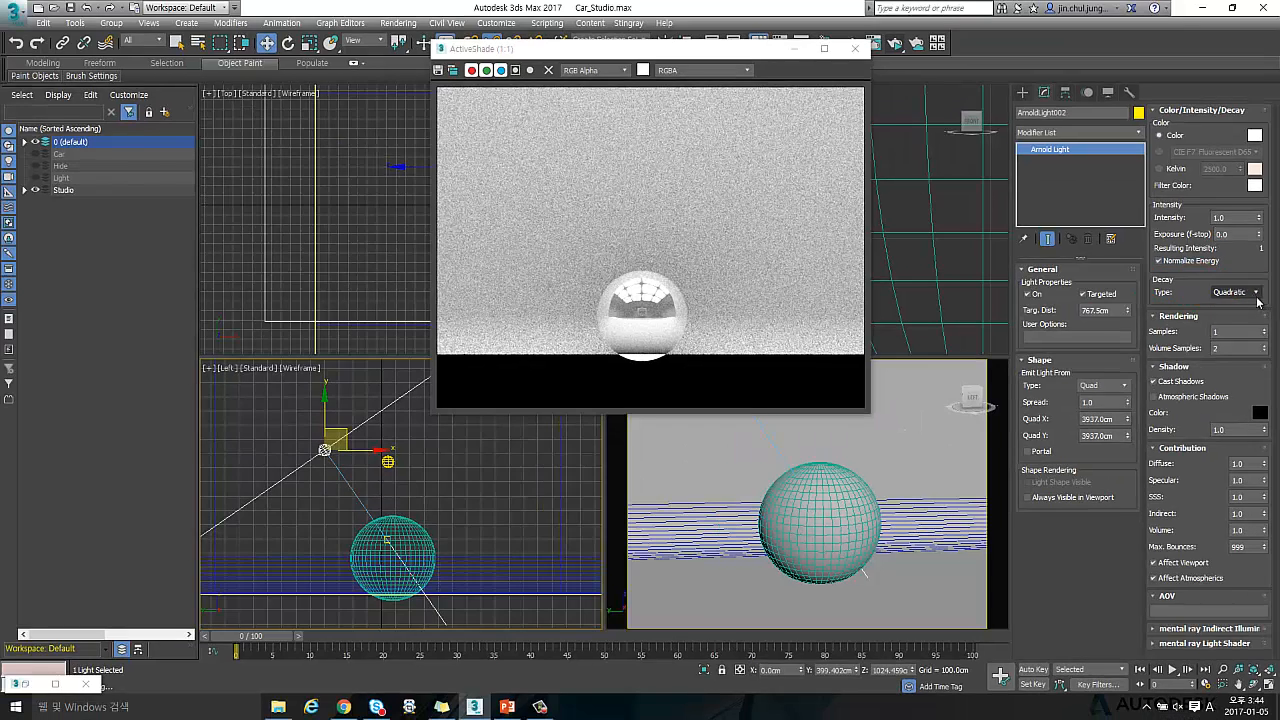
right_click(820, 453)
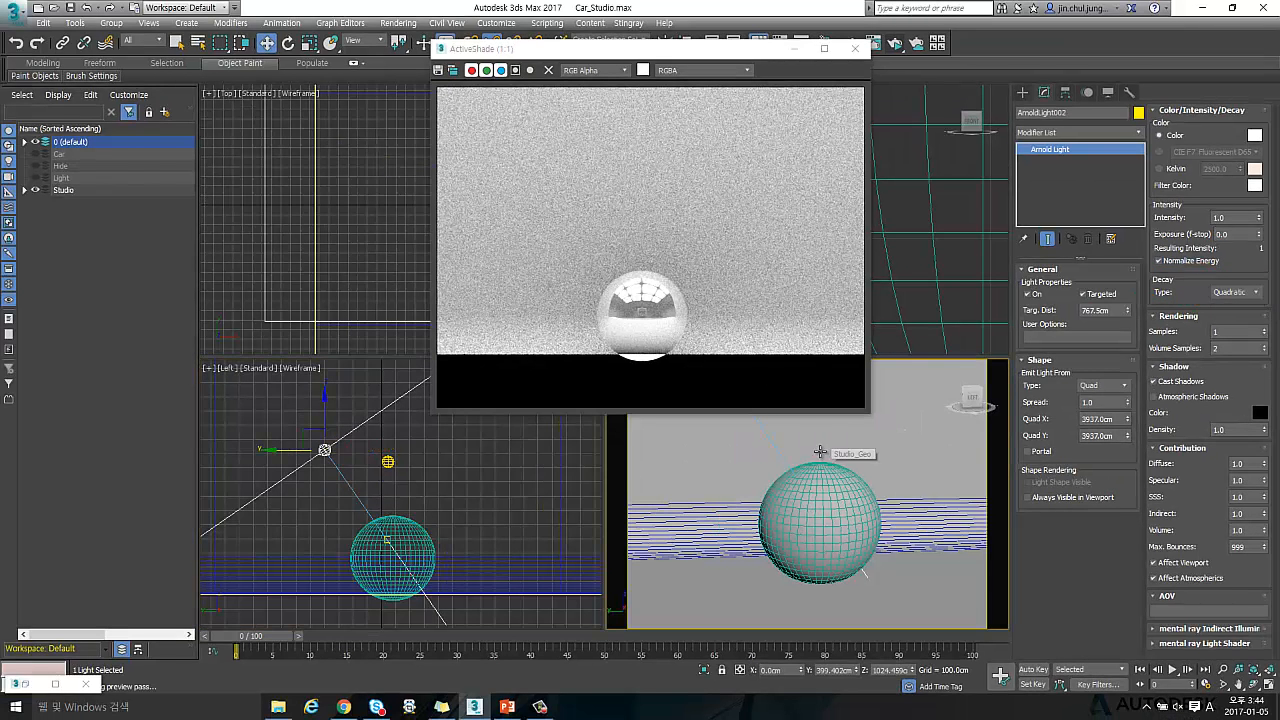
left_click(1234, 293)
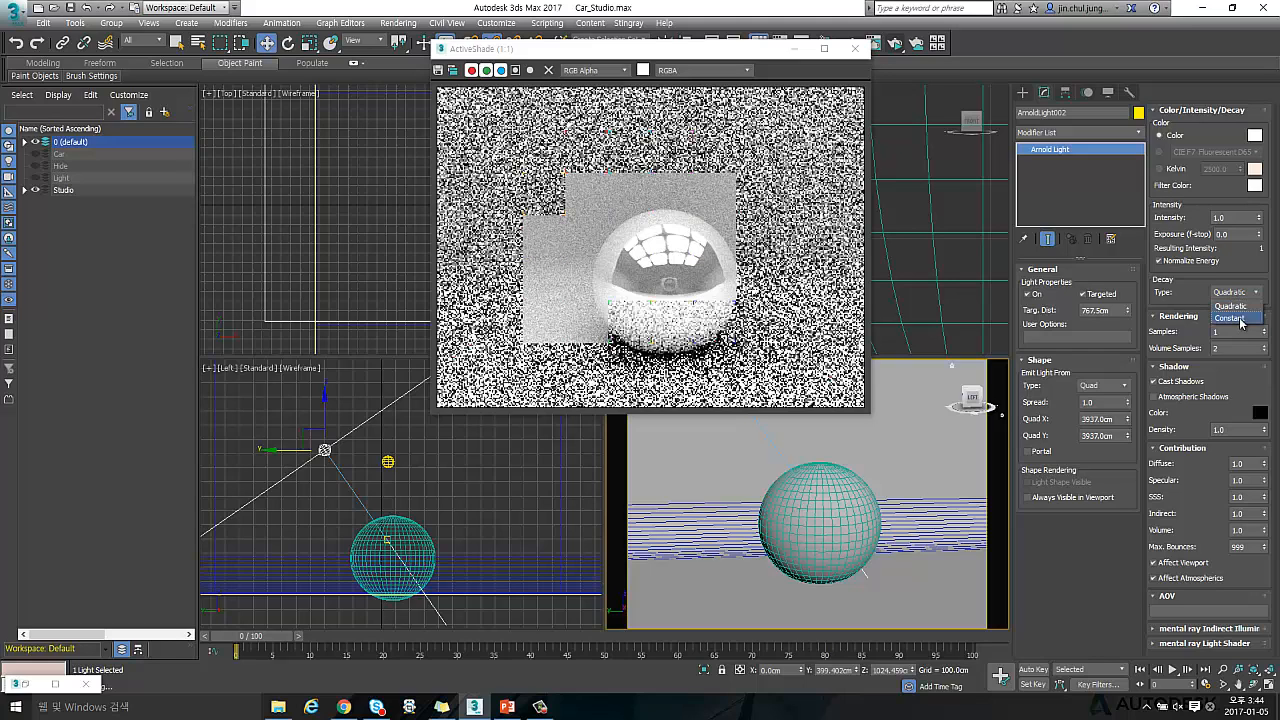
left_click(1231, 305)
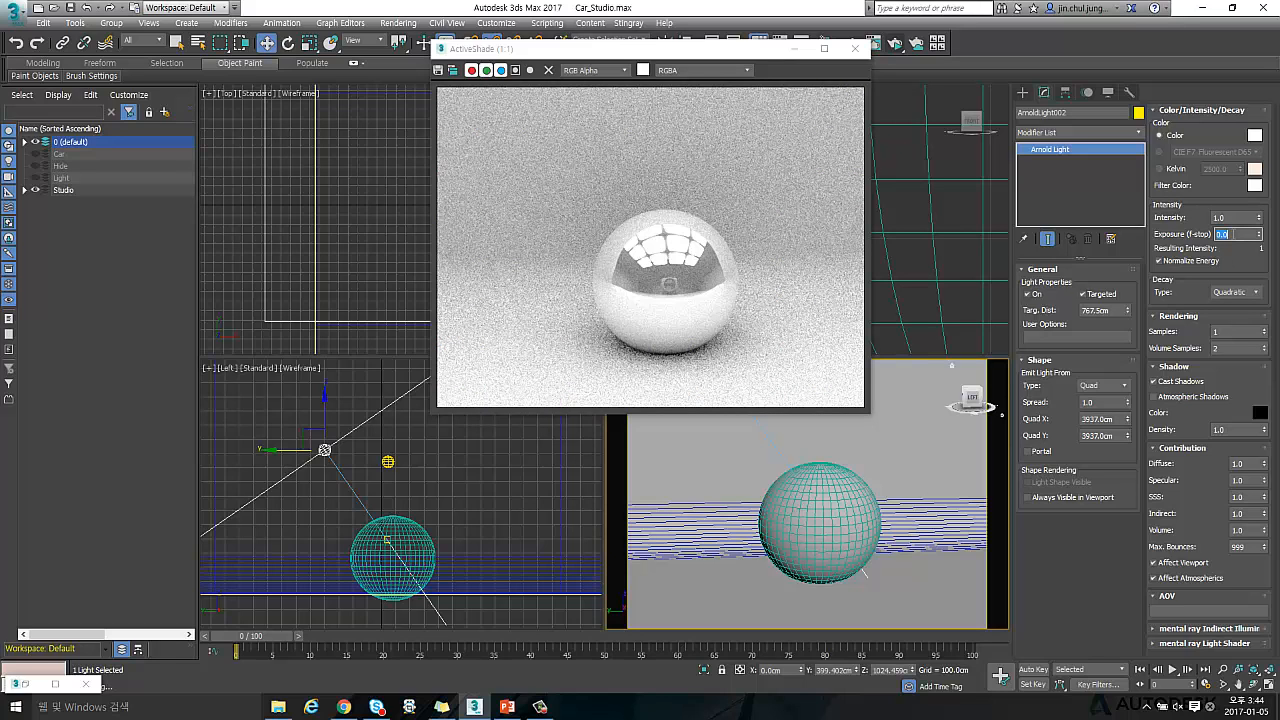
type("8")
key("Return")
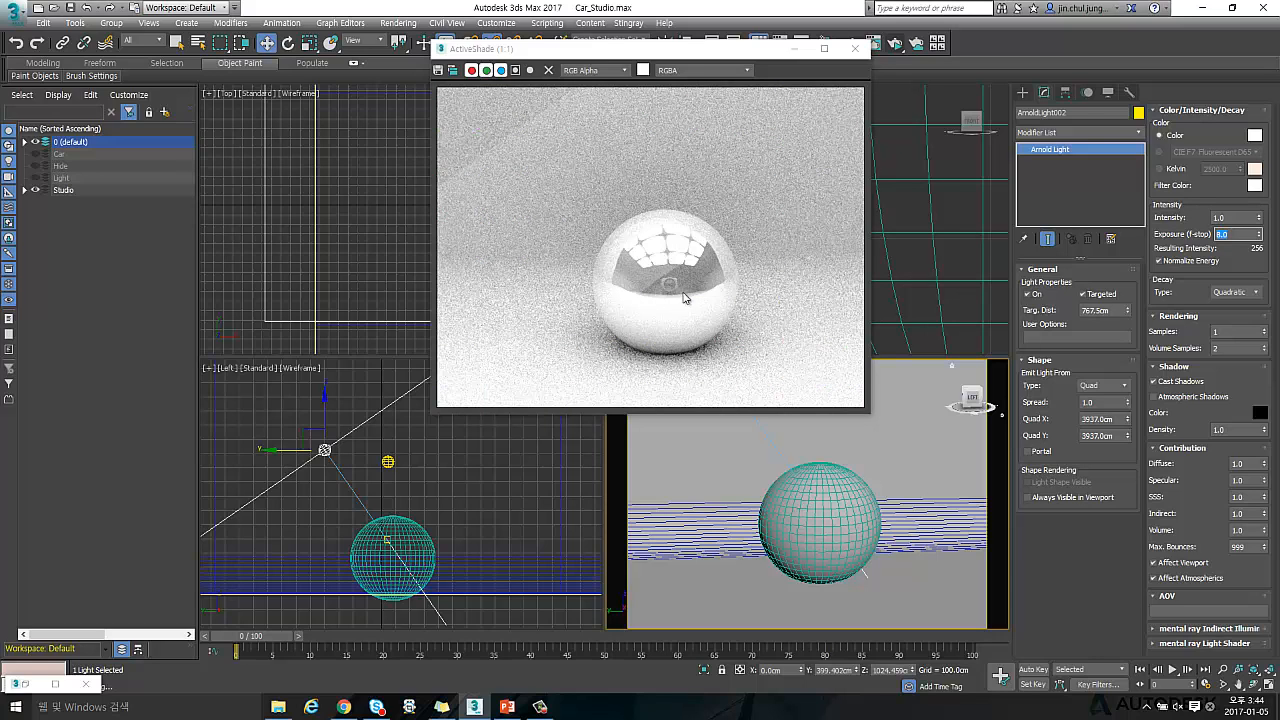
Set the quad light's size to 50 cm in both X and Y, keeping the sphere and light framed in the Perspective view
right_click(700, 418)
left_click(934, 477)
scroll(883, 466, "down", 3)
middle_click_drag(830, 508, 771, 546)
scroll(843, 508, "down", 3)
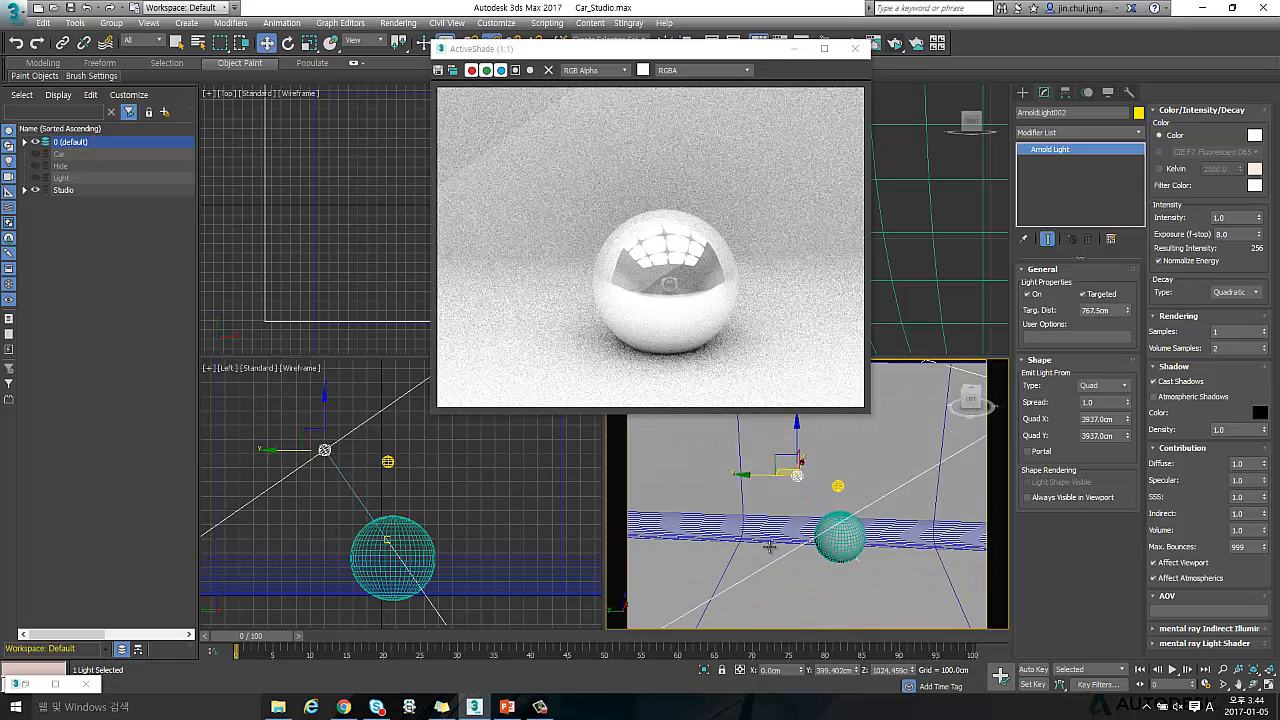
scroll(783, 524, "up", 2)
double_click(1114, 420)
type("50")
key("Return")
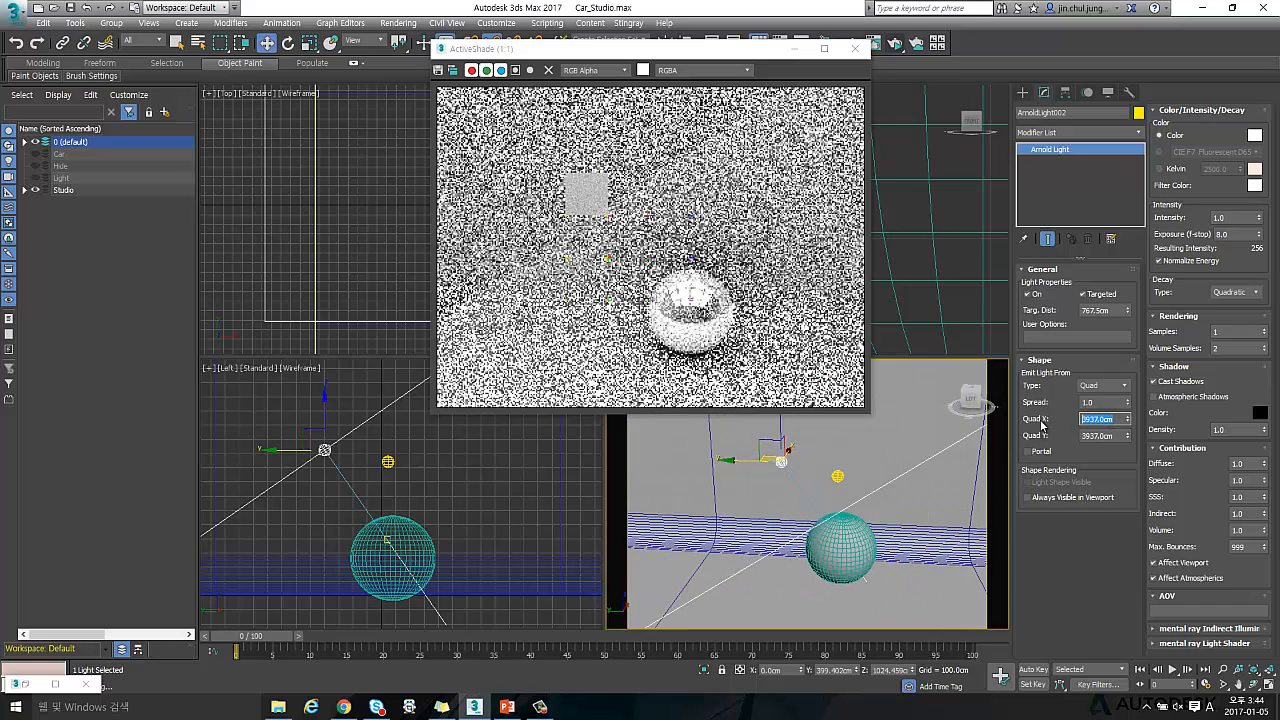
key("Tab")
type("50")
key("Return")
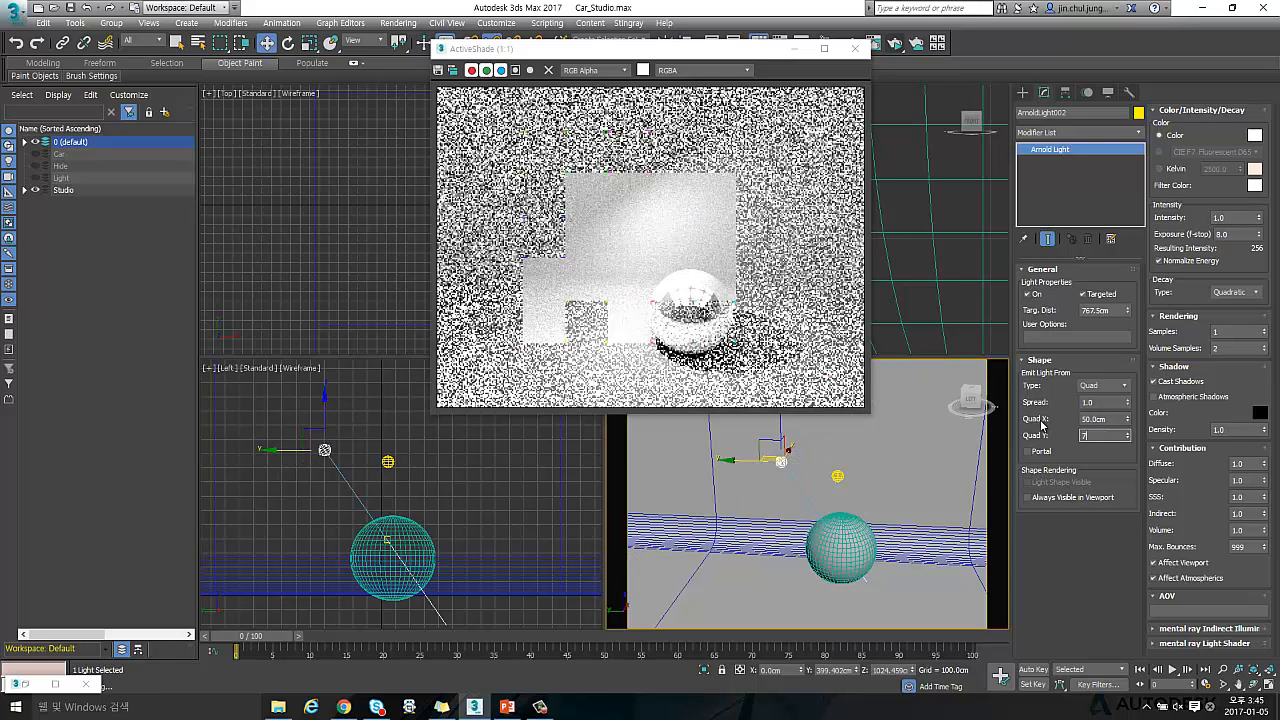
Set the quad light's X and Y dimensions to 70 cm each
type("70")
key("Return")
key("shift+Tab")
type("70")
key("Return")
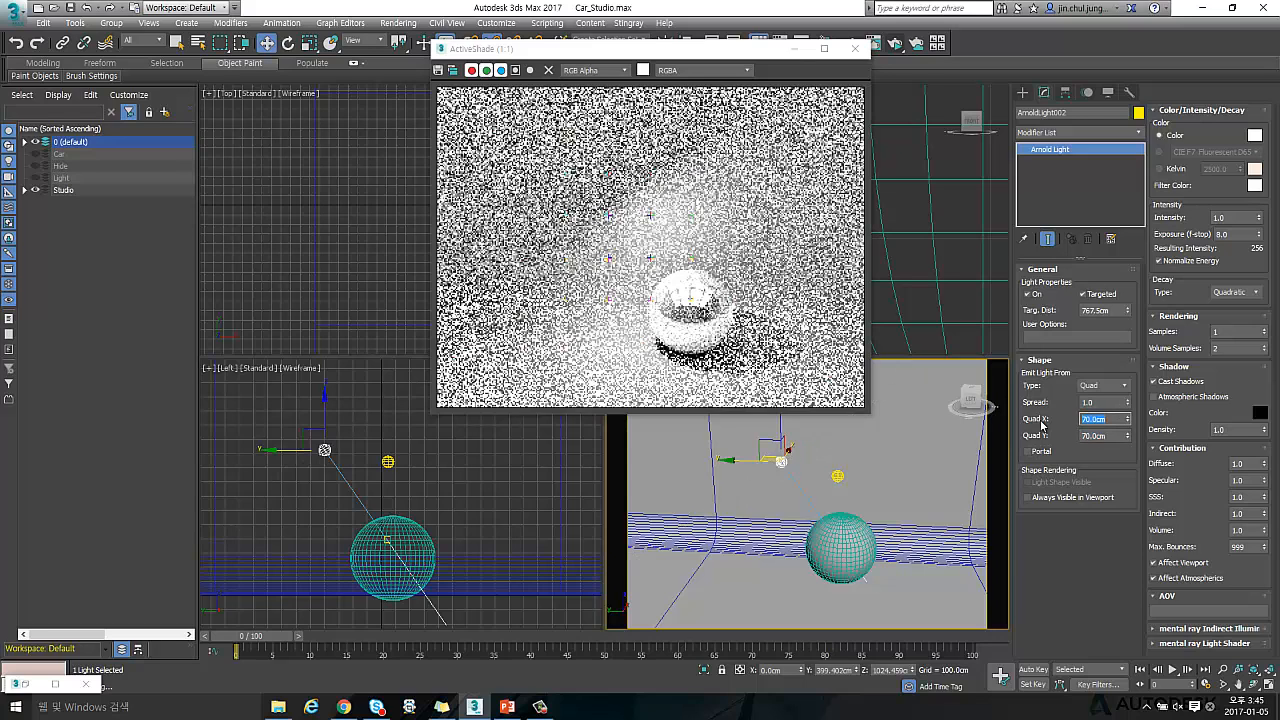
Enlarge the quad light to 300 cm in both X and Y
type("300")
key("Return")
key("Tab")
type("300")
key("Return")
Increase the quad light's X and Y size to 400 cm each
key("shift+Tab")
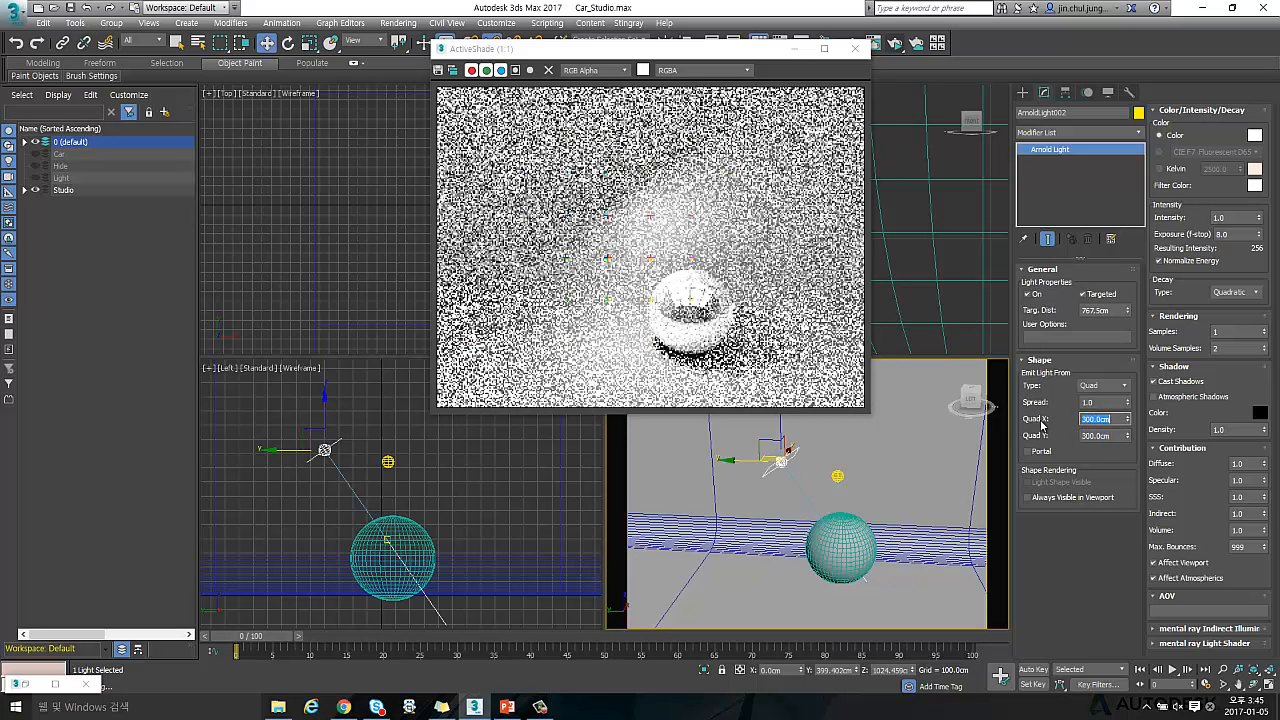
type("400")
key("Return")
key("Tab")
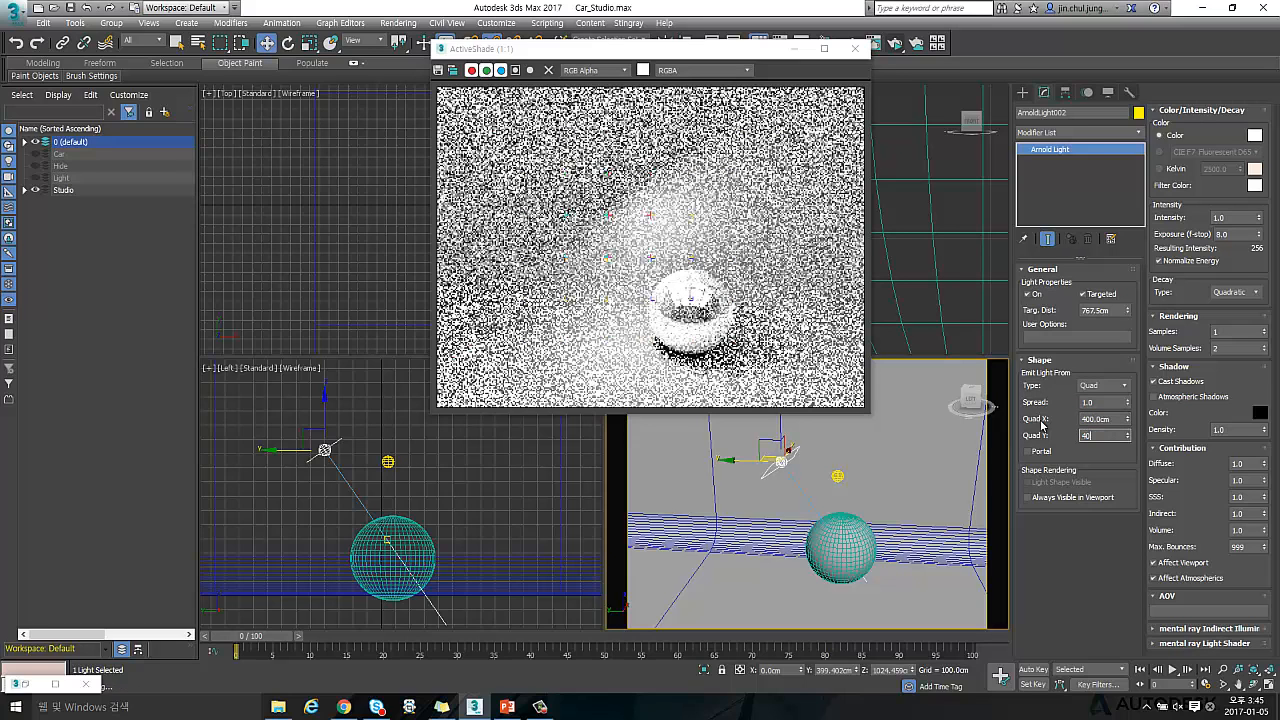
type("400.0cm")
key("Return")
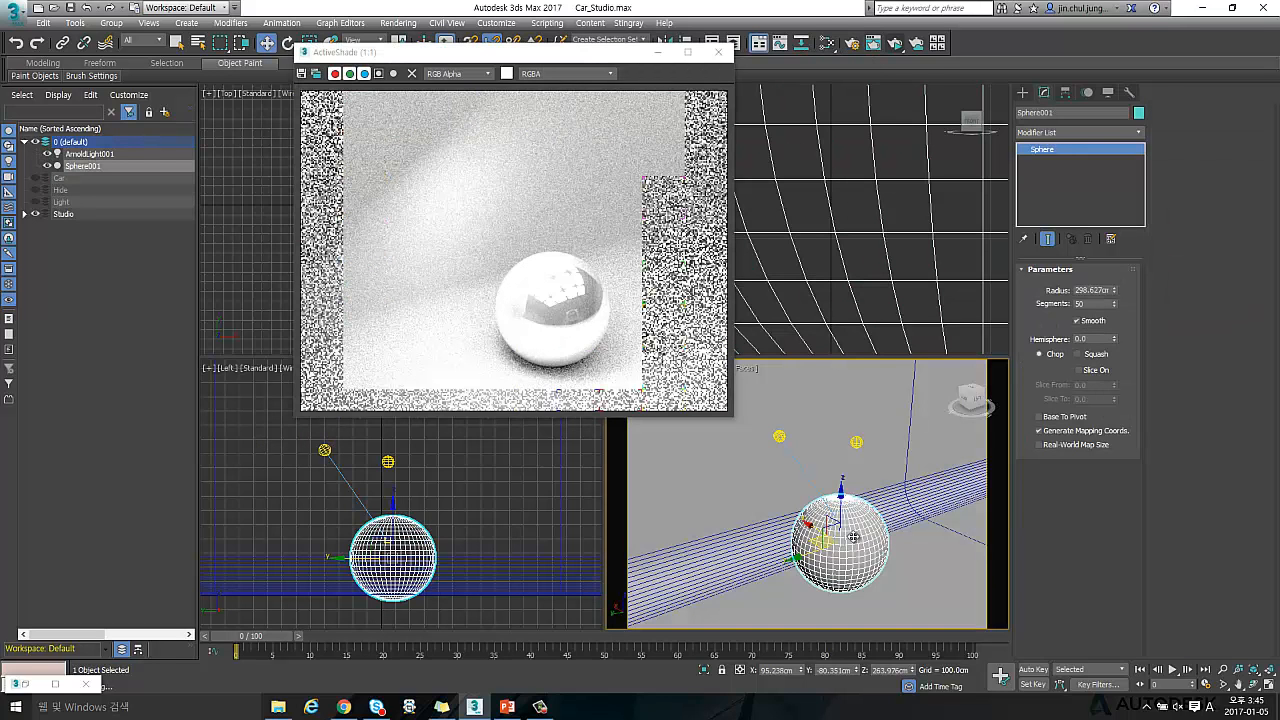
Open the sphere's standard shader in the Slate Material Editor and change its diffuse base color to a light pinkish red
key("m")
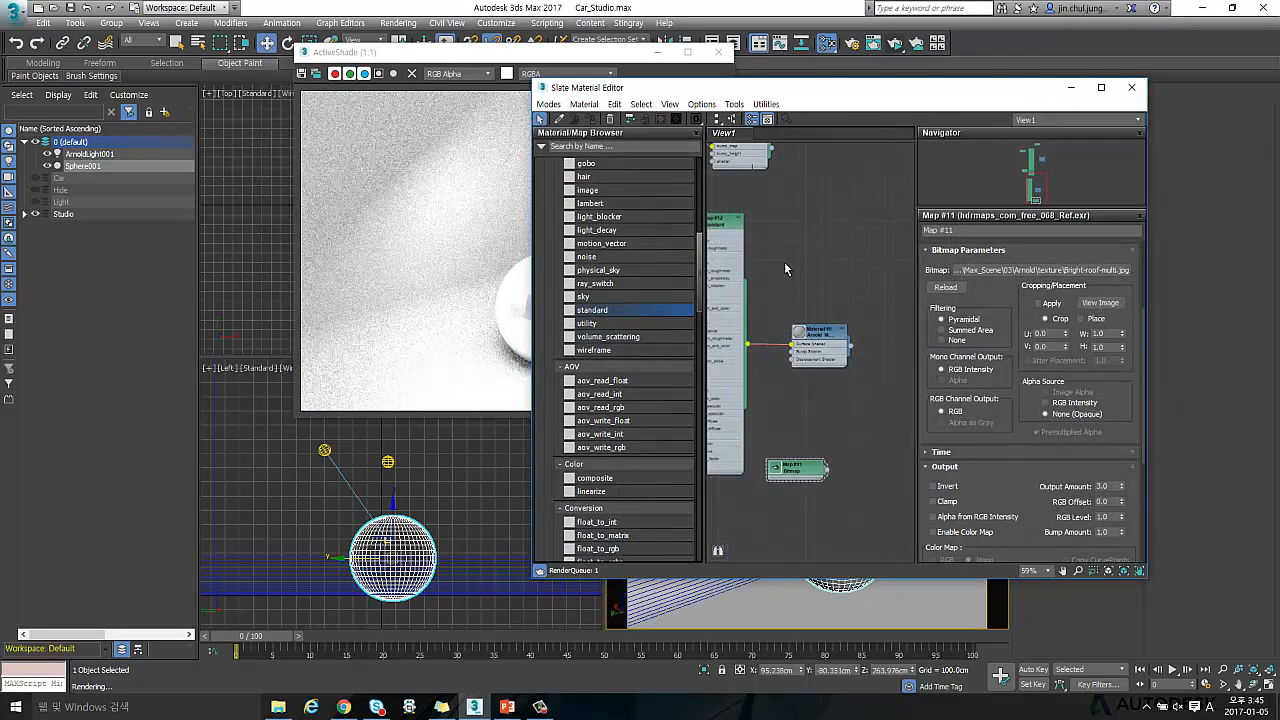
middle_click_drag(786, 261, 852, 229)
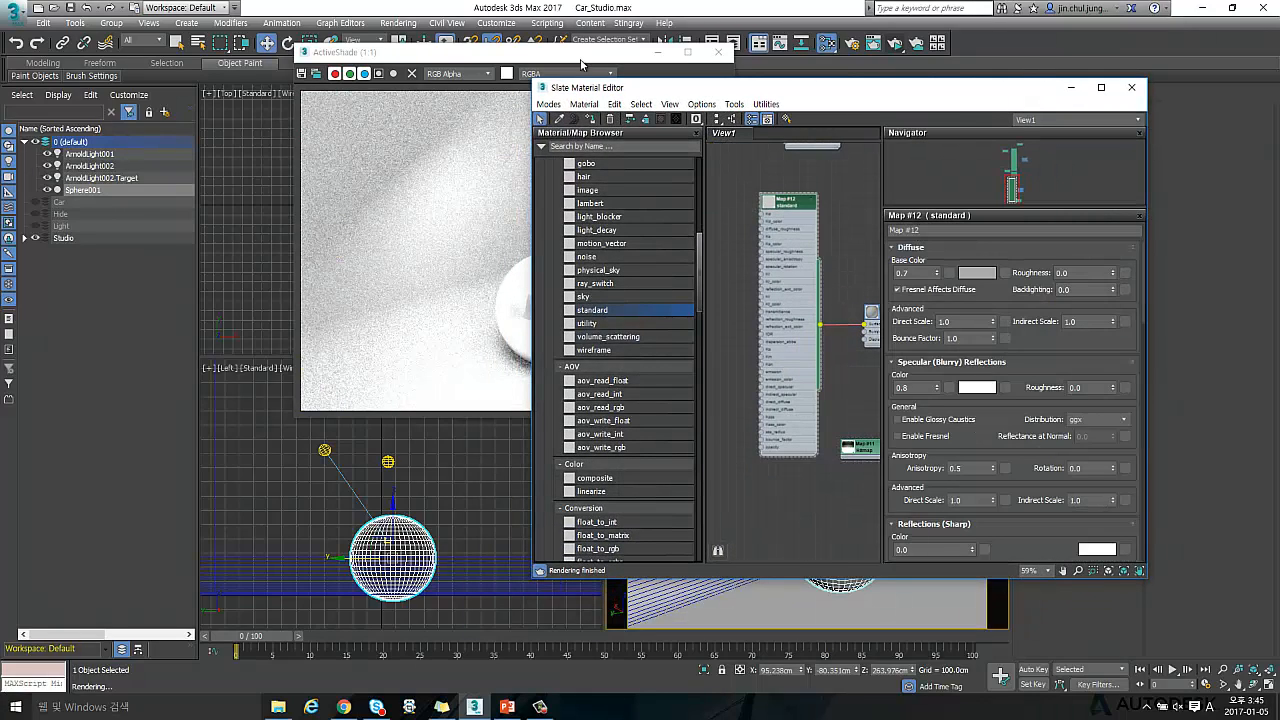
left_click(968, 277)
left_click(371, 97)
left_click(493, 205)
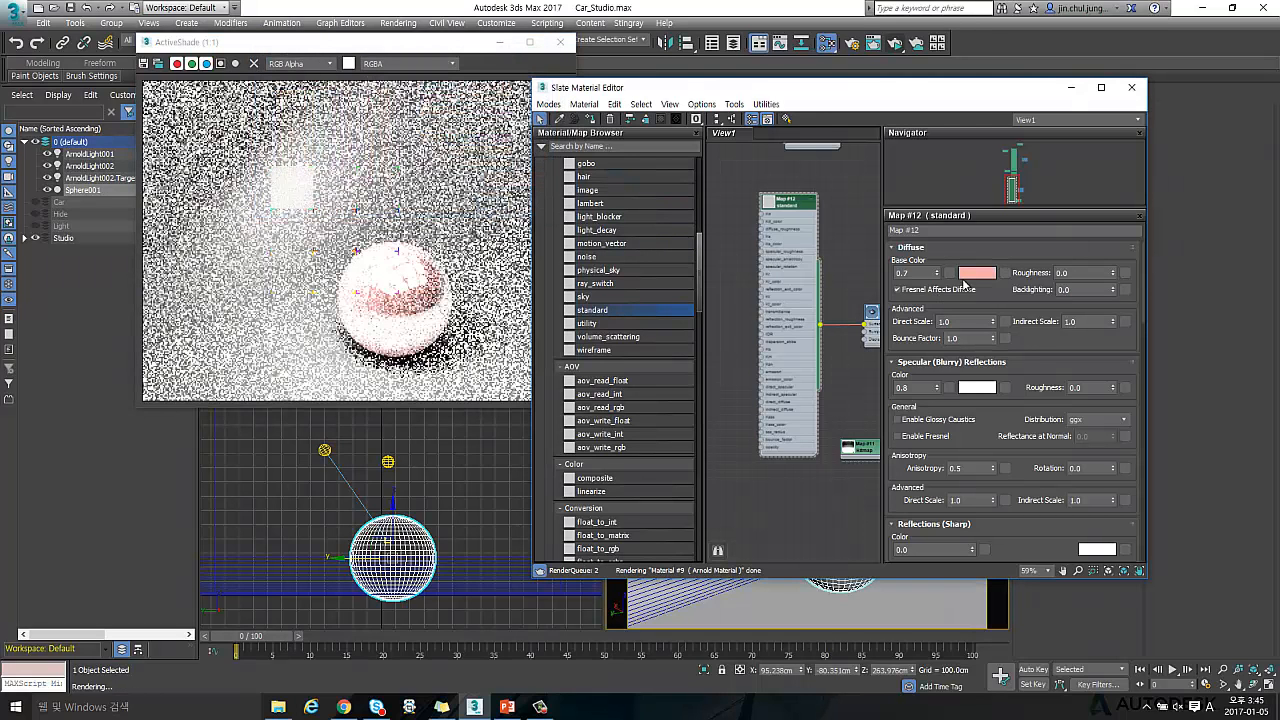
Set the sphere shader's specular reflection weight to 0.5 and its diffuse base color weight to 0.5
double_click(925, 388)
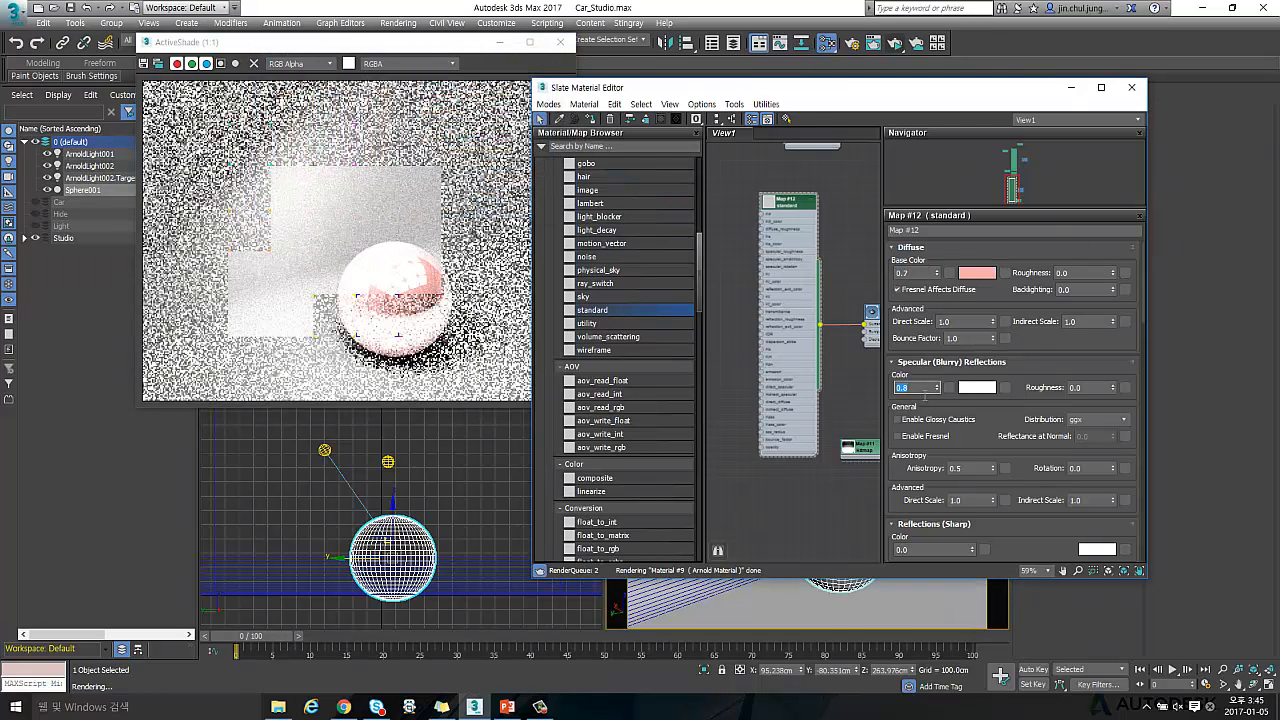
type("0.5")
key("Return")
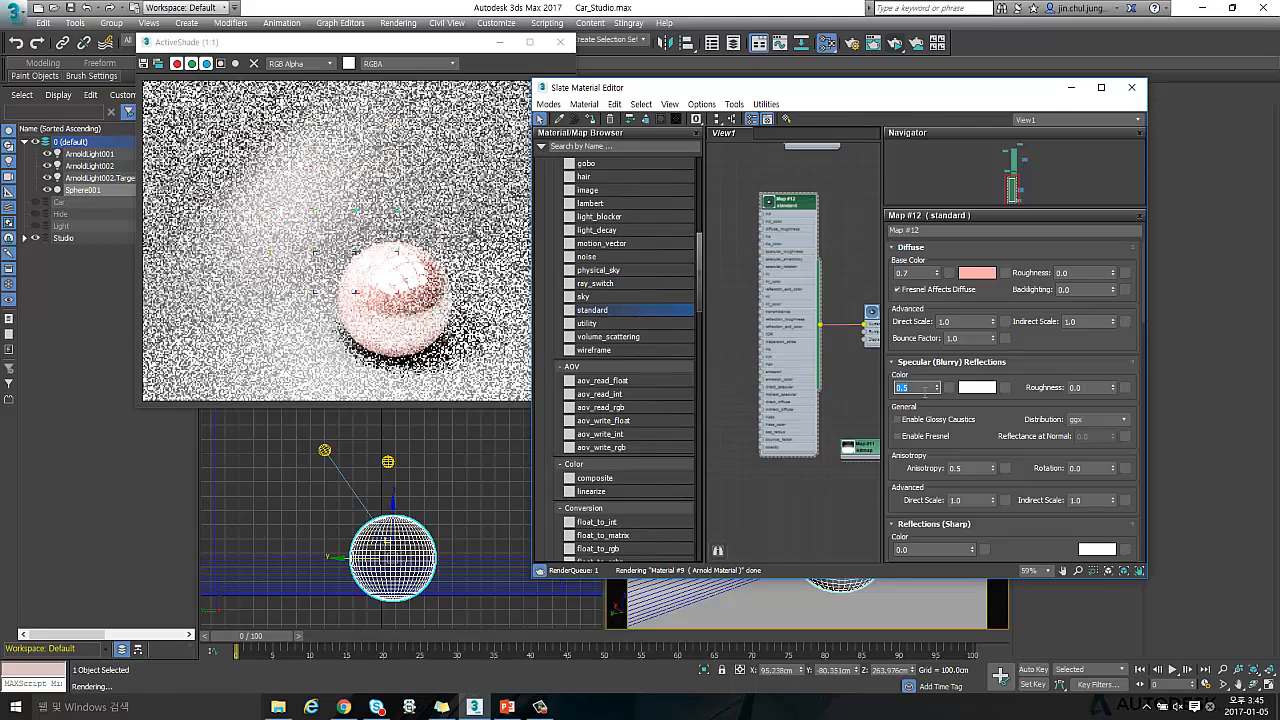
double_click(920, 272)
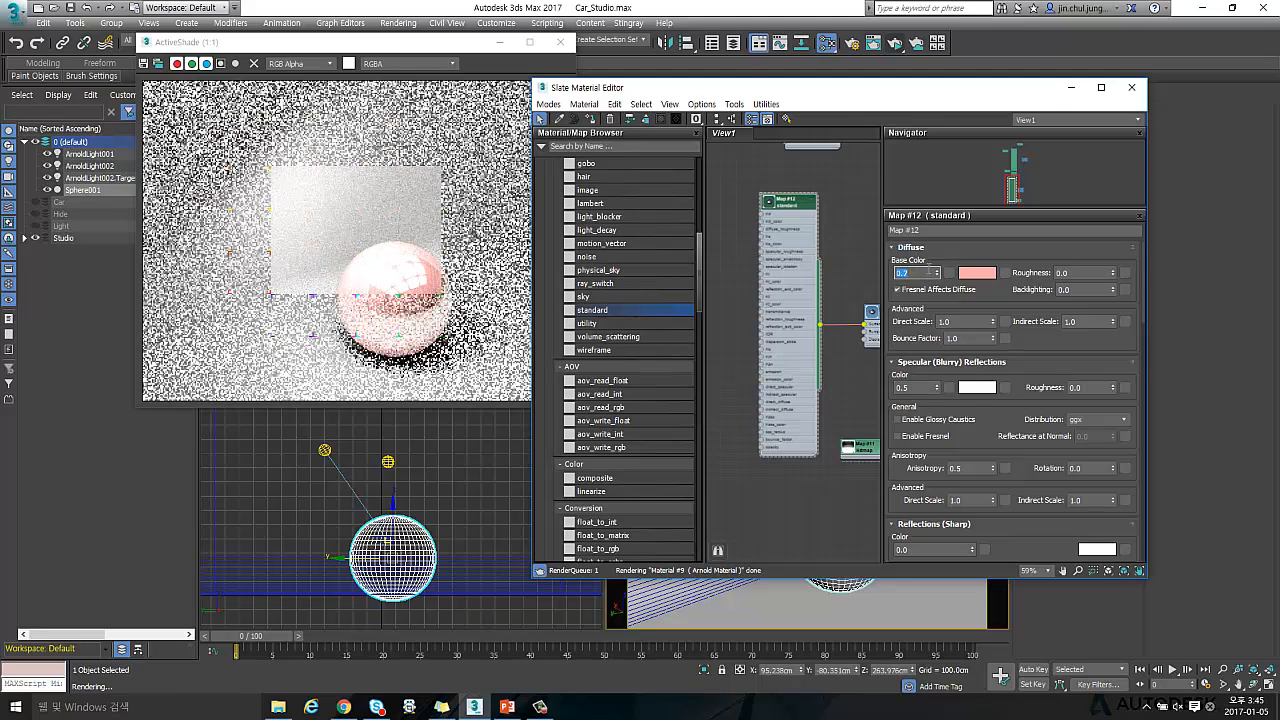
type("0.3")
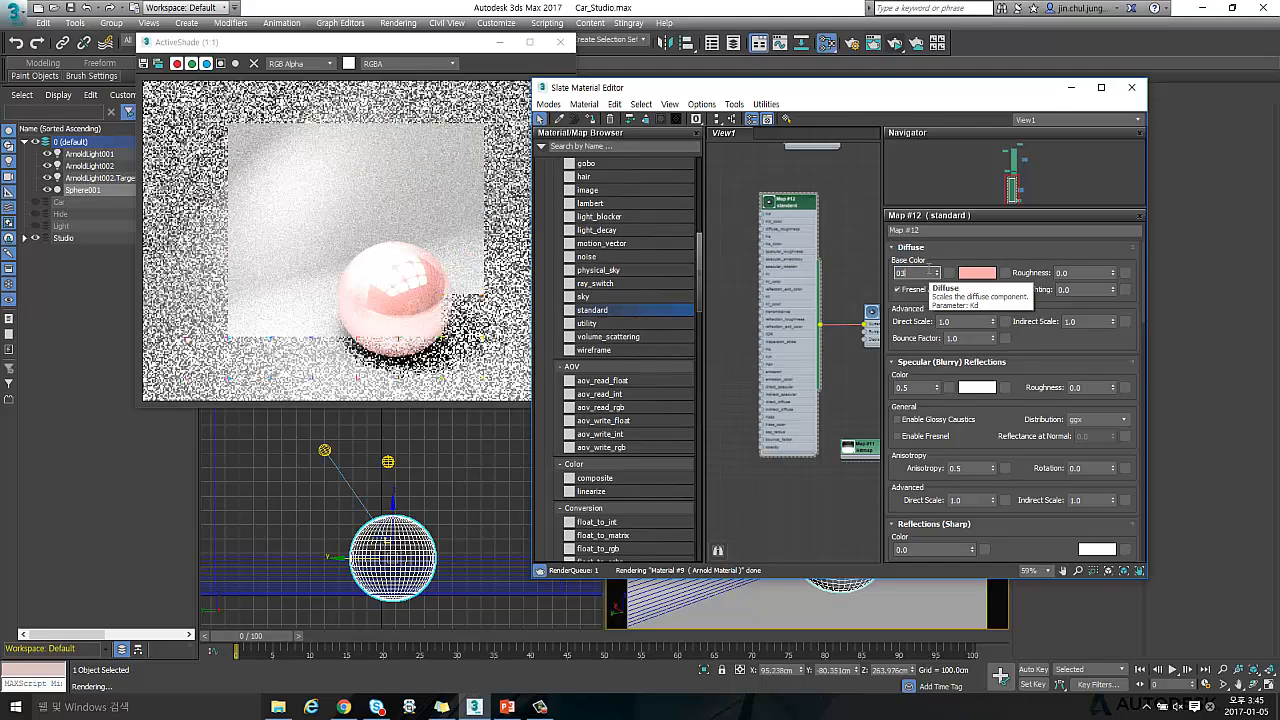
key("Return")
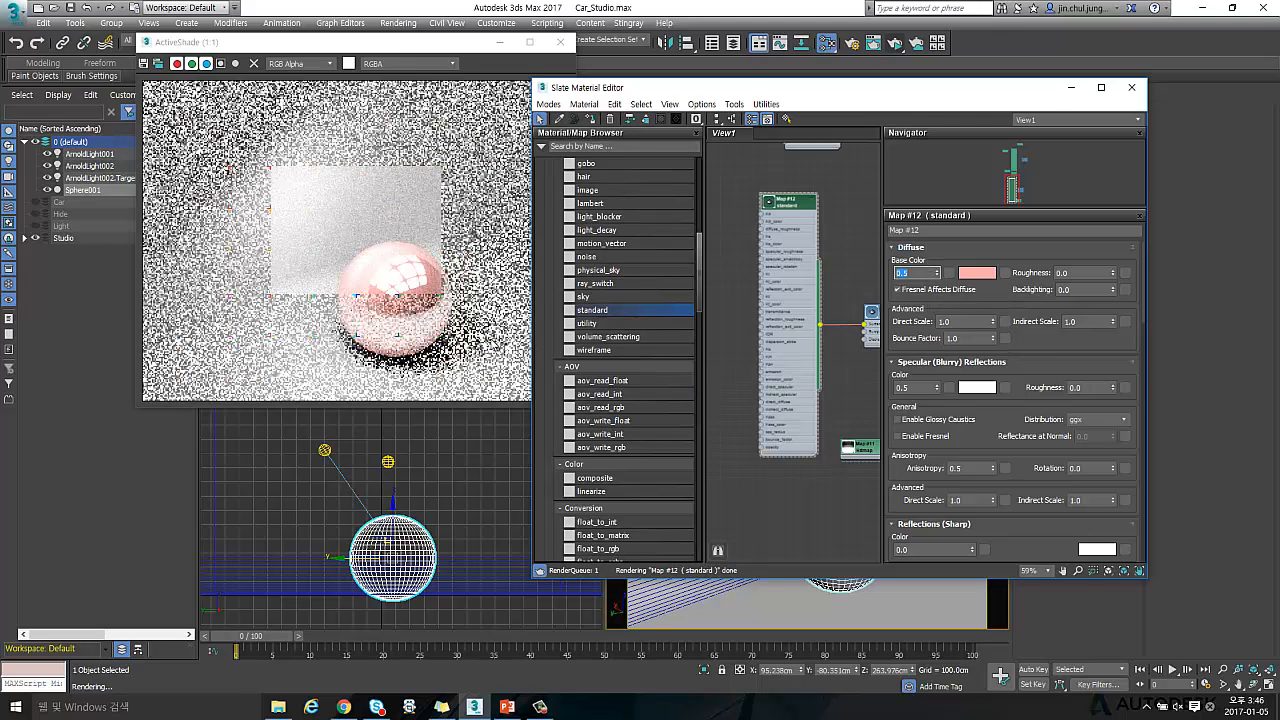
Change the sphere shader's diffuse base color to saturated red and set its specular reflection weight to 0.3
left_click(977, 272)
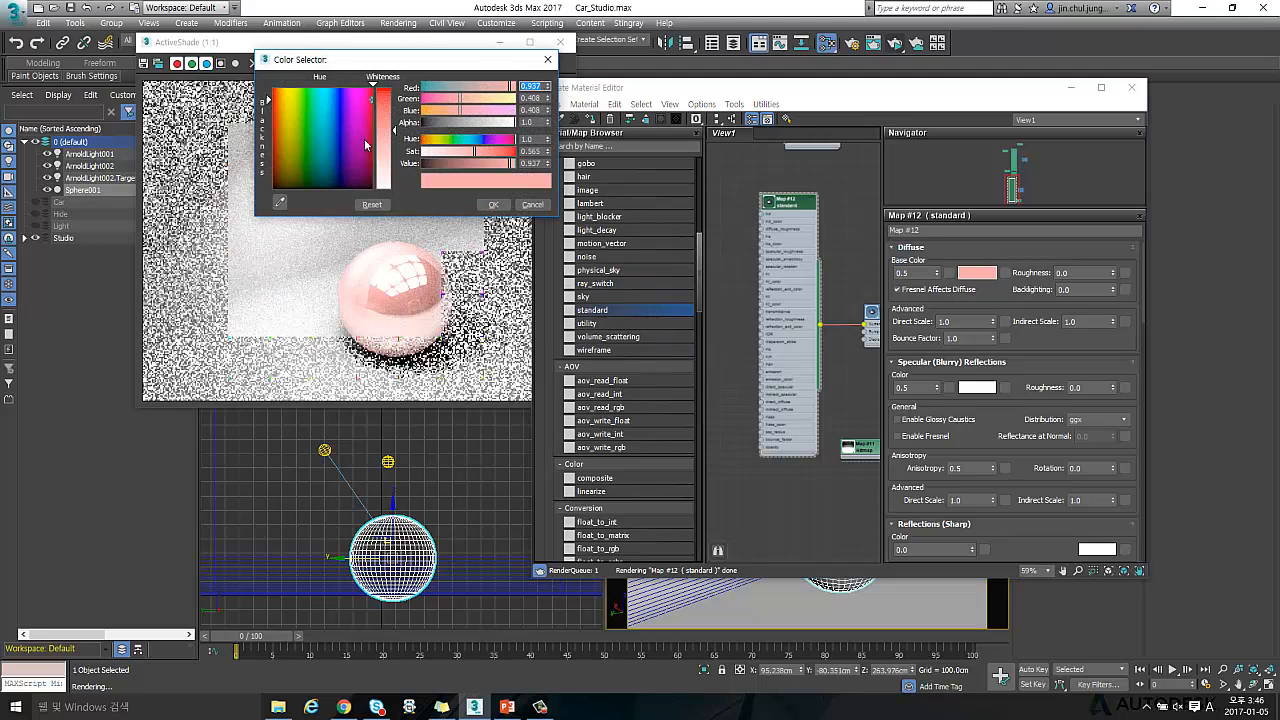
left_click(381, 90)
left_click(495, 207)
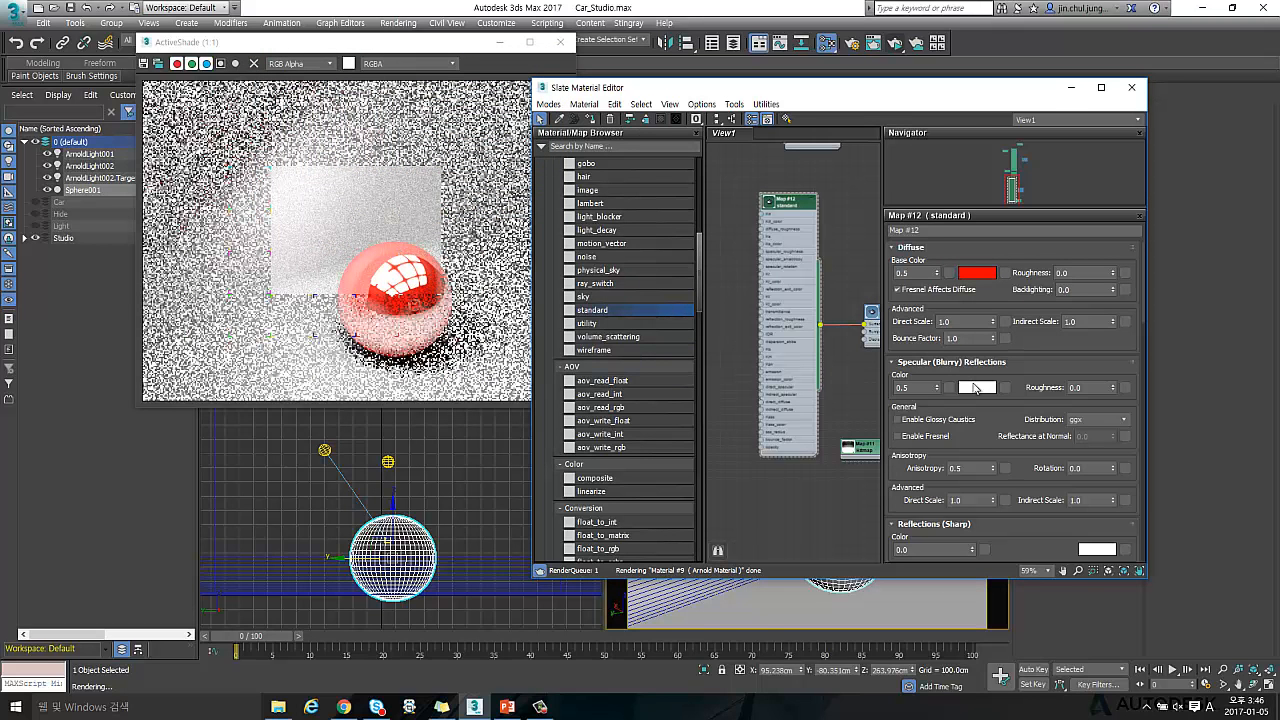
left_click(912, 387)
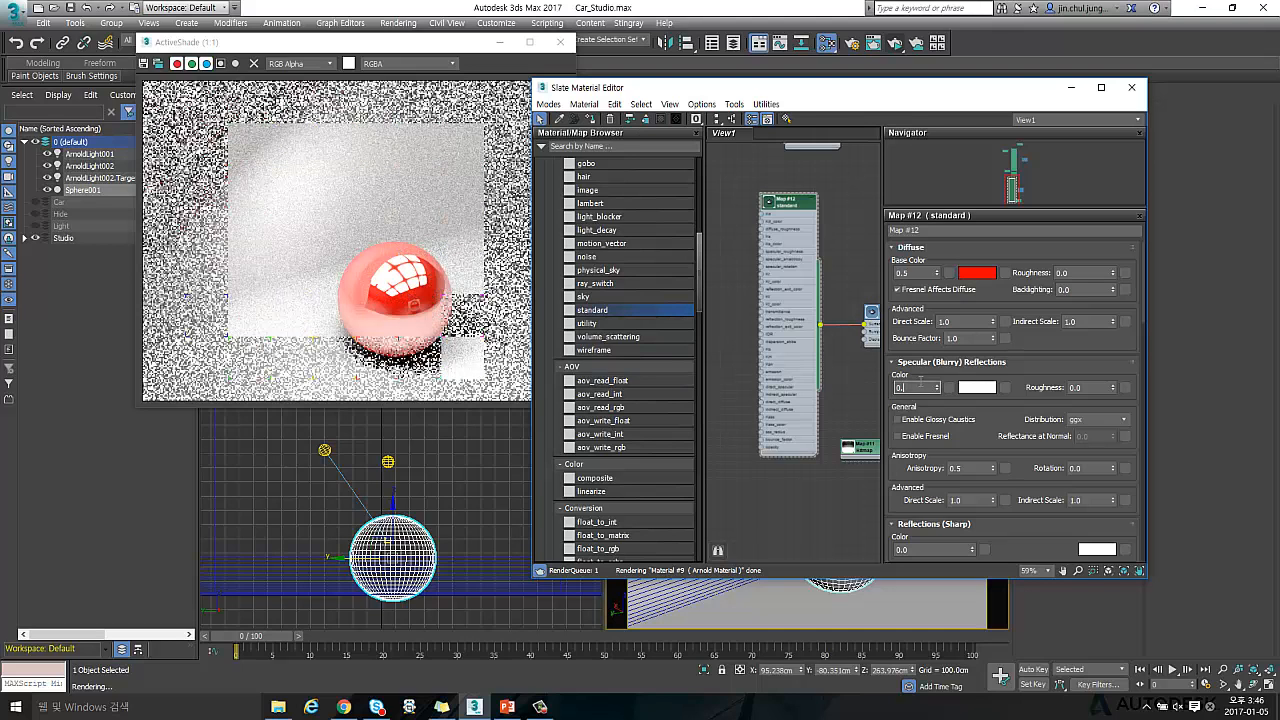
type("3")
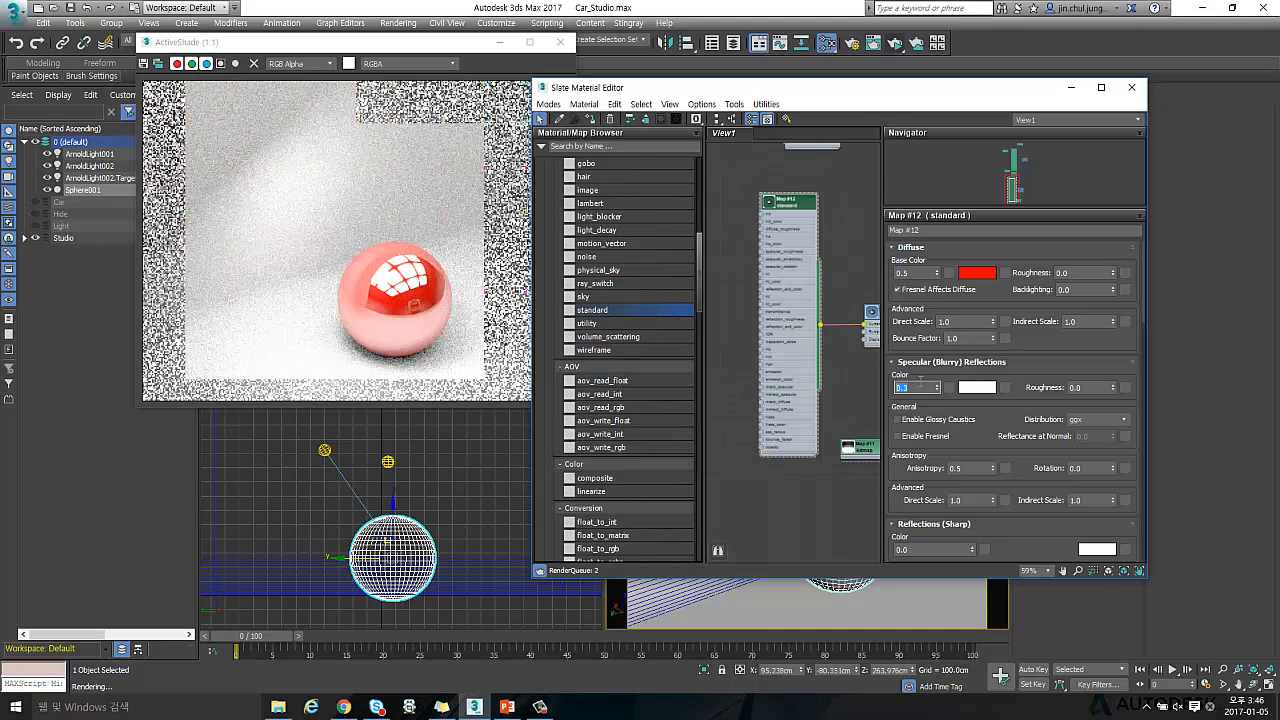
key("Return")
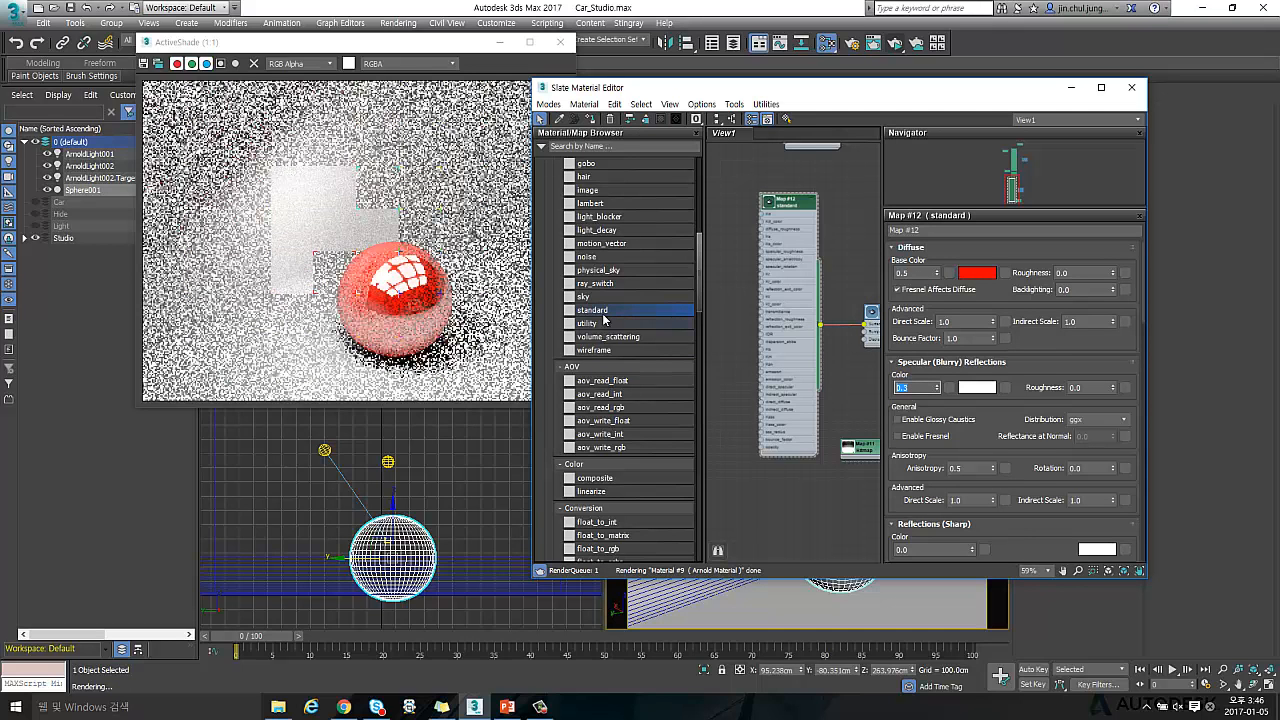
left_click_drag(688, 95, 800, 62)
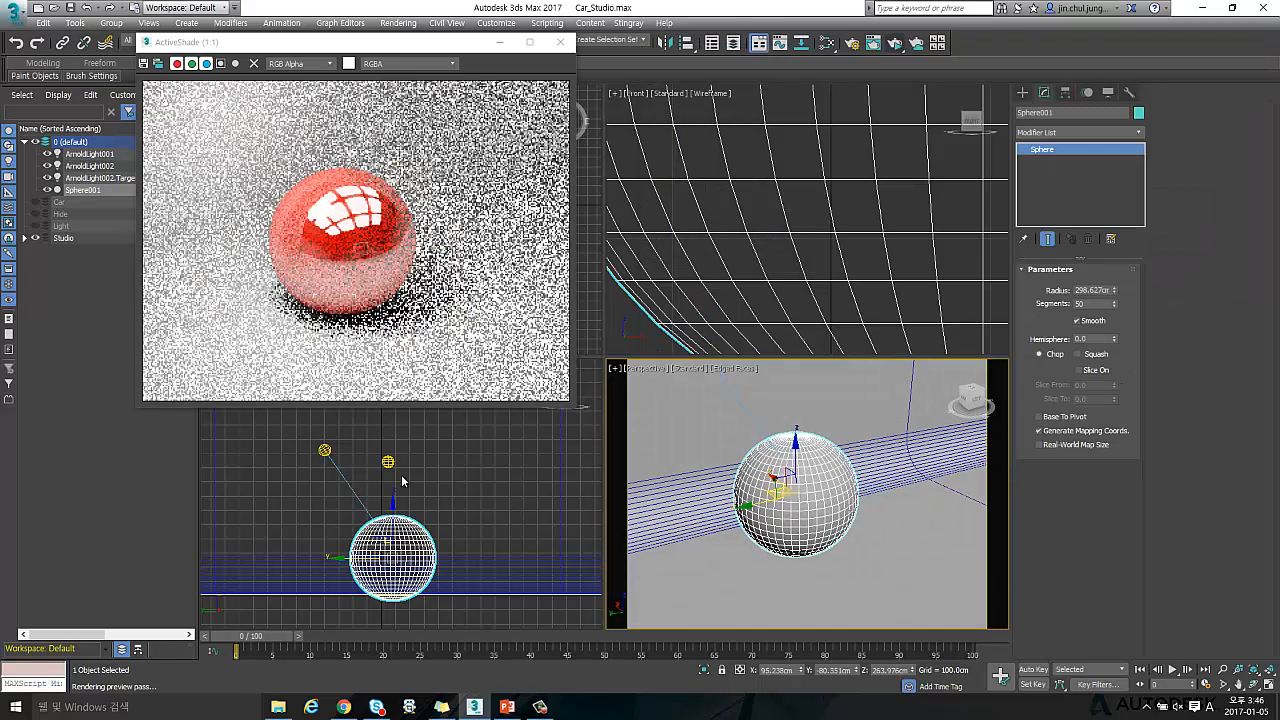
Select the quad light, close the ActiveShade preview and switch the Render Setup target to Production Rendering Mode
left_click(386, 460)
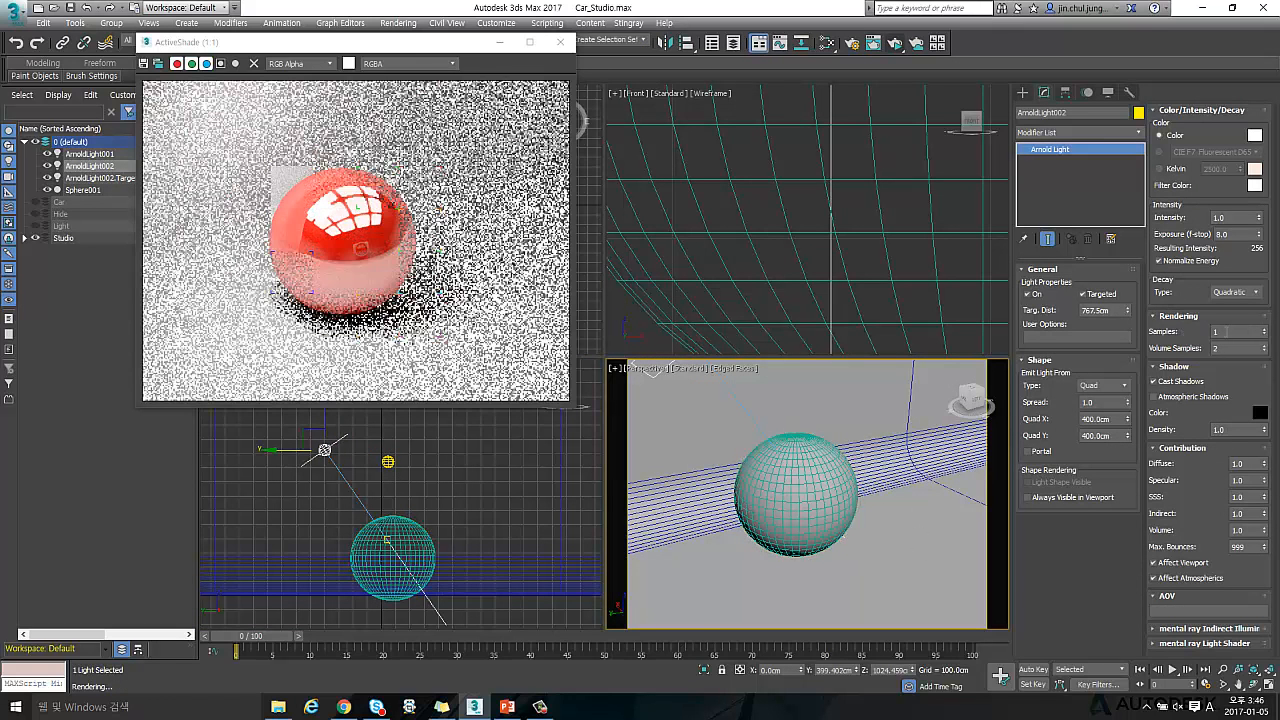
double_click(1230, 331)
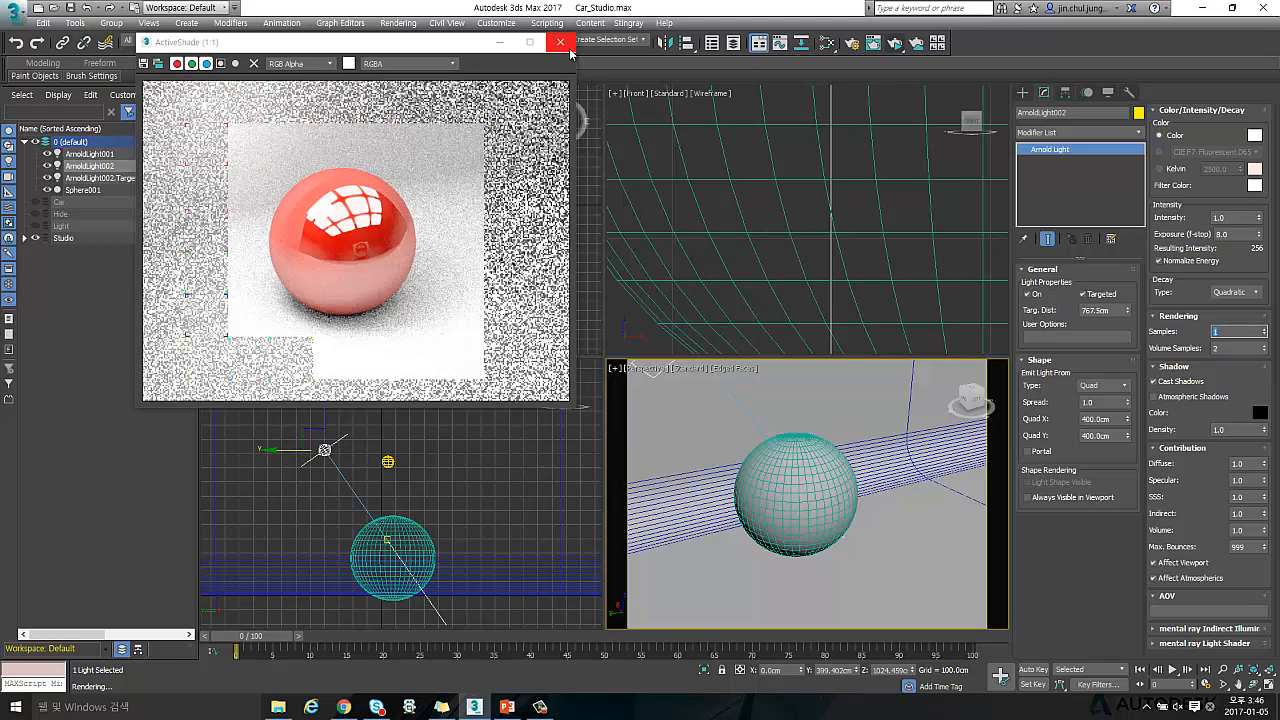
left_click(567, 47)
left_click(851, 43)
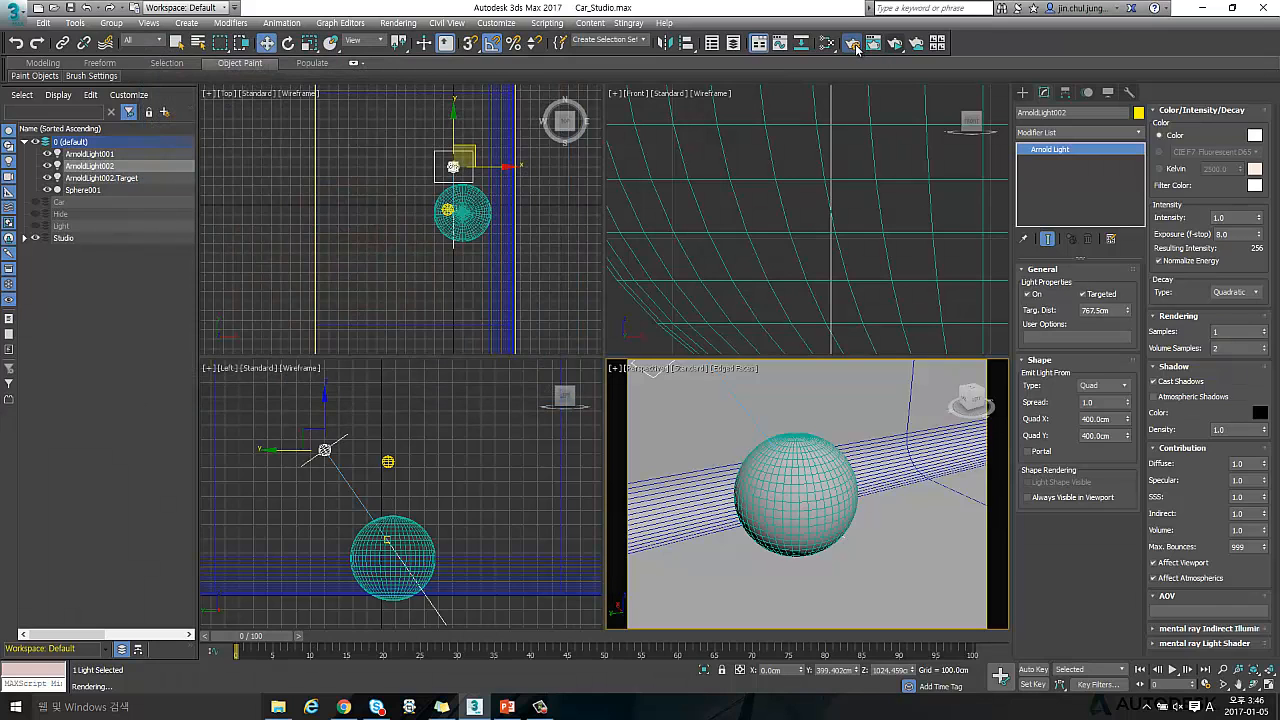
left_click(831, 143)
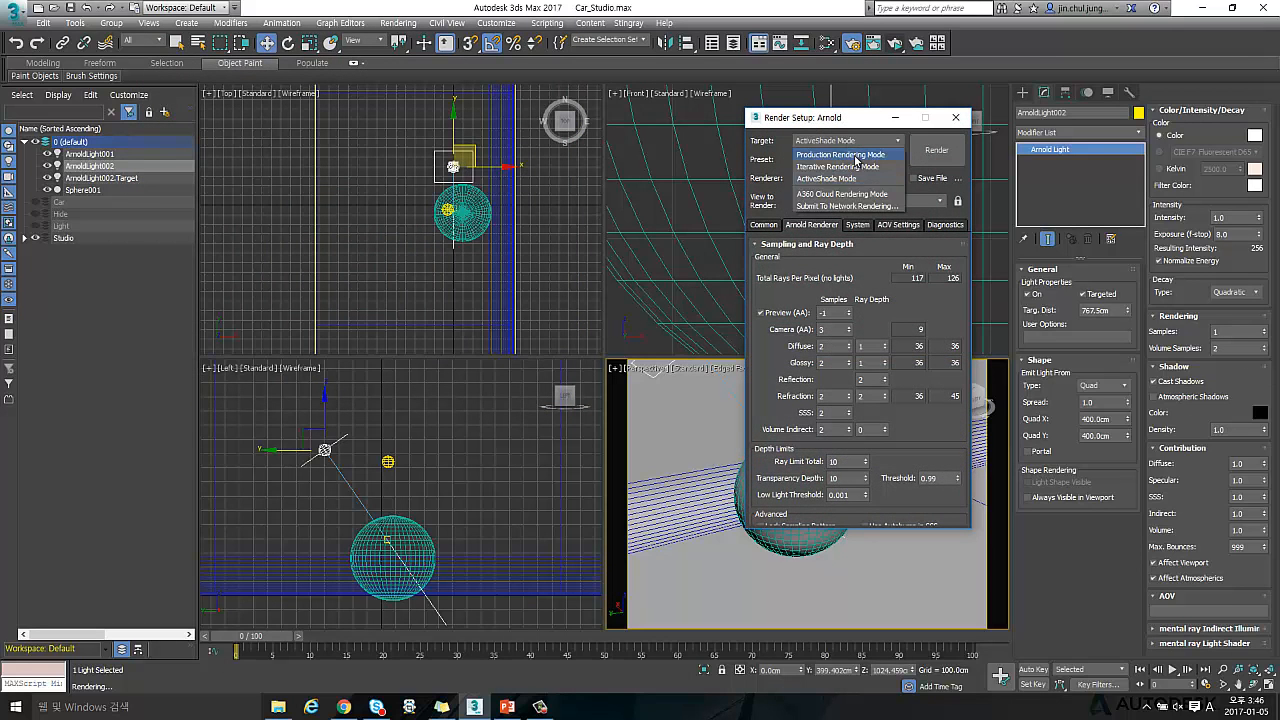
left_click(855, 155)
left_click_drag(831, 114, 697, 91)
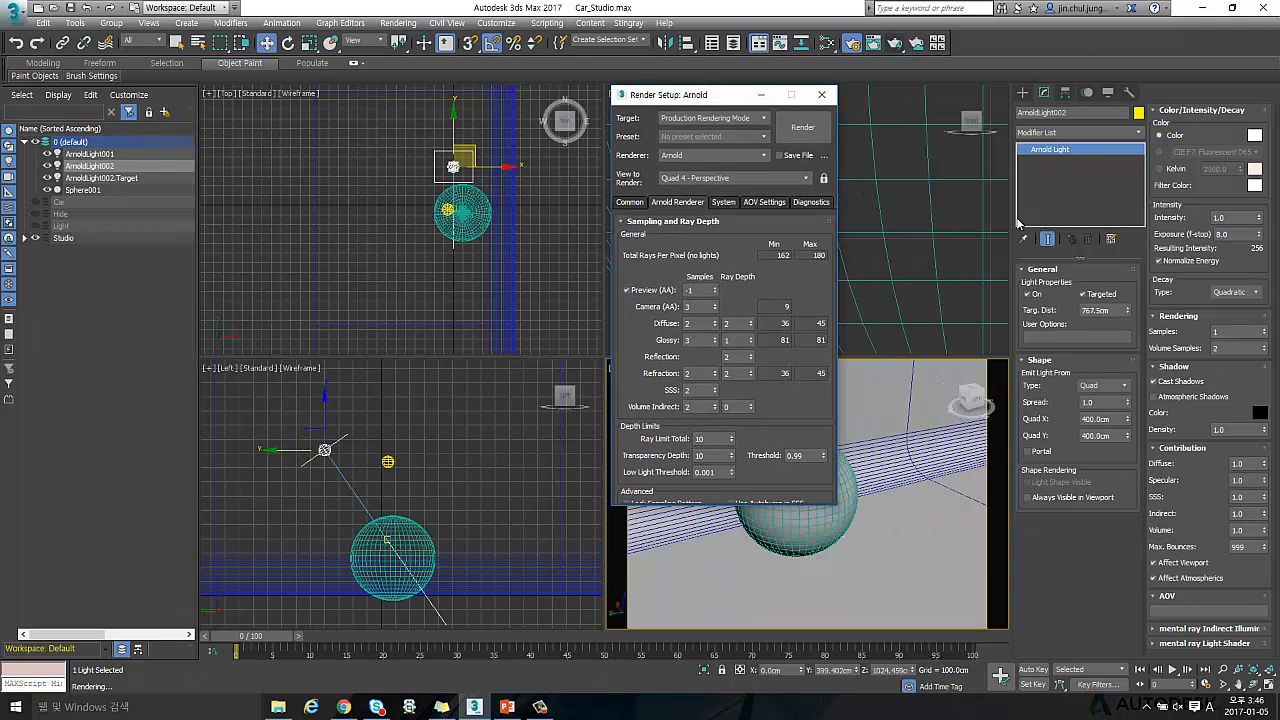
Set the quad light's rendering samples to 3
double_click(1228, 331)
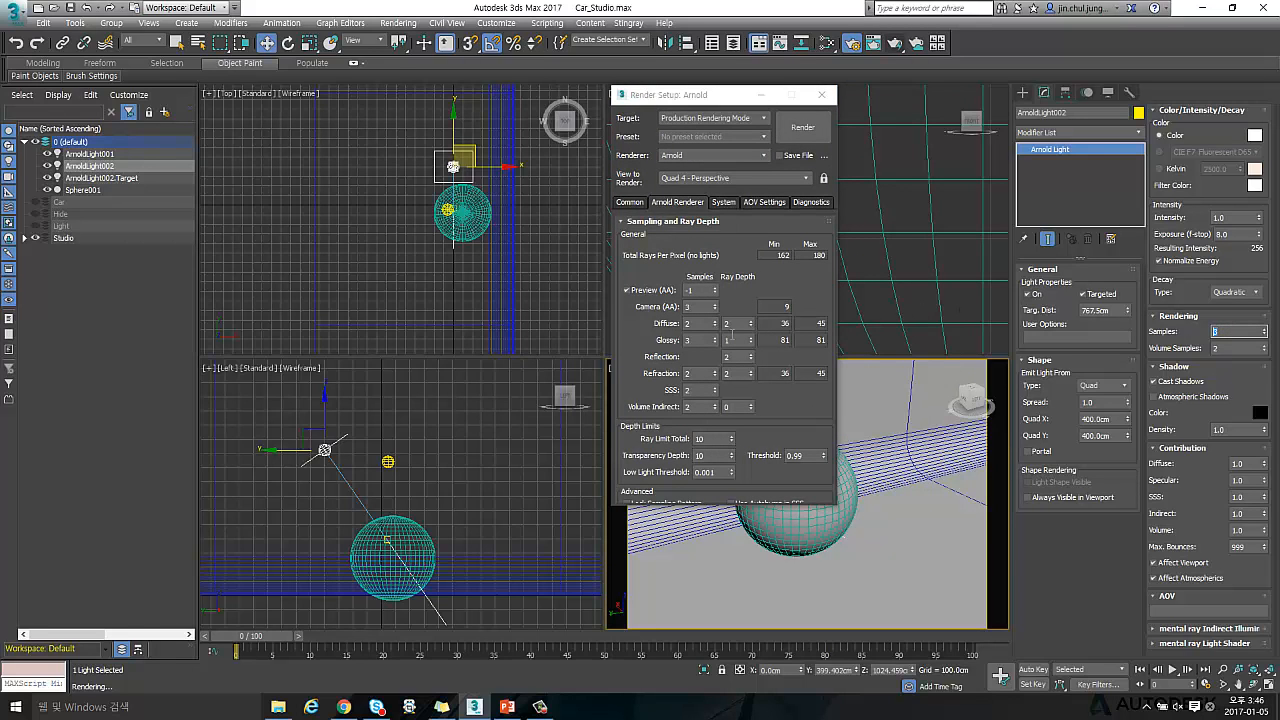
Examine the common, Arnold renderer, system, AOV and diagnostics settings in Render Setup
left_click(631, 205)
left_click(684, 204)
left_click(722, 204)
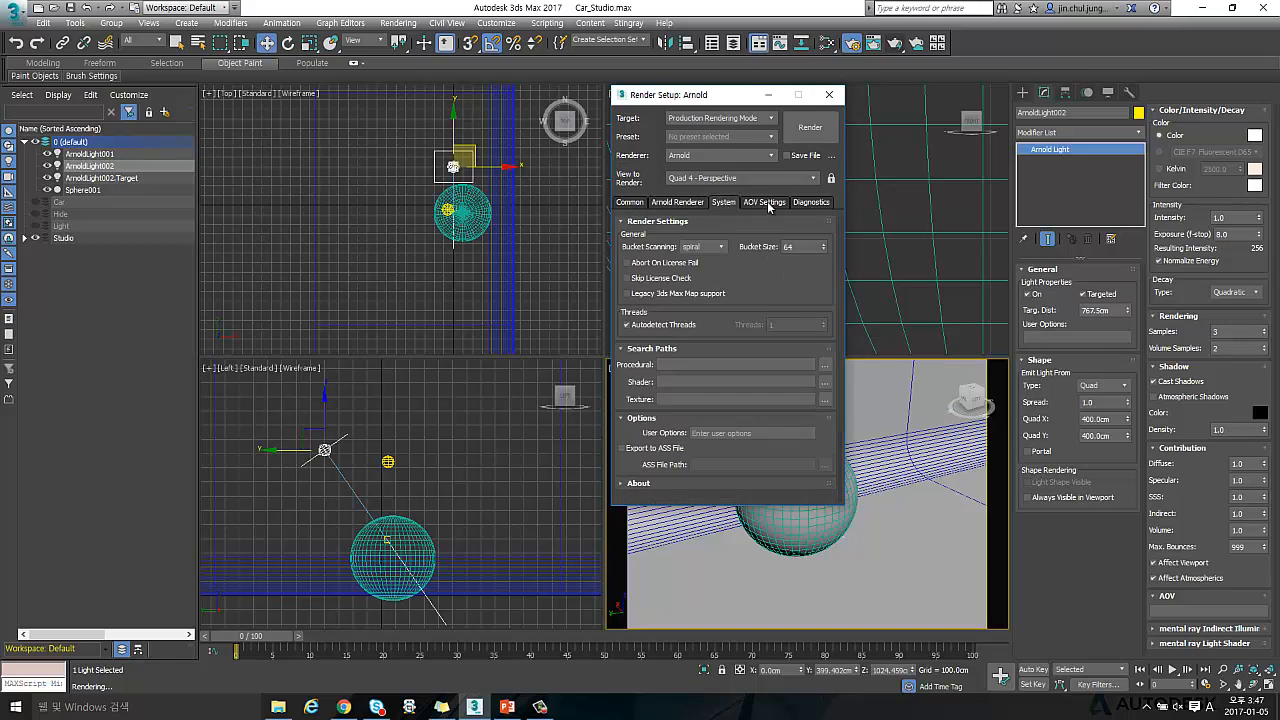
left_click(766, 204)
left_click(808, 203)
left_click(665, 205)
left_click(638, 205)
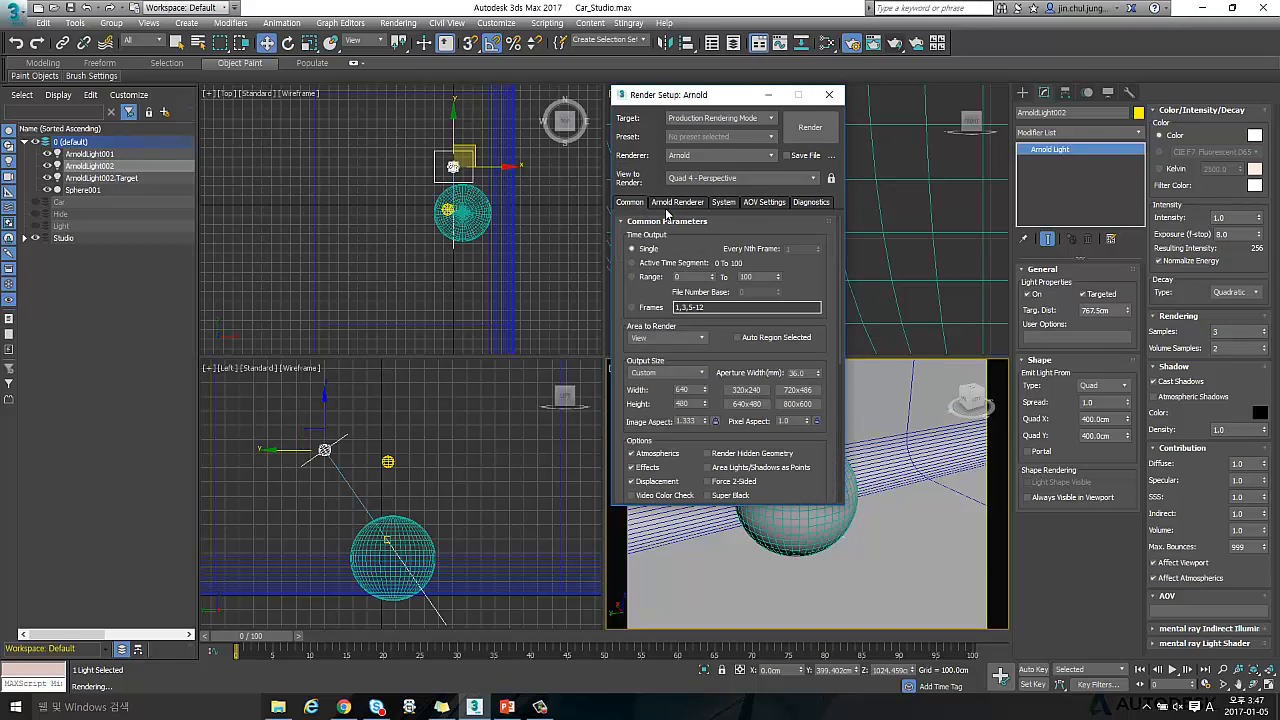
left_click(683, 205)
left_click_drag(812, 283, 789, 399)
left_click(728, 203)
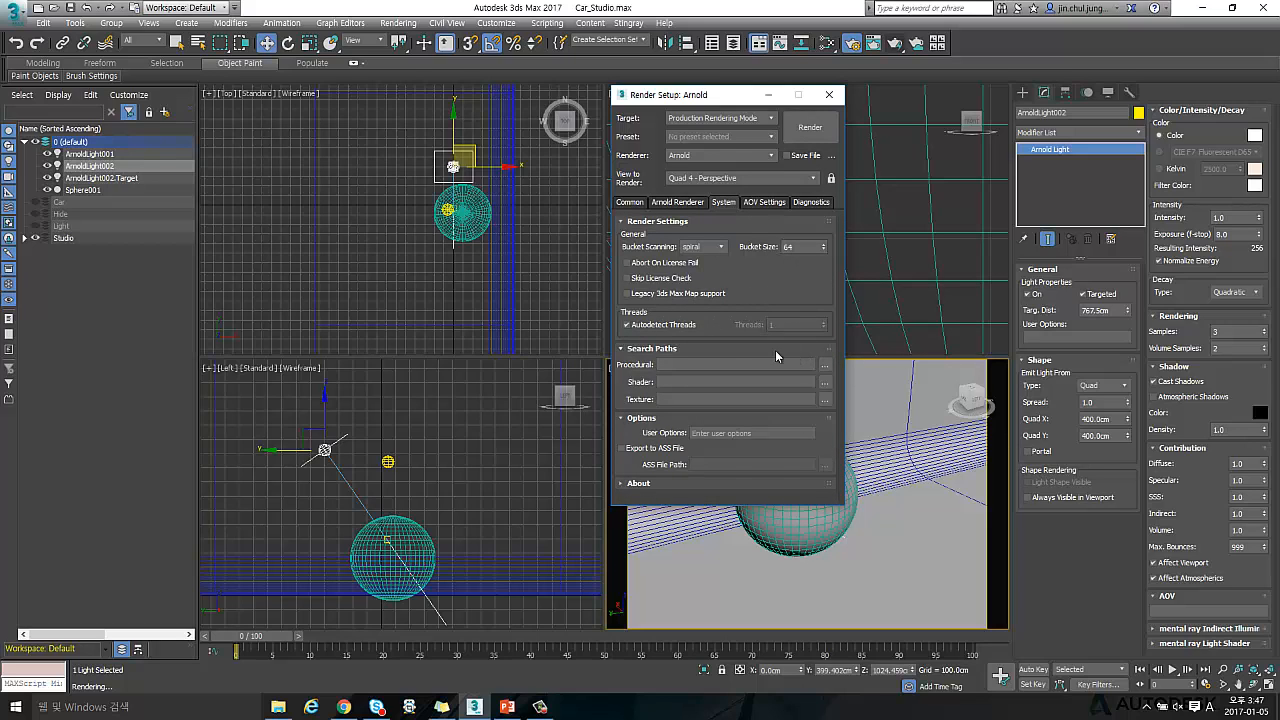
left_click_drag(720, 94, 558, 73)
left_click_drag(677, 483, 682, 530)
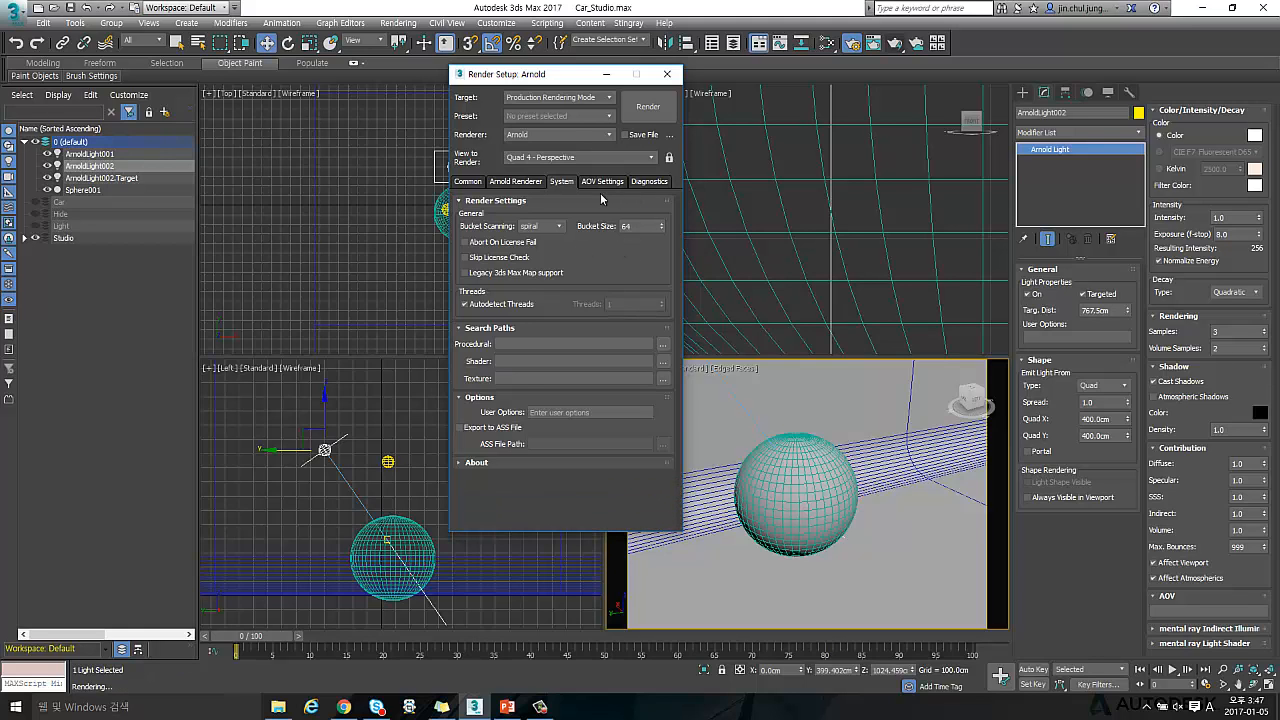
left_click(596, 182)
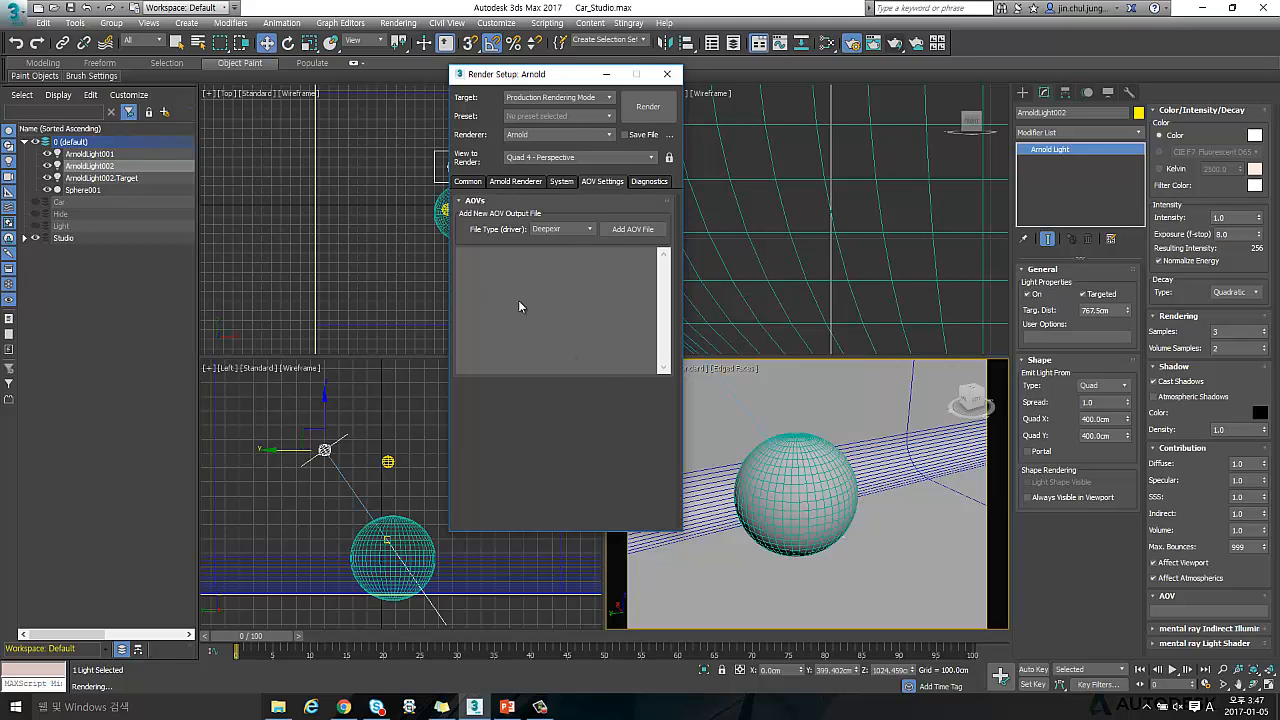
Turn off the Preview (AA) pass and set the Camera (AA) samples to 6, with the Perspective view active for rendering
left_click(513, 181)
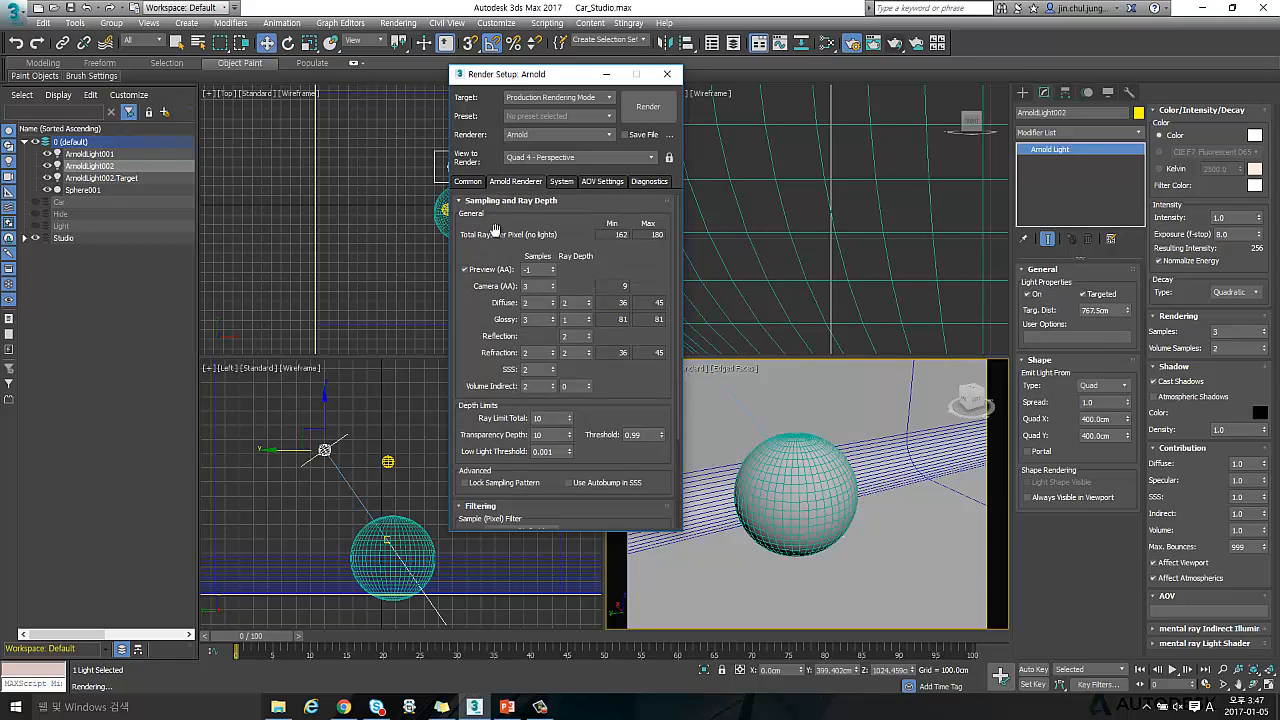
left_click(478, 268)
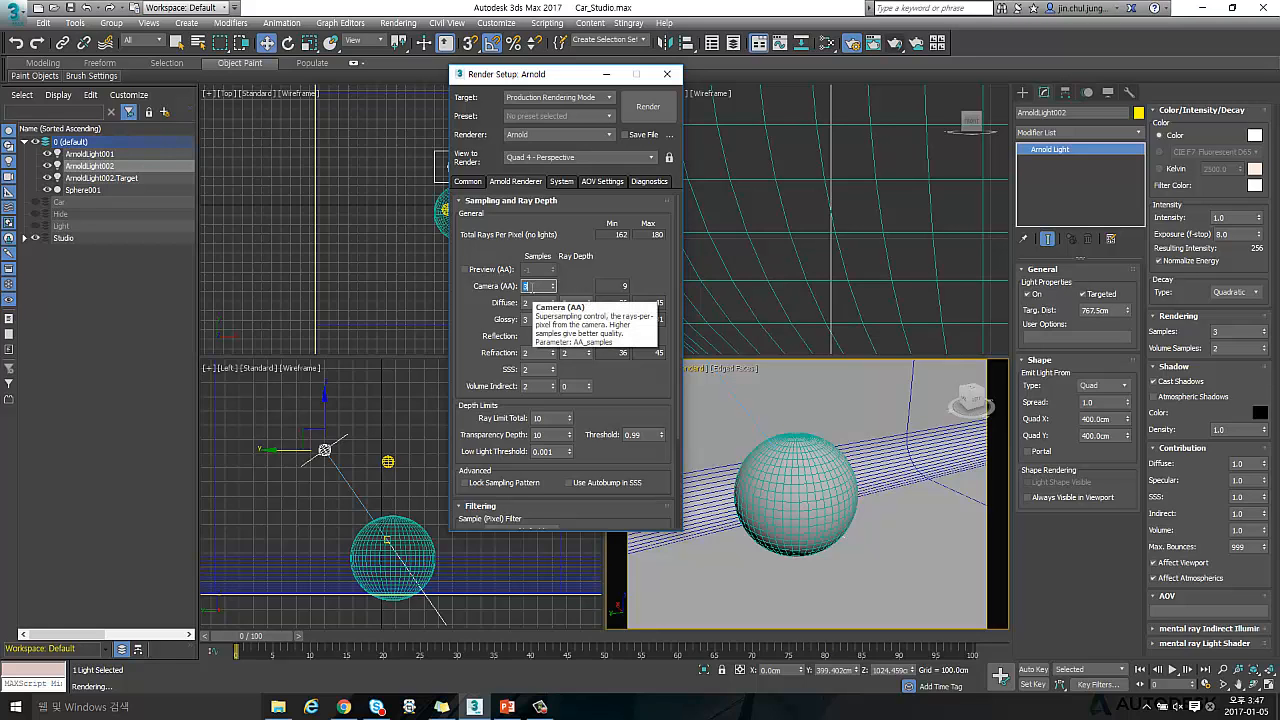
key("Return")
left_click(928, 385)
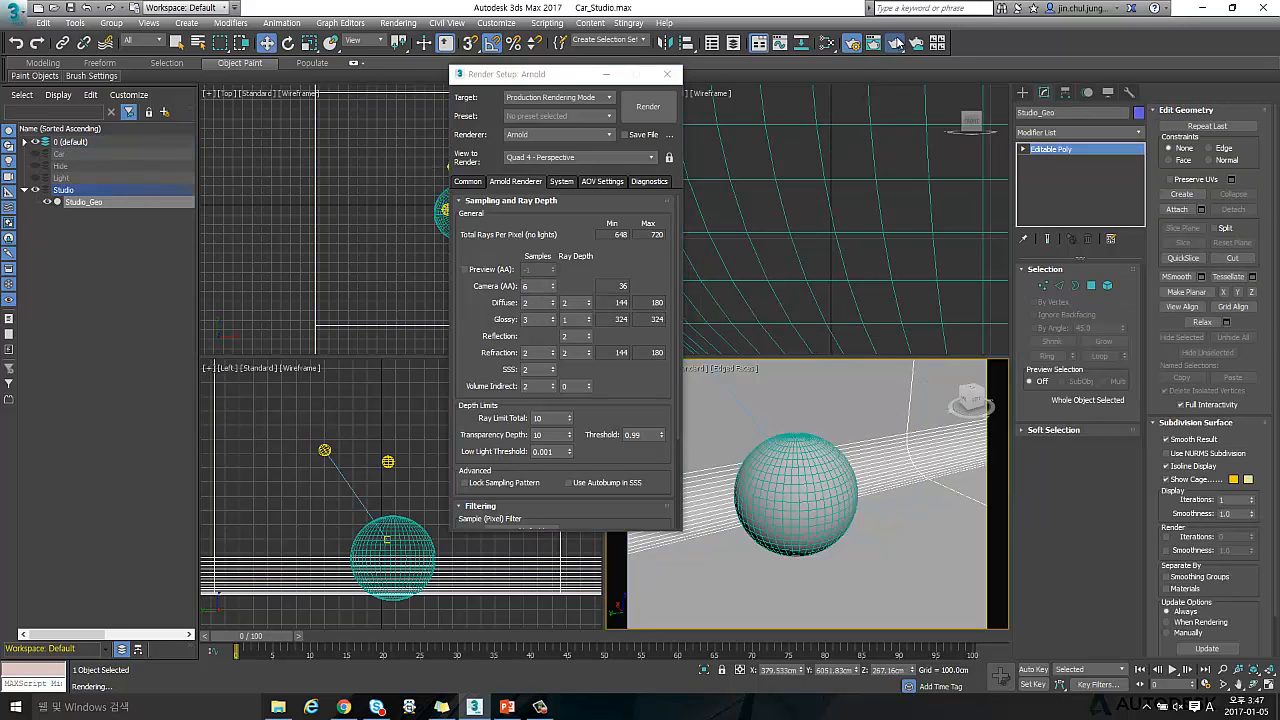
Render the Perspective view in production mode and inspect the sphere and studio backdrop in the rendered frame
left_click(896, 43)
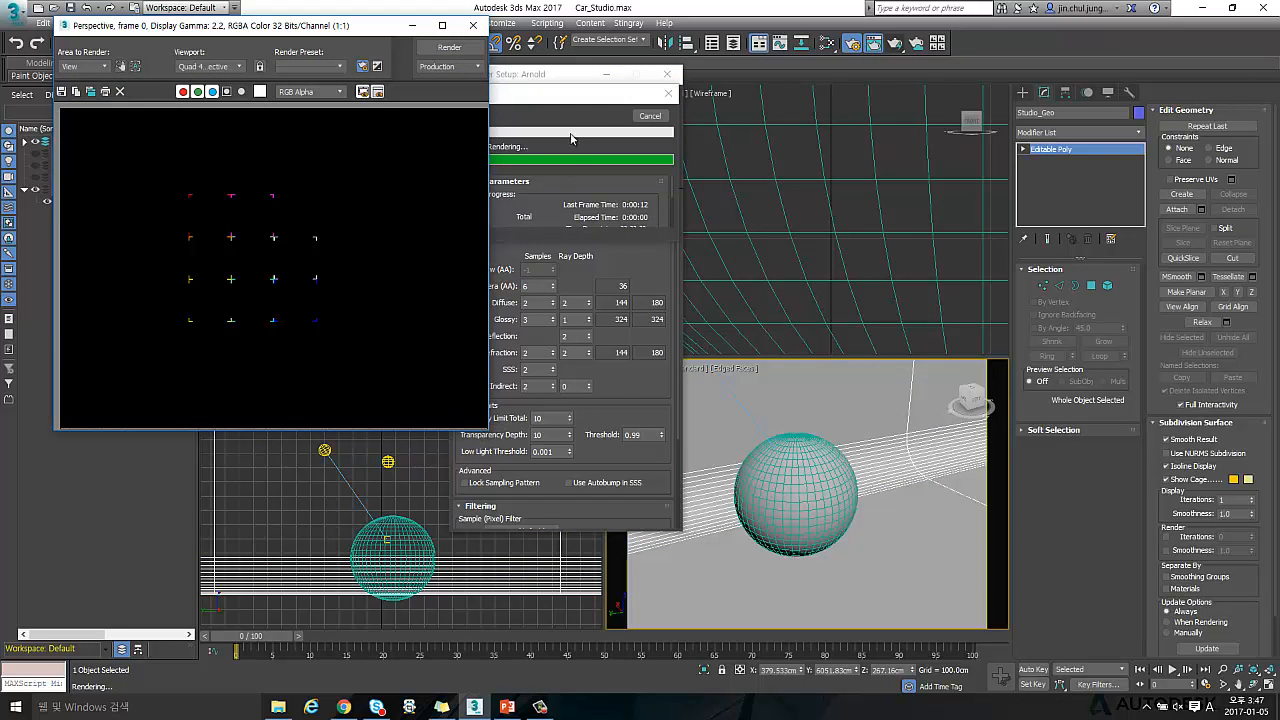
left_click(549, 82)
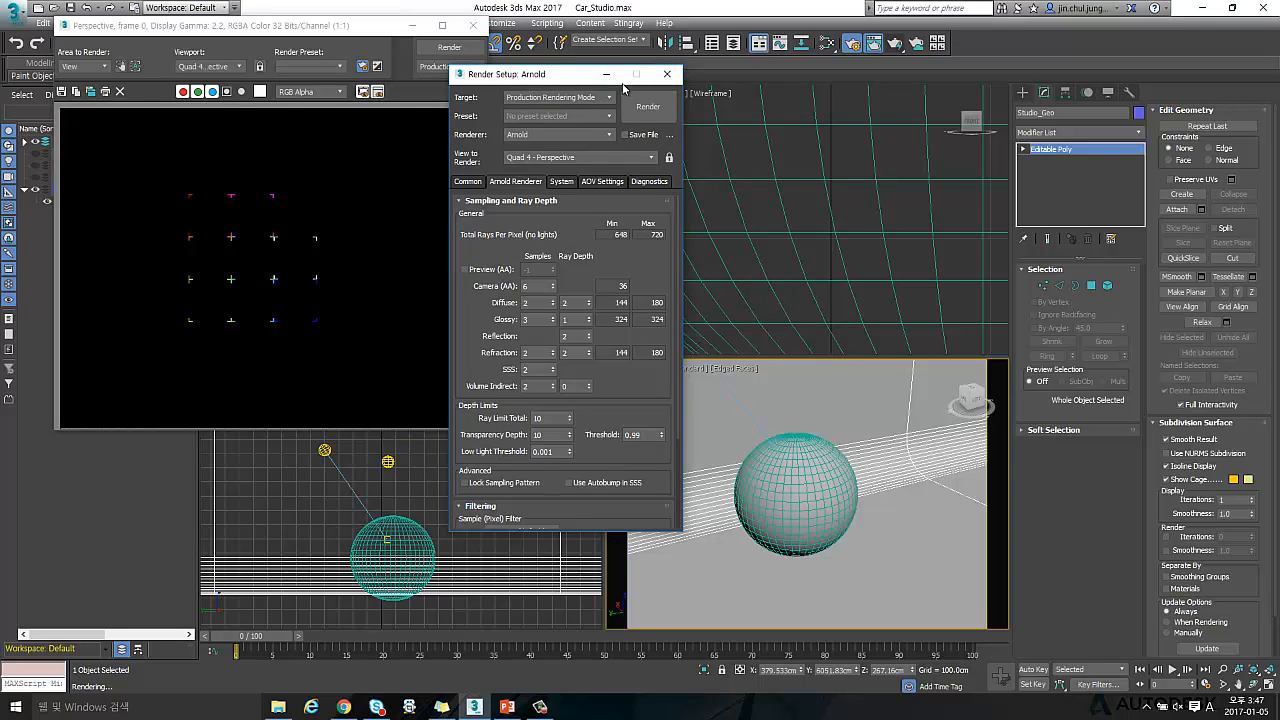
left_click(359, 34)
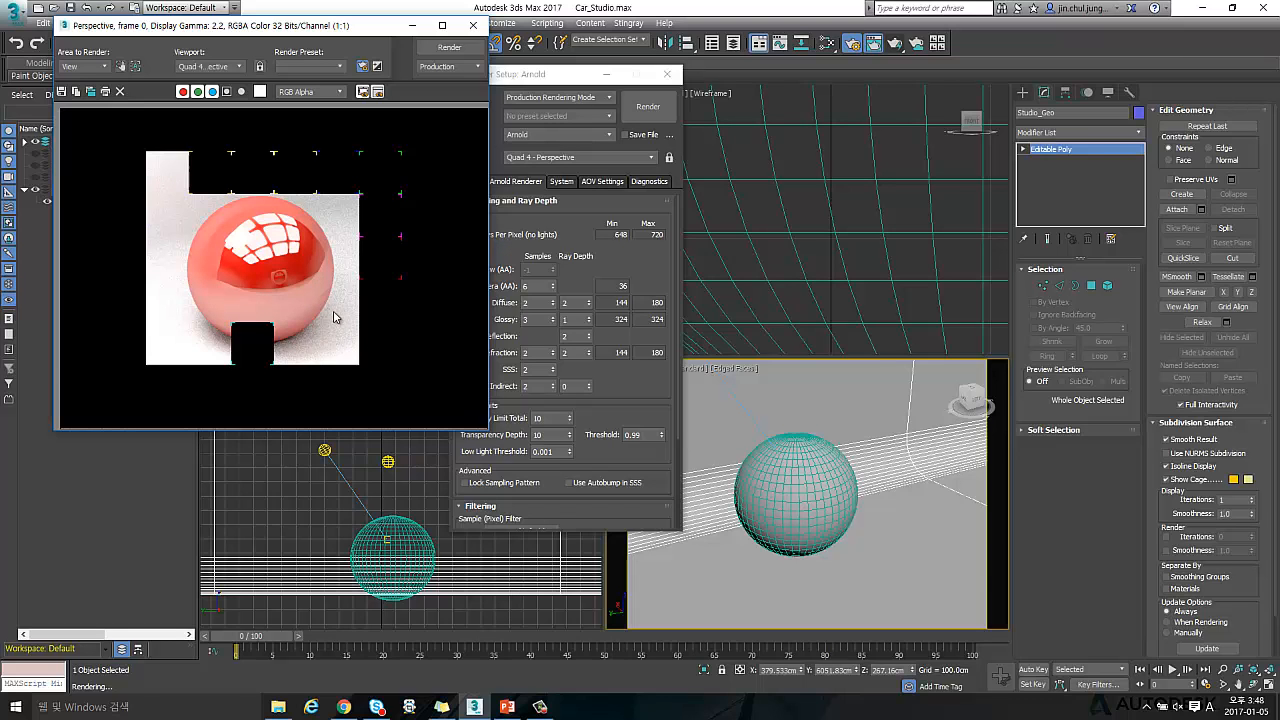
left_click(357, 256)
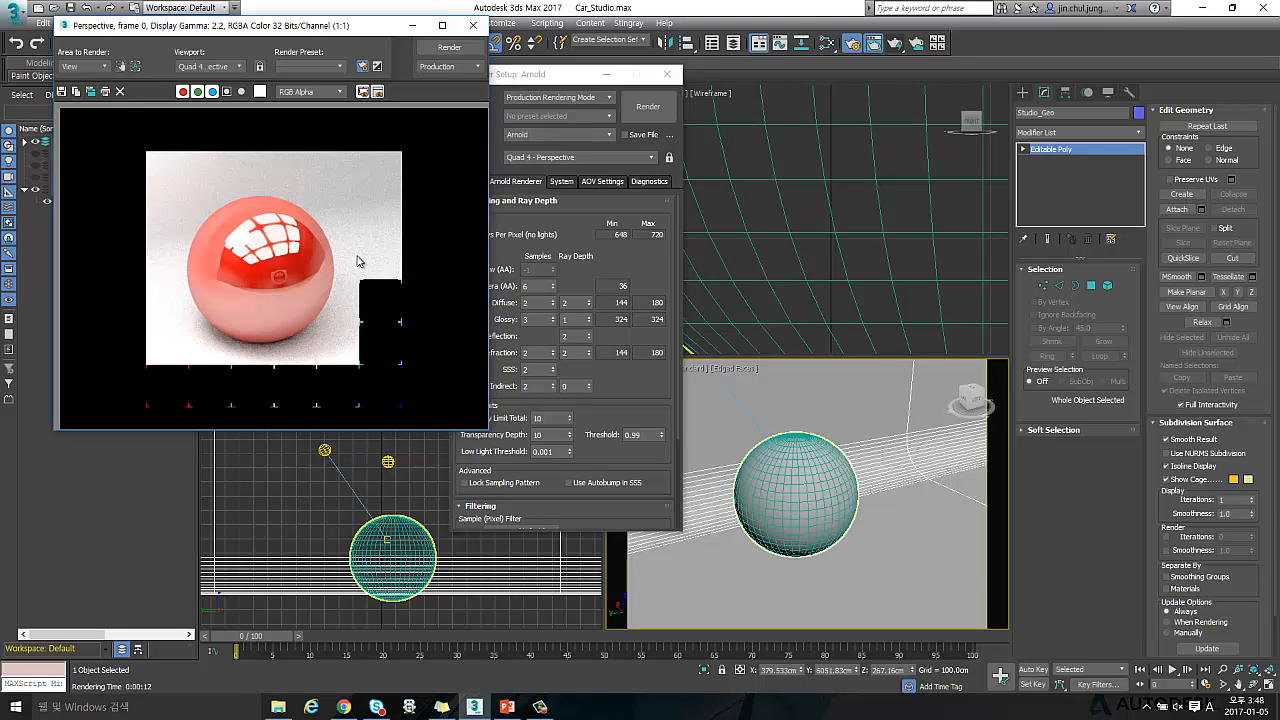
left_click_drag(335, 44, 357, 66)
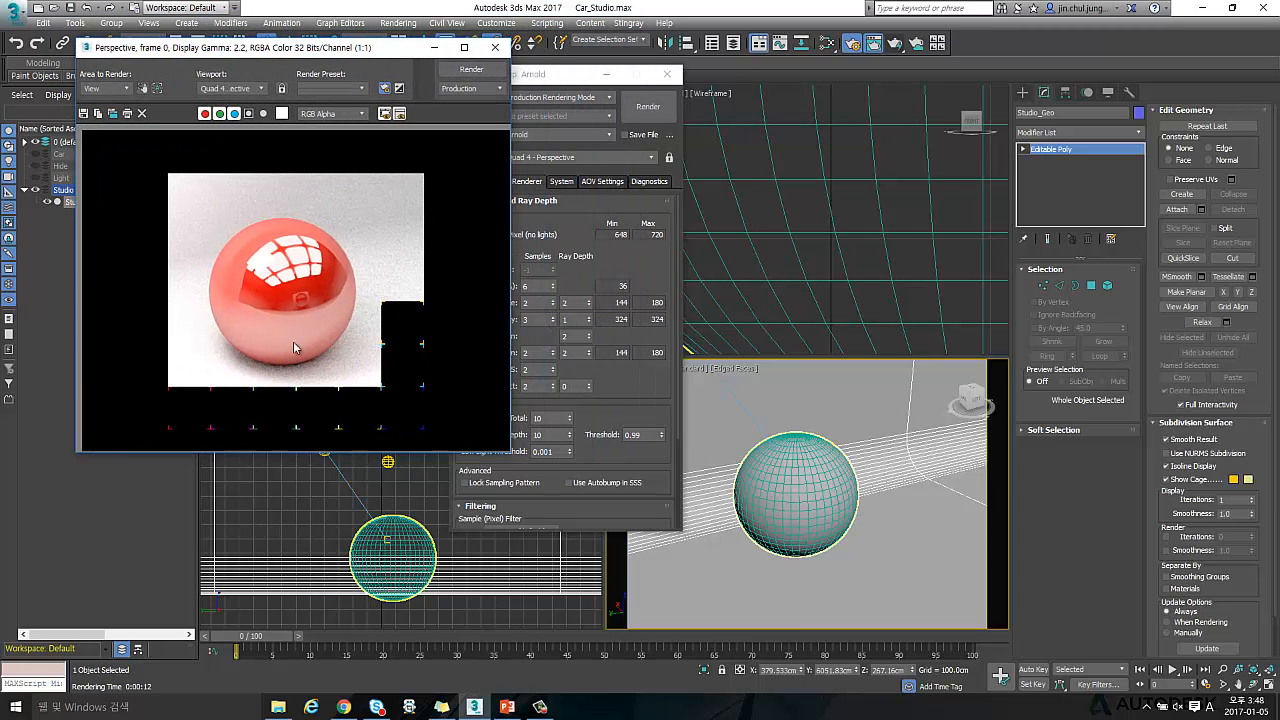
left_click_drag(328, 49, 311, 48)
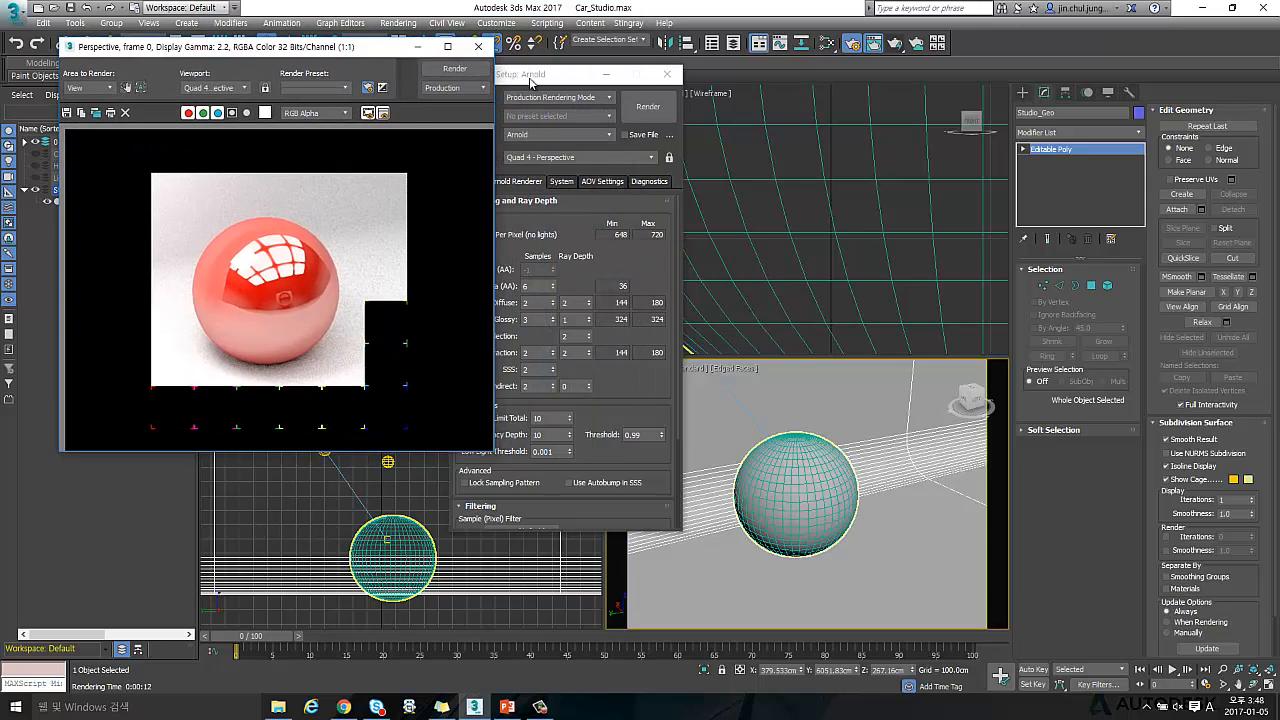
Review the common and Arnold sampling and filtering settings, and close Render Setup and the rendered frame
left_click_drag(528, 77, 716, 62)
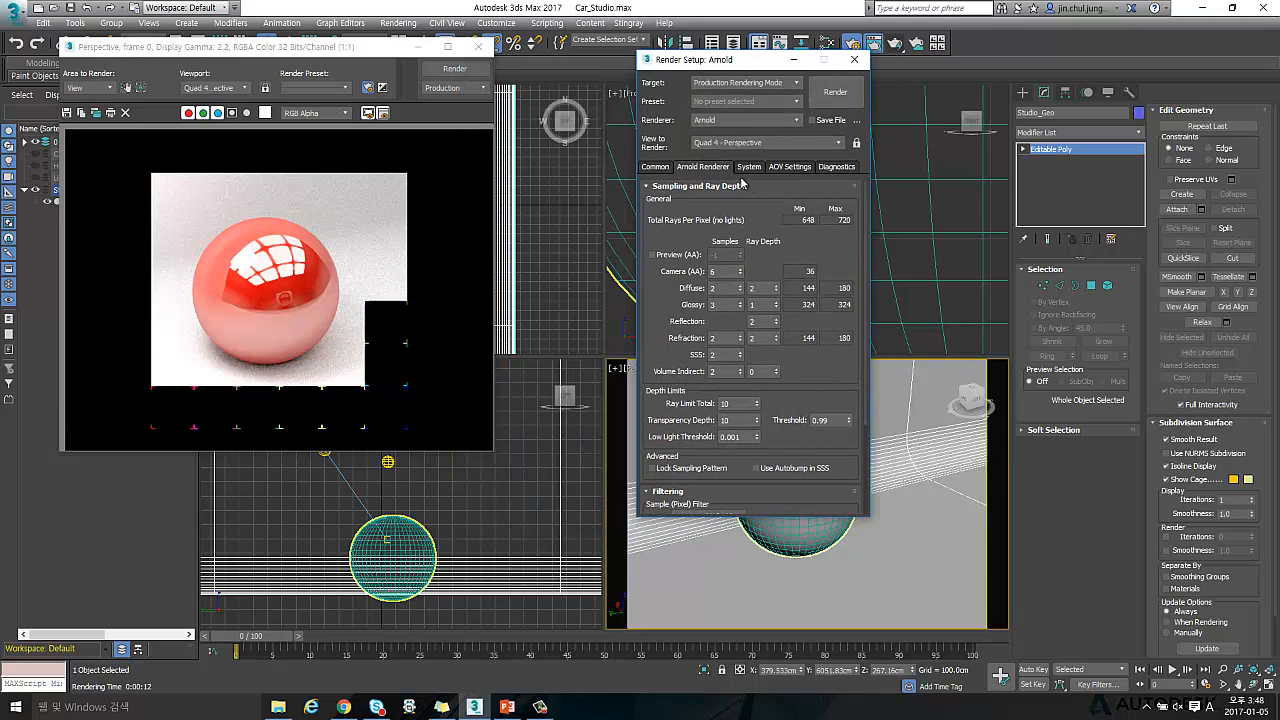
left_click(650, 170)
left_click(708, 170)
scroll(742, 212, "down", 5)
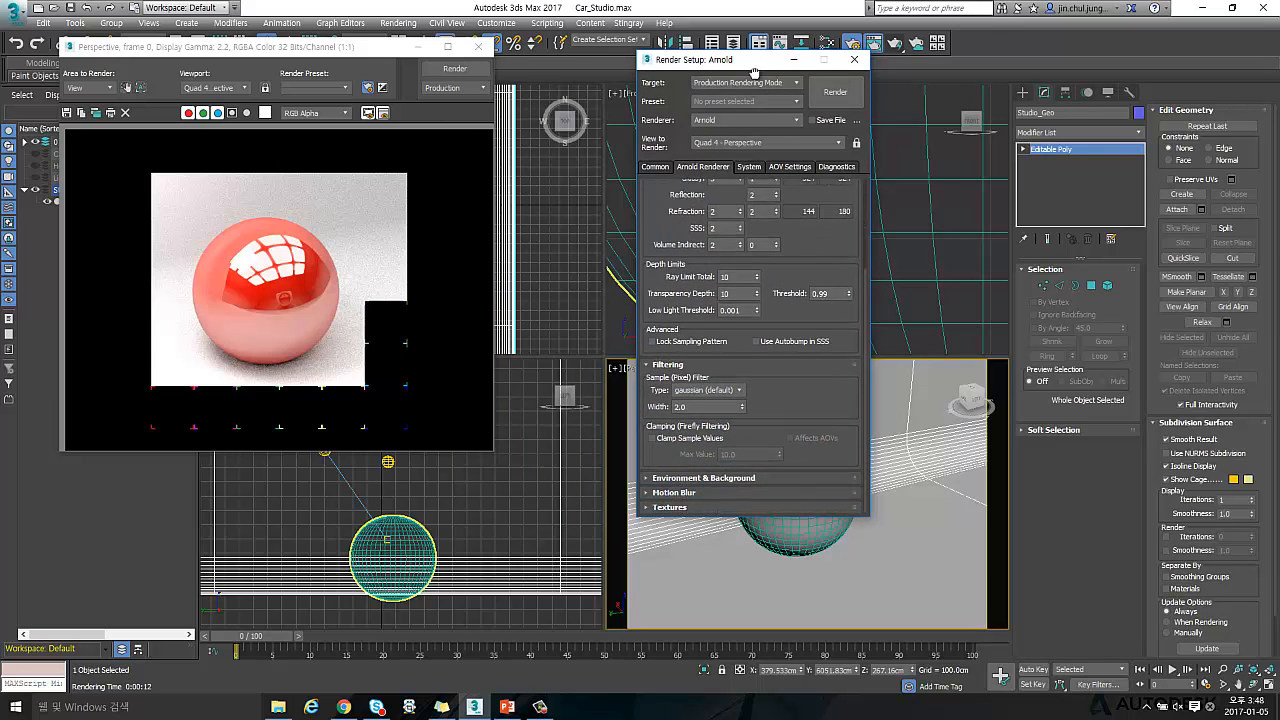
scroll(760, 228, "up", 5)
left_click(854, 59)
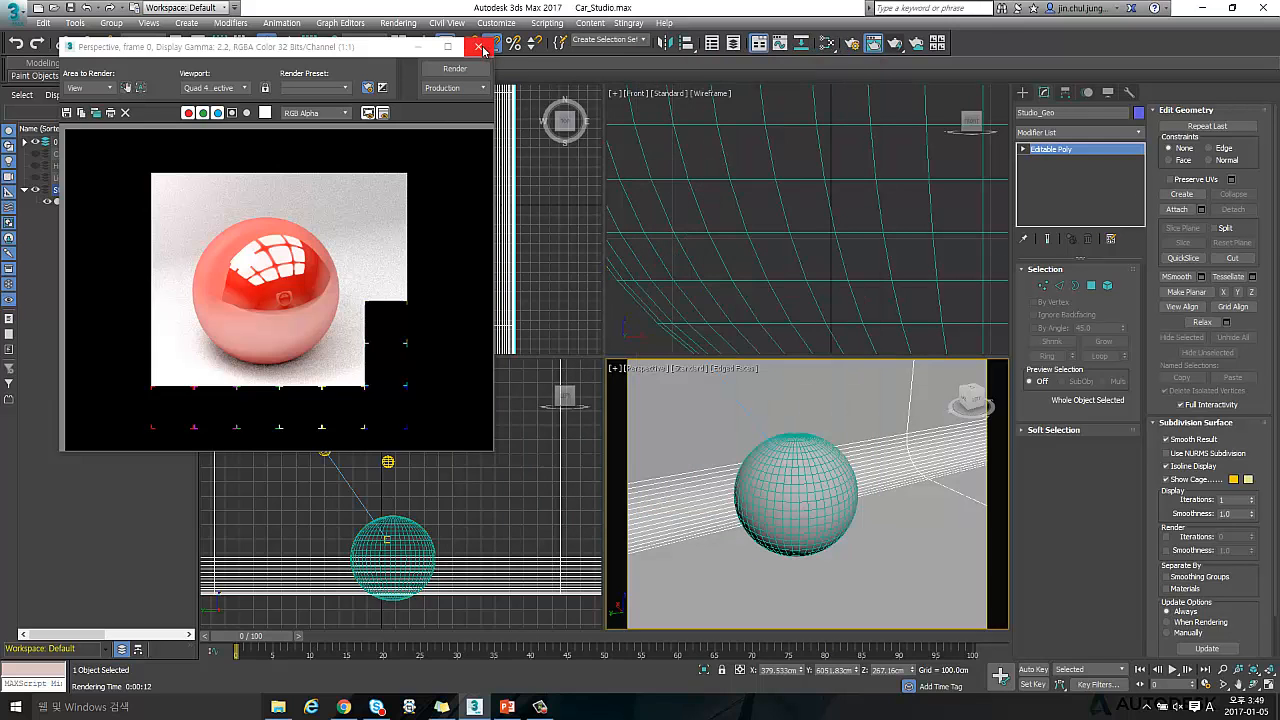
left_click(479, 46)
left_click(810, 502)
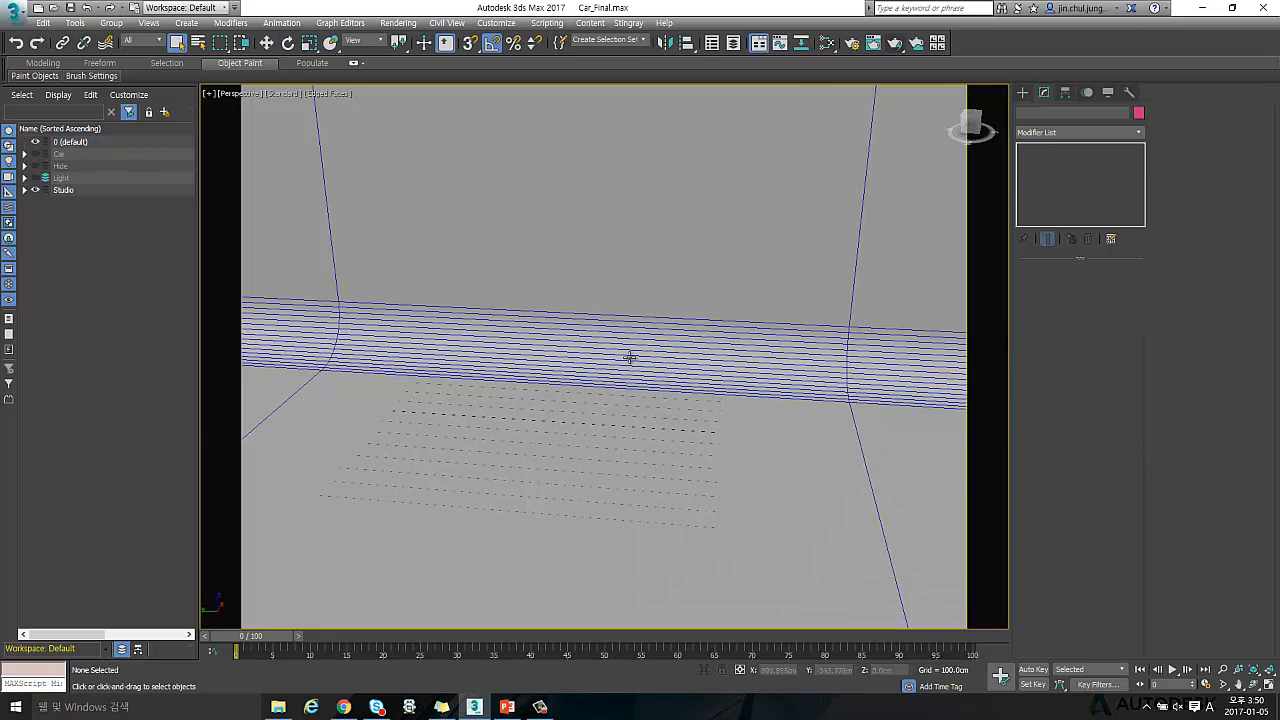
Examine the studio backdrop geometry in the Car_Final.max scene
middle_click_drag(629, 357, 640, 383, "alt")
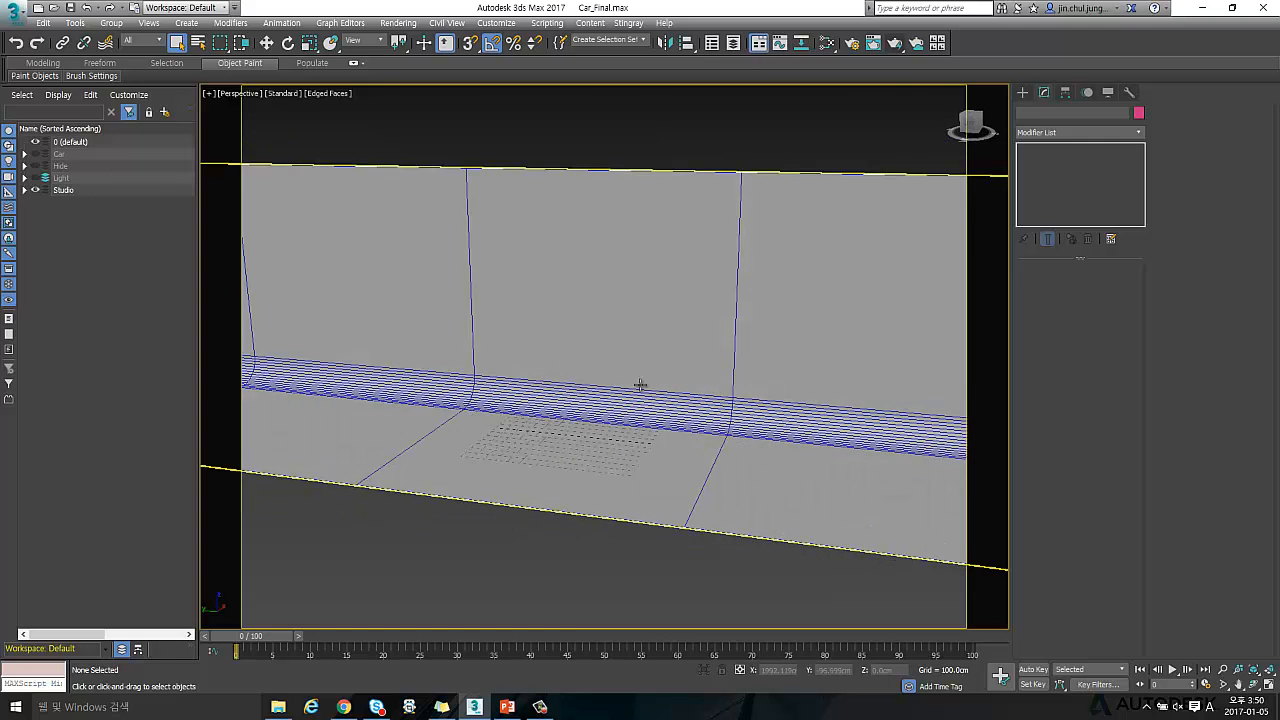
scroll(652, 367, "down", 2)
scroll(560, 422, "up", 1)
middle_click_drag(589, 409, 535, 384)
scroll(567, 370, "up", 4)
scroll(532, 373, "down", 2)
scroll(530, 373, "up", 2)
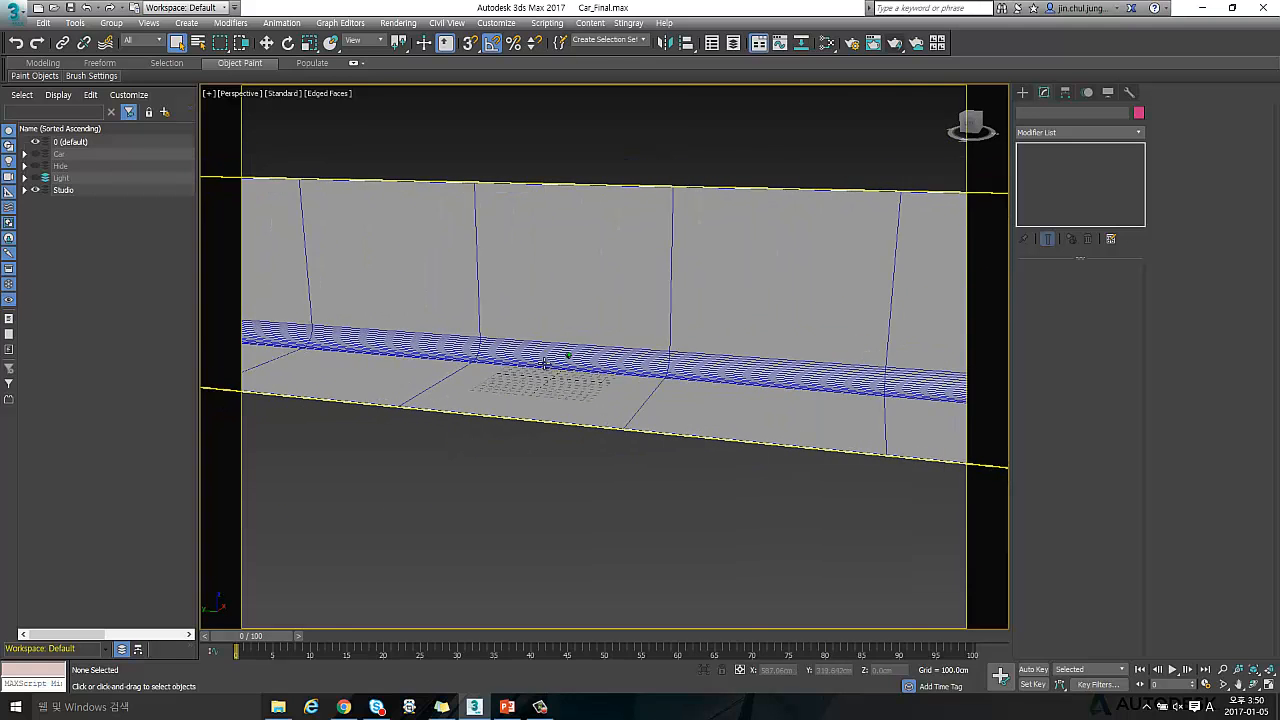
left_click(702, 208)
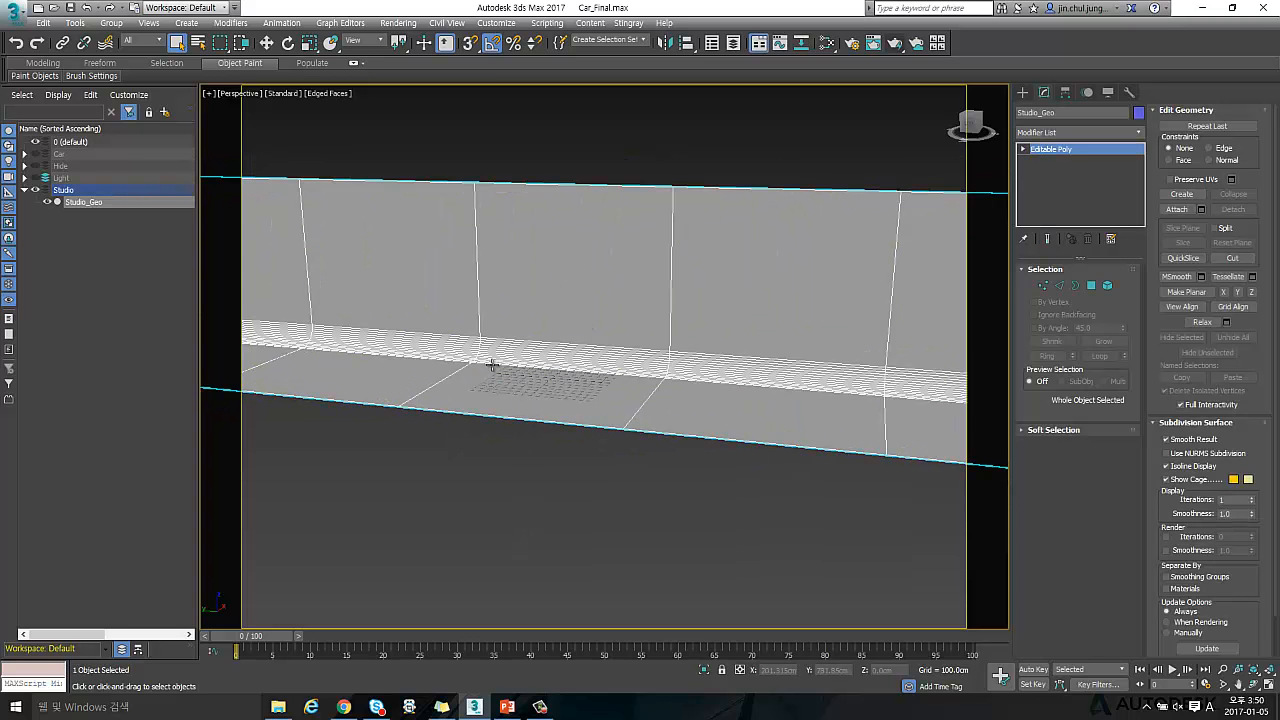
left_click(27, 300)
Unhide the Light layer and check the settings of its skydome light and quad light
left_click(37, 178)
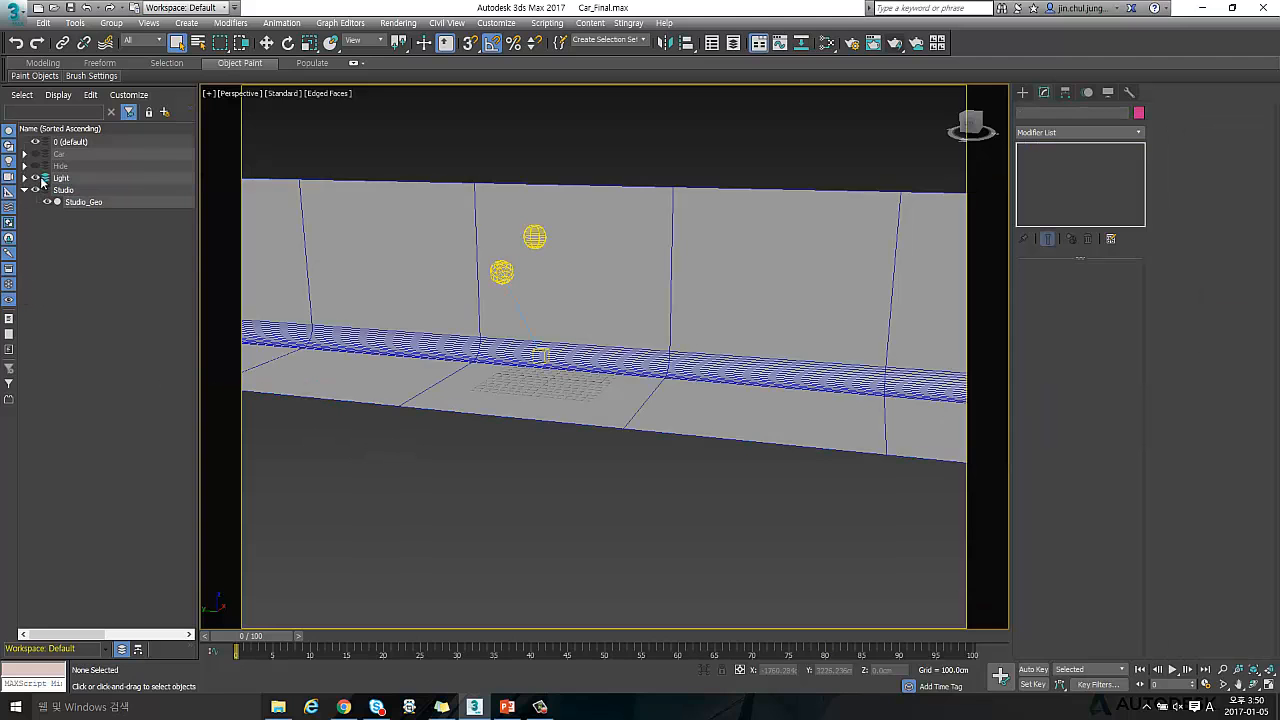
left_click(502, 274)
left_click(505, 276)
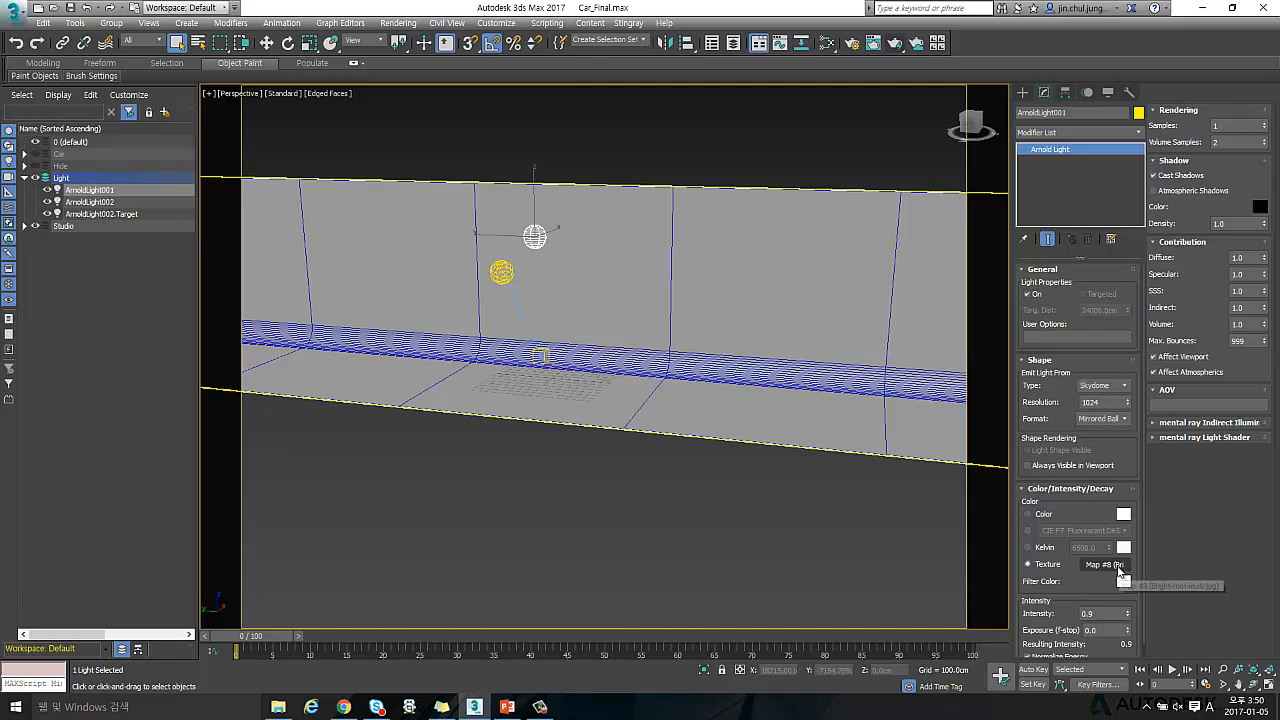
left_click(501, 268)
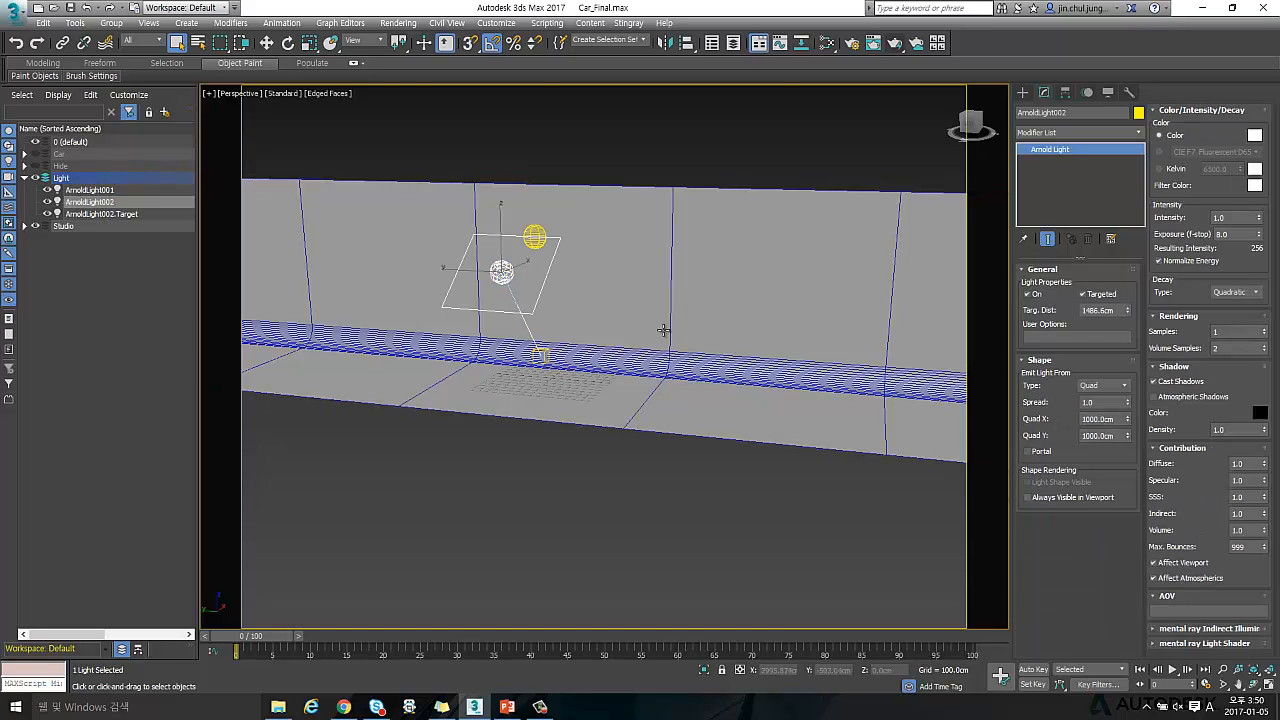
mouse_move(627, 340)
middle_mouse_down("alt")
mouse_move(594, 334)
mouse_move(603, 311)
mouse_move(643, 333)
middle_mouse_up("alt")
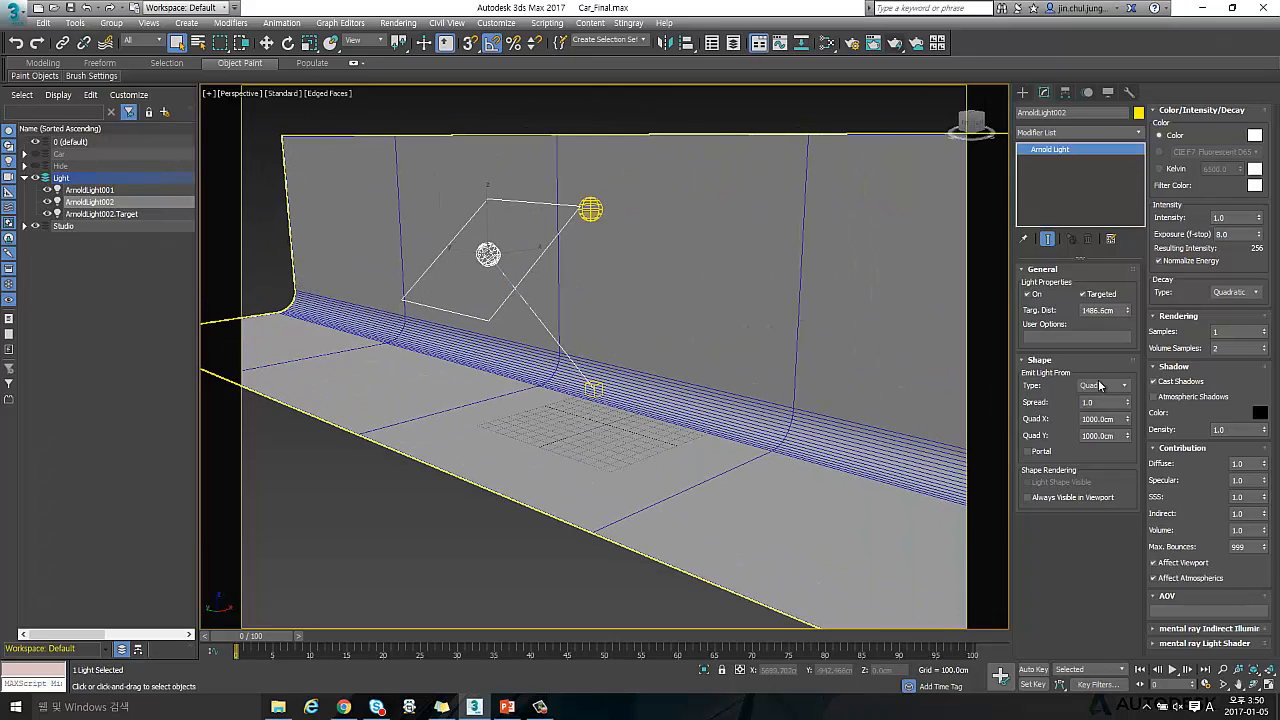
double_click(1218, 233)
left_click(60, 288)
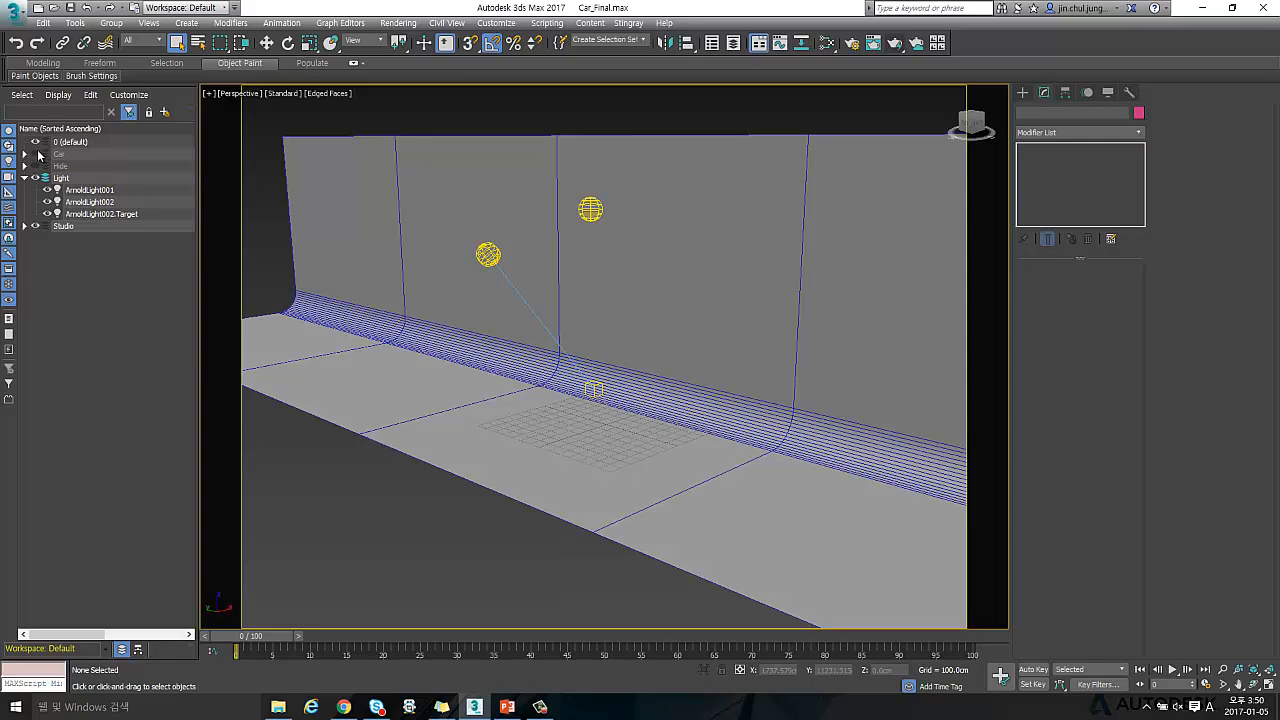
Unhide the Car layer and frame the car in a front three-quarter view
left_click(37, 154)
left_click(604, 392)
key("z")
middle_click_drag(625, 368, 742, 343, "alt")
middle_click_drag(620, 342, 715, 294, "alt")
Render the front three-quarter view of the car with the existing Arnold settings, inspect the frame and close Render Setup
left_click(851, 43)
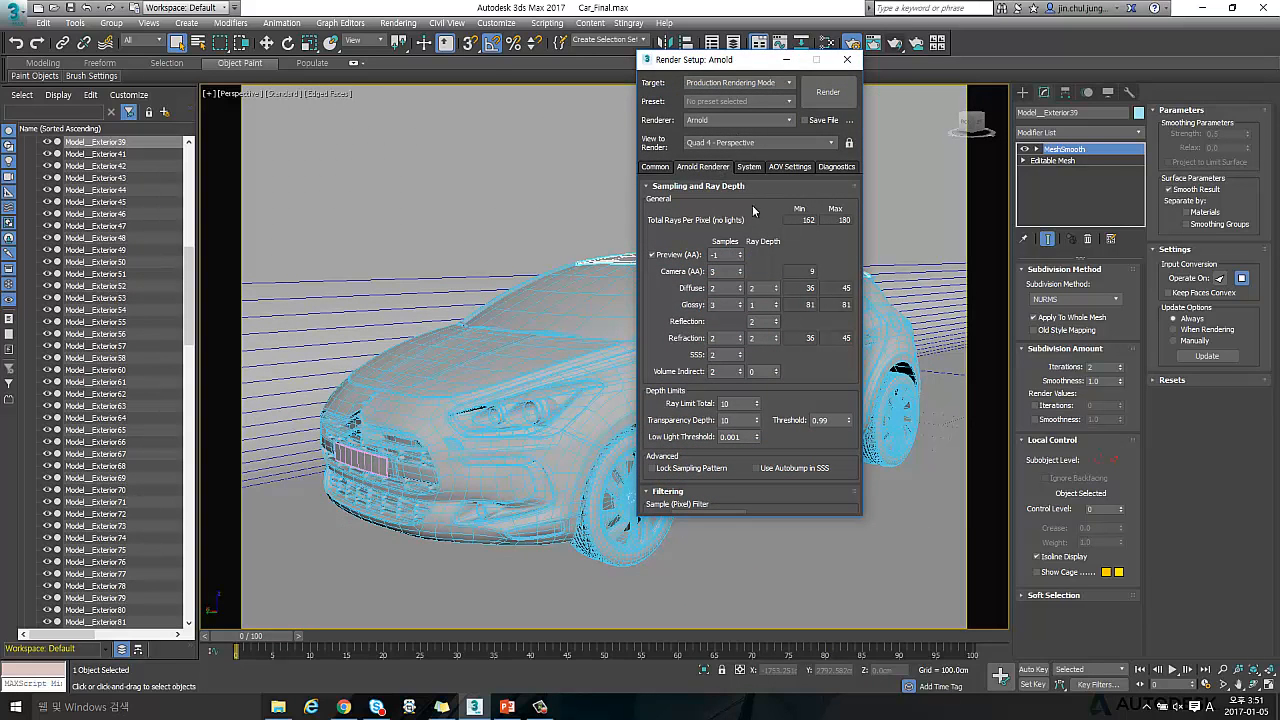
left_click(828, 91)
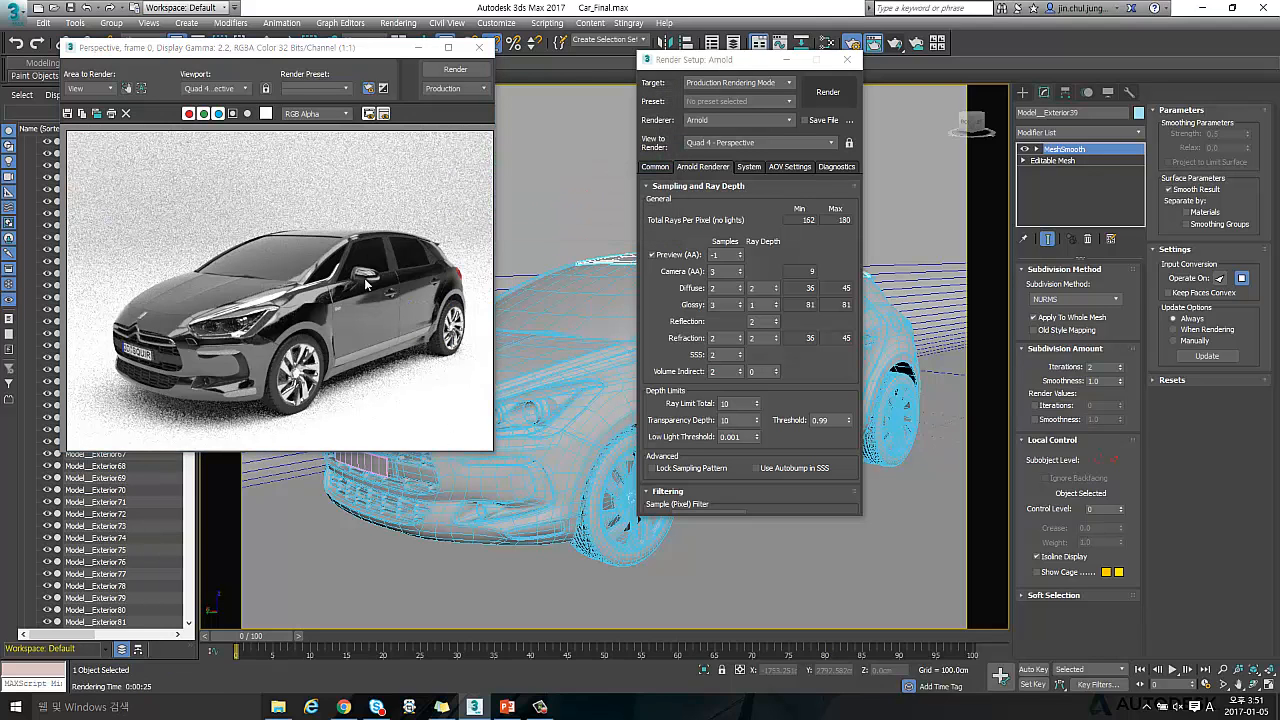
left_click_drag(302, 52, 371, 39)
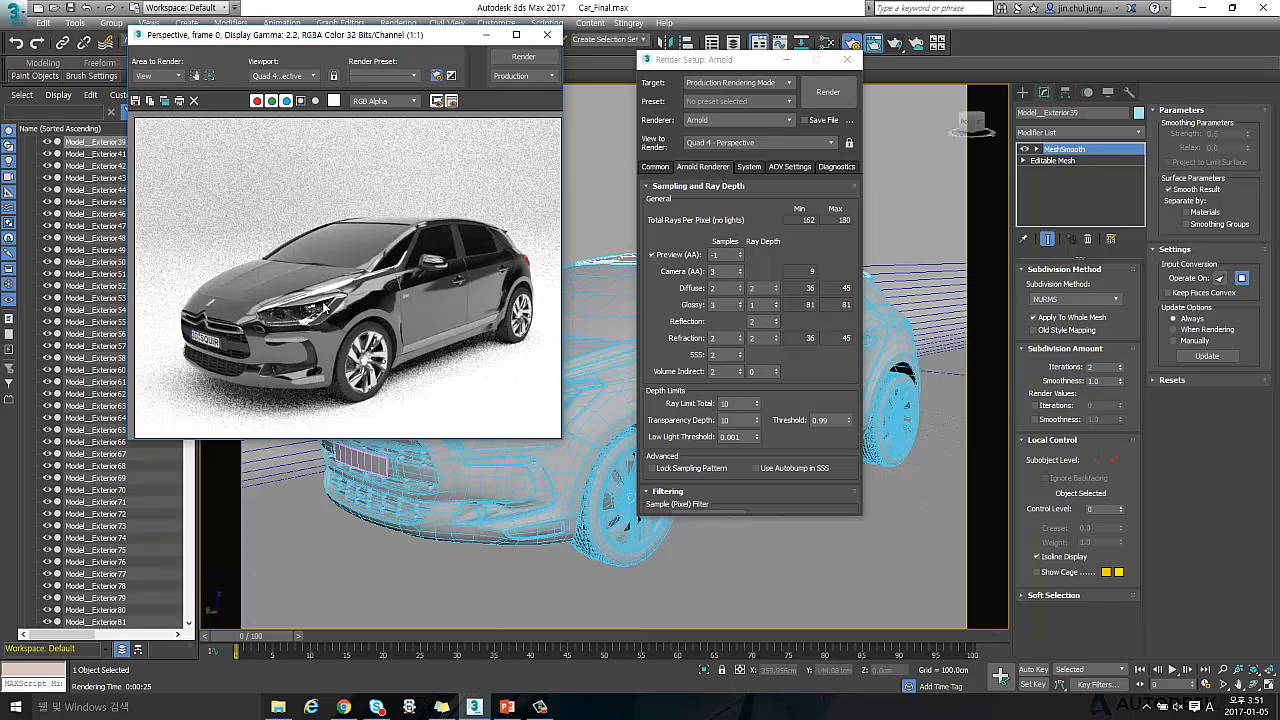
left_click(848, 60)
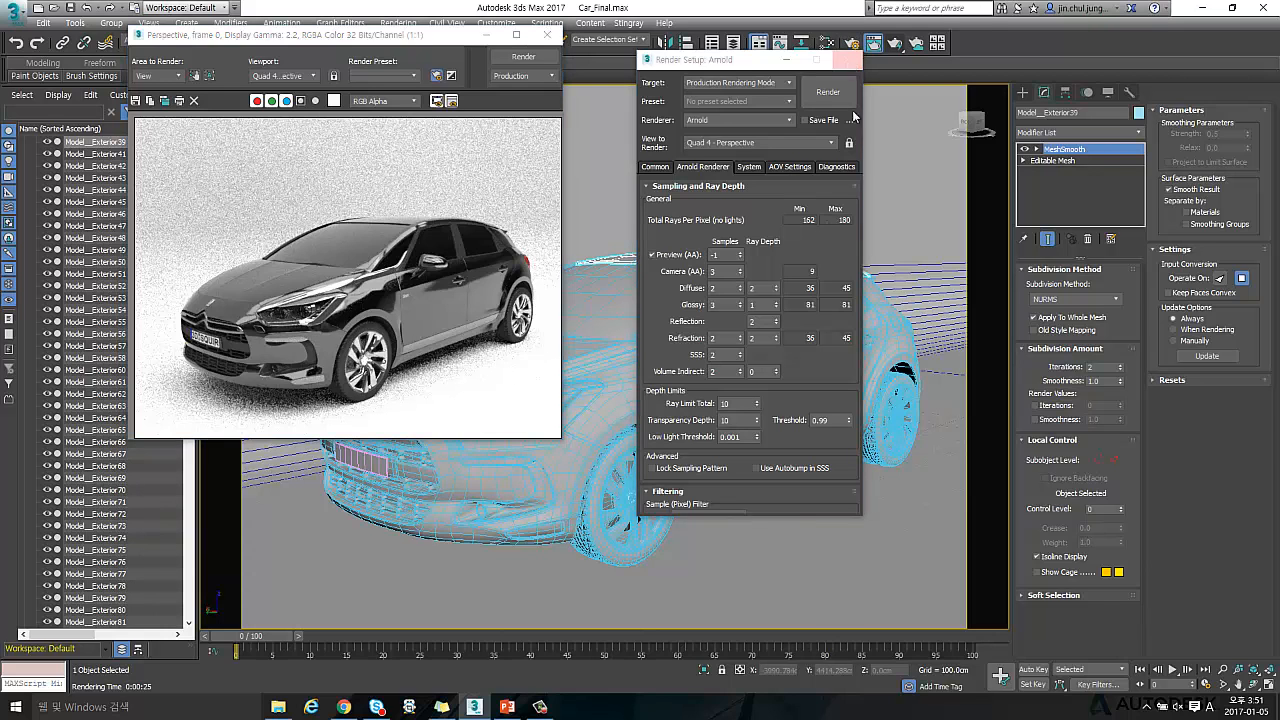
Show the car from its rear three-quarter side and render that view
middle_click_drag(812, 292, 789, 337, "alt")
left_click_drag(505, 34, 567, 98)
left_click(588, 120)
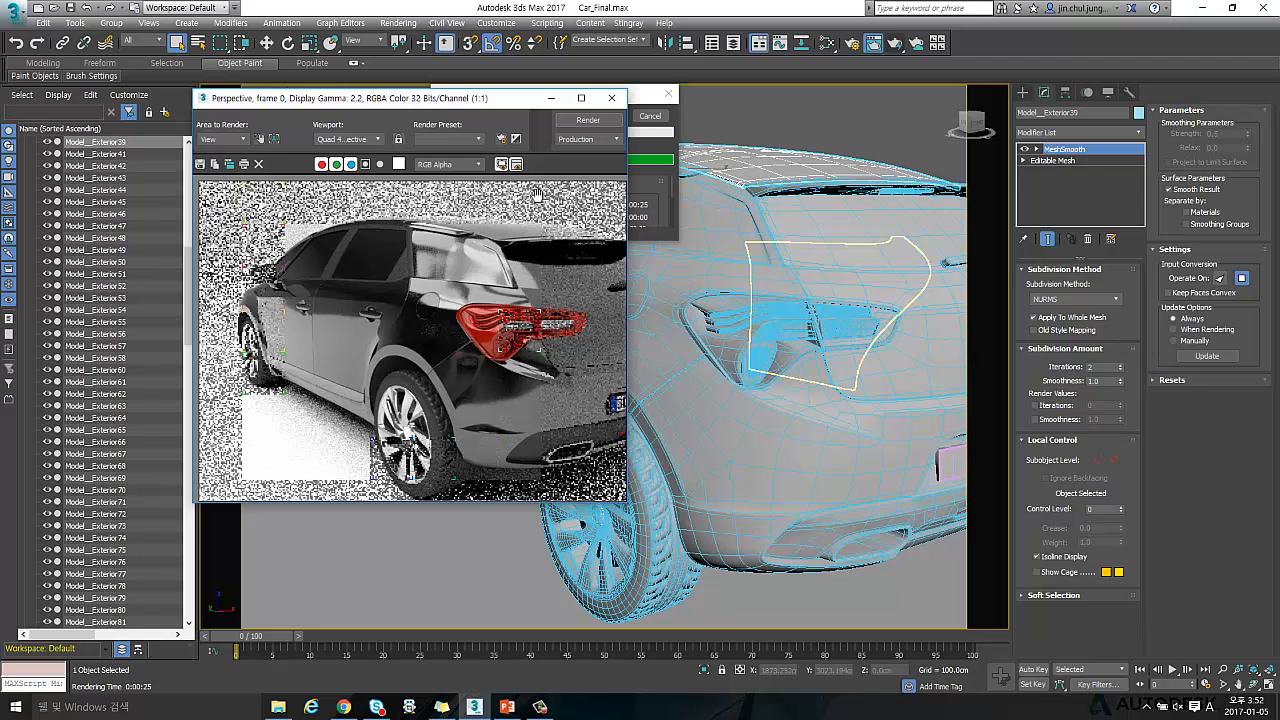
left_click_drag(421, 106, 384, 90)
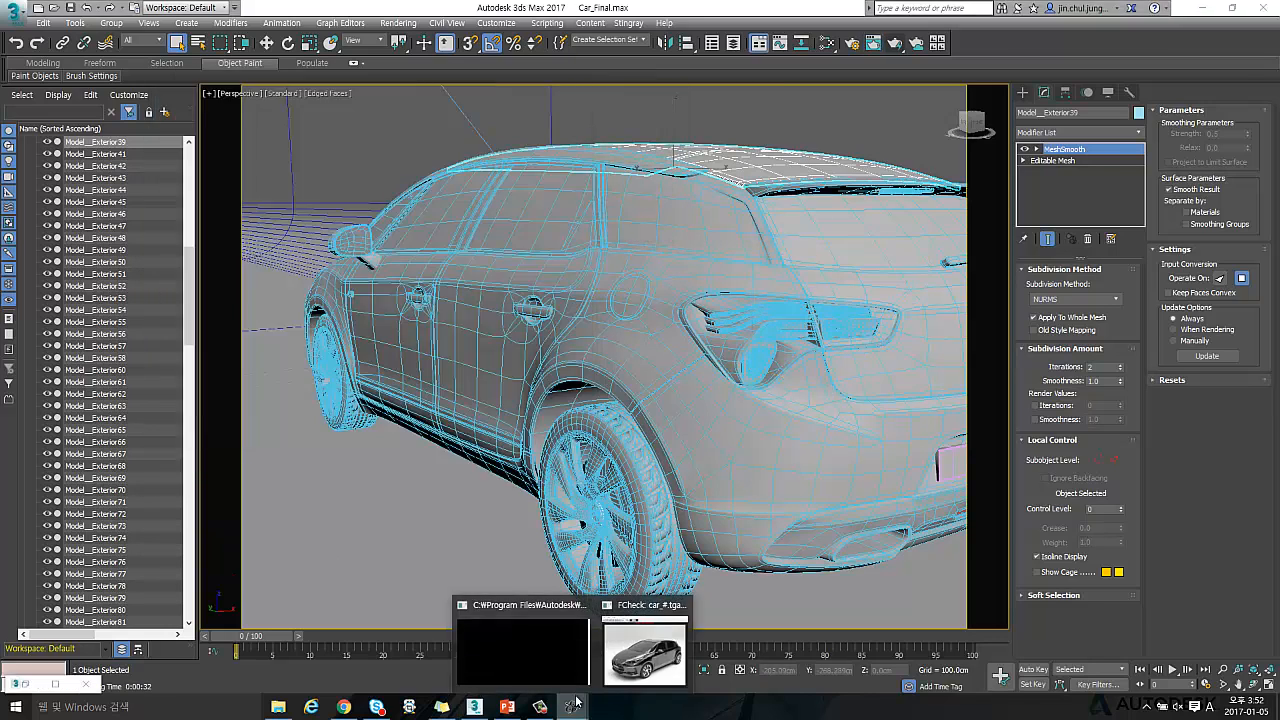
Switch to FCheck and review the saved car_#.tga renders, examining the side and rear reflections in the rear view
left_click(640, 654)
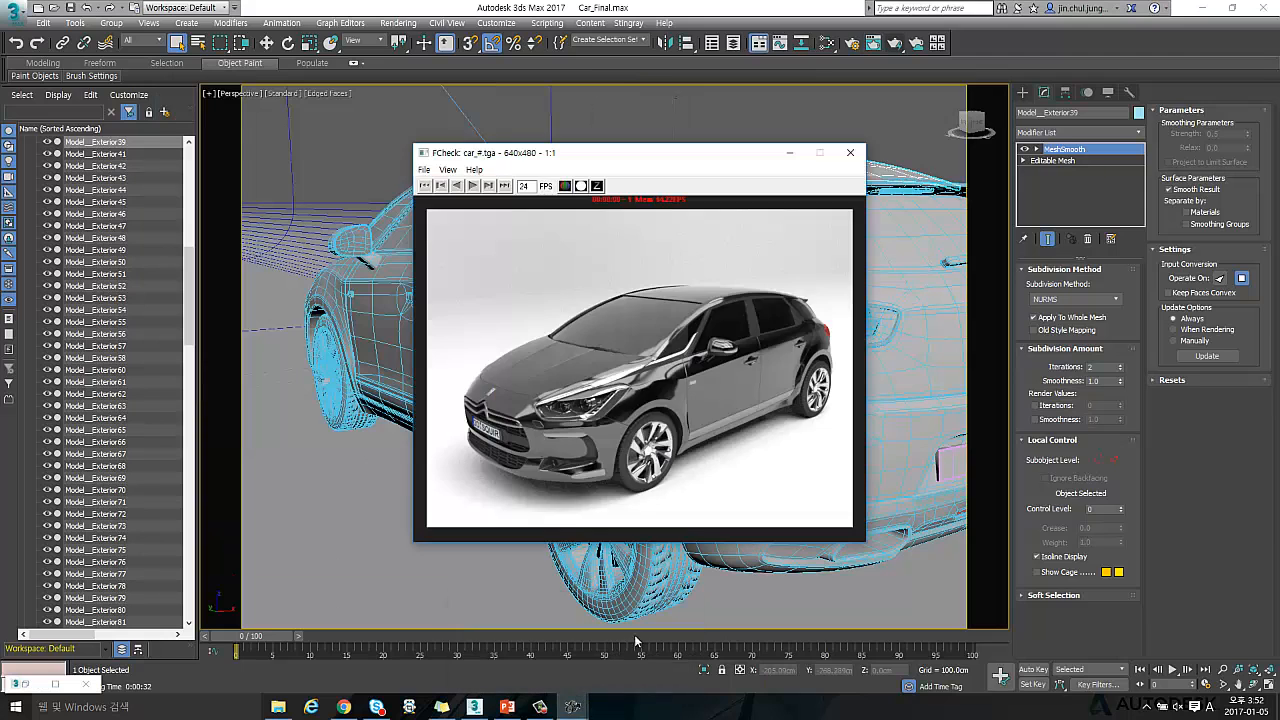
left_click_drag(642, 165, 296, 111)
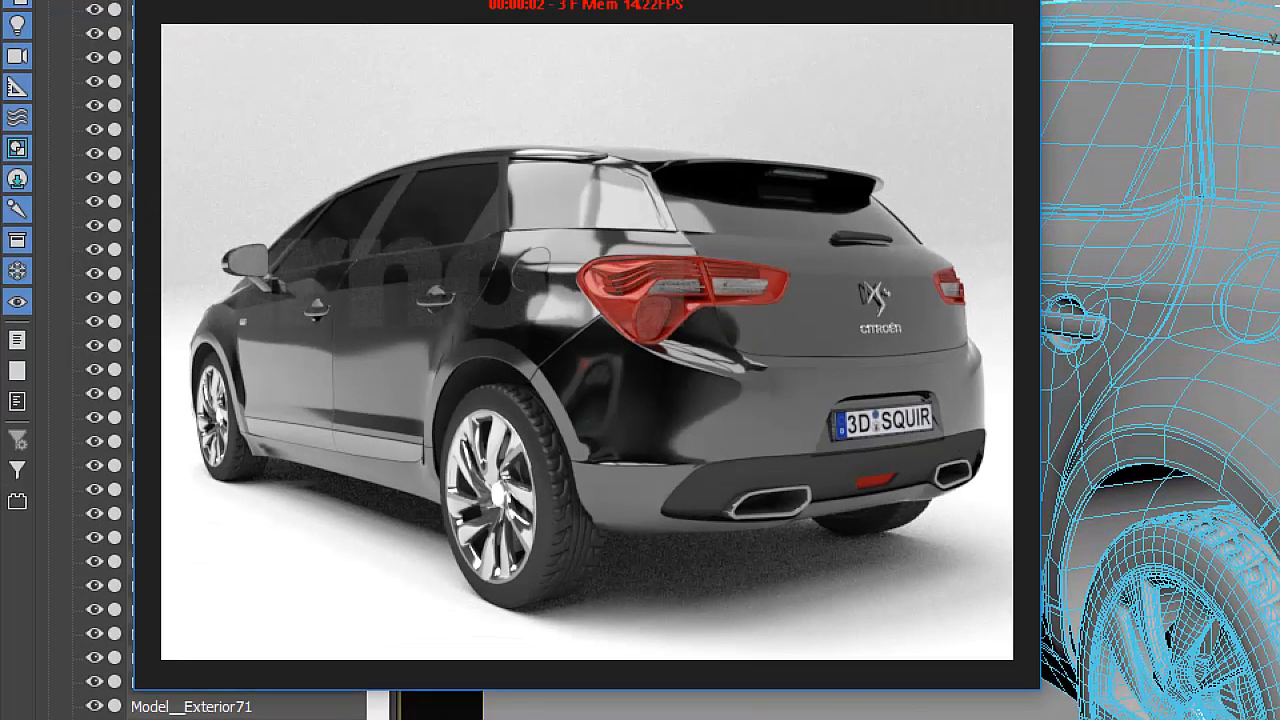
left_click(270, 291)
mouse_move(398, 401)
left_mouse_down()
mouse_move(320, 412)
mouse_move(296, 178)
mouse_move(720, 194)
mouse_move(502, 378)
mouse_move(398, 405)
left_mouse_up()
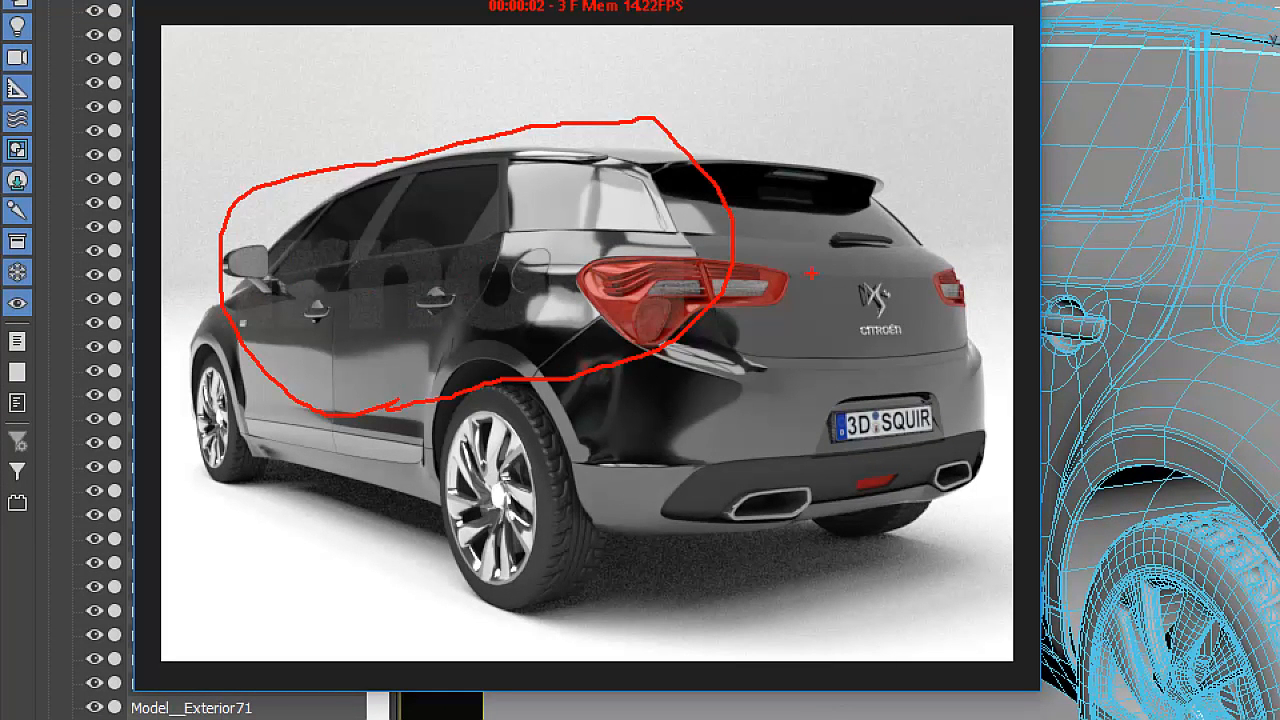